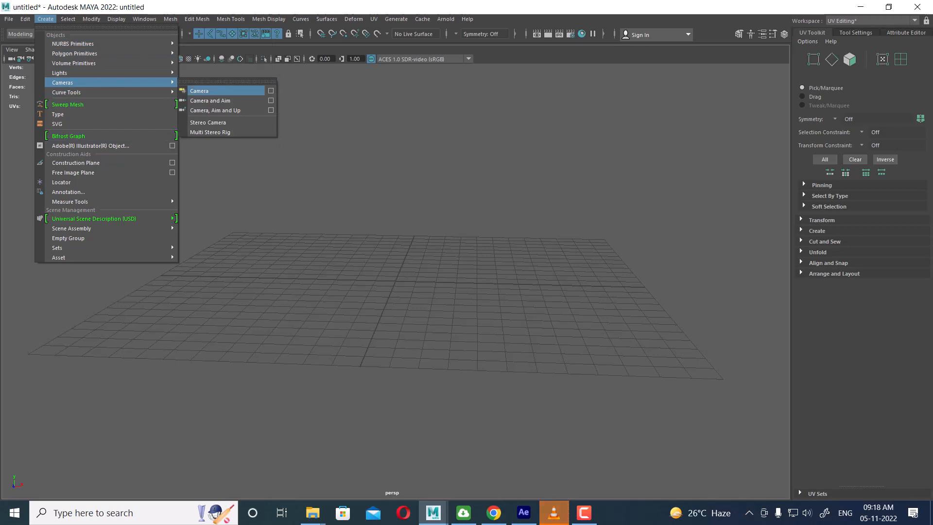
Create a camera in the scene and add an image plane to it through its Environment attributes.
left_click(199, 90)
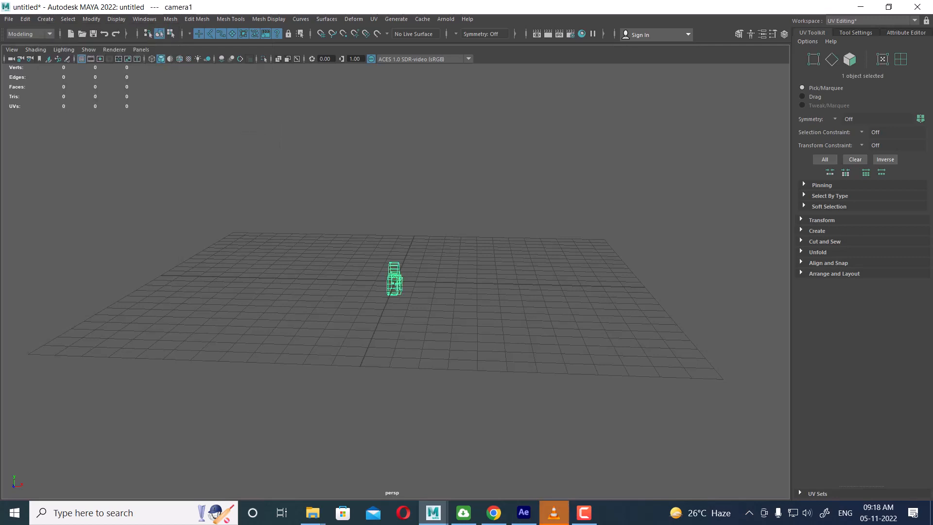
key("ctrl+a")
scroll(818, 287, "down", 3)
scroll(817, 287, "down", 3)
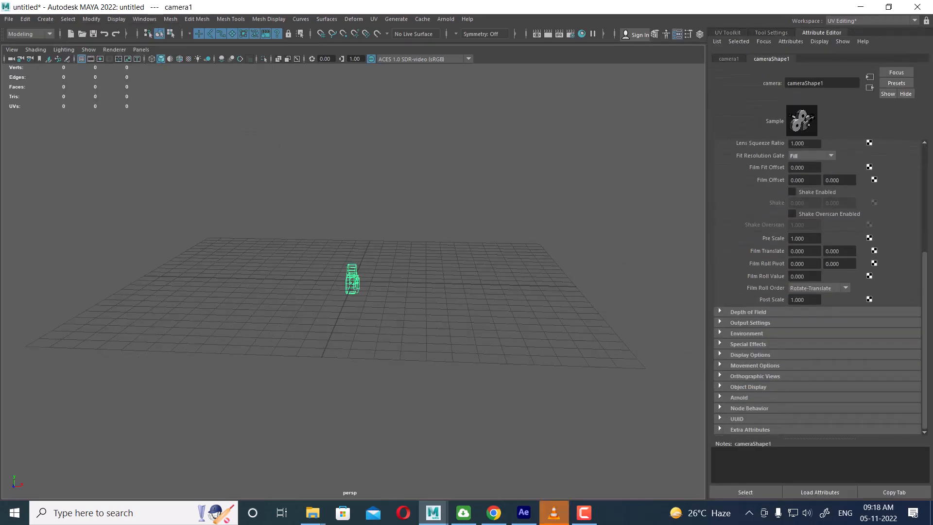
left_click(747, 333)
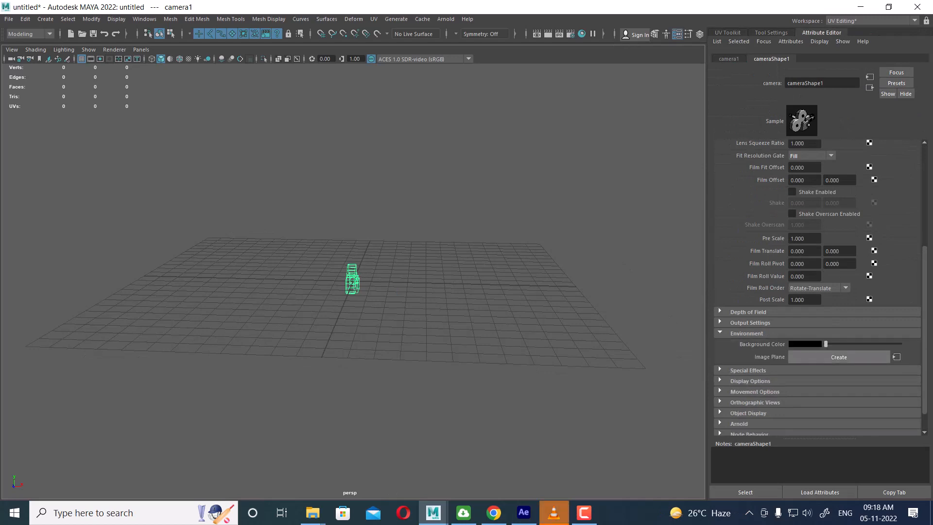
left_click(839, 357)
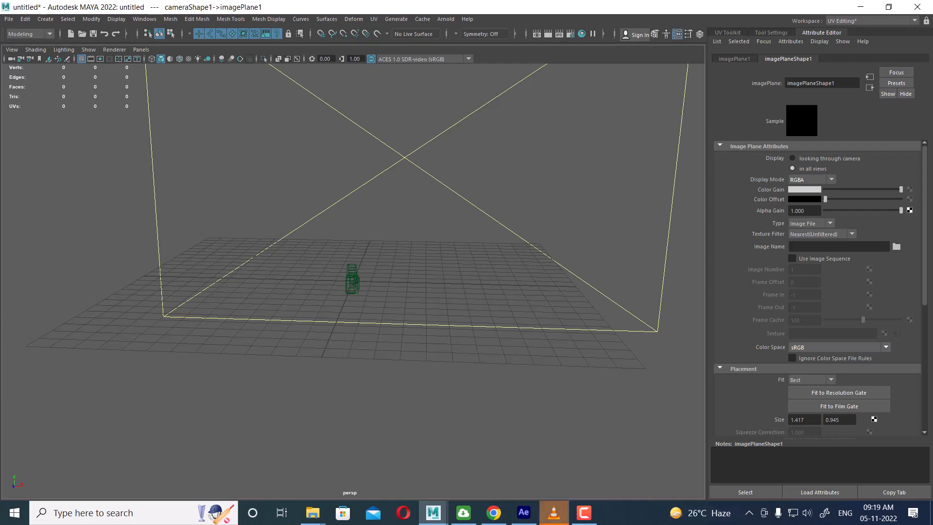
left_click(584, 513)
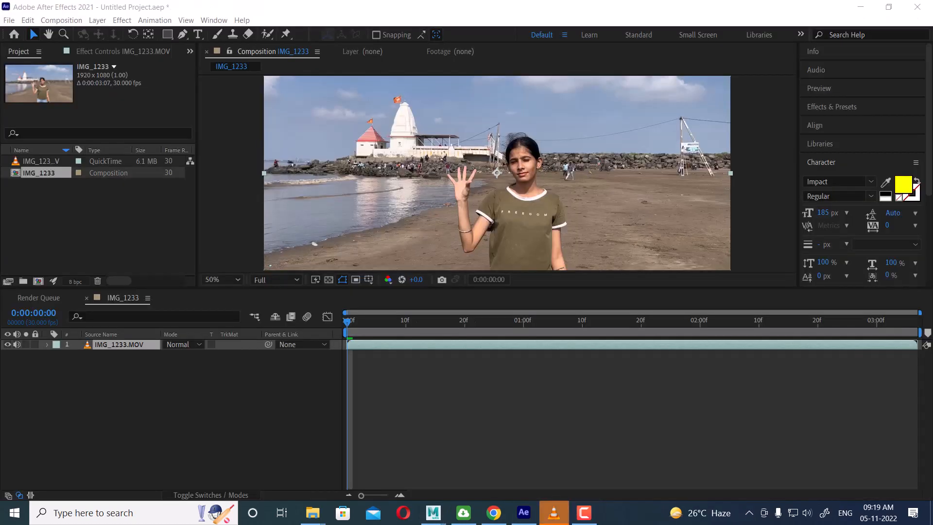
left_click(100, 224)
left_click(161, 413)
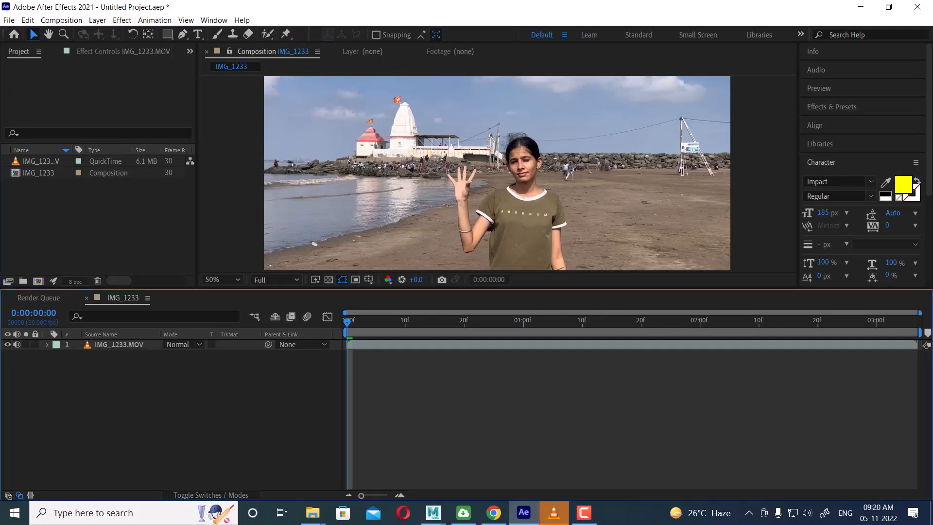
double_click(100, 223)
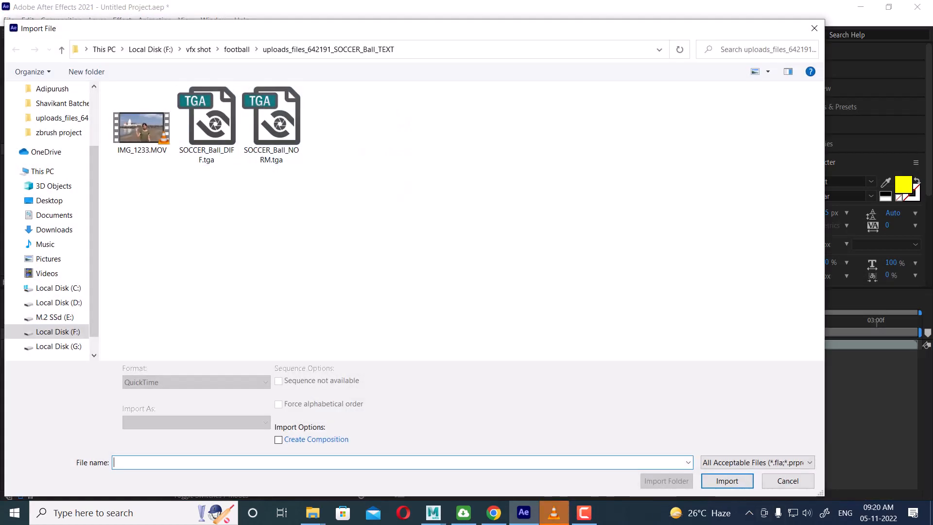
left_click(788, 481)
left_click(782, 462)
Add the IMG_1233 composition to the render queue and accept render settings of Best quality at full resolution.
left_click_drag(171, 391, 100, 344)
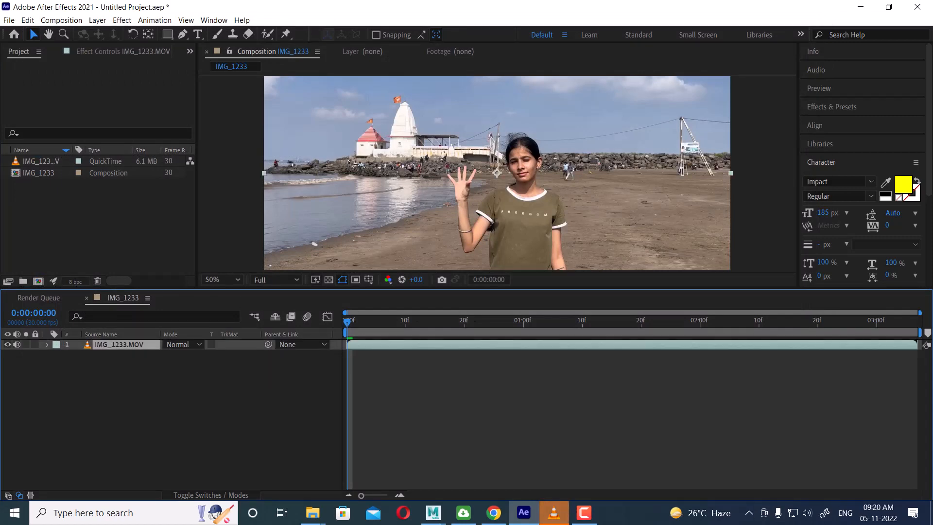
left_click(9, 20)
mouse_move(73, 279)
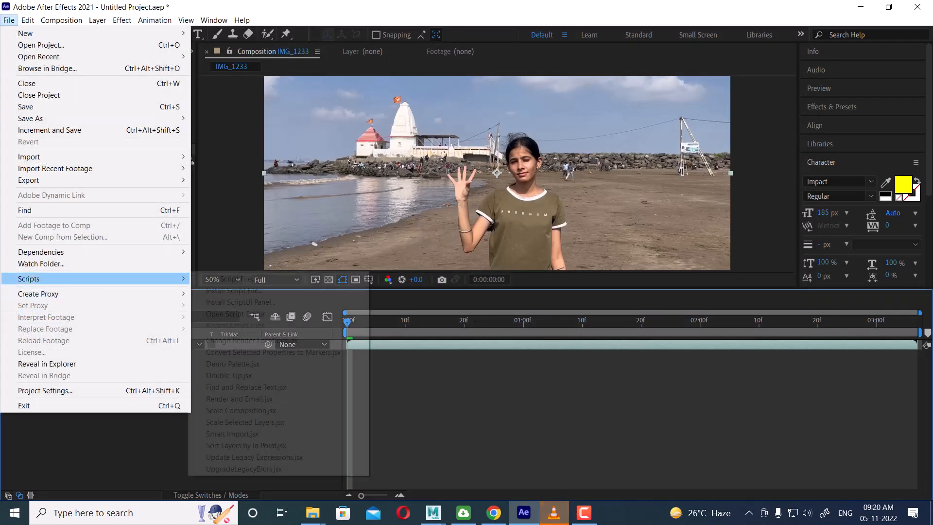
mouse_move(73, 180)
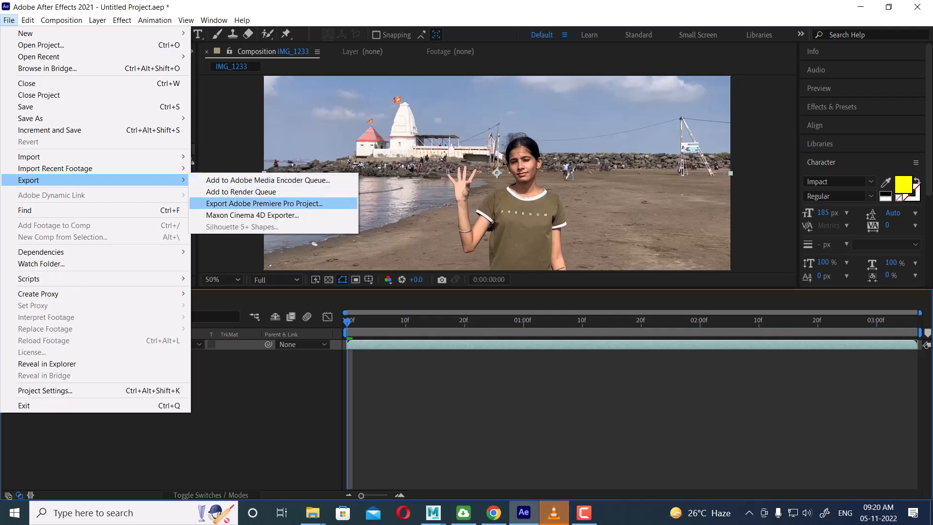
left_click(241, 191)
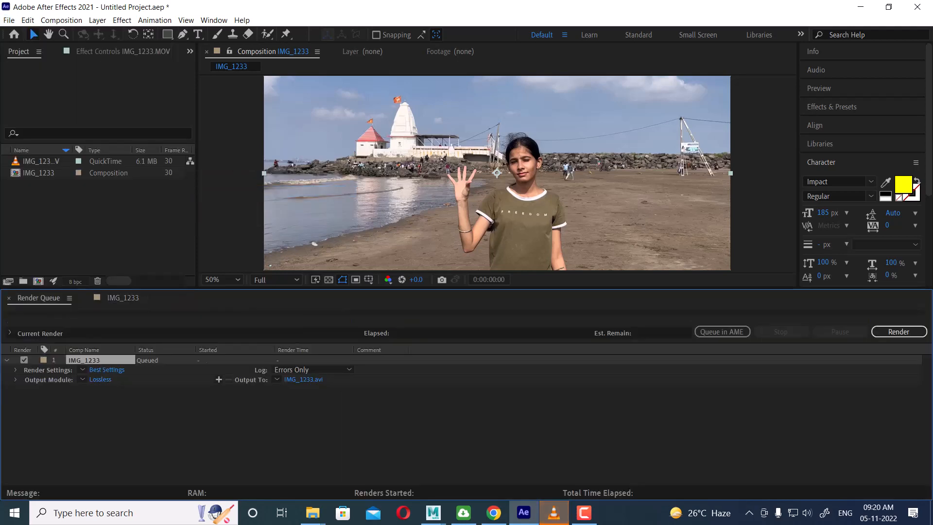
left_click(107, 369)
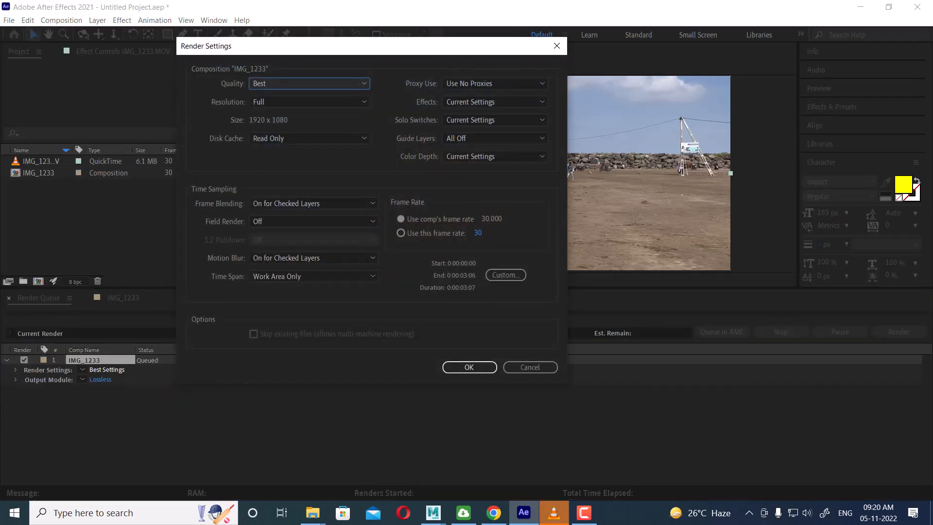
left_click(469, 367)
Set the output module format to JPEG Sequence with the JPEG quality raised slightly above the middle.
left_click(100, 379)
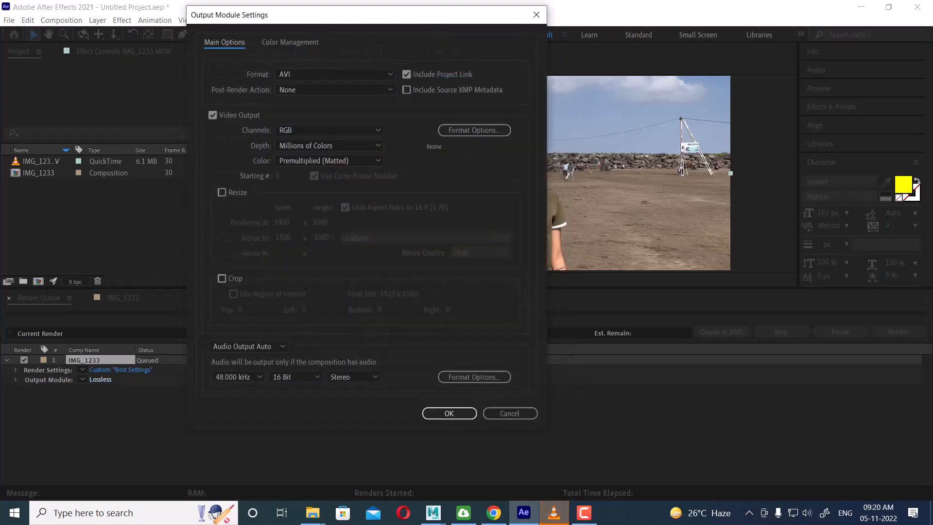
left_click(336, 74)
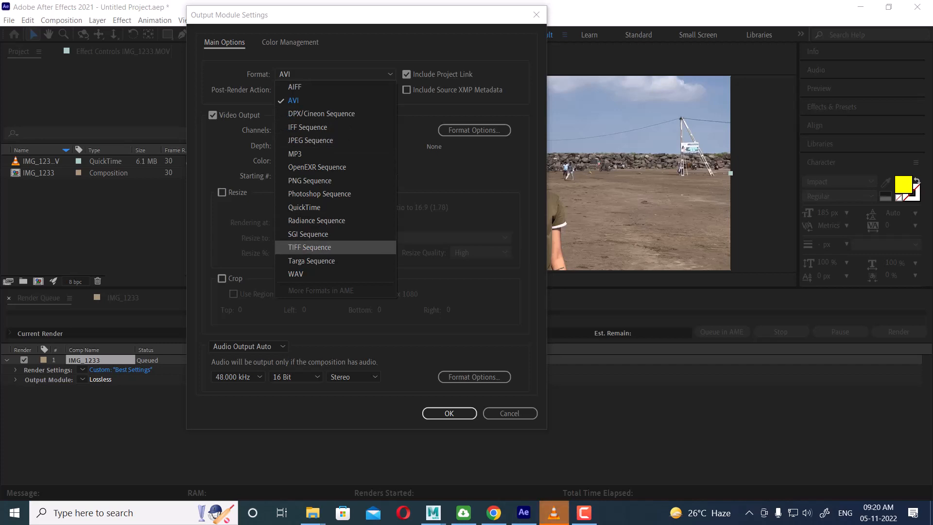
key("Up")
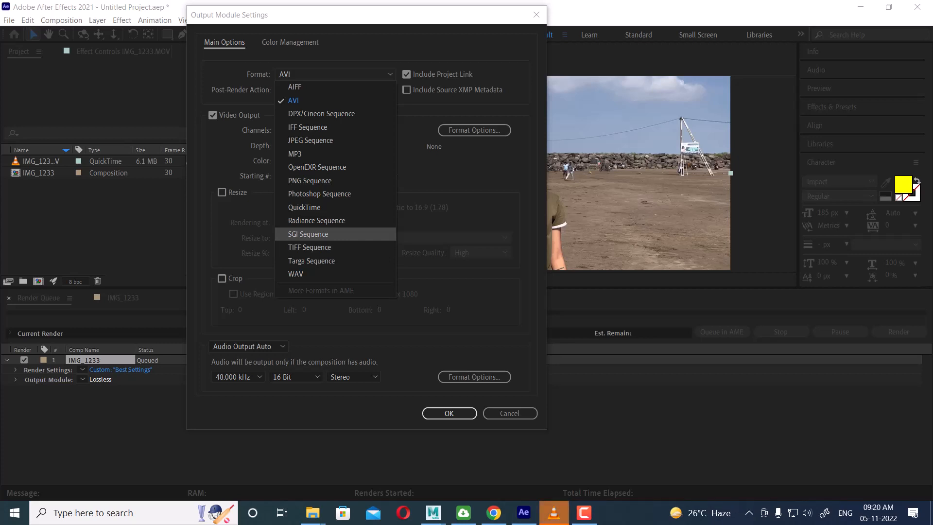
left_click(310, 140)
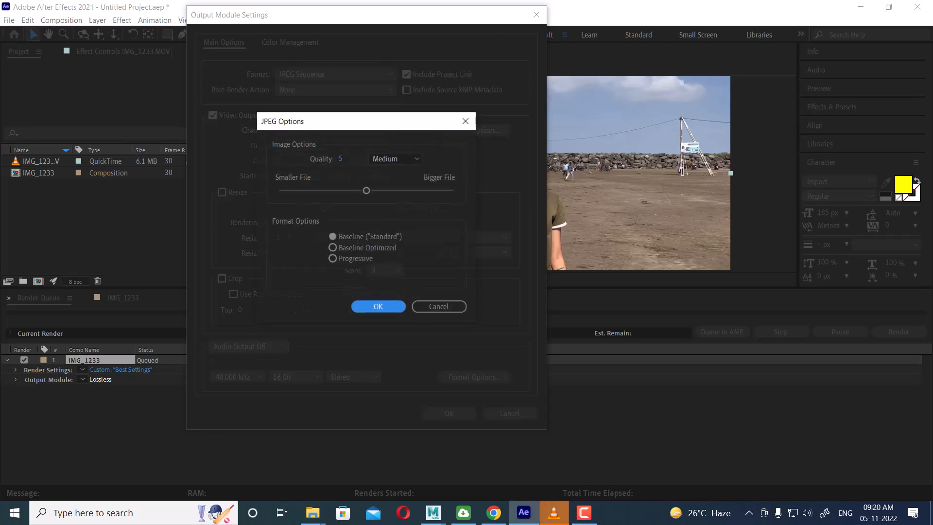
mouse_move(367, 190)
left_mouse_down()
mouse_move(401, 191)
mouse_move(385, 190)
left_mouse_up()
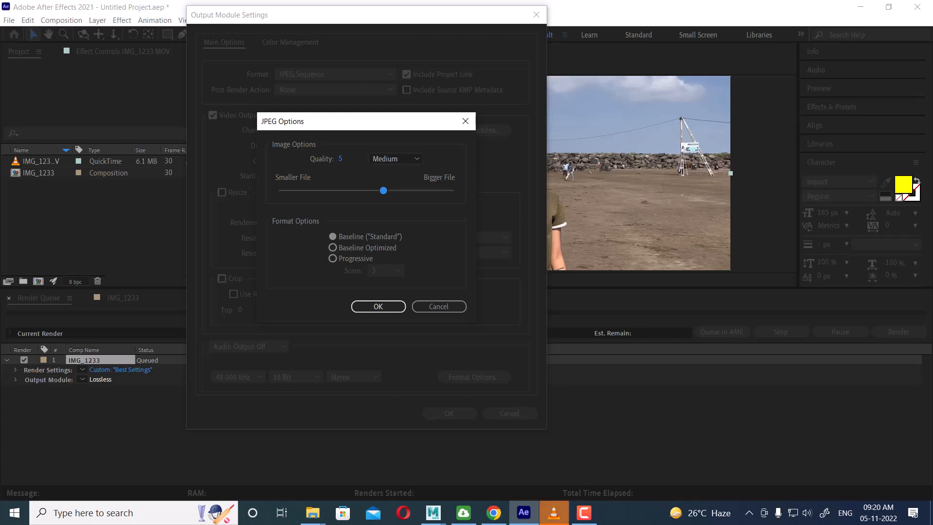
key("Return")
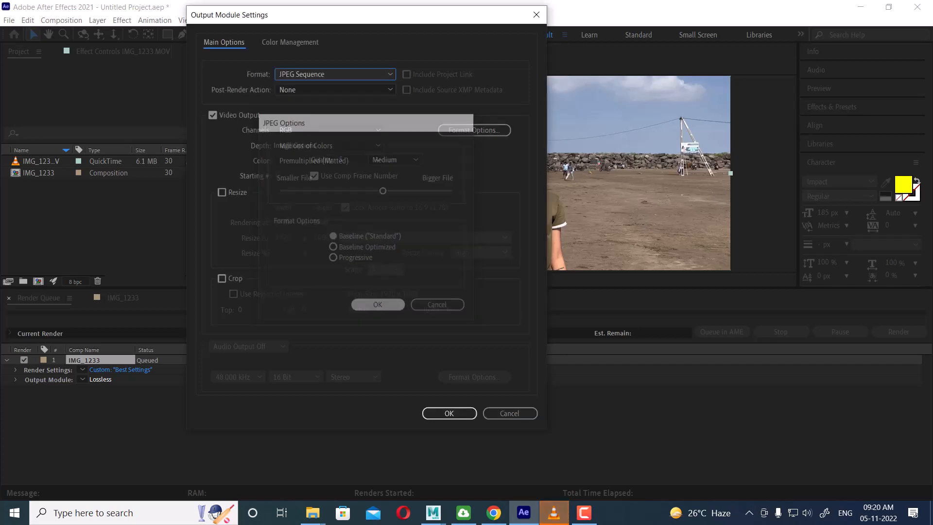
key("Return")
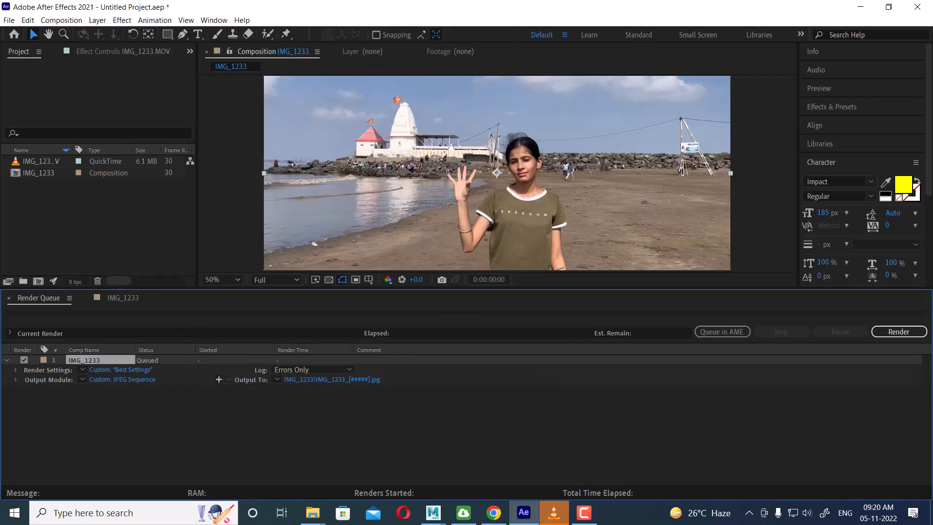
Open the render's output destination, then in File Explorer create and open a folder named shot 1 in uploads_files_642191_SOCCER_Ball_TEXT.
left_click(332, 380)
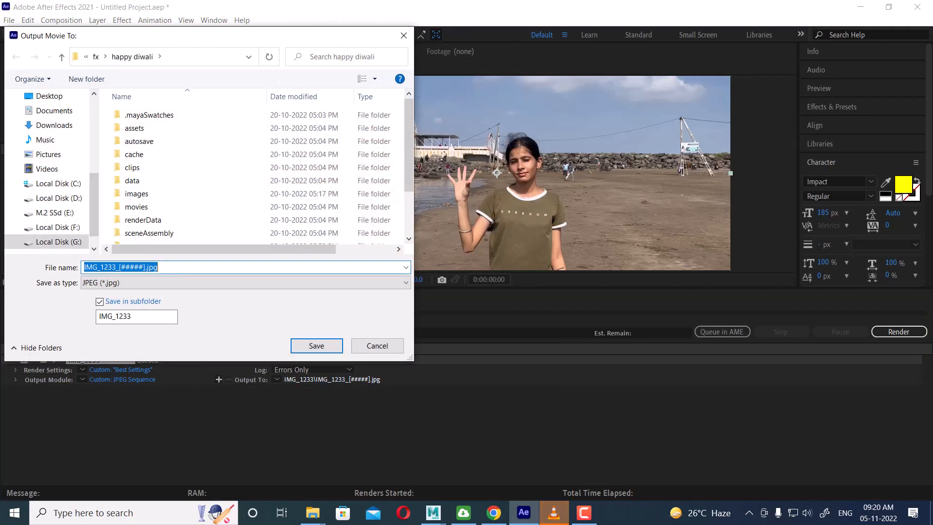
mouse_move(312, 513)
mouse_move(588, 464)
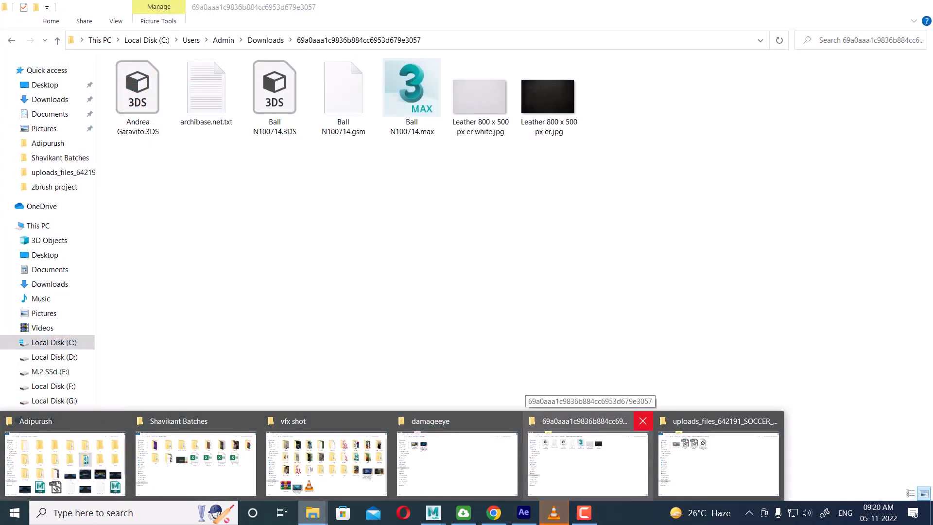
left_click(643, 421)
left_click(589, 464)
right_click(389, 237)
mouse_move(417, 386)
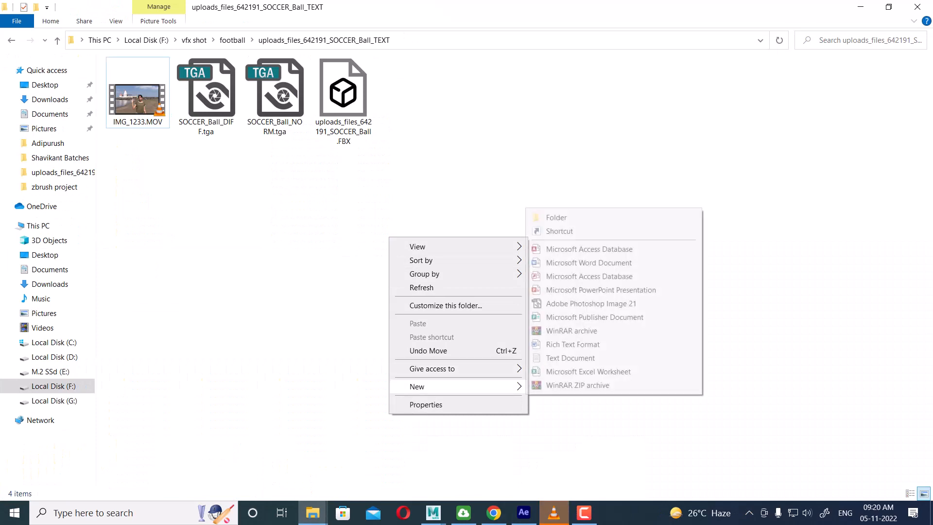
left_click(557, 218)
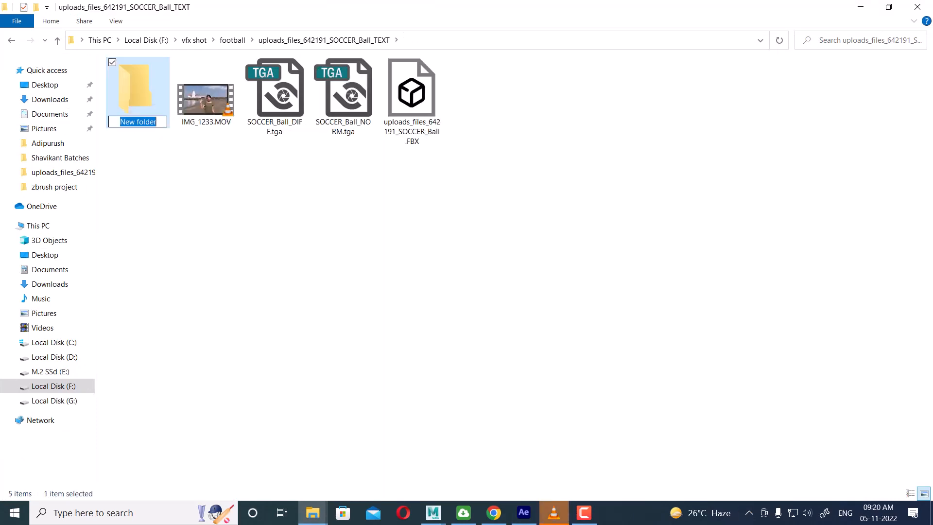
type("shot 1")
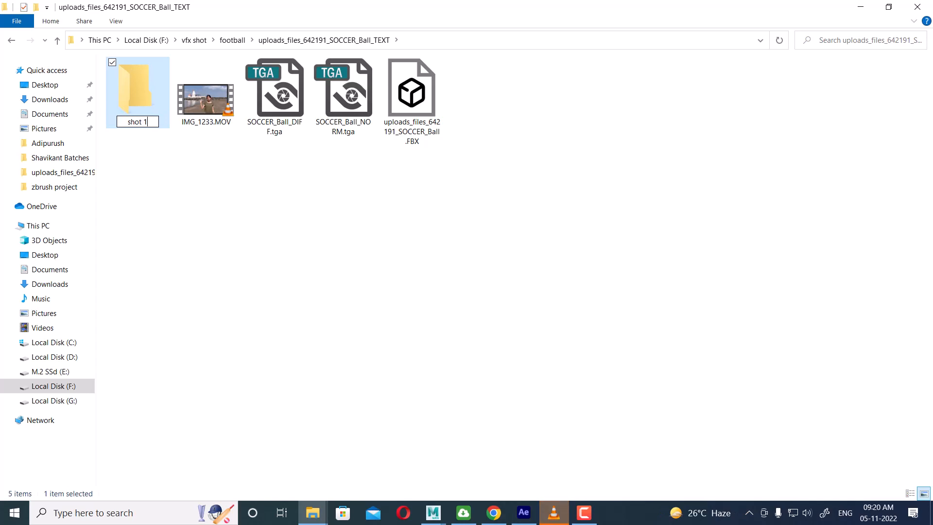
key("Return")
key("Return")
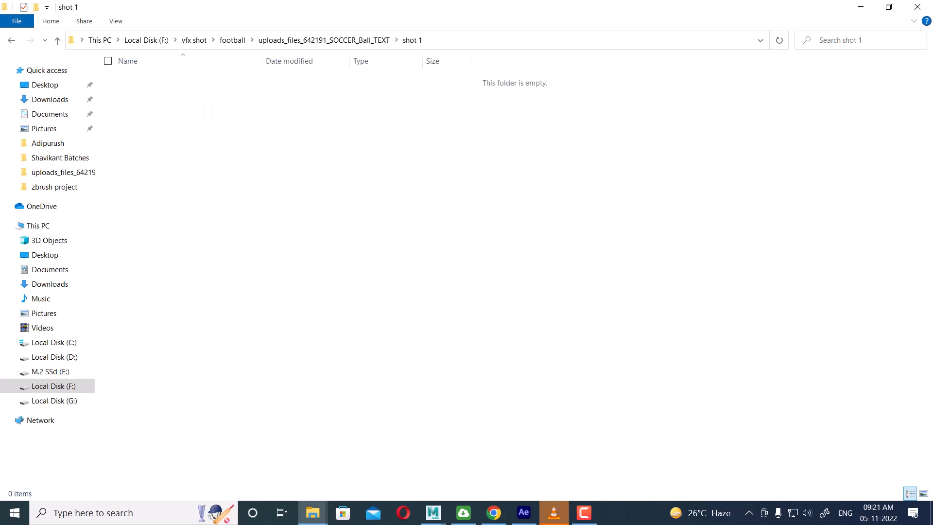
Copy the shot 1 folder's path, switch to After Effects and use it as the output save location.
left_click(486, 40)
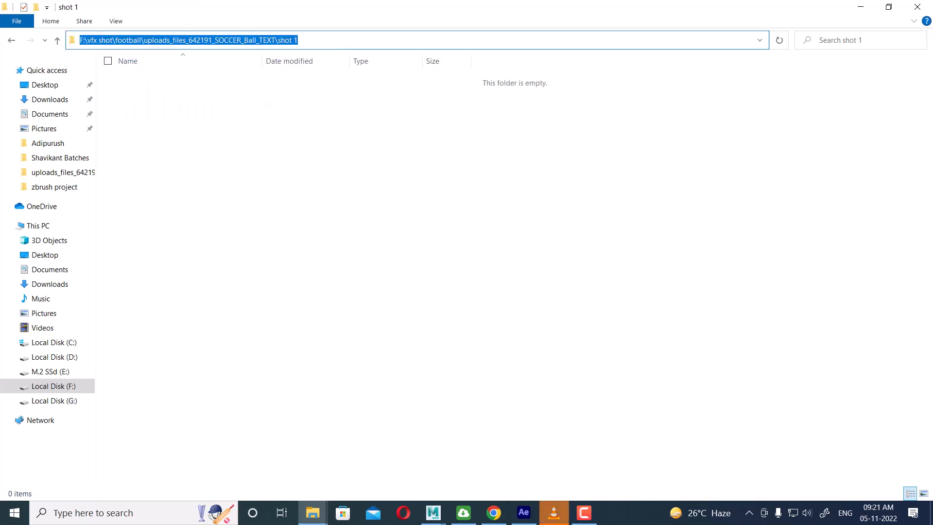
left_click(524, 512)
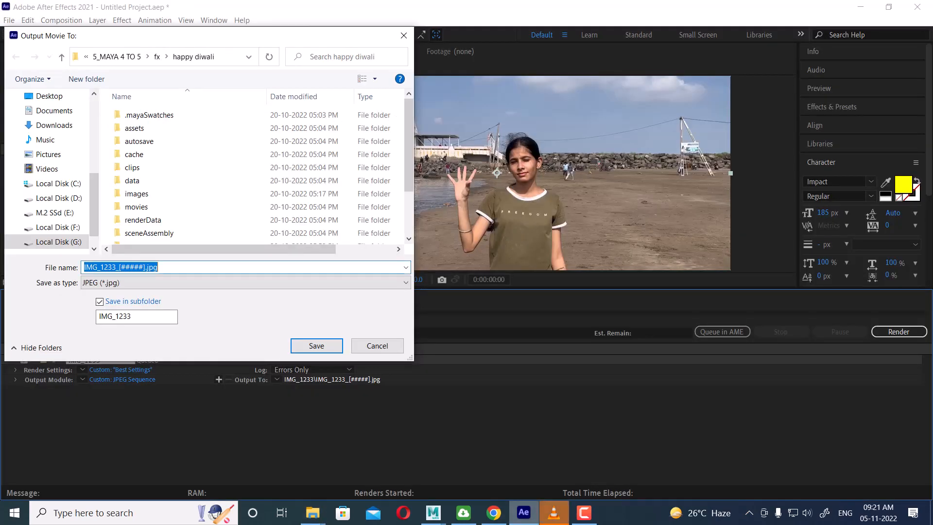
key("ctrl+v")
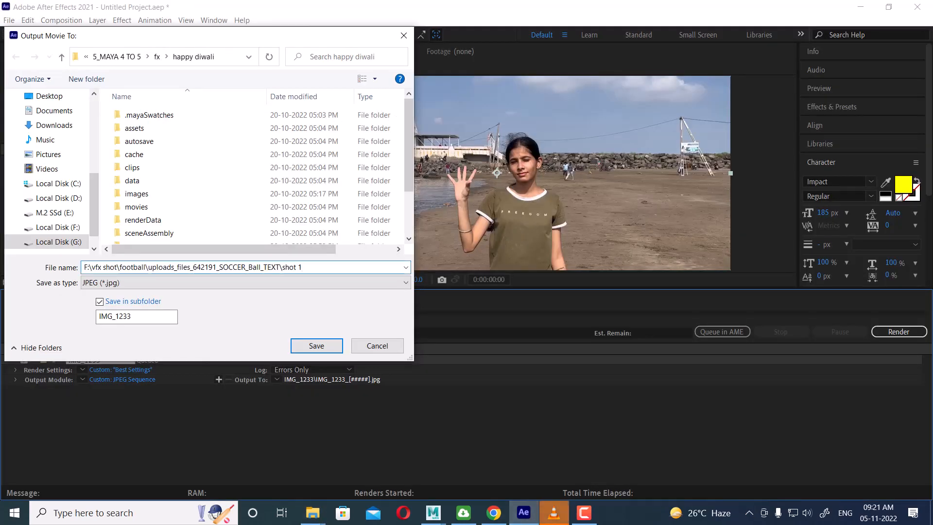
key("Return")
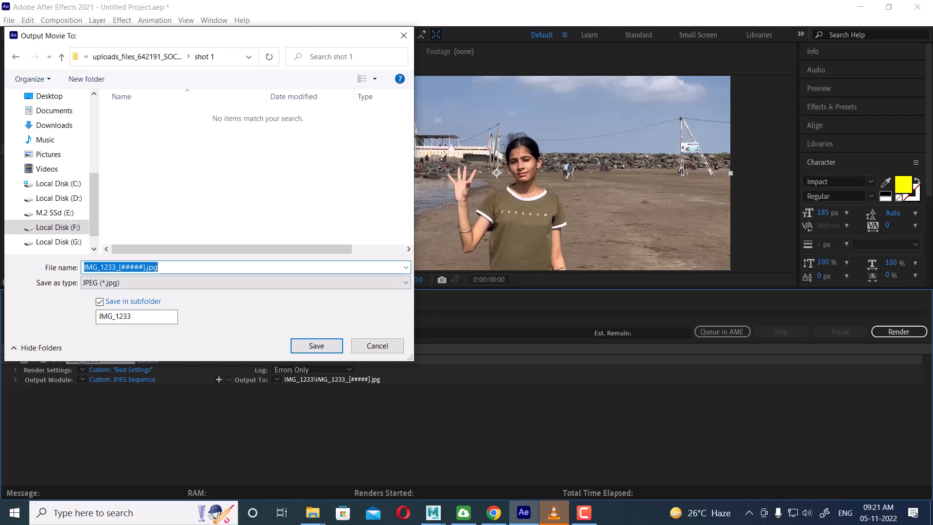
Name the output sequence IMG_football_[#####].jpg and save the output destination with the IMG_1233 subfolder.
left_click(140, 267)
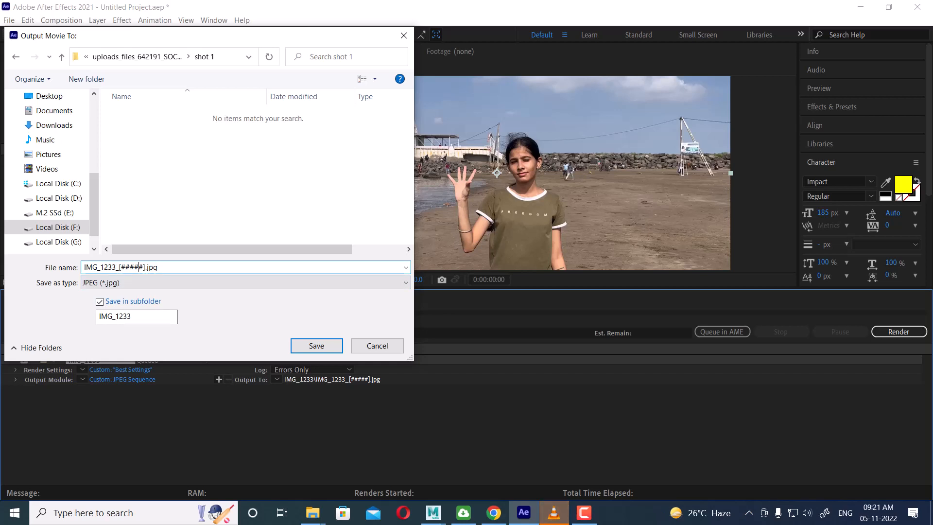
mouse_move(101, 267)
left_mouse_down()
mouse_move(117, 267)
mouse_move(104, 267)
left_mouse_up()
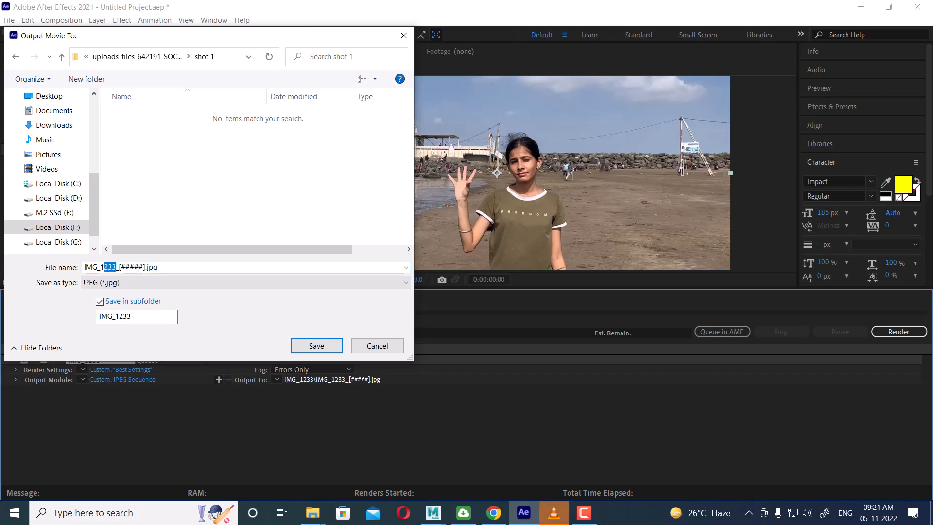
type("foot")
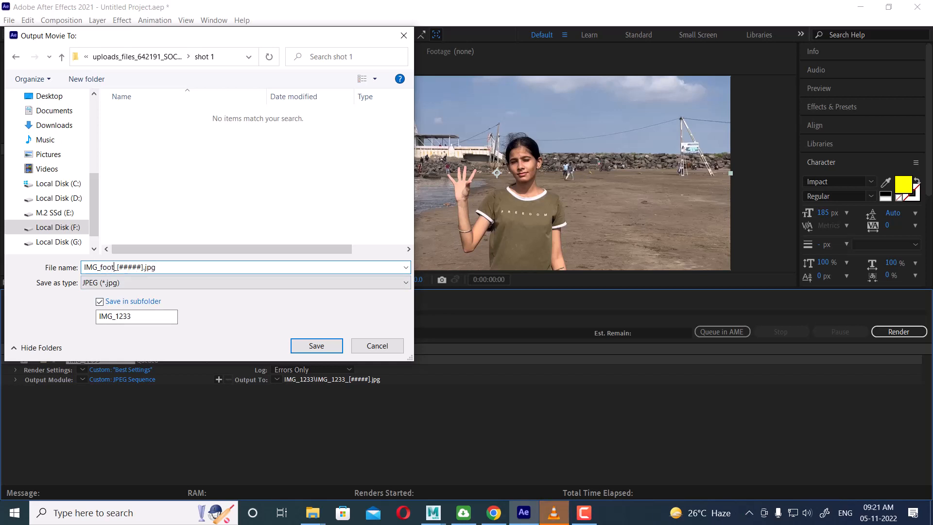
type("balk")
type("ll")
key("Tab")
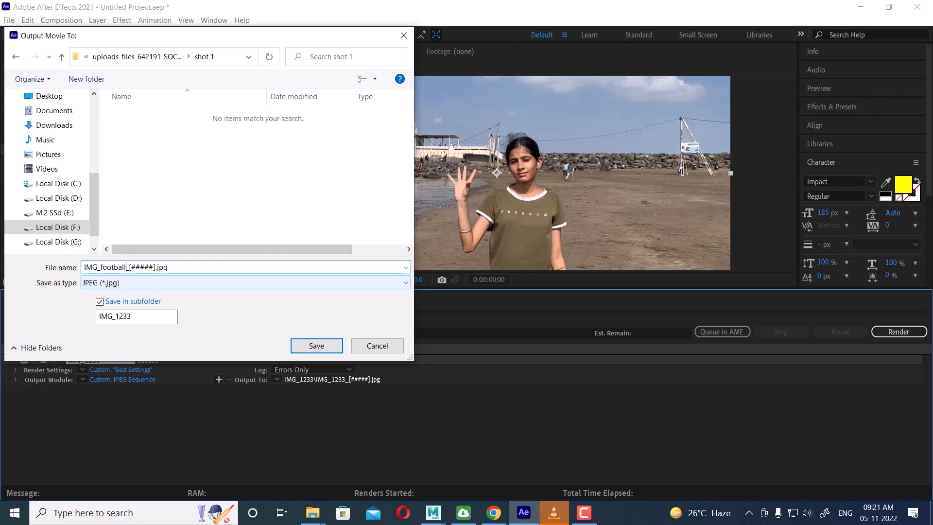
left_click(317, 346)
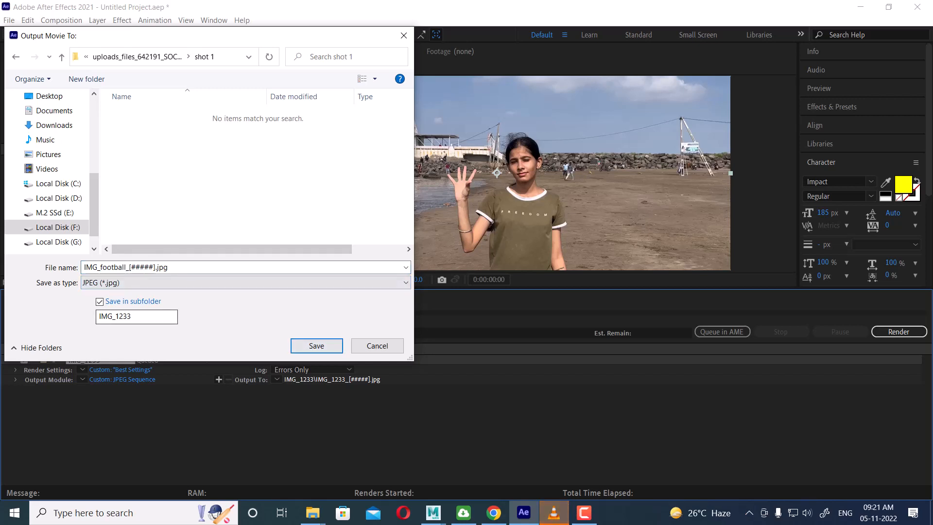
left_click(316, 346)
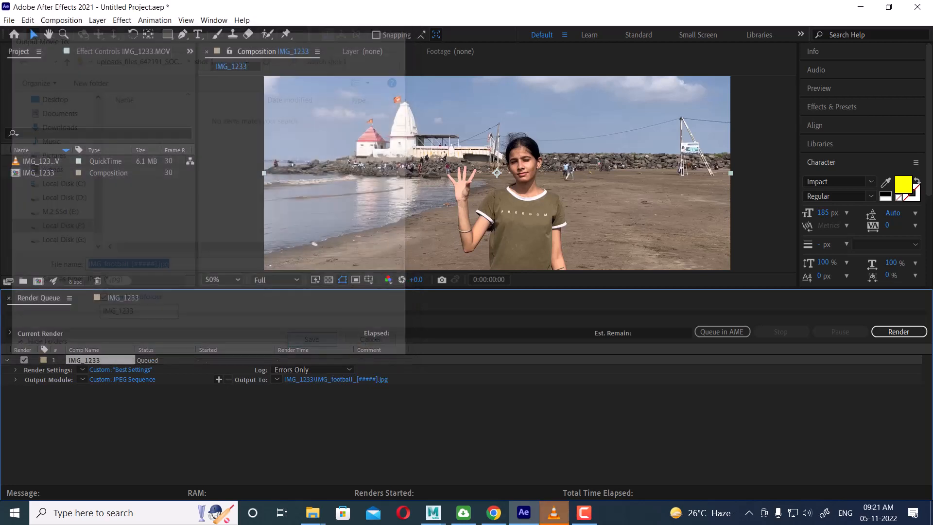
Render the queued JPEG sequence, then open its IMG_1233 output folder in File Explorer and look through the frames.
left_click(899, 332)
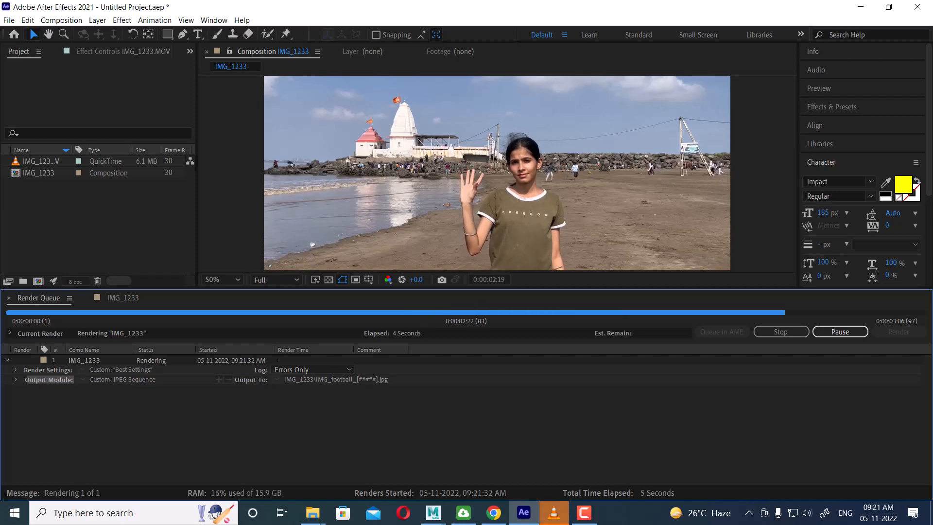
mouse_move(313, 513)
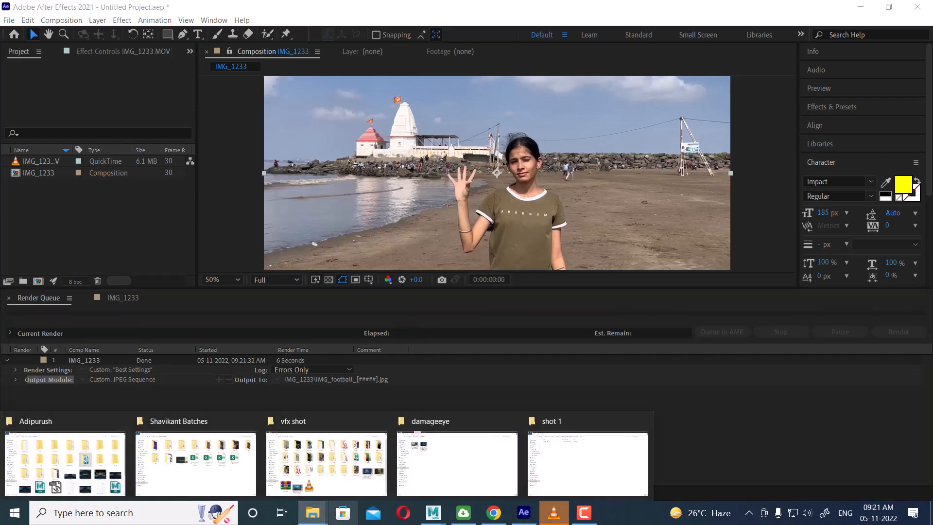
left_click(590, 459)
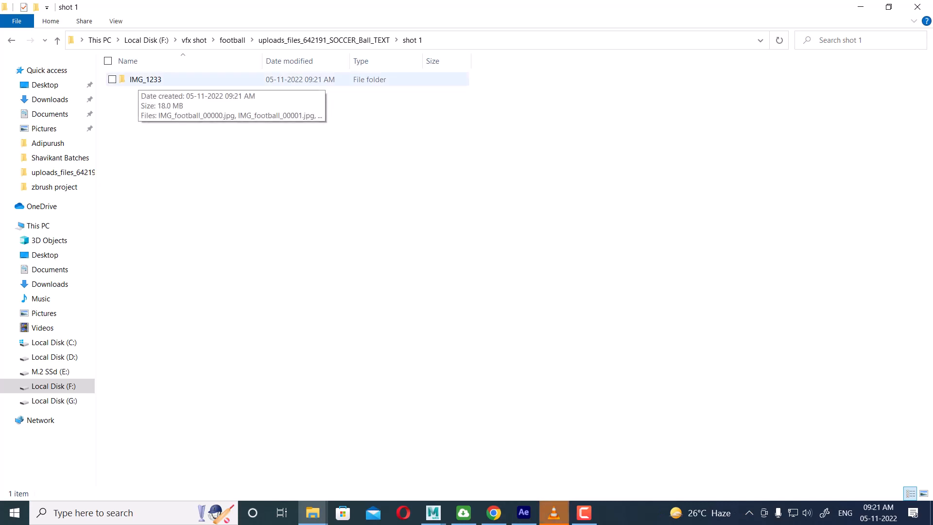
left_click(138, 79)
double_click(138, 79)
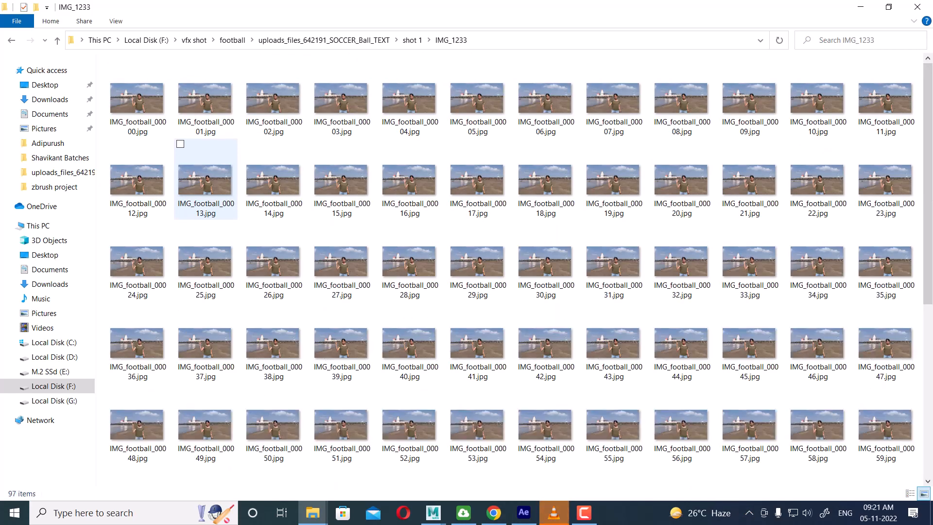
scroll(544, 194, "down", 5)
scroll(540, 228, "up", 5)
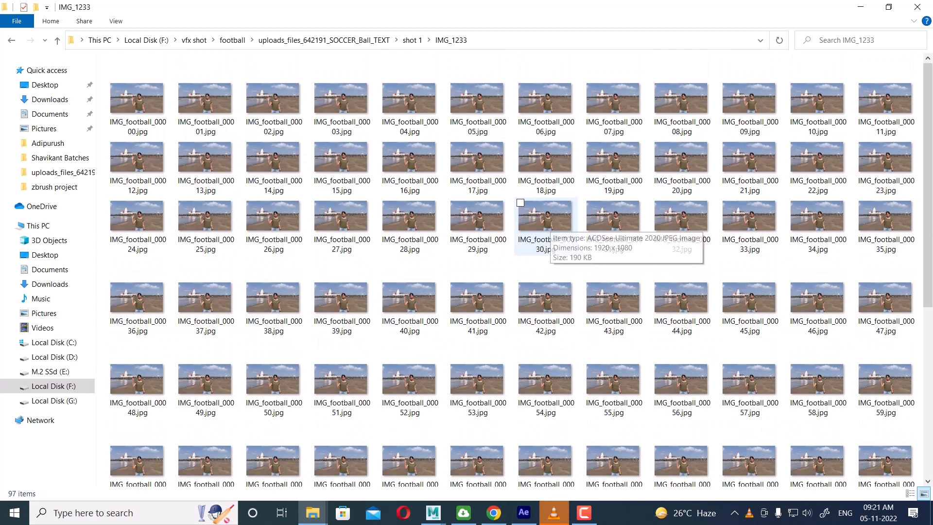
Copy the IMG_1233 folder's path and switch to the Maya scene.
left_click(539, 40)
key("ctrl+c")
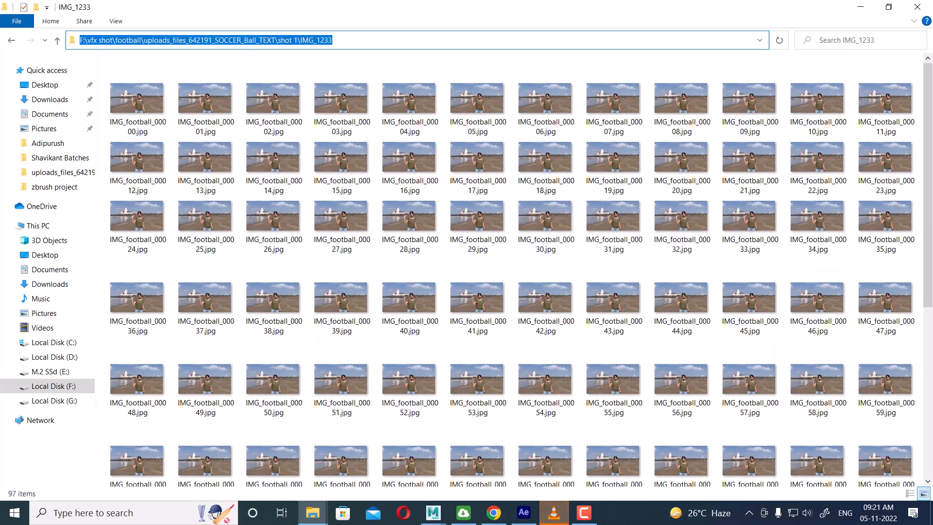
left_click(433, 513)
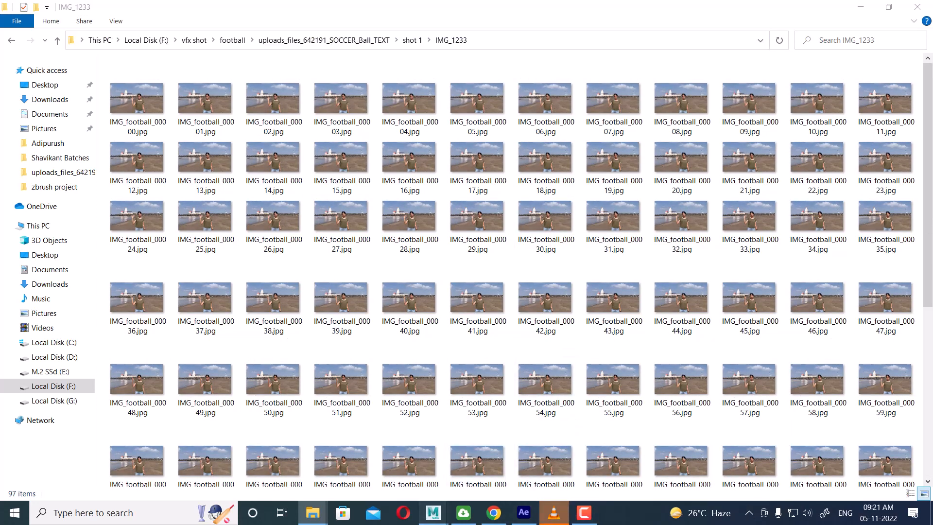
left_click(498, 457)
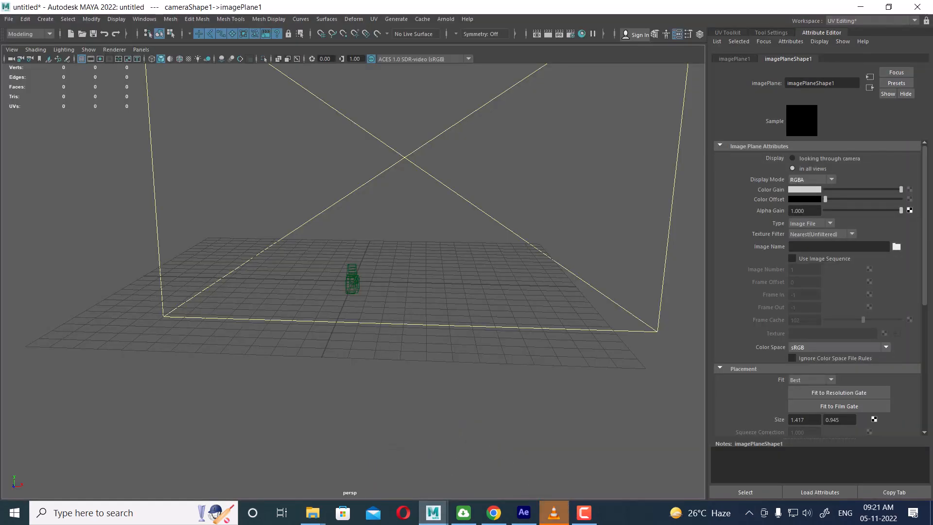
Load IMG_football_00096.jpg from the copied IMG_1233 path into the camera's image plane and enable Use Image Sequence.
left_click(897, 247)
key("ctrl+v")
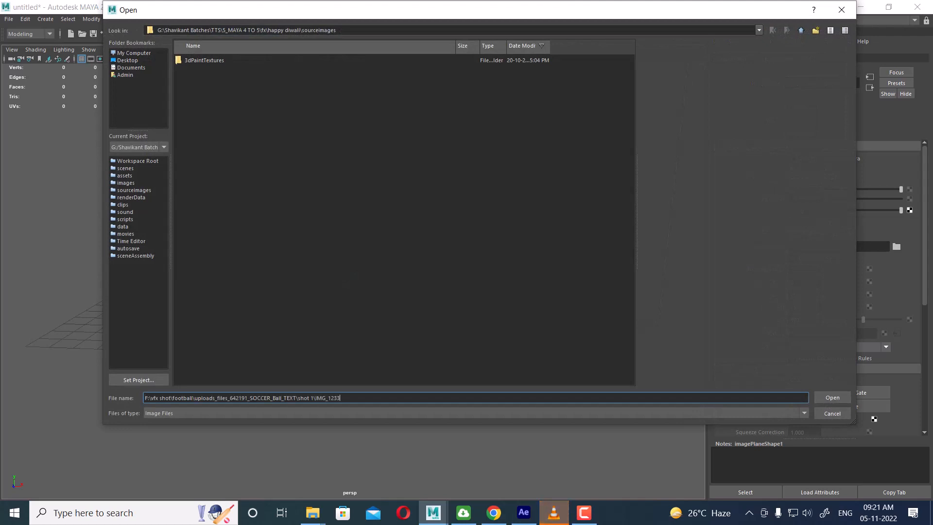
key("Return")
left_click(214, 60)
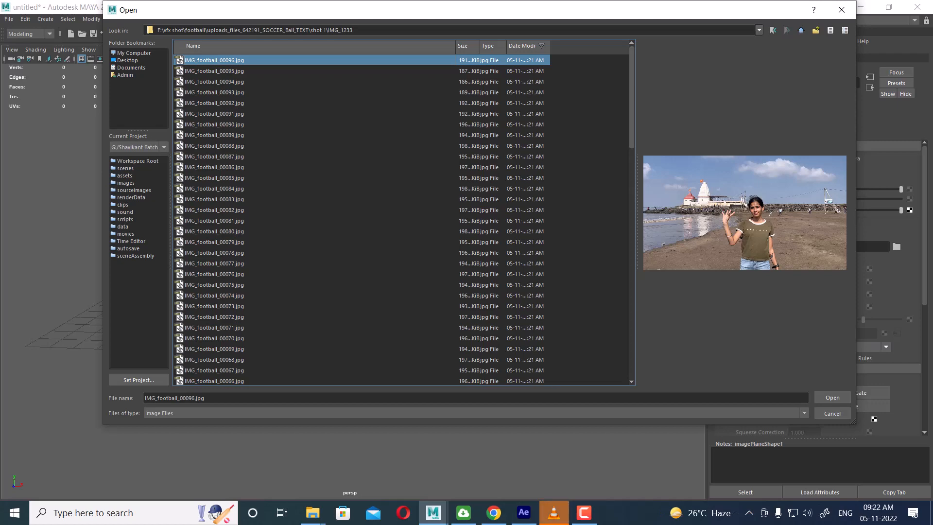
left_click(833, 398)
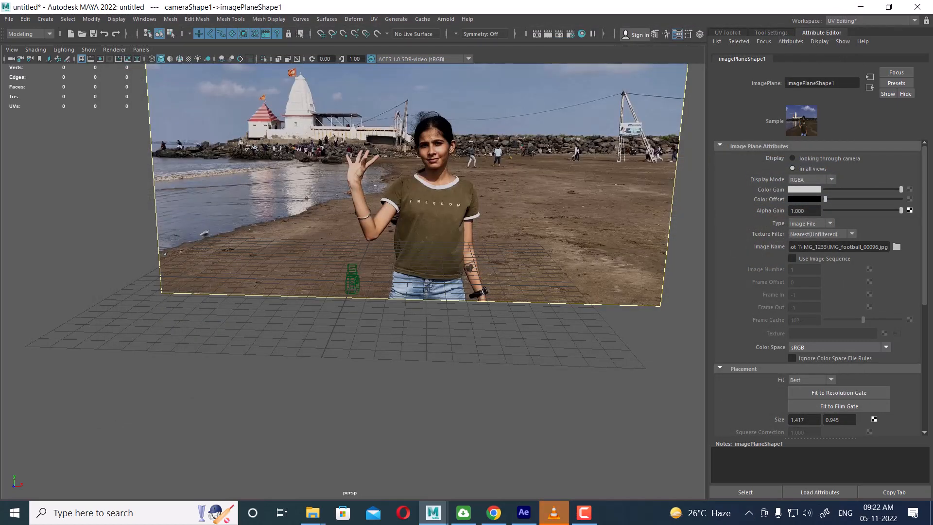
left_click(792, 259)
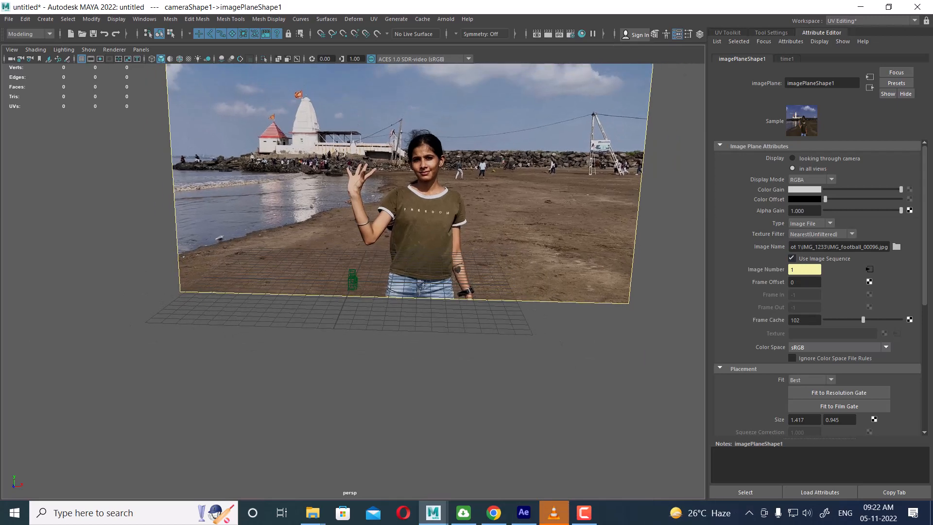
Show the Time Slider as a floating window and move it clear of the footage.
key("space")
left_click_drag(472, 332, 472, 359)
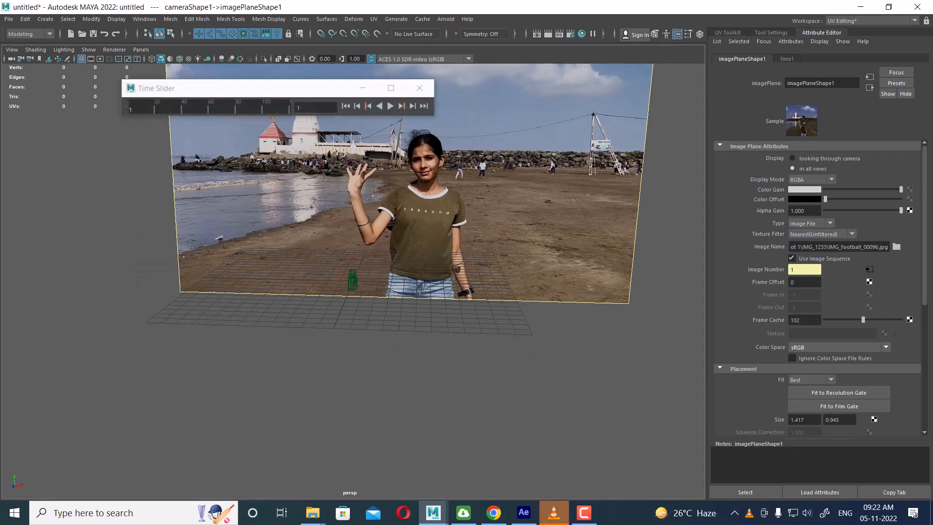
left_click_drag(267, 88, 161, 459)
Switch to the Modeling - Standard workspace and look through camera1 in the viewport.
left_click(870, 20)
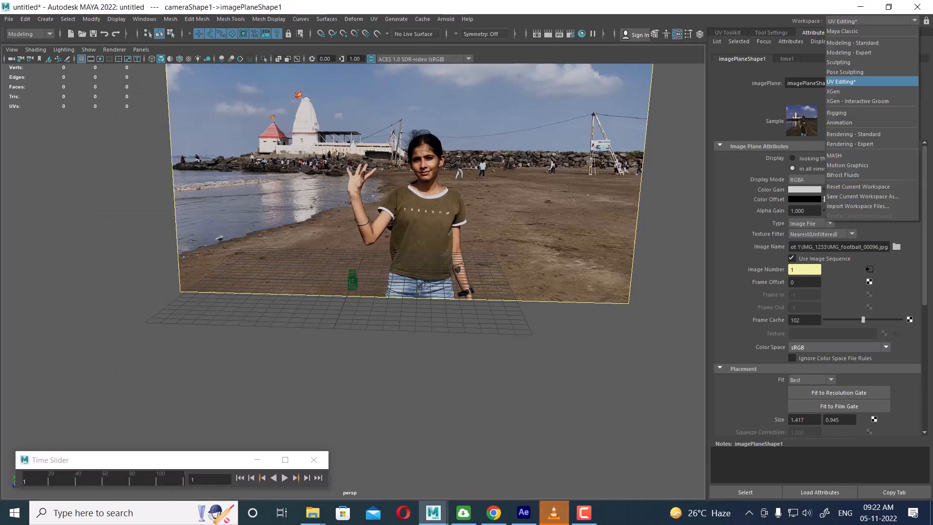
left_click(855, 42)
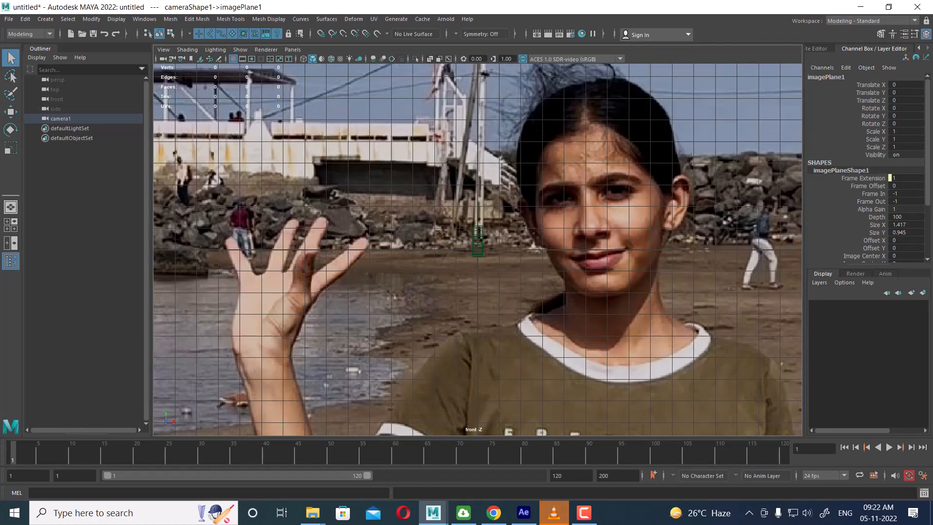
left_click(292, 49)
mouse_move(311, 59)
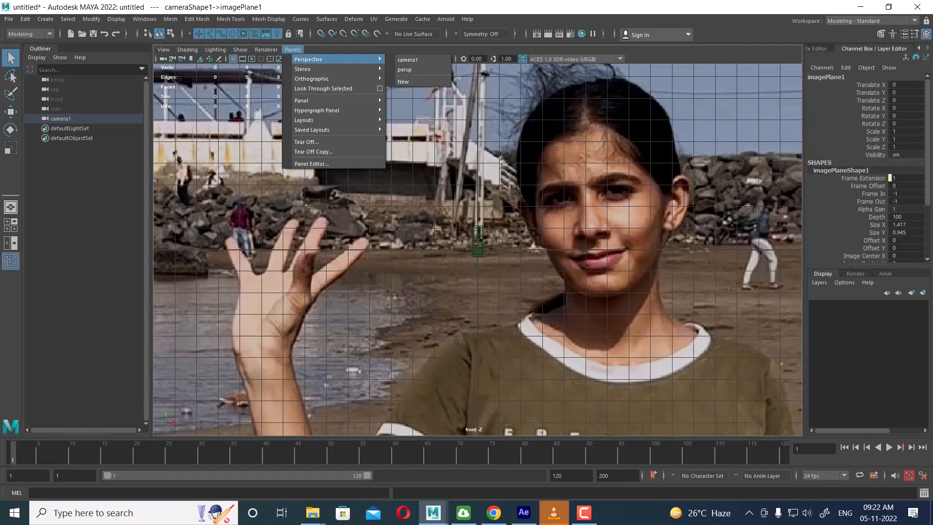
left_click(413, 59)
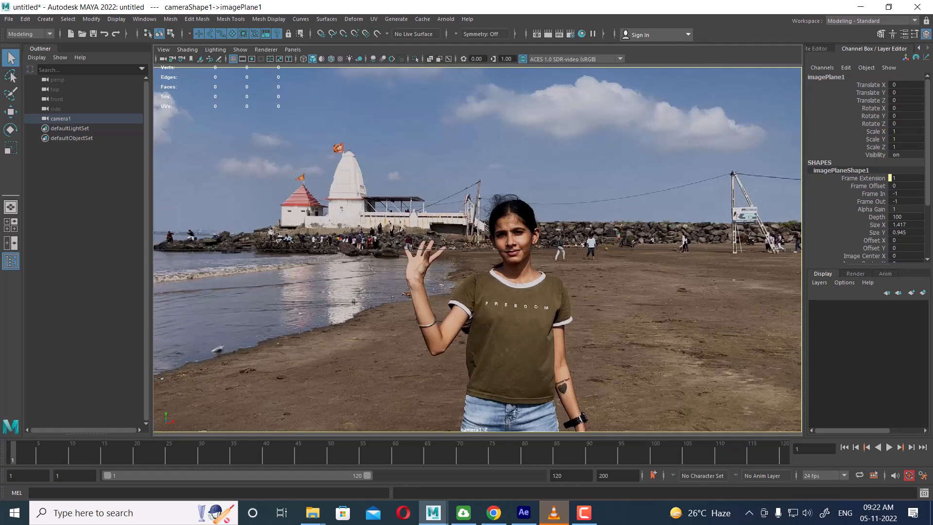
Play and stop the timeline through camera1, then select the camera and show its image plane attributes.
key("alt+v")
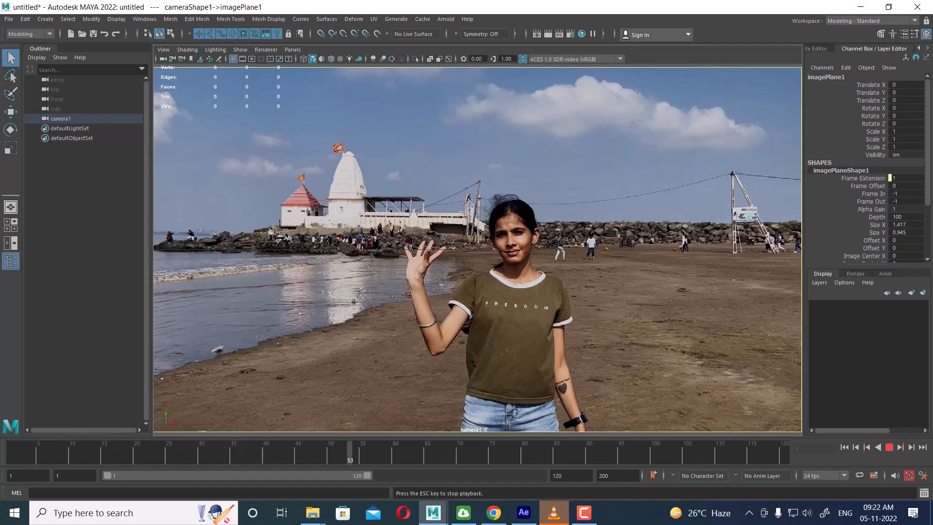
key("Escape")
left_click(163, 59)
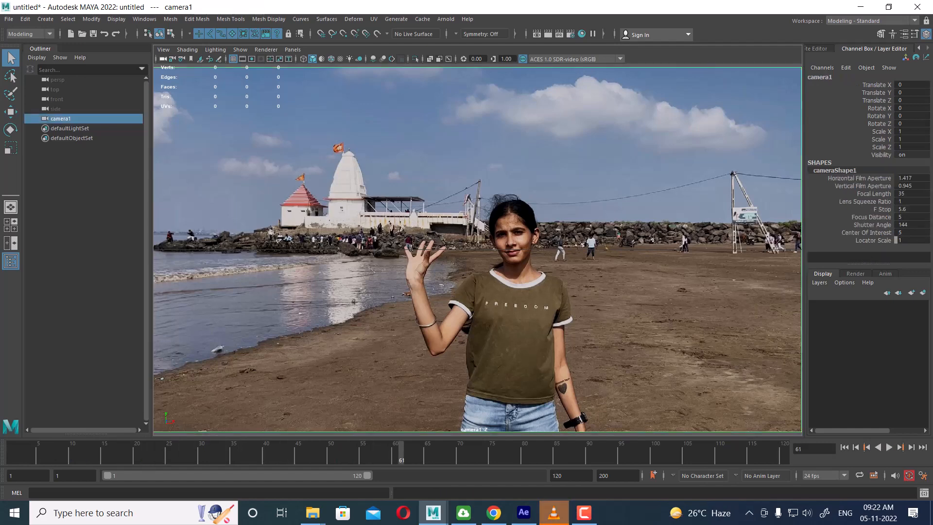
key("ctrl+a")
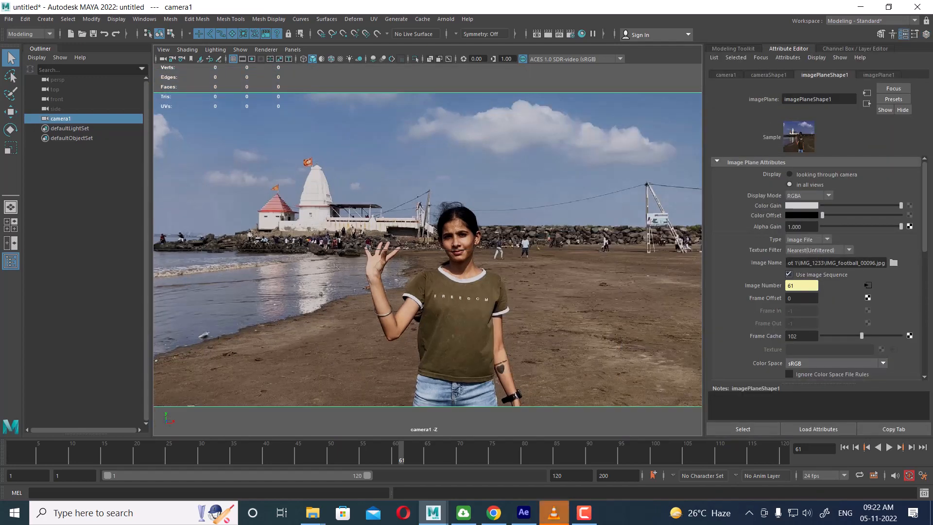
Replay the timeline several times and inspect the incoming connection of the image plane's Image Number.
key("alt+v")
key("alt+v")
key("alt+v")
key("alt+v")
left_click(868, 285)
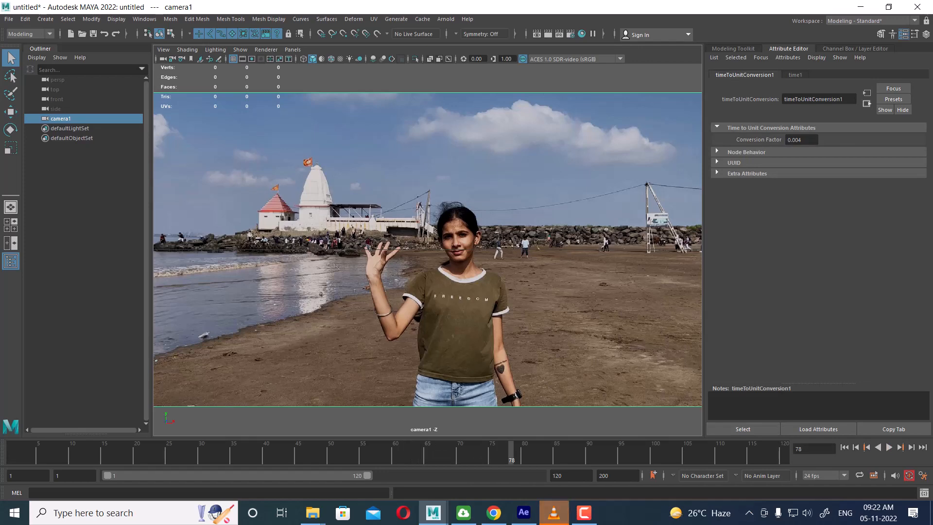
left_click(867, 103)
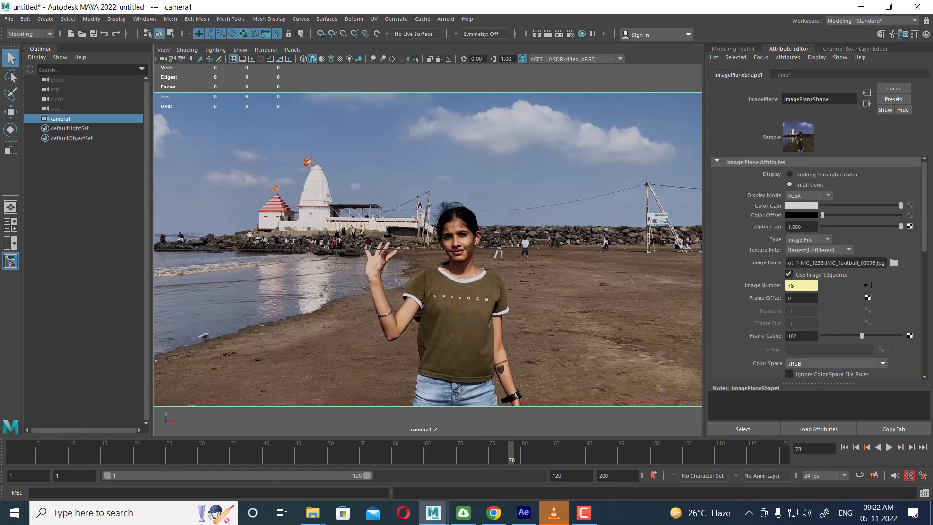
Replace the image plane's file with IMG_football_00000.jpg, the first frame, and enable Use Image Sequence again.
left_click(893, 263)
scroll(403, 219, "down", 1)
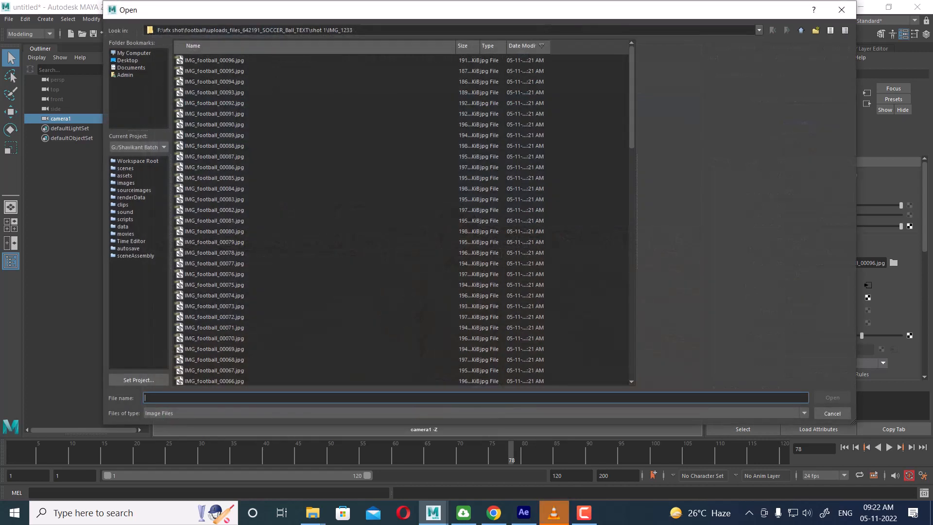
scroll(401, 219, "down", 16)
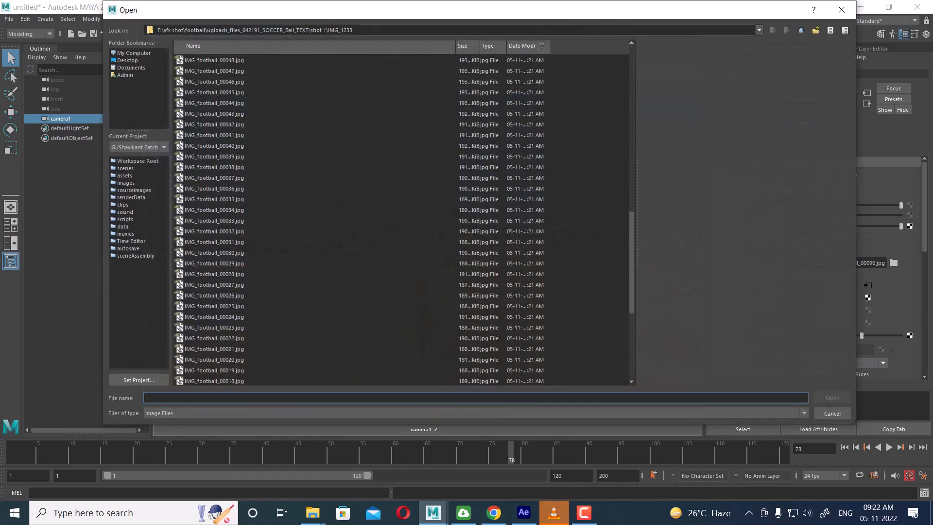
left_click(214, 371)
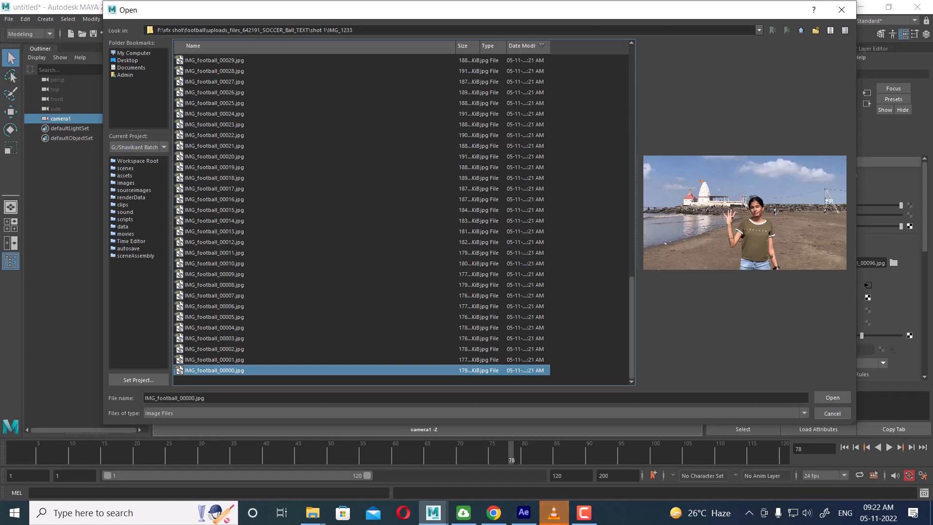
left_click(833, 397)
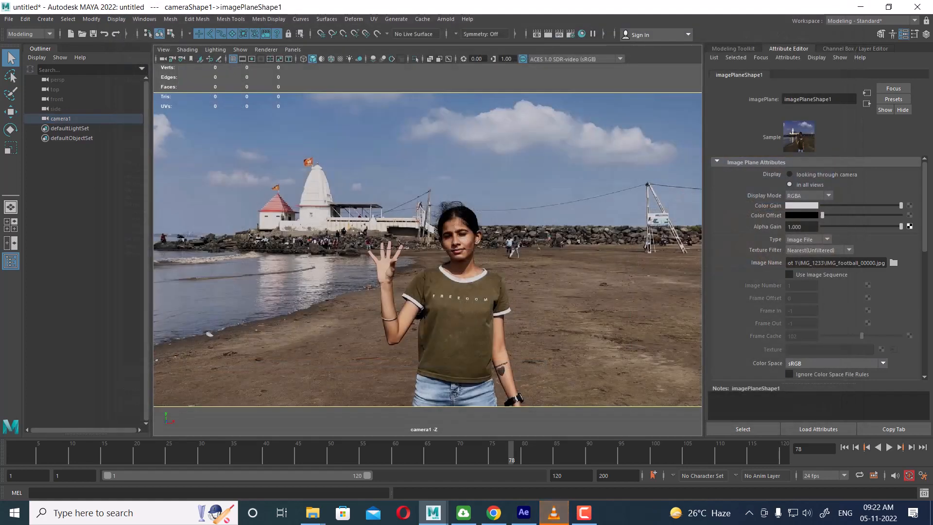
left_click(789, 274)
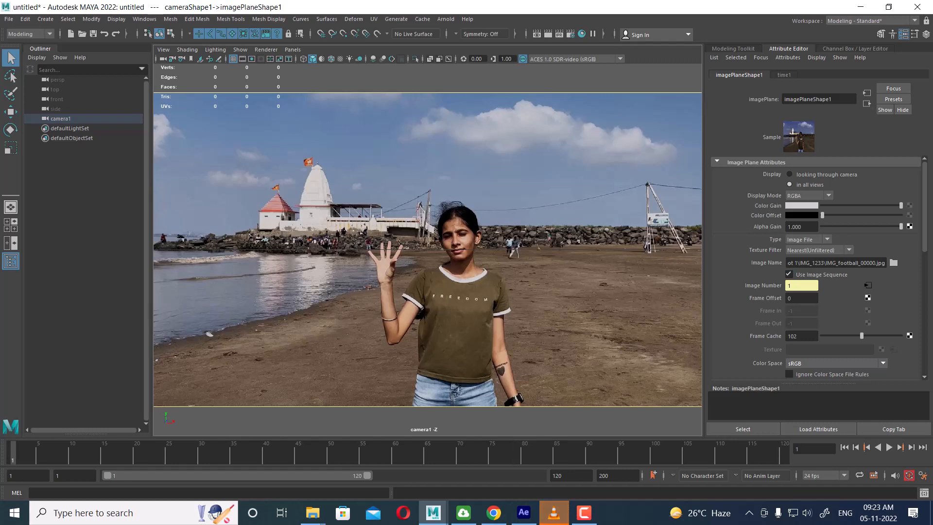
Play and stop the timeline to check whether the IMG_football_00000.jpg sequence advances on the image plane.
left_click(889, 447)
left_click(890, 447)
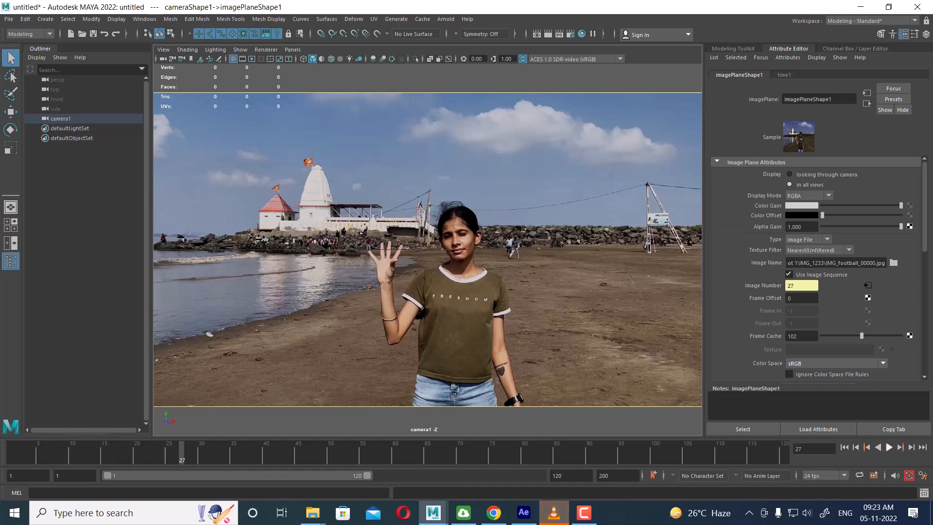
left_click(890, 447)
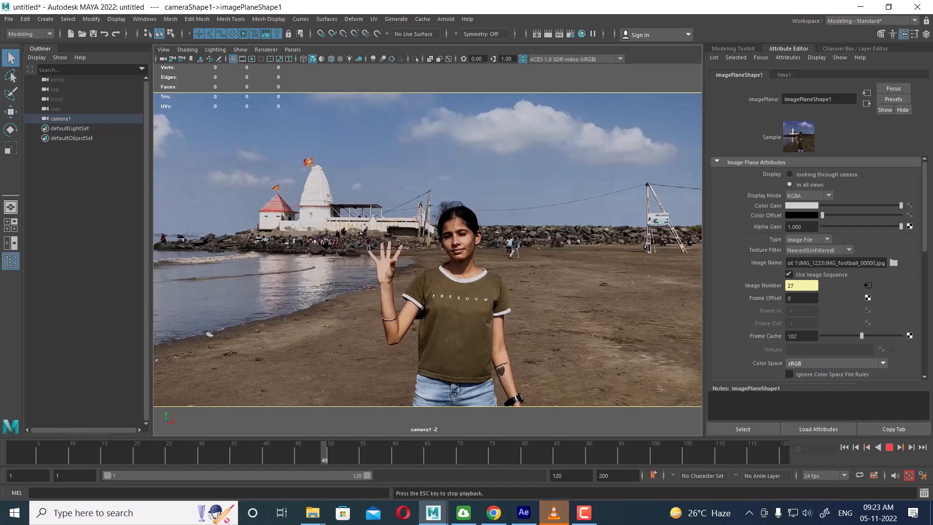
key("Escape")
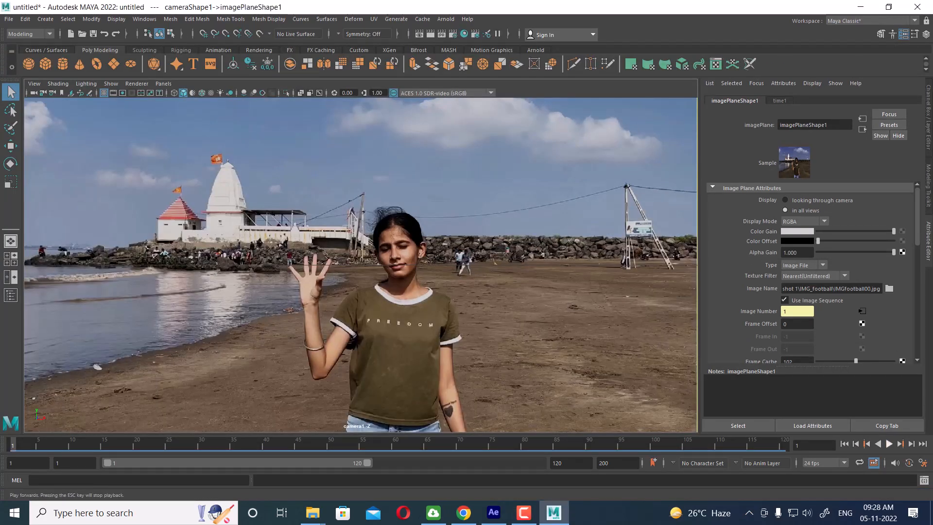
Play the timeline with the IMGfootball00.jpg sequence on the image plane, then stop playback.
left_click(889, 443)
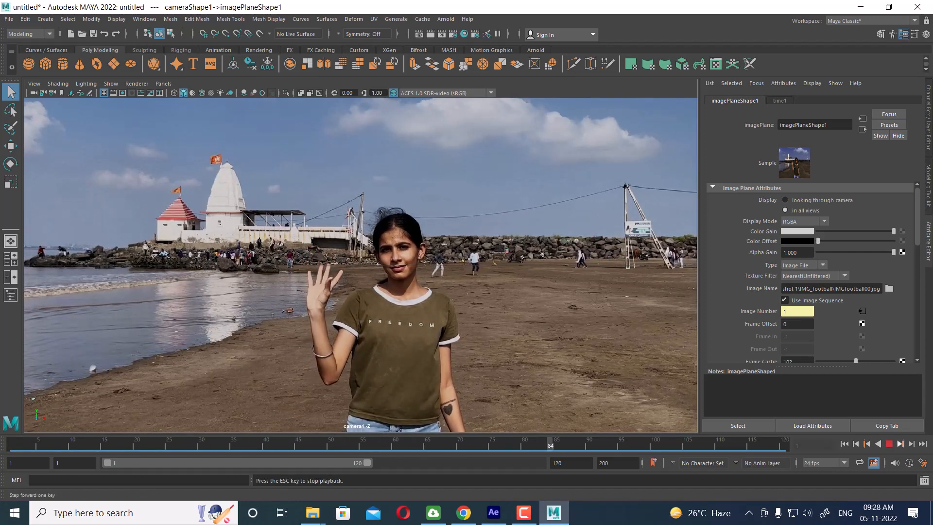
key("Escape")
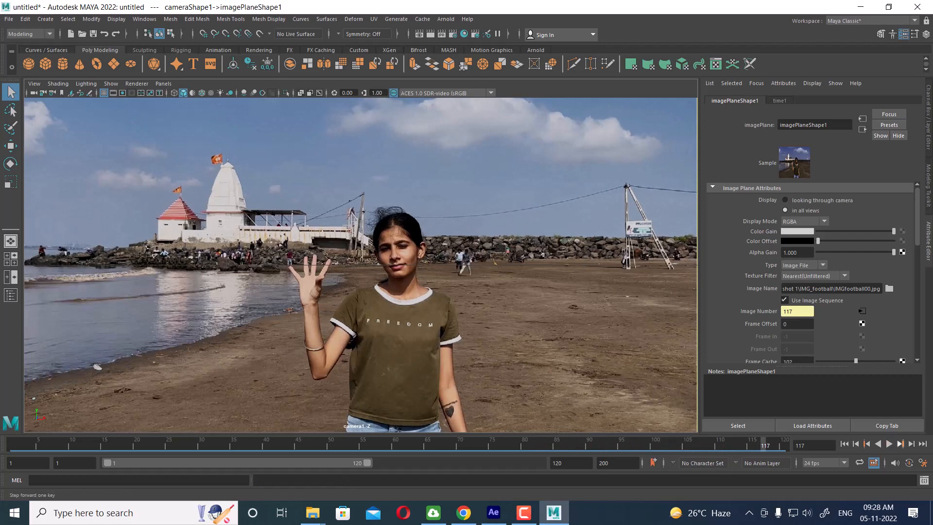
Switch to After Effects to review the two finished renders, then show the shot 1 folder in File Explorer.
left_click(494, 513)
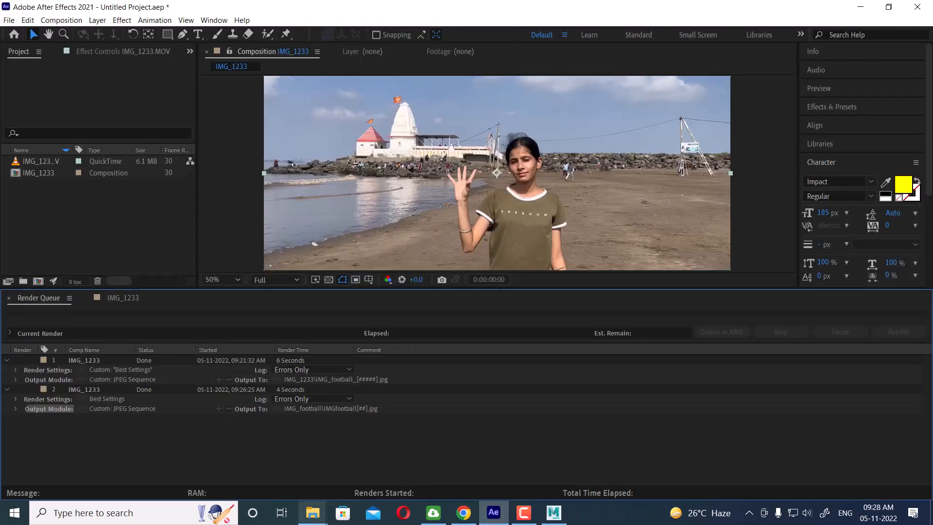
mouse_move(312, 513)
left_click(589, 461)
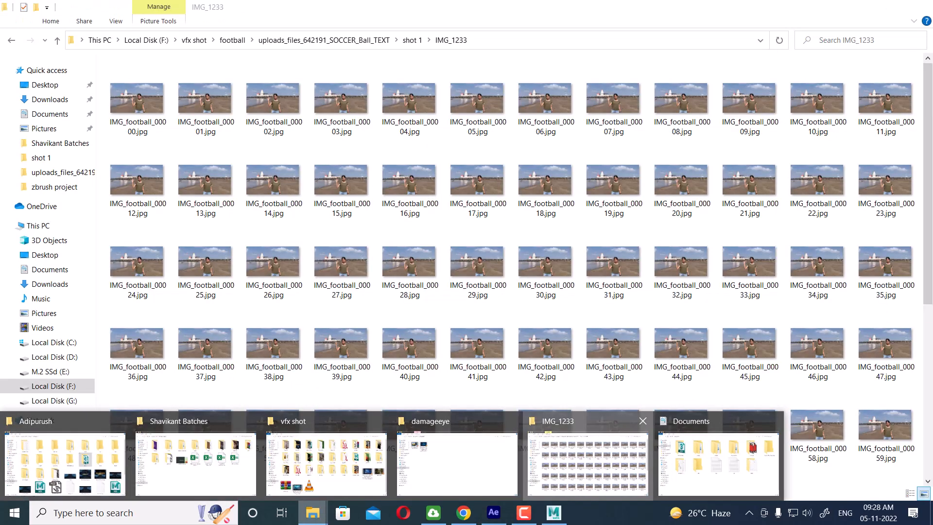
left_click(413, 40)
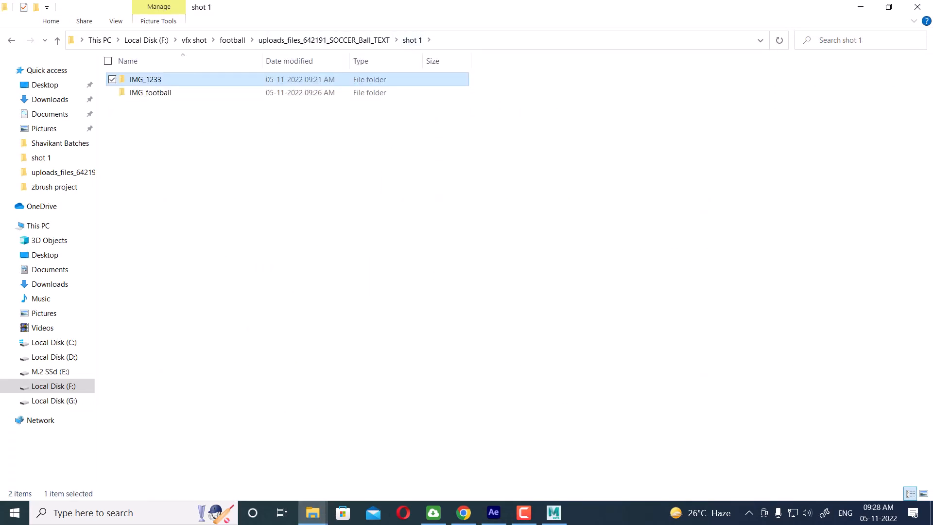
Compare how the frame files are numbered in the IMG_football and IMG_1233 folders inside shot 1.
left_click(151, 92)
key("Return")
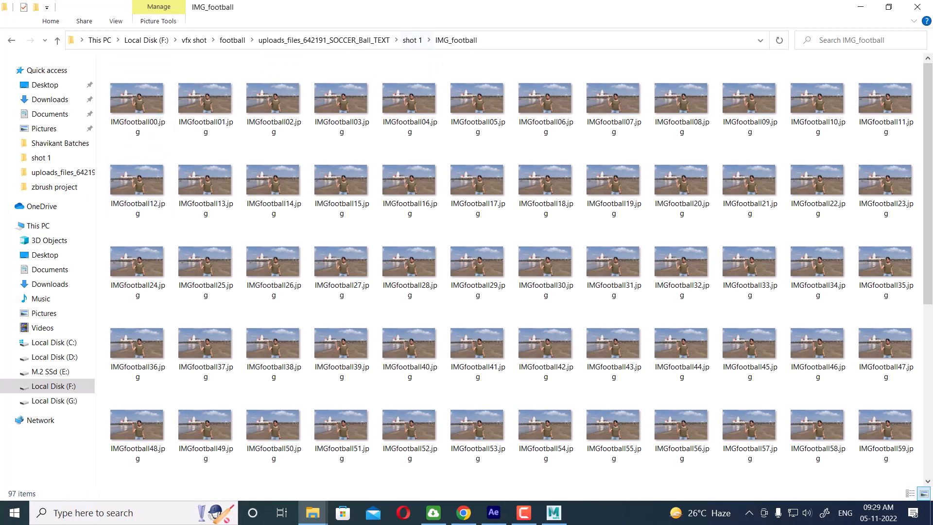
left_click(413, 41)
left_click(146, 80)
key("Return")
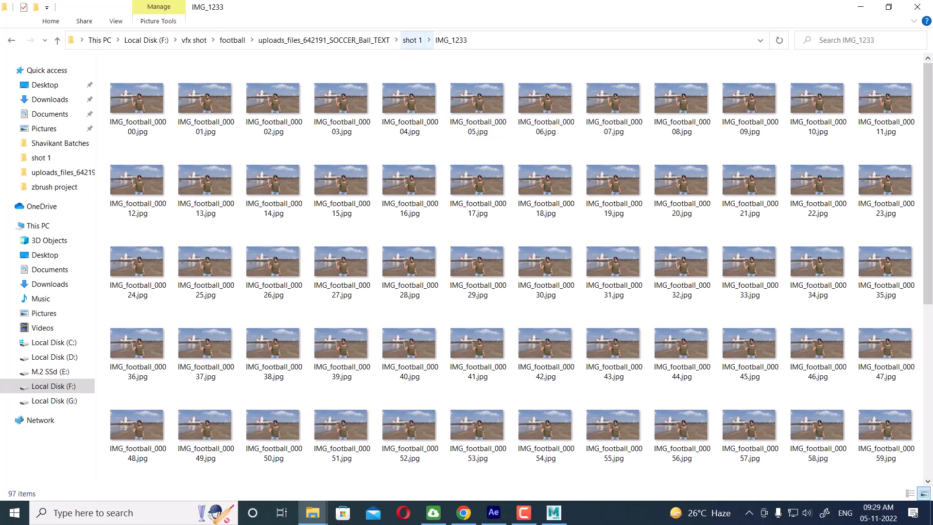
left_click(413, 41)
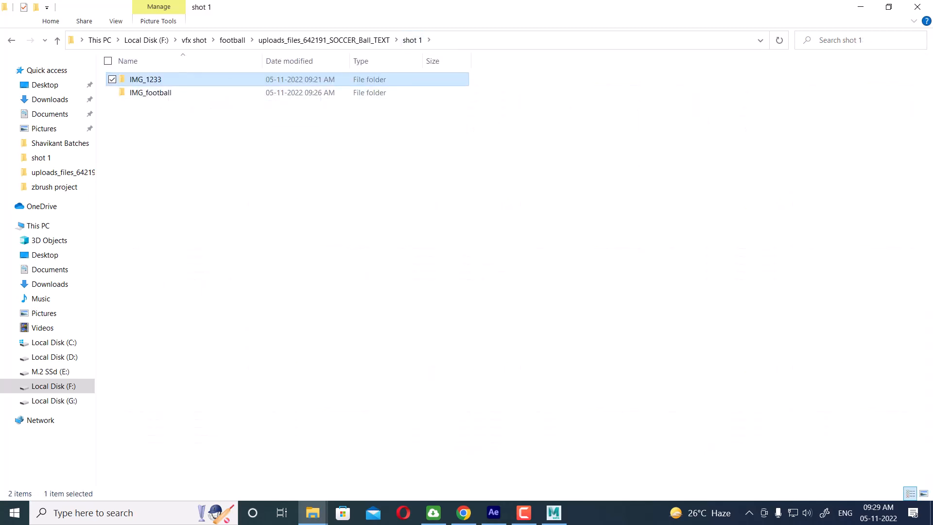
key("Return")
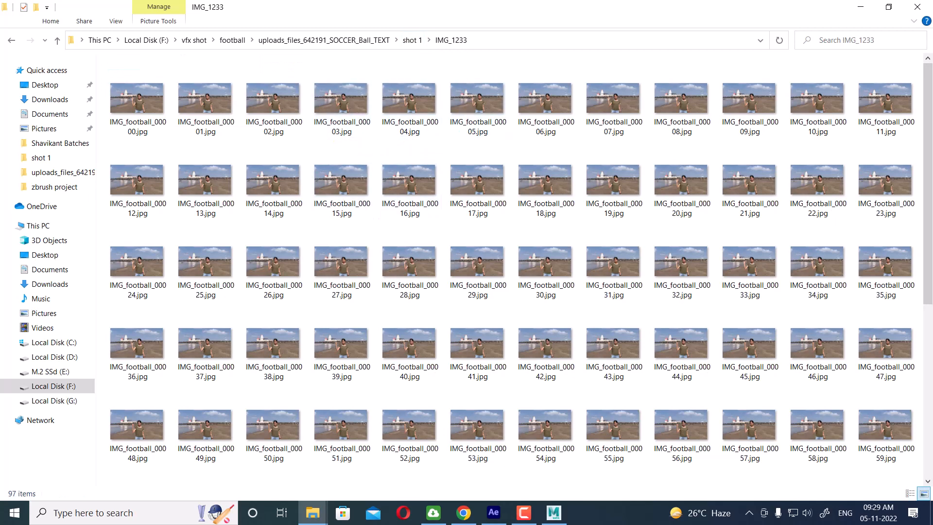
left_click(412, 40)
double_click(146, 92)
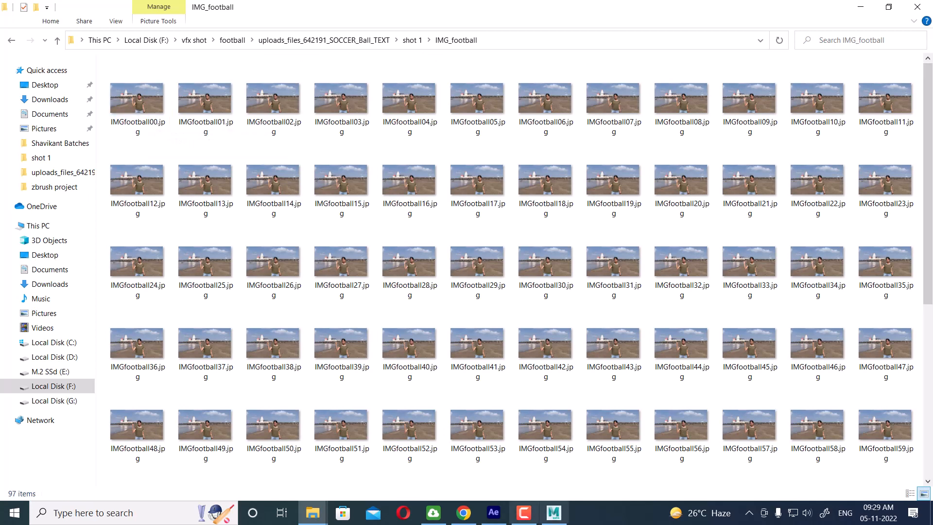
Switch to After Effects, add the IMG_1233 composition to the render queue again, and set its output format to JPEG Sequence.
left_click(494, 513)
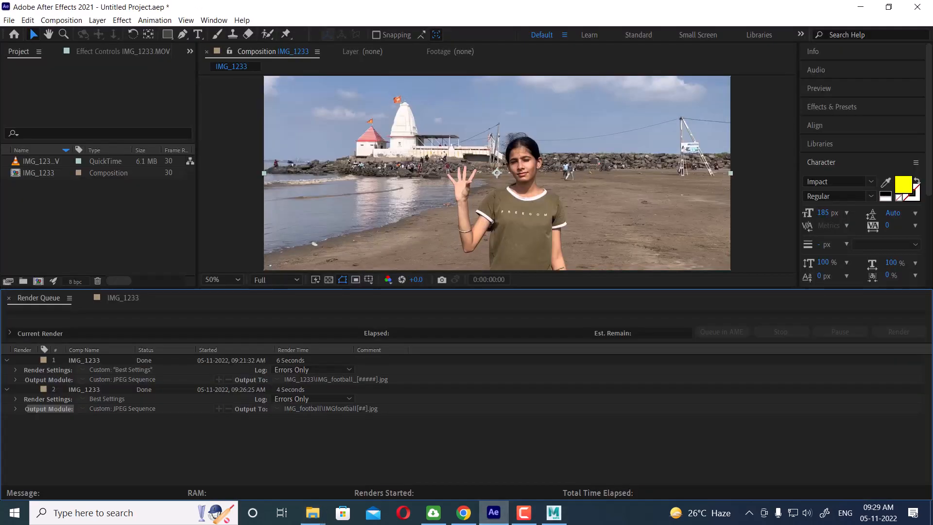
left_click(123, 298)
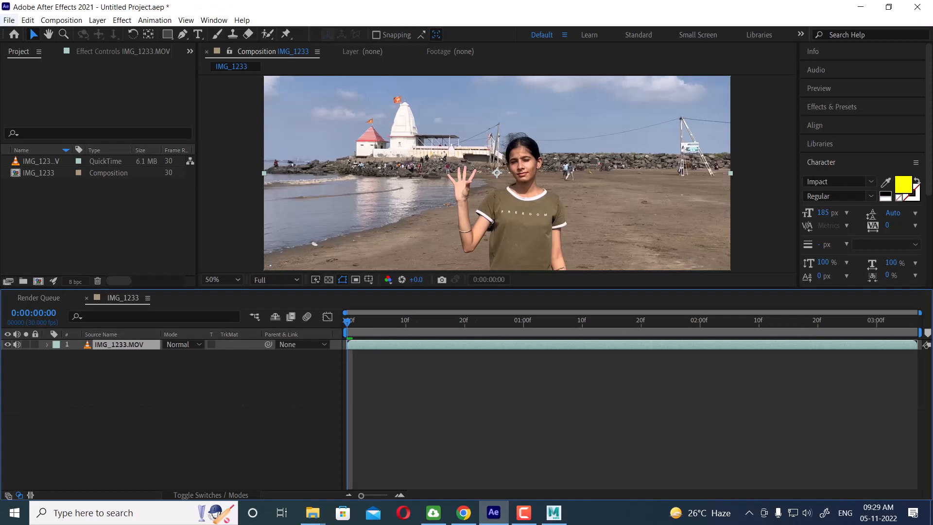
left_click(8, 20)
mouse_move(97, 180)
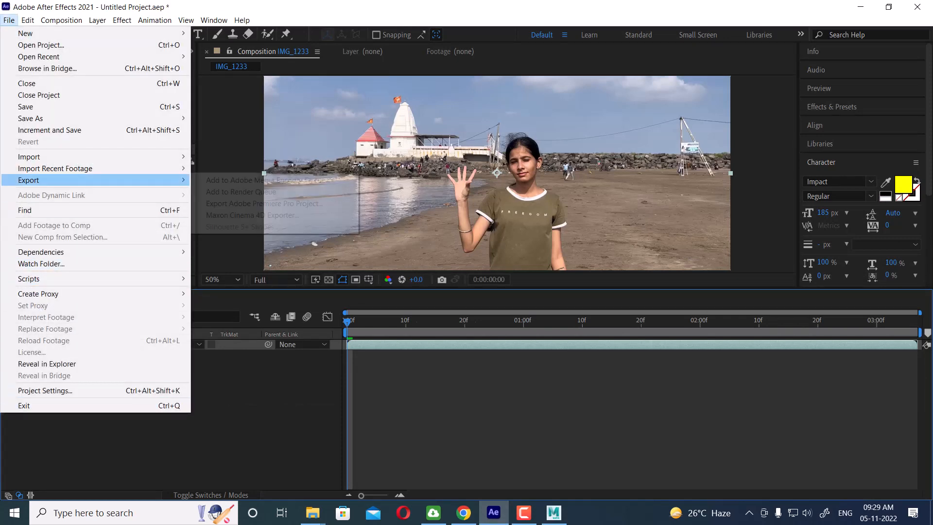
left_click(240, 192)
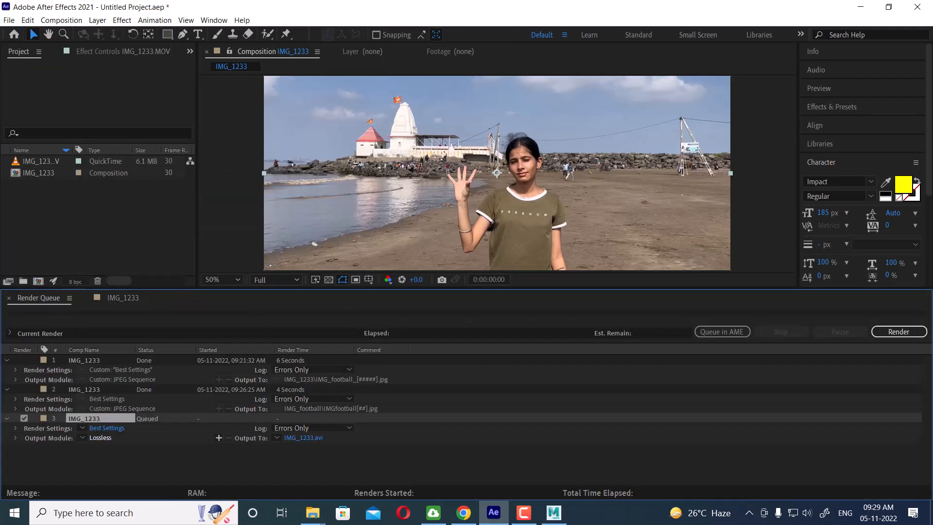
left_click(100, 437)
left_click(335, 74)
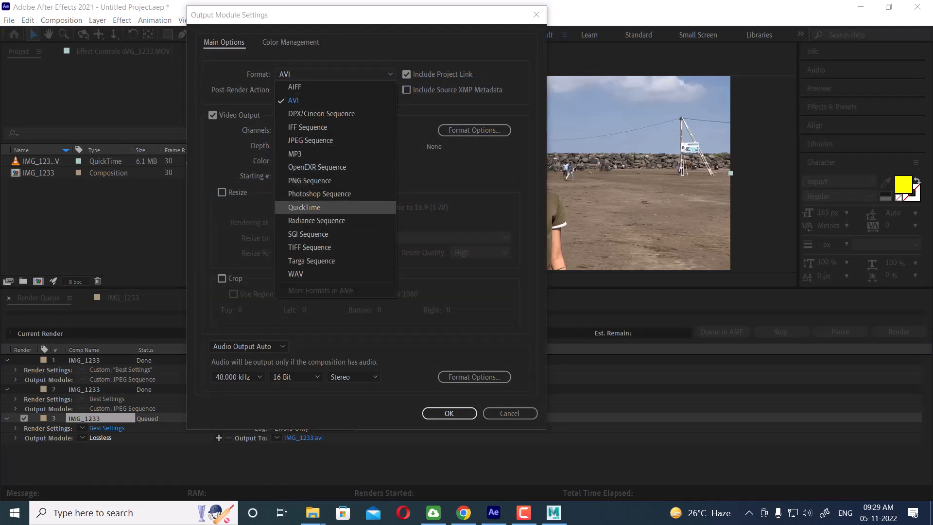
left_click(310, 141)
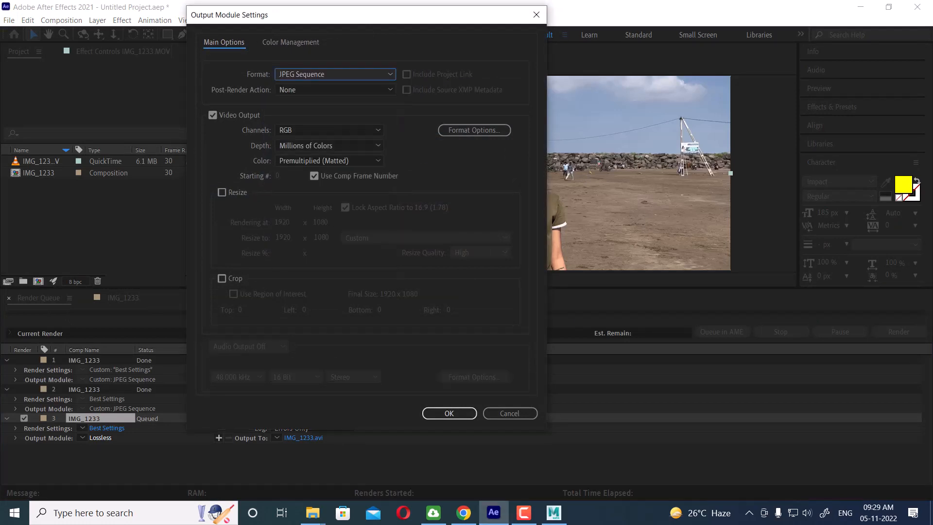
left_click(449, 413)
left_click(327, 437)
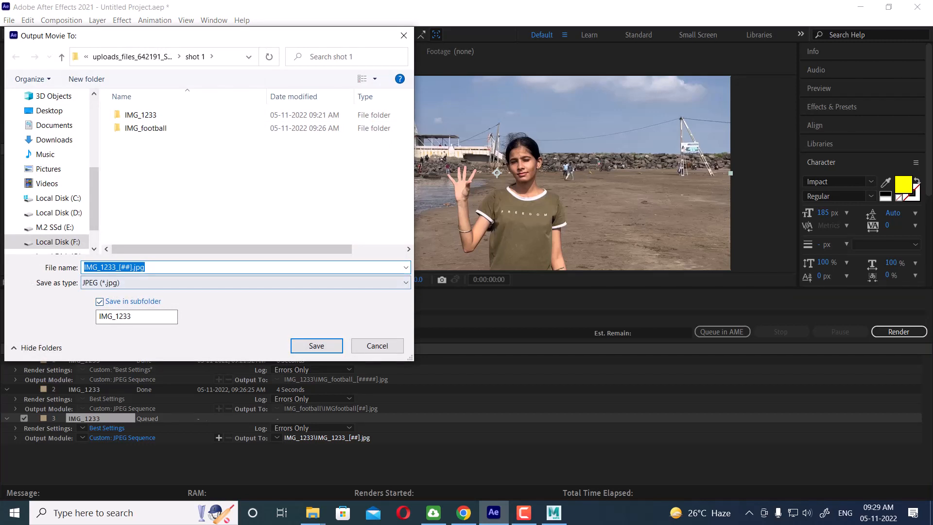
left_click(130, 267)
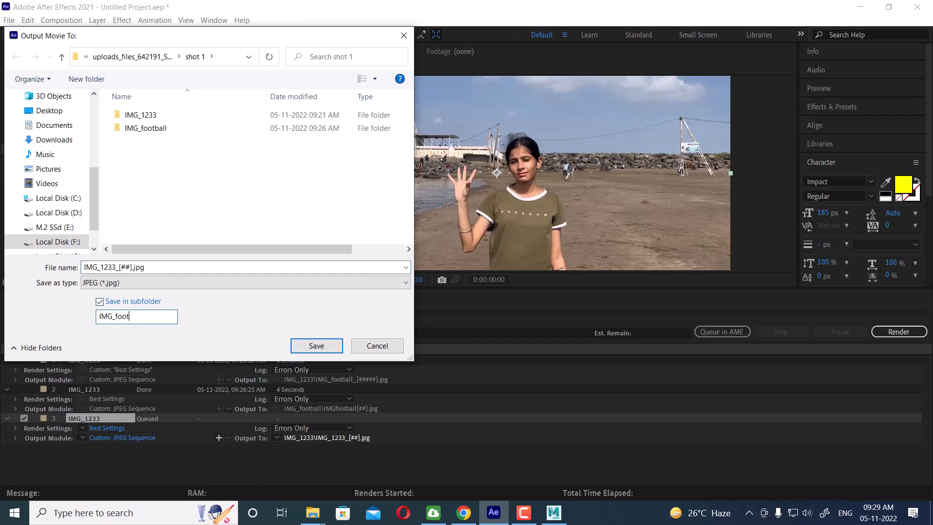
type("ball")
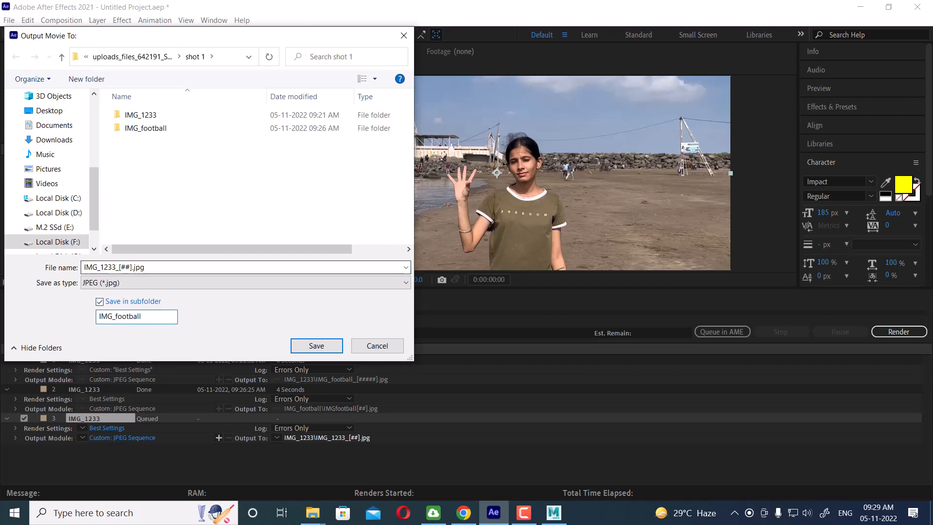
left_click(160, 268)
left_click(117, 267)
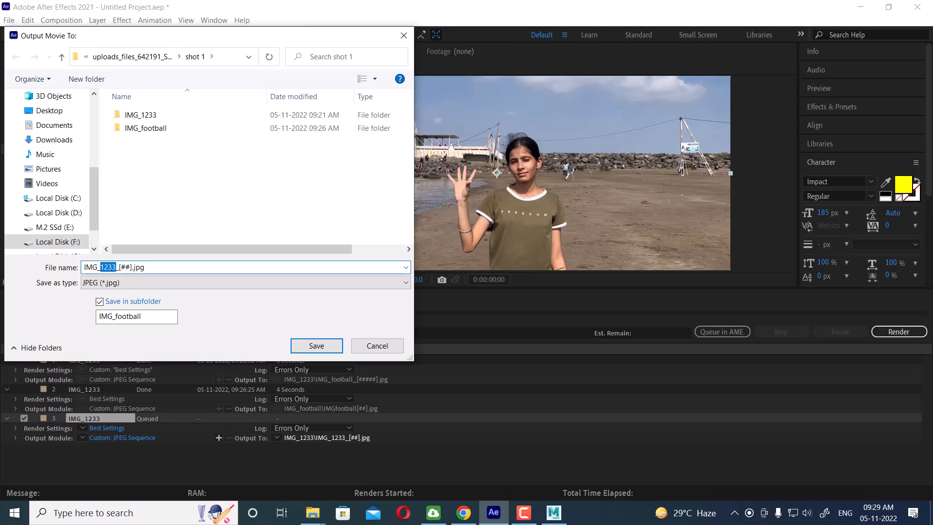
left_click(377, 345)
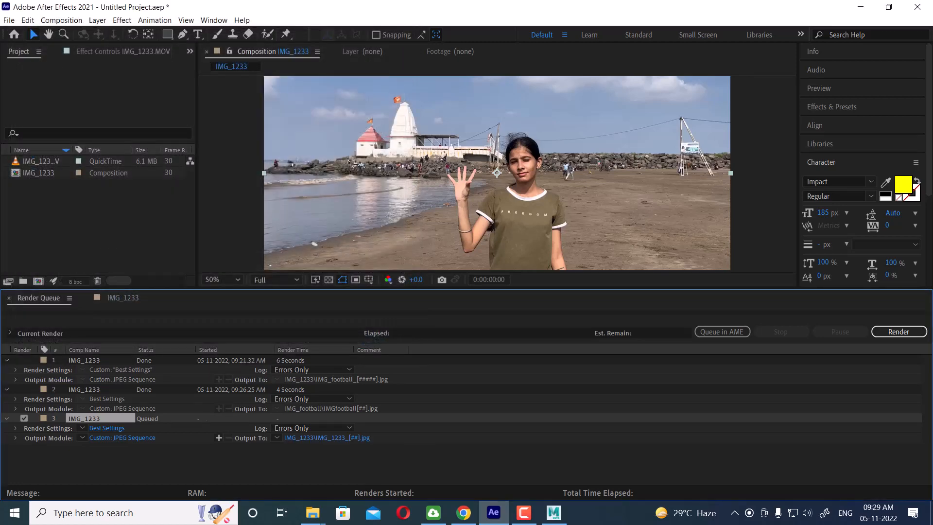
Switch to Maya and play the image plane sequence from the first frame, then stop playback.
left_click(554, 513)
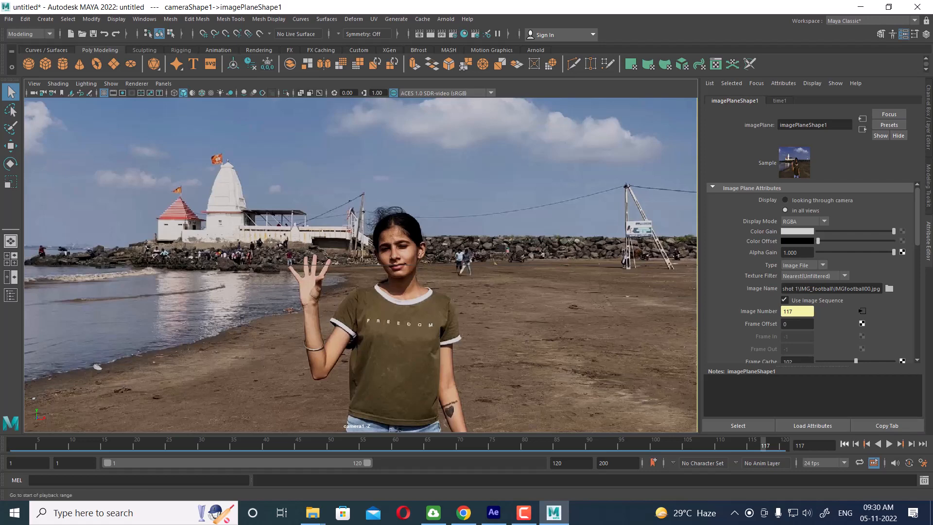
left_click(845, 444)
left_click(890, 444)
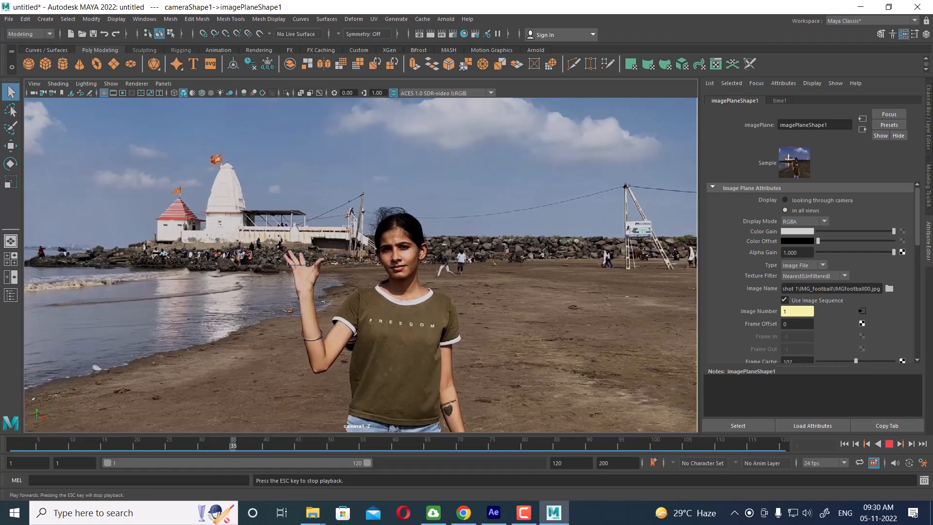
key("Escape")
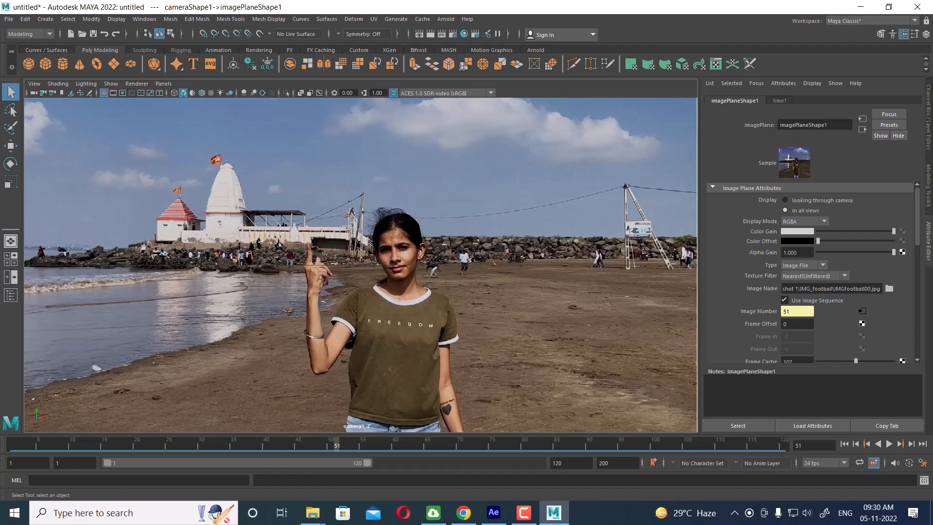
Copy the path of the uploads_files_642191_SOCCER_Ball_TEXT folder in File Explorer, then minimize the window to return to Maya.
mouse_move(313, 512)
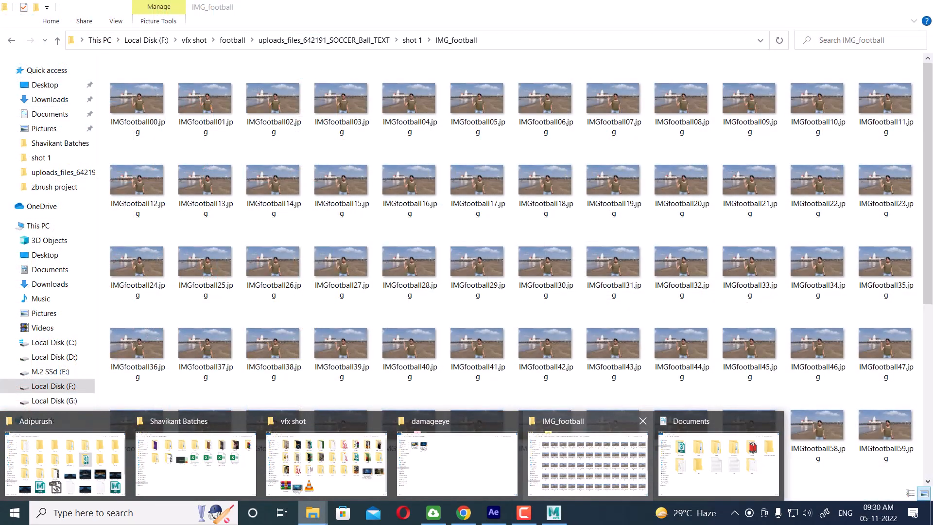
left_click(587, 462)
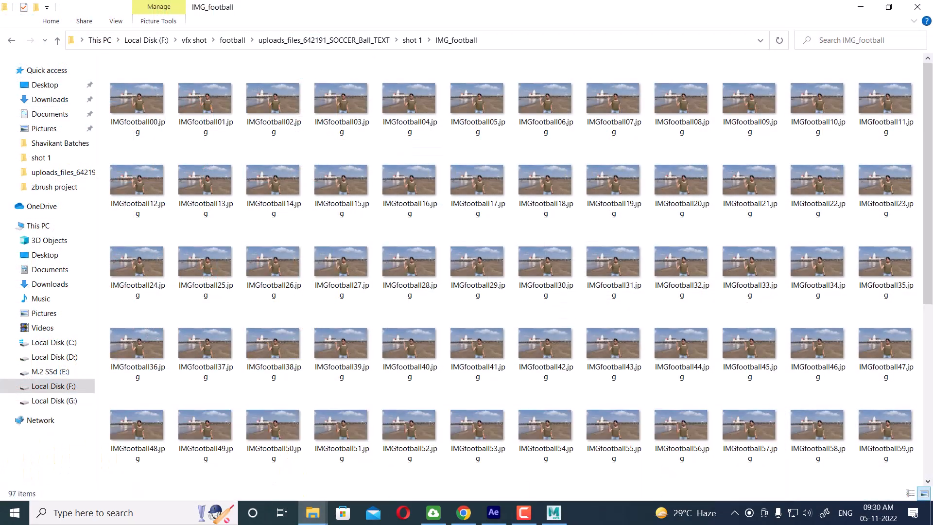
left_click(413, 40)
left_click(324, 41)
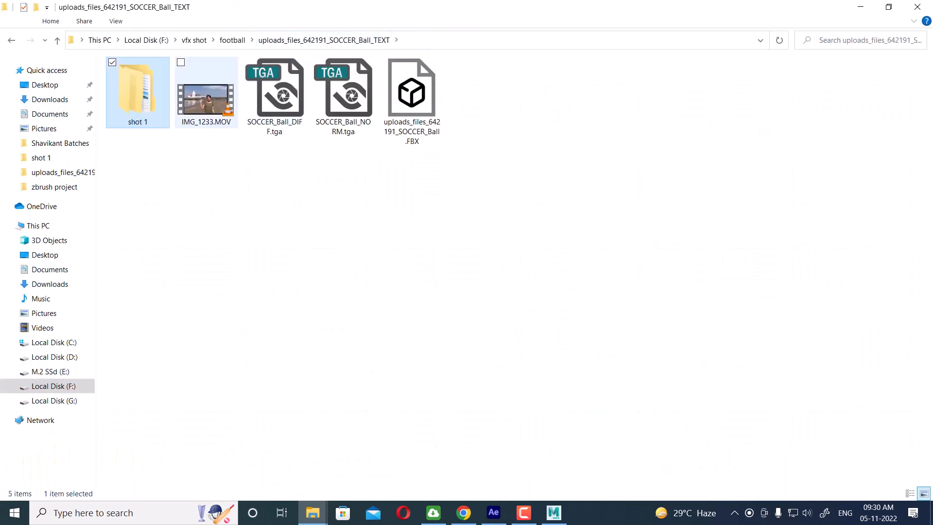
left_click(341, 233)
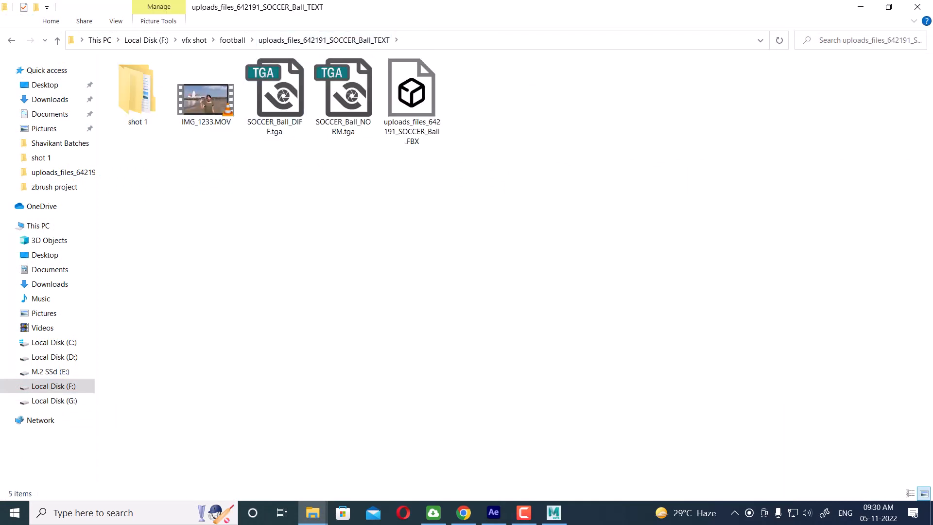
left_click(467, 41)
key("ctrl+c")
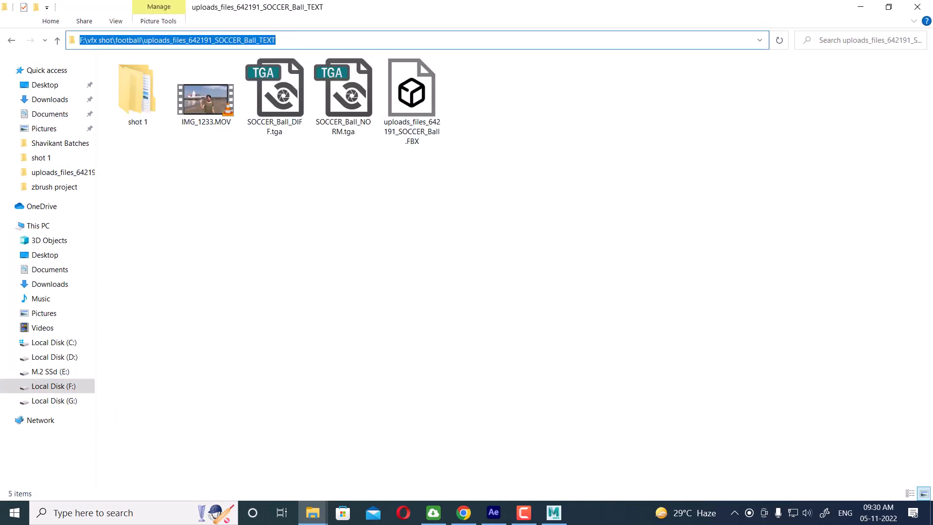
left_click(861, 7)
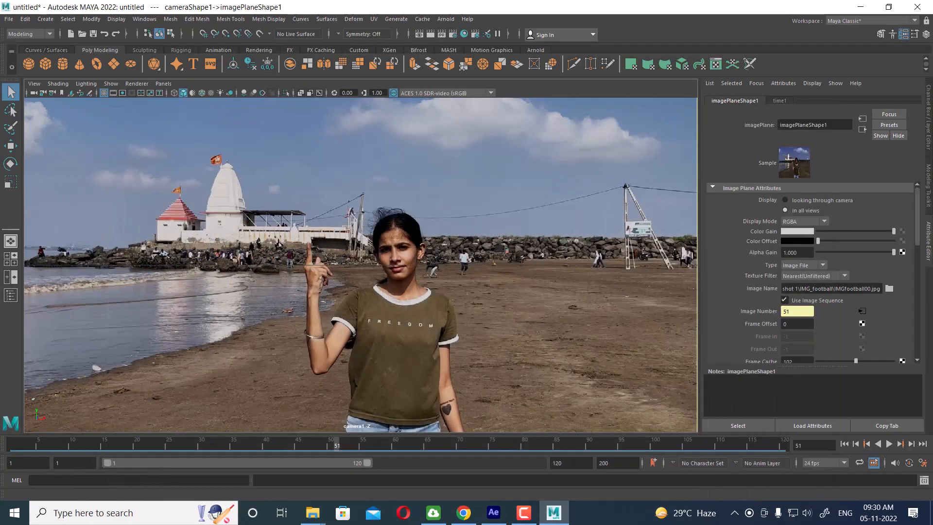
Import uploads_files_642191_SOCCER_Ball.FBX into the scene from the folder at the copied path.
left_click(9, 19)
left_click(29, 126)
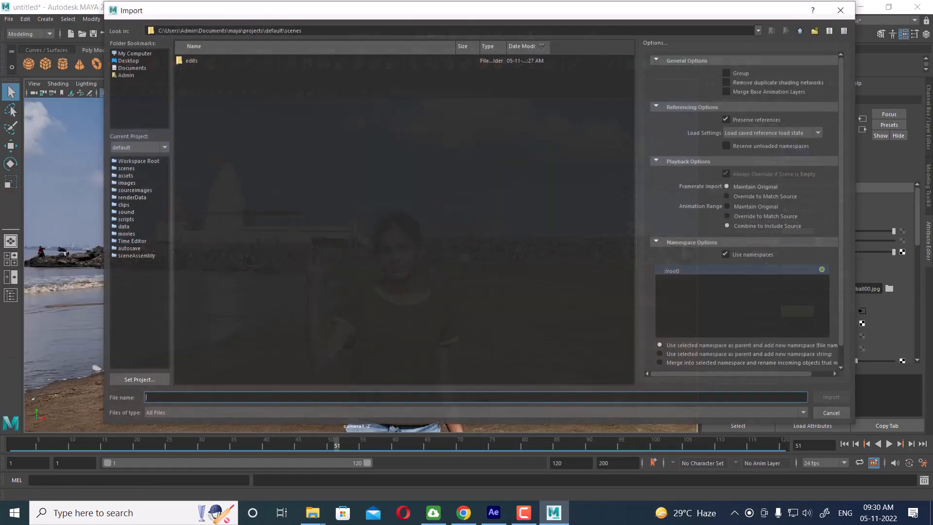
key("ctrl+v")
key("Return")
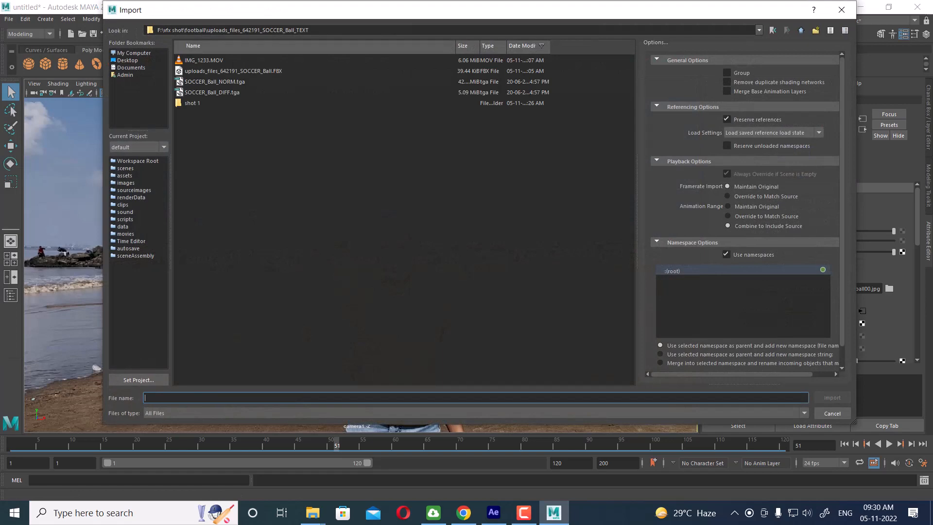
left_click(234, 71)
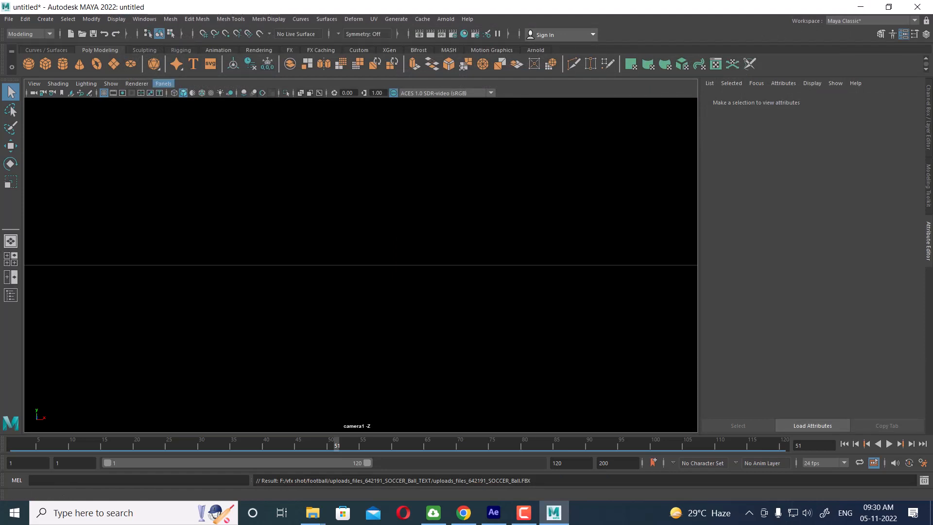
Change the viewport layout to Two Panes Side by Side.
left_click(163, 84)
mouse_move(194, 134)
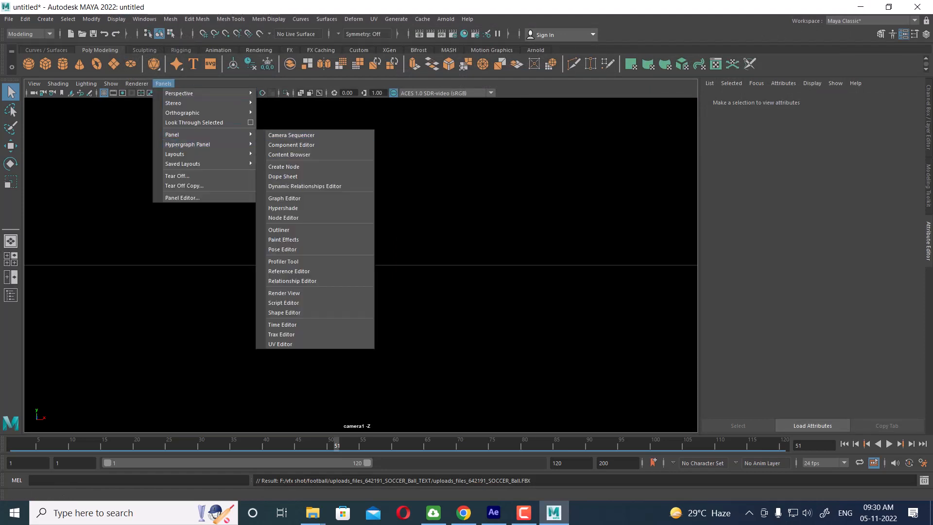
mouse_move(194, 154)
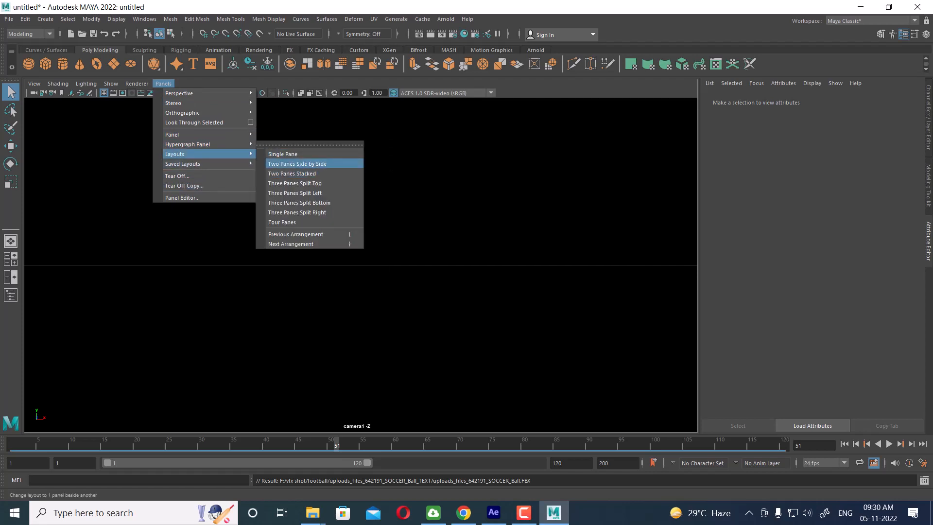
left_click(297, 164)
Scale the imported soccer ball down uniformly to about 0.141 in the side view.
scroll(530, 195, "down", 2)
scroll(530, 194, "up", 2)
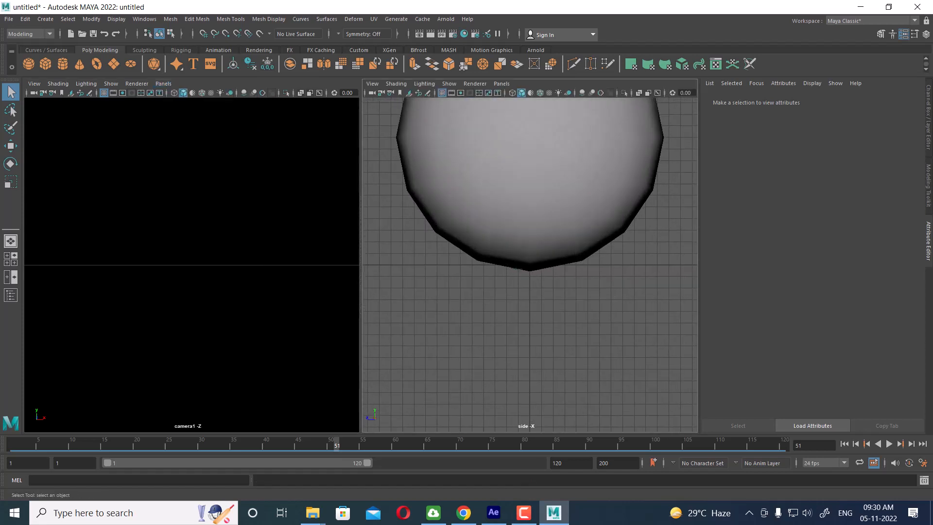
left_click(529, 195)
key("r")
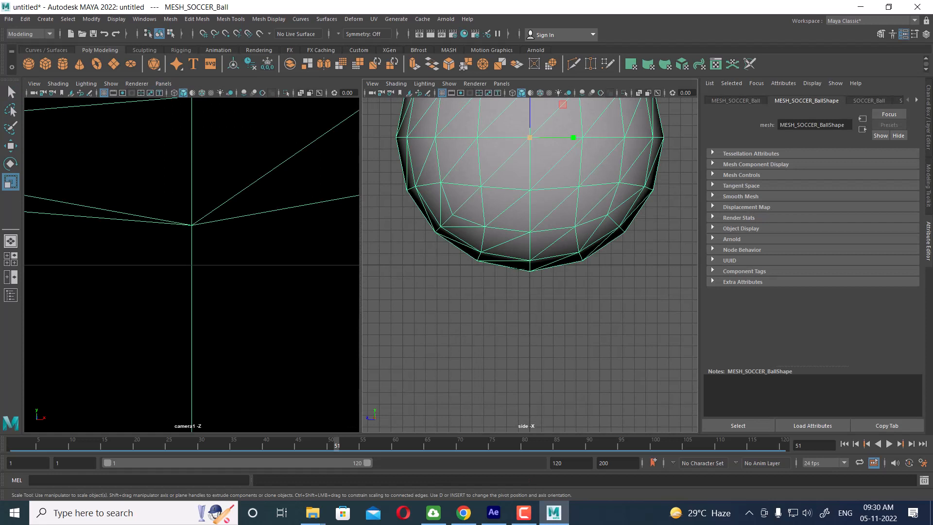
left_click_drag(530, 137, 496, 138)
middle_click_drag(496, 137, 428, 279, "alt")
scroll(428, 280, "down", 4)
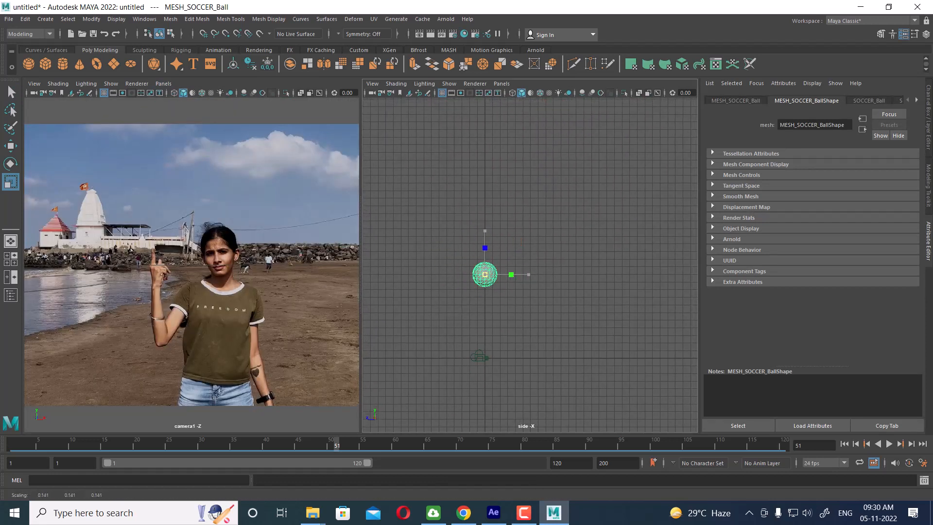
Move the soccer ball in front of the camera, above the raised finger, to about X -3.824, Y 3.030, Z -37.286.
key("w")
left_click_drag(484, 274, 692, 352)
middle_click_drag(651, 352, 528, 346, "alt")
left_click_drag(575, 299, 576, 286)
left_click_drag(540, 333, 612, 334)
middle_click_drag(611, 333, 484, 316, "alt")
mouse_move(519, 291)
left_mouse_down()
mouse_move(518, 277)
mouse_move(519, 287)
left_mouse_up()
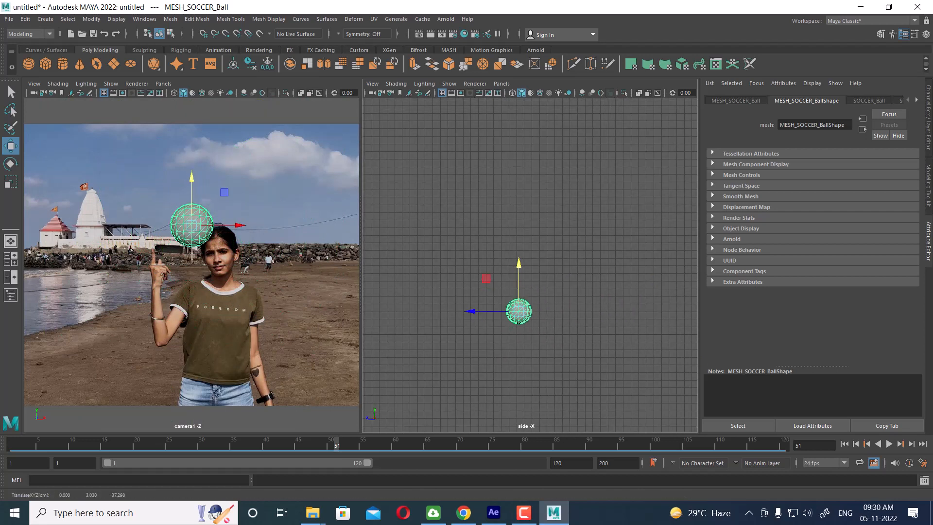
left_click_drag(237, 225, 202, 225)
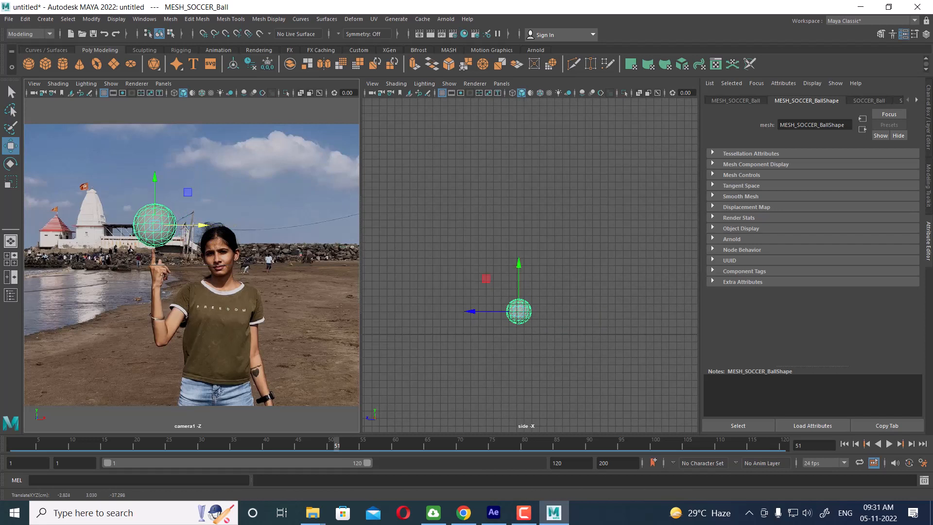
Lower the soccer ball slightly toward the fingertip in the camera view and return the timeline to frame 1.
left_click_drag(155, 177, 155, 180)
left_click(845, 444)
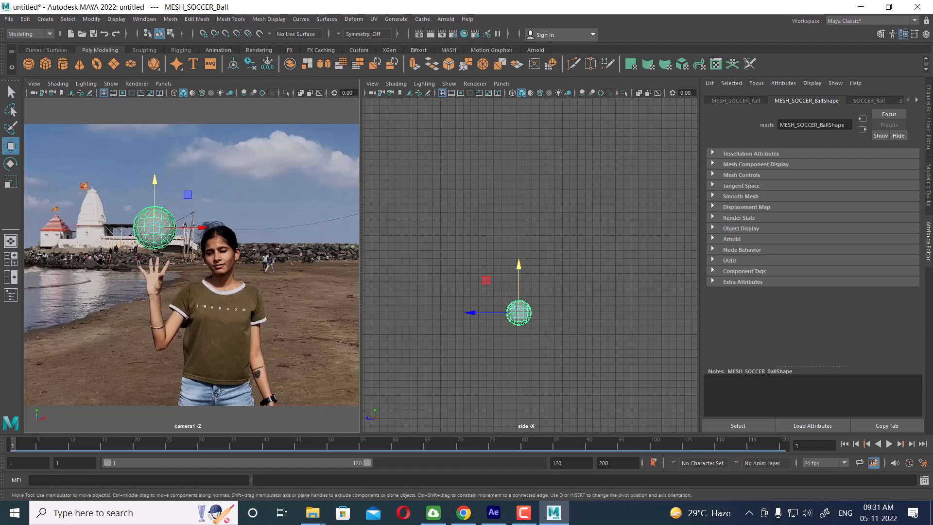
Change the side view pane to the perspective view and frame the soccer ball up close.
scroll(562, 357, "up", 3)
key("space")
left_click_drag(563, 358, 562, 321)
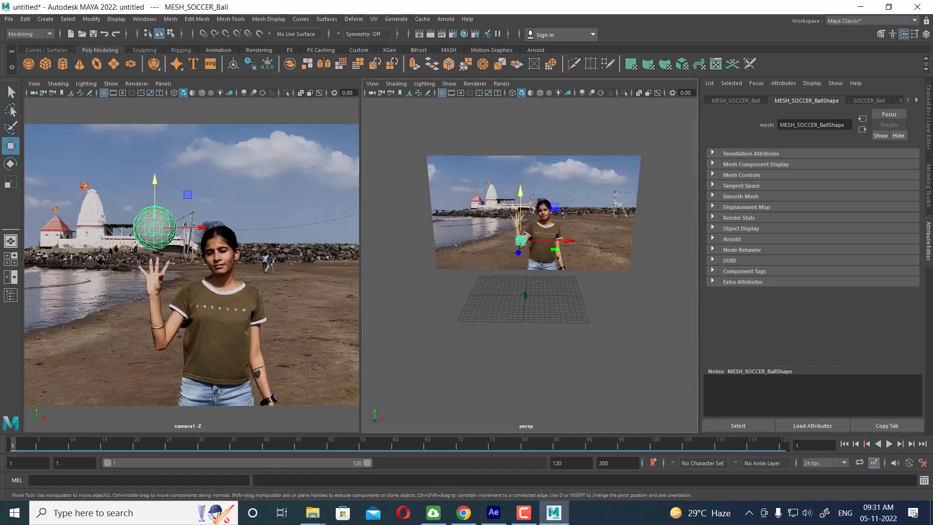
key("f")
left_click_drag(455, 225, 534, 234, "alt")
Assign a new Blinn material to the soccer ball and rename it blinn1football.
right_click_drag(534, 234, 599, 436)
left_click(802, 125)
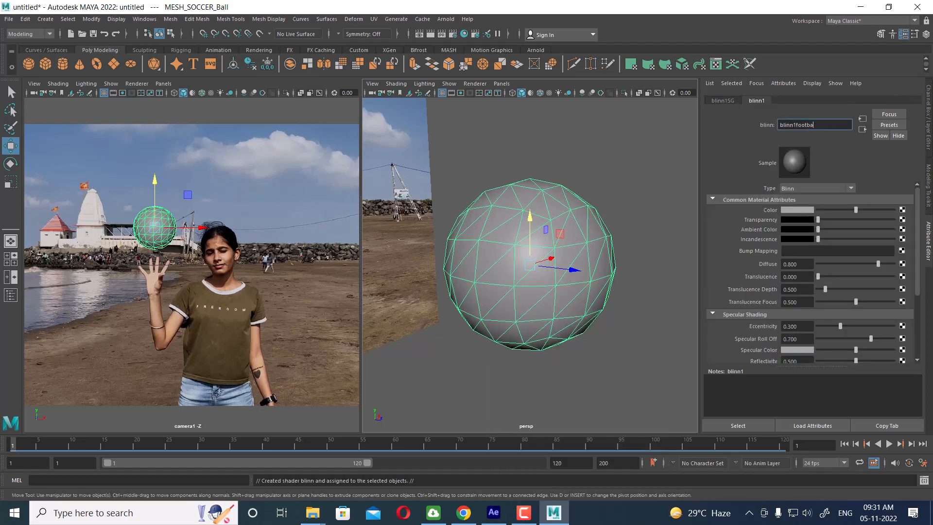
type("football")
key("Return")
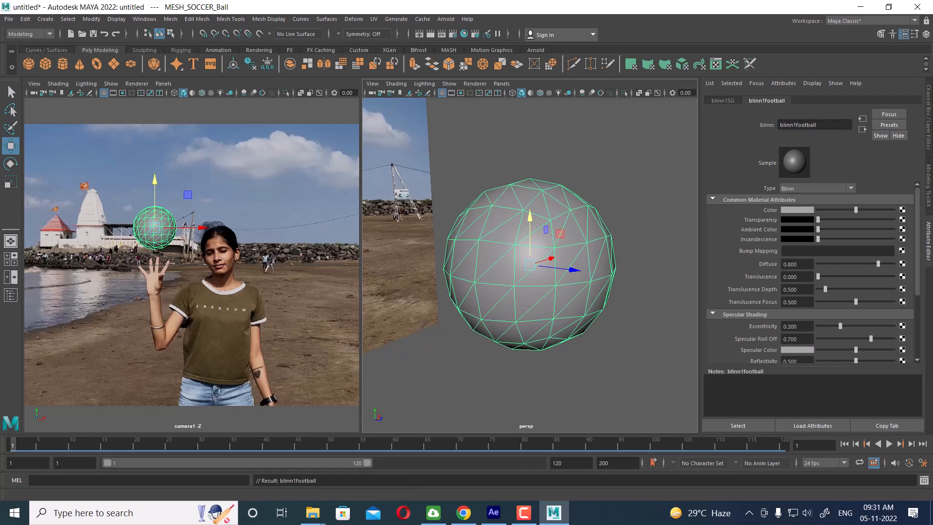
Add a File texture to the Blinn material's bump mapping and set Use As to Tangent Space Normals.
left_click(903, 251)
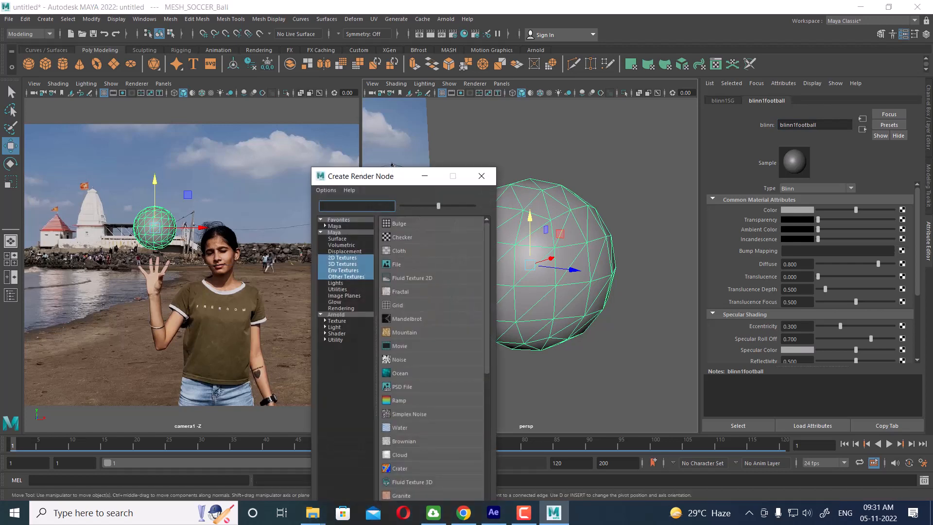
left_click(397, 265)
left_click(821, 224)
left_click(812, 238)
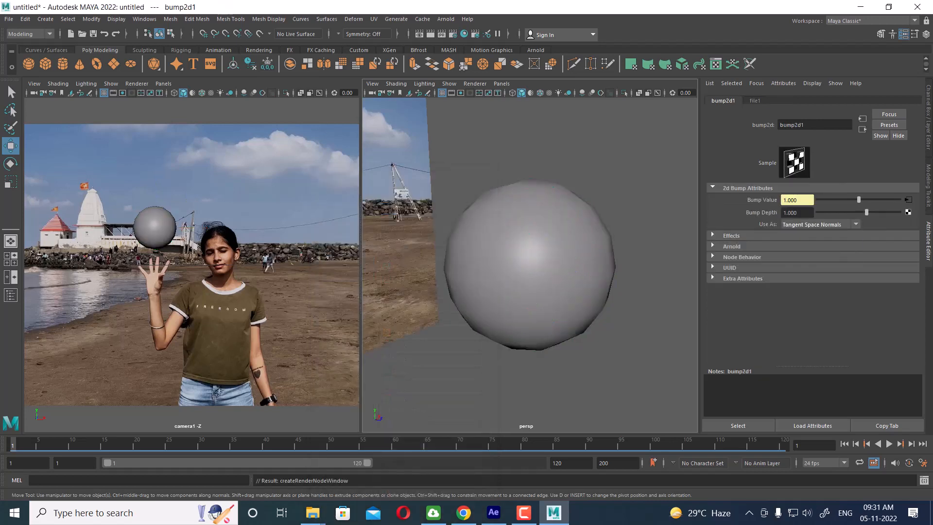
Load SOCCER_Ball_NORM.tga from F:\vfx shot\football\uploads_files_642191_SOCCER_Ball_TEXT as the bump texture's image.
left_click(909, 200)
left_click(905, 235)
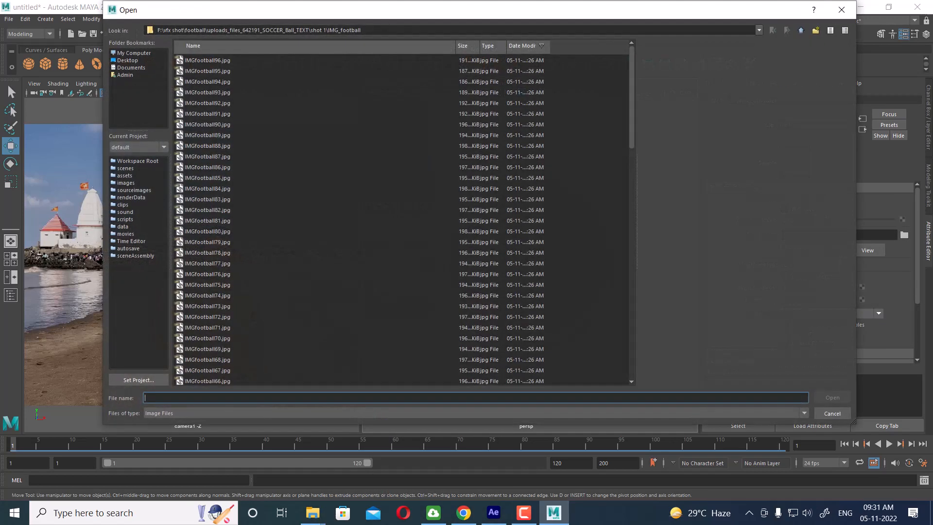
type("F:\\vfx shot\\football\\uploads_files_642191_SOCCER_Ball_TEXT")
key("Return")
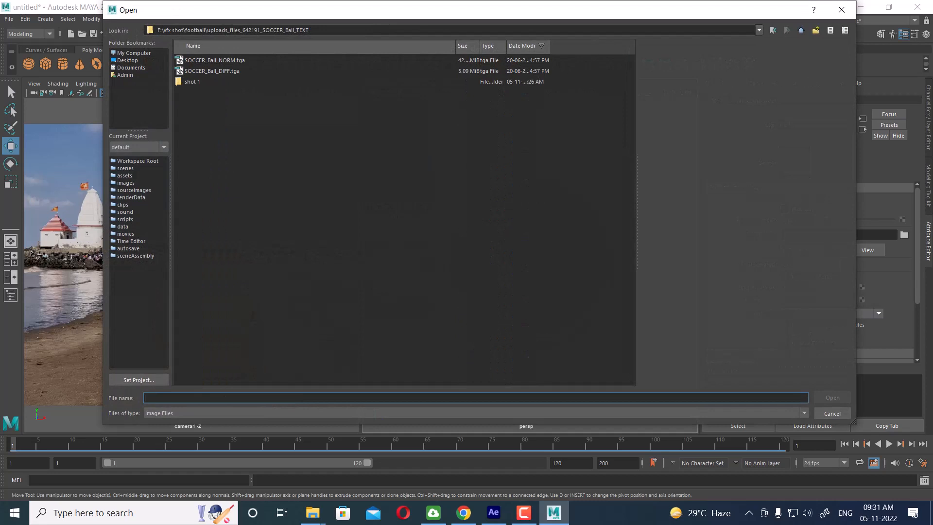
double_click(214, 61)
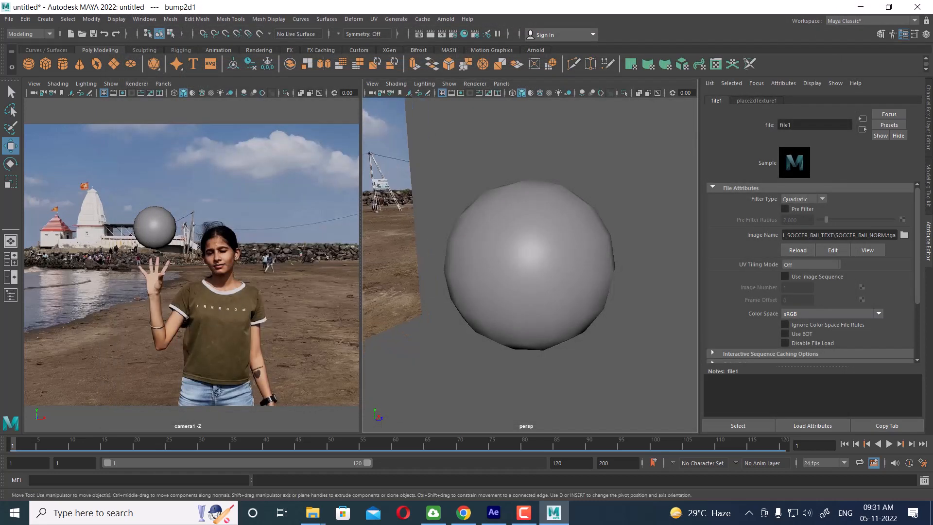
Turn on shaded display with texture maps in the perspective view and check the ball's bump detail.
key("4")
key("6")
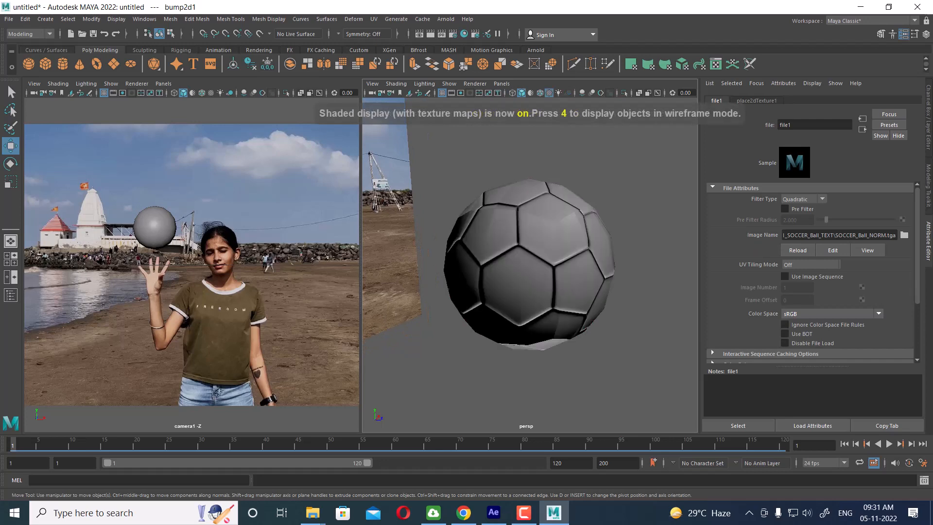
left_click_drag(554, 263, 533, 286, "alt")
Map the Blinn material's color to a File texture with SOCCER_Ball_DIFF.tga from the uploads_files_642191_SOCCER_Ball_TEXT folder.
left_click(863, 129)
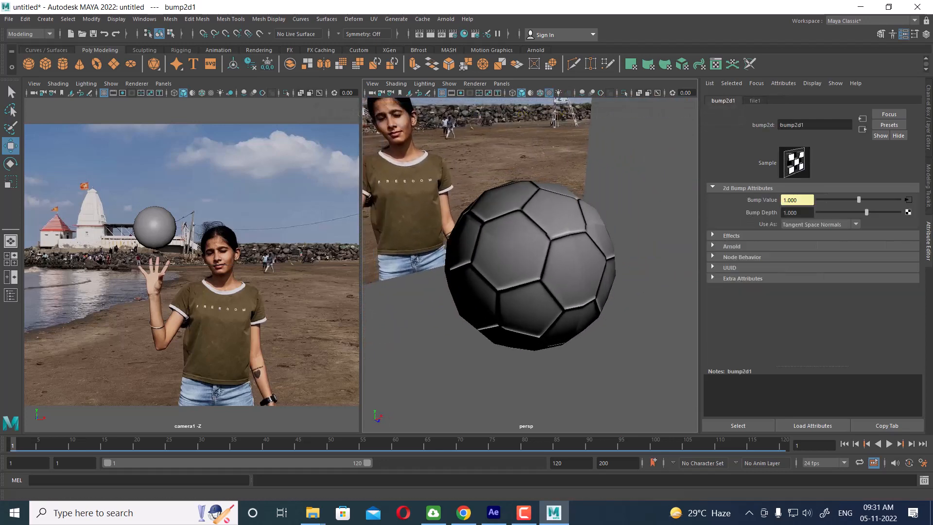
left_click(863, 130)
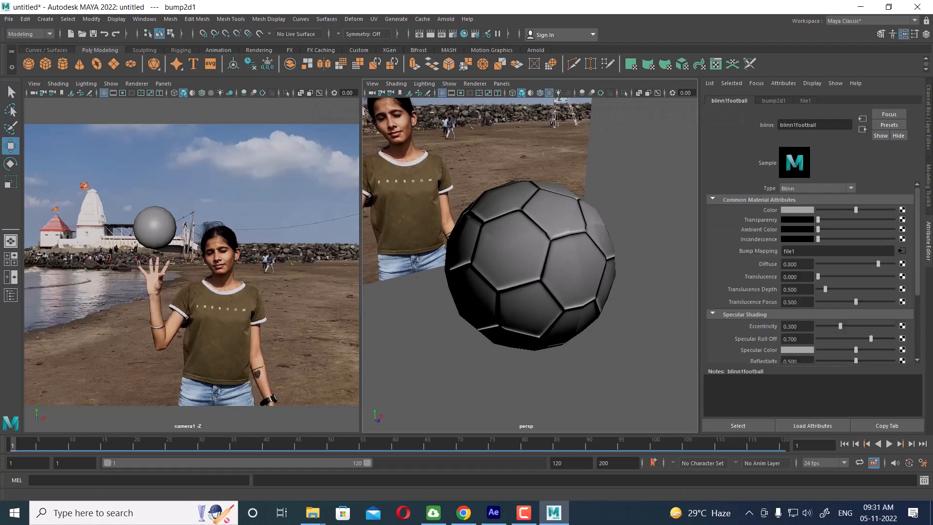
left_click(902, 210)
left_click(393, 265)
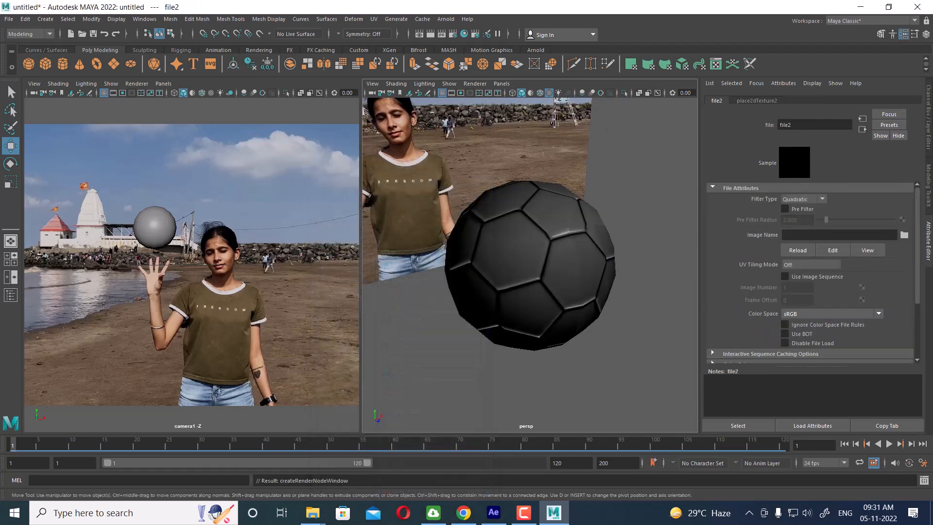
left_click(905, 234)
type("F:\\vfx shot\\football\\uploads_files_642191_SOCCER_Ball_TEXT")
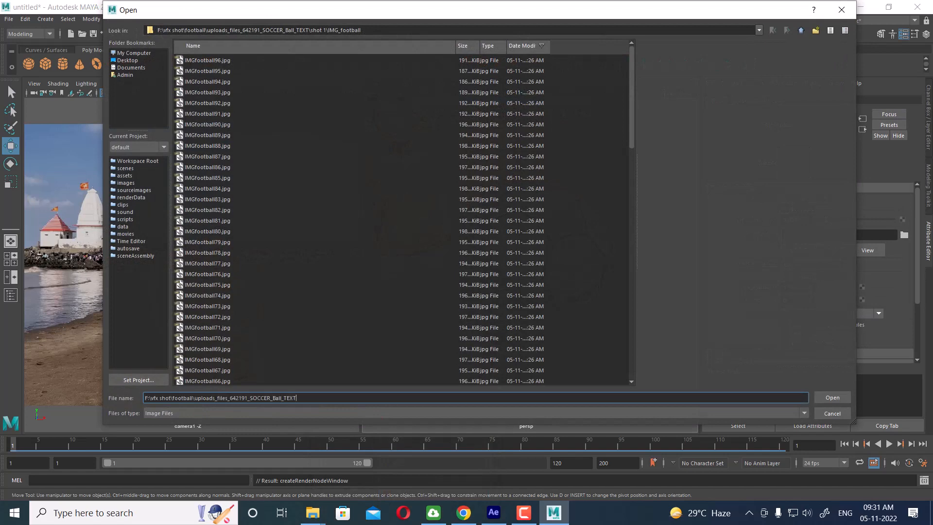
key("Return")
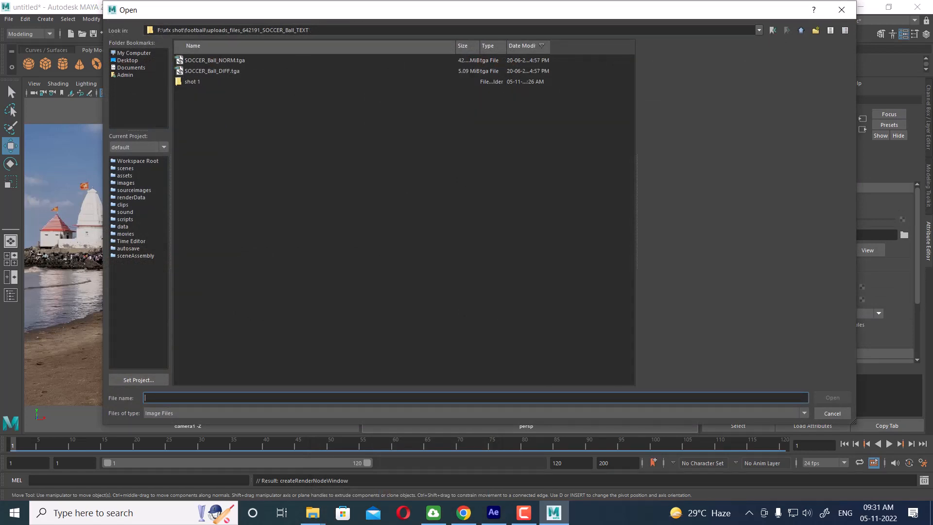
double_click(212, 71)
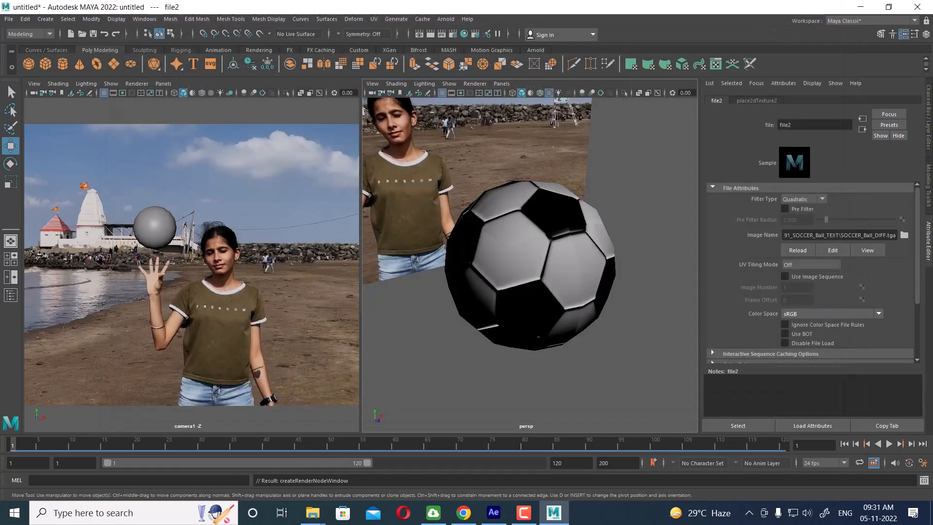
Soften the soccer ball's edges, return to object mode and clear the selection.
left_click(535, 256)
left_click_drag(535, 256, 517, 248, "alt")
right_click_drag(517, 249, 635, 235, "shift")
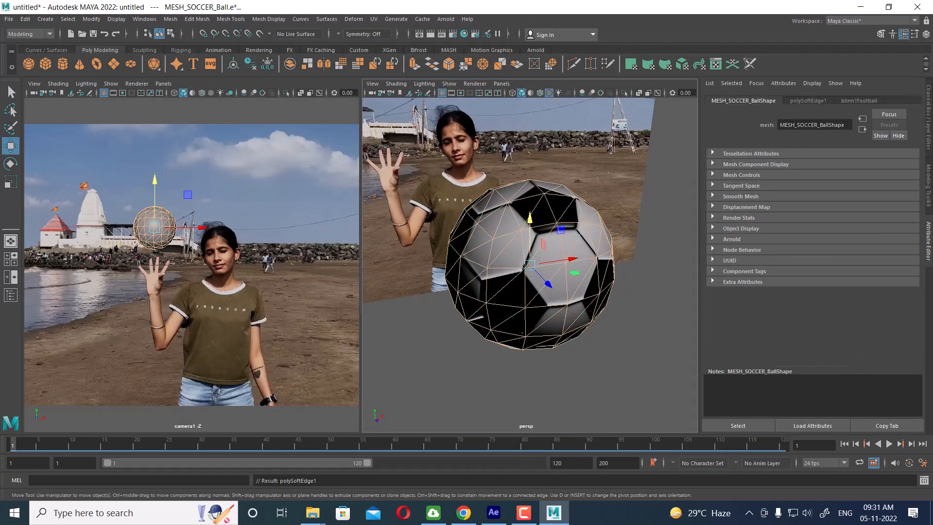
right_click_drag(574, 247, 656, 210)
left_click(667, 212)
Turn on textured display in the camera view and lower the soccer ball onto the woman's raised hand.
left_click(301, 292)
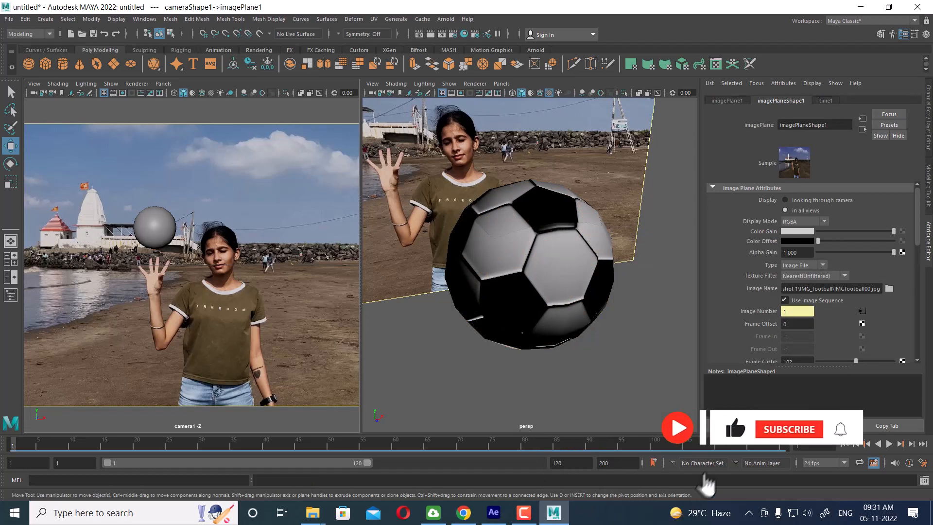
key("6")
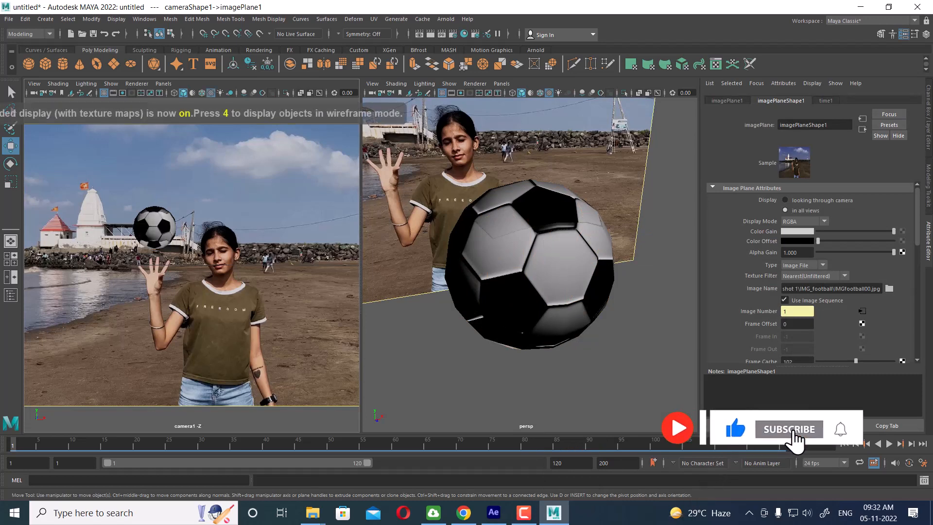
left_click(531, 267)
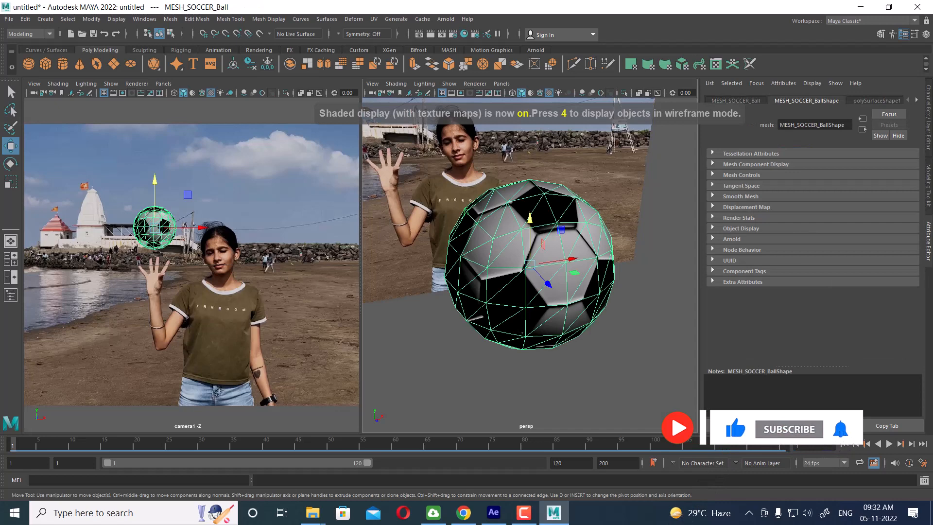
left_click_drag(154, 181, 155, 205)
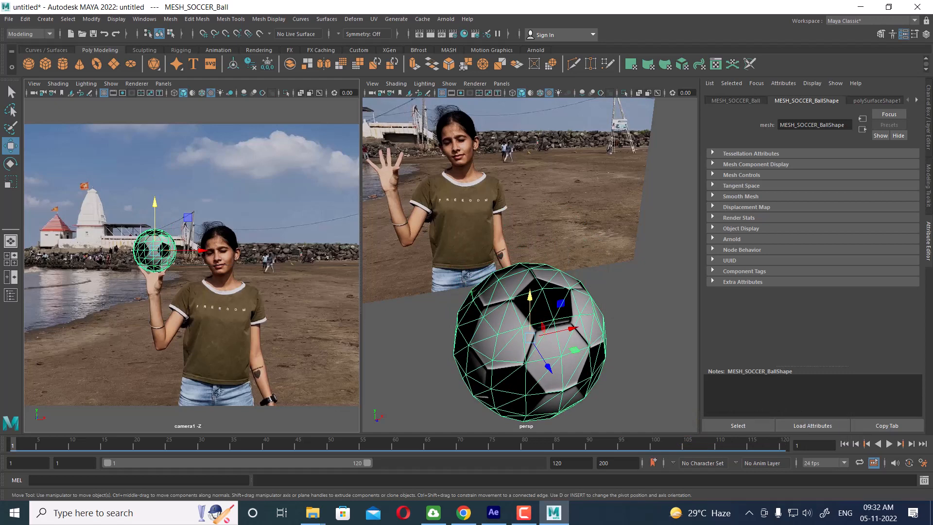
Move the soccer ball's pivot straight down to the bottom of the ball in the front view.
middle_click_drag(591, 355, 593, 230, "alt")
key("space")
left_click_drag(593, 230, 594, 255)
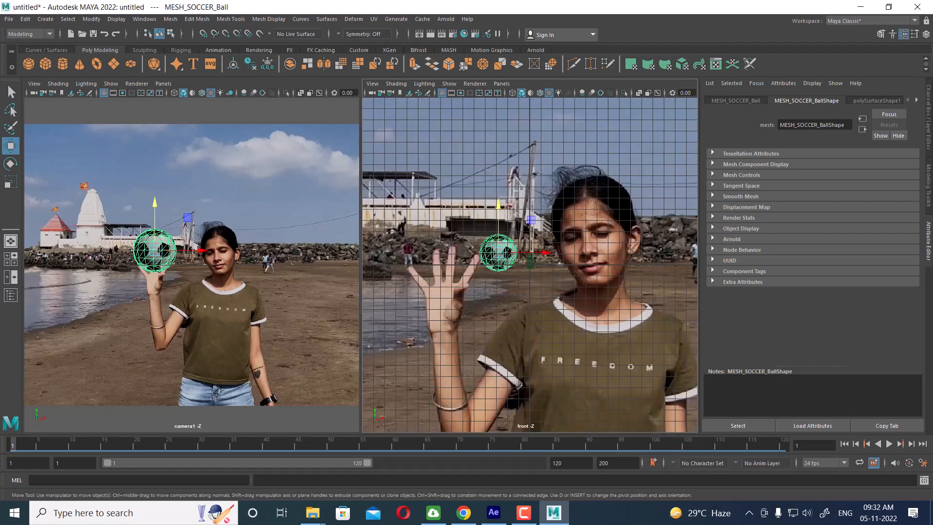
right_click_drag(594, 255, 622, 254, "alt")
middle_click_drag(622, 255, 679, 226, "alt")
right_click_drag(678, 226, 727, 226, "alt")
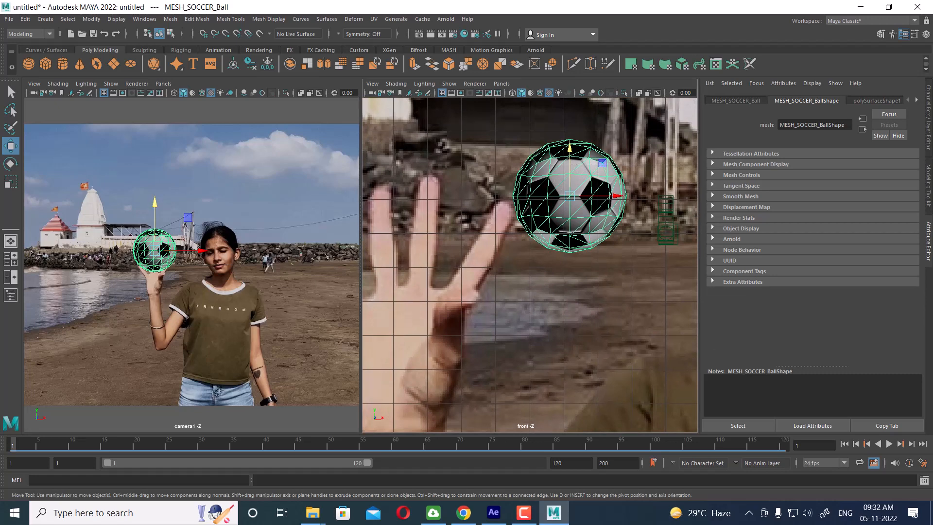
key("d")
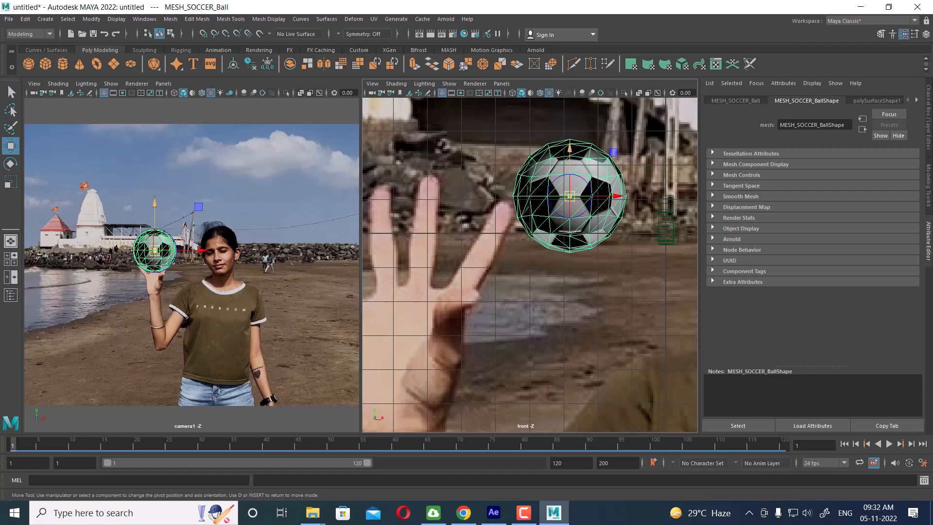
left_click_drag(570, 155, 570, 210)
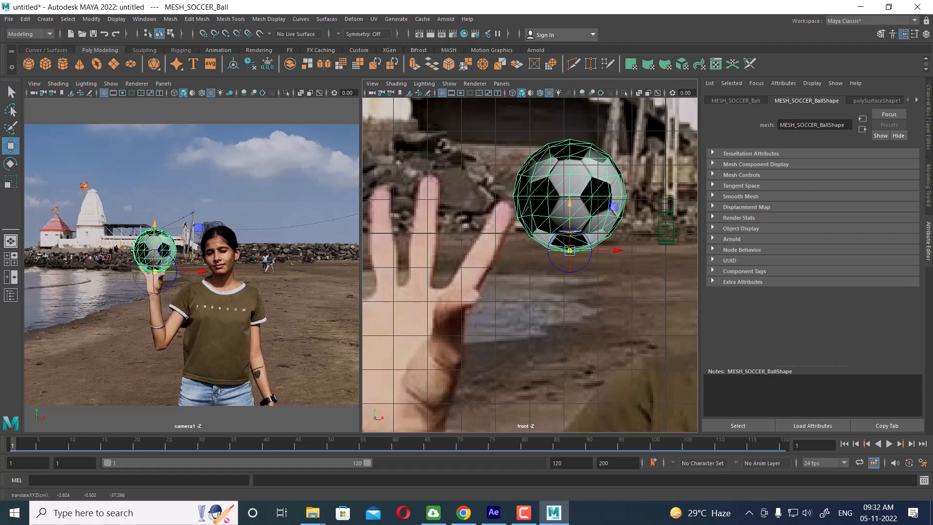
key("Insert")
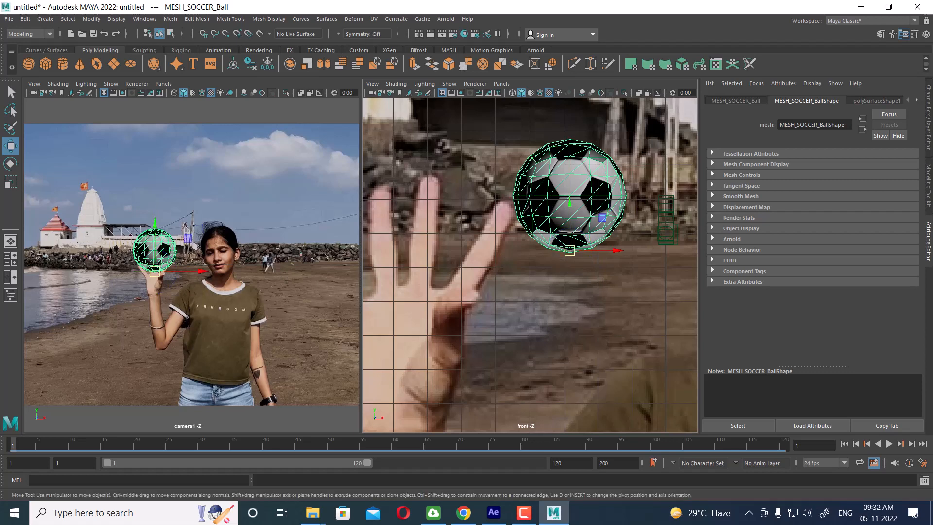
Scale the soccer ball up uniformly by about 20 percent from its bottom pivot and deselect it.
key("r")
left_click_drag(570, 250, 585, 250)
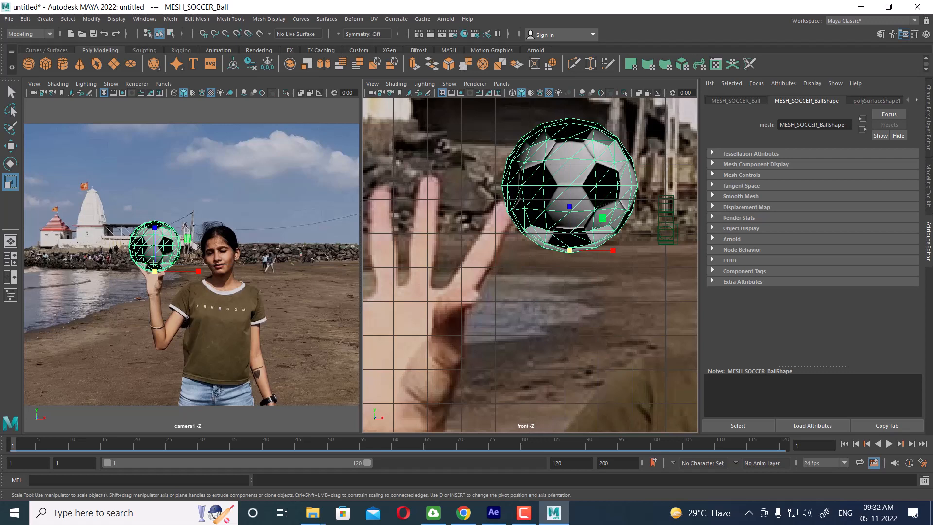
key("w")
left_click(549, 301)
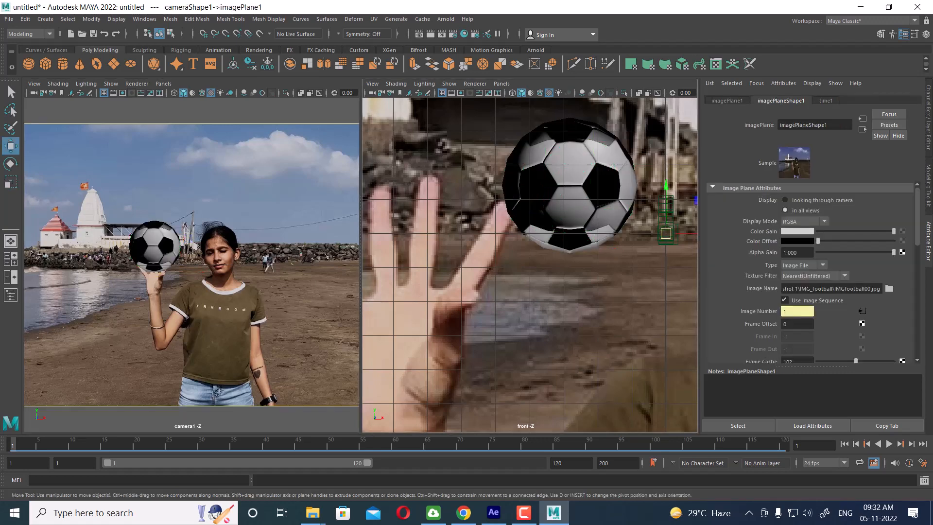
Hide the grid in the front view.
scroll(530, 265, "down", 10)
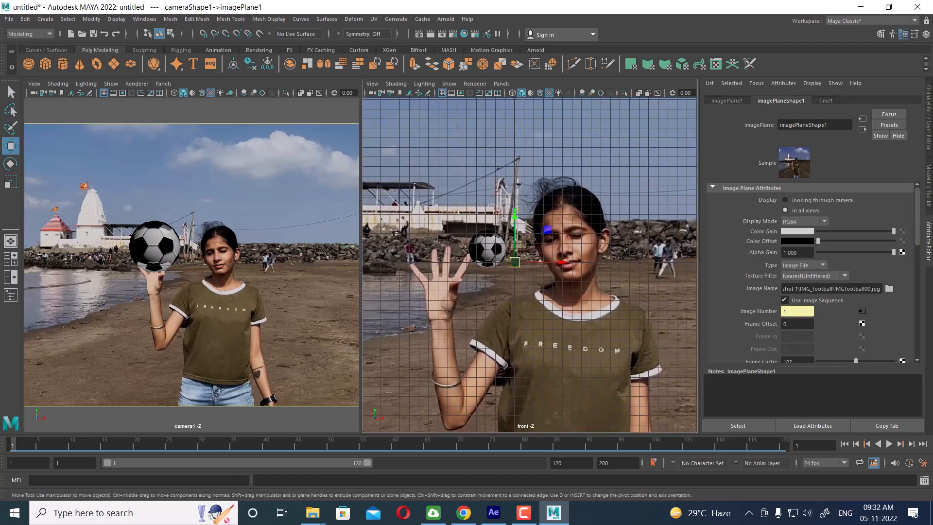
left_click(441, 93)
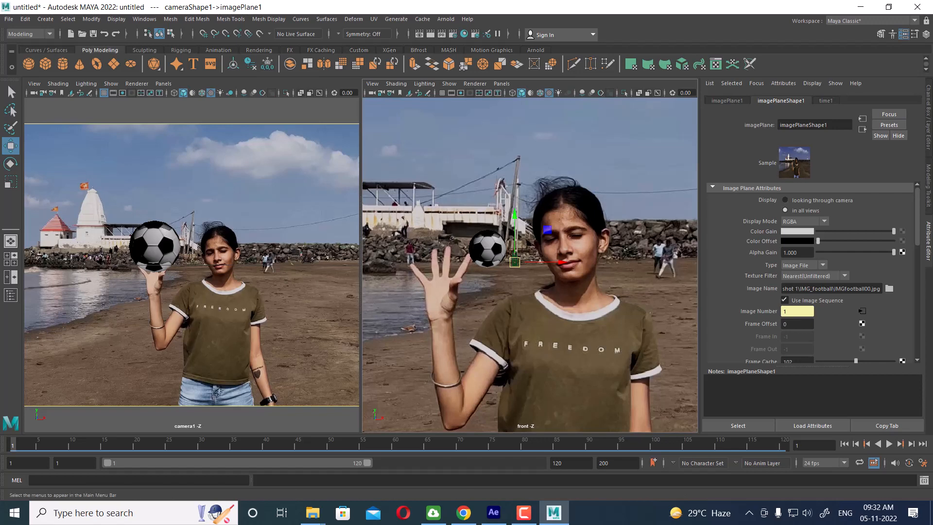
Create a directional light in the scene.
left_click(45, 19)
mouse_move(63, 73)
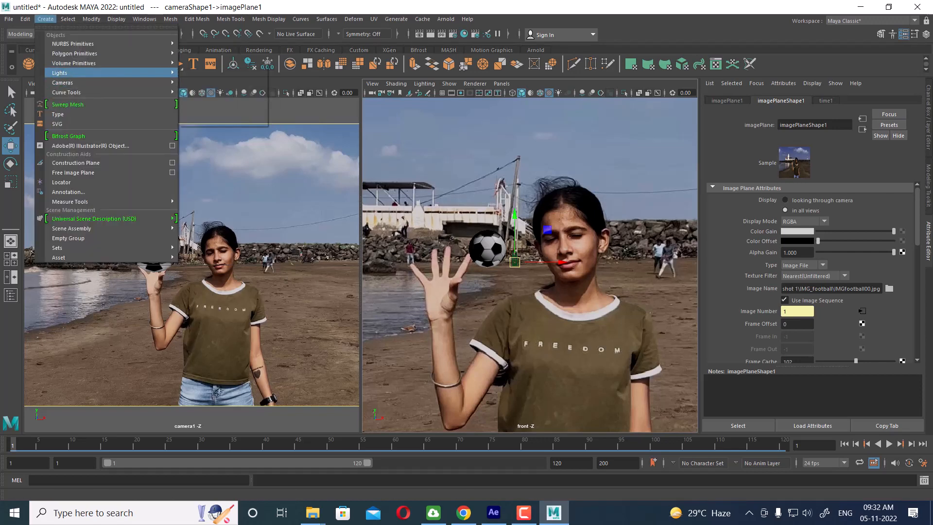
left_click(210, 83)
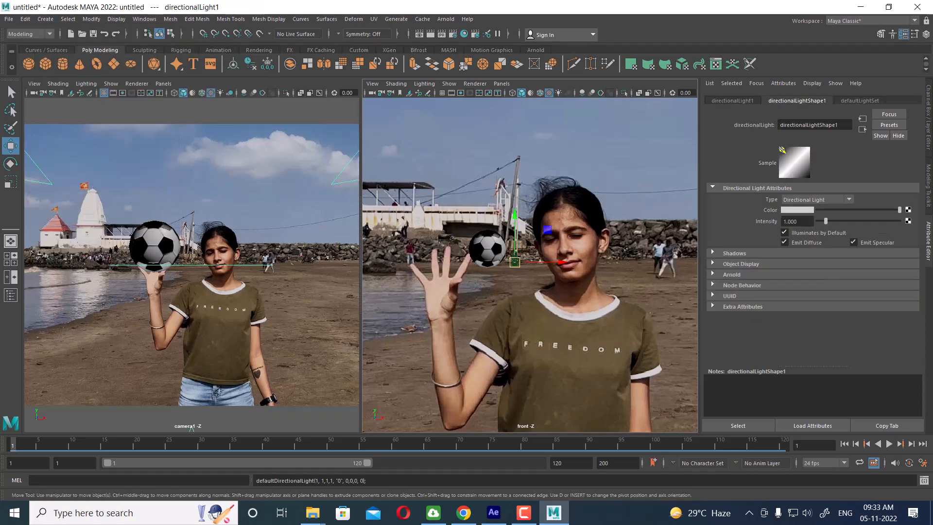
Scale up the directional light's icon uniformly in the perspective view.
scroll(530, 262, "down", 3)
left_click_drag(539, 301, 554, 311, "alt")
key("space")
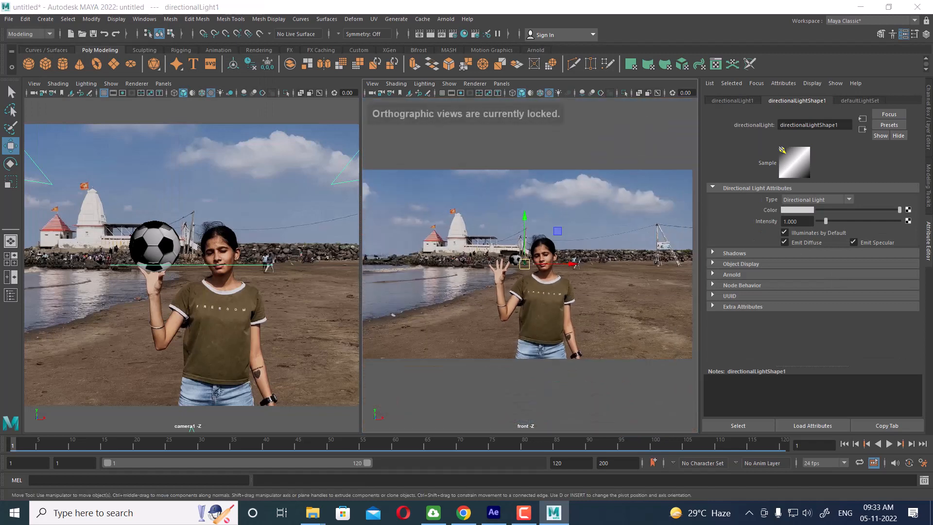
scroll(530, 265, "down", 5)
scroll(530, 262, "down", 5)
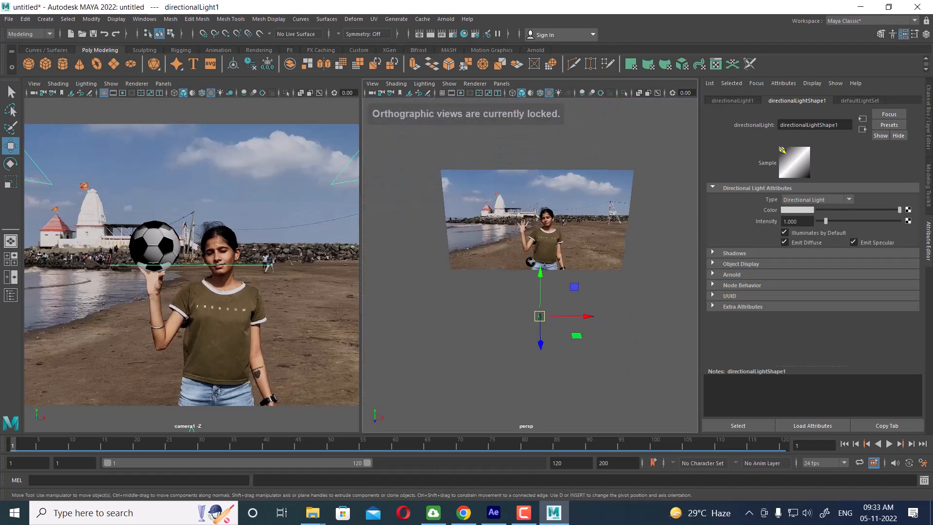
key("r")
left_click_drag(539, 317, 590, 311)
Rotate the directional light in the perspective view so its rays point diagonally across the shot.
key("e")
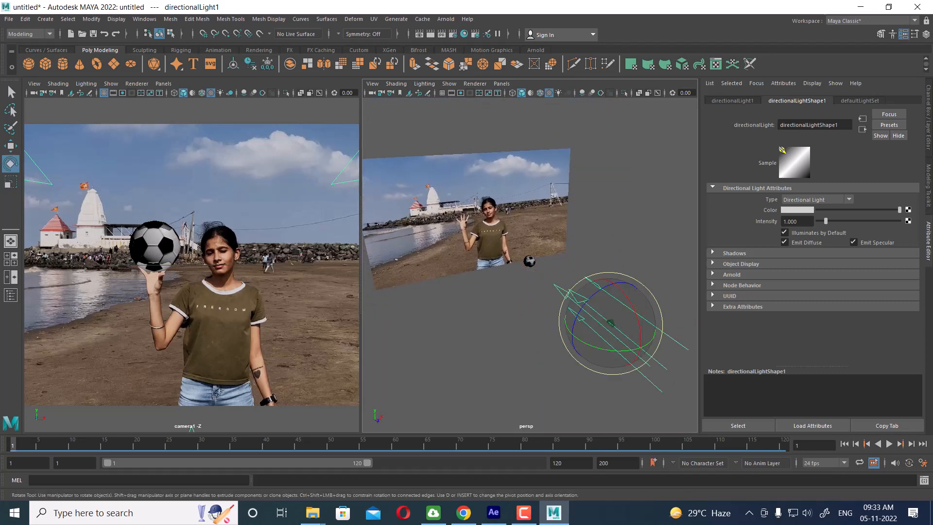
left_click_drag(604, 349, 655, 335)
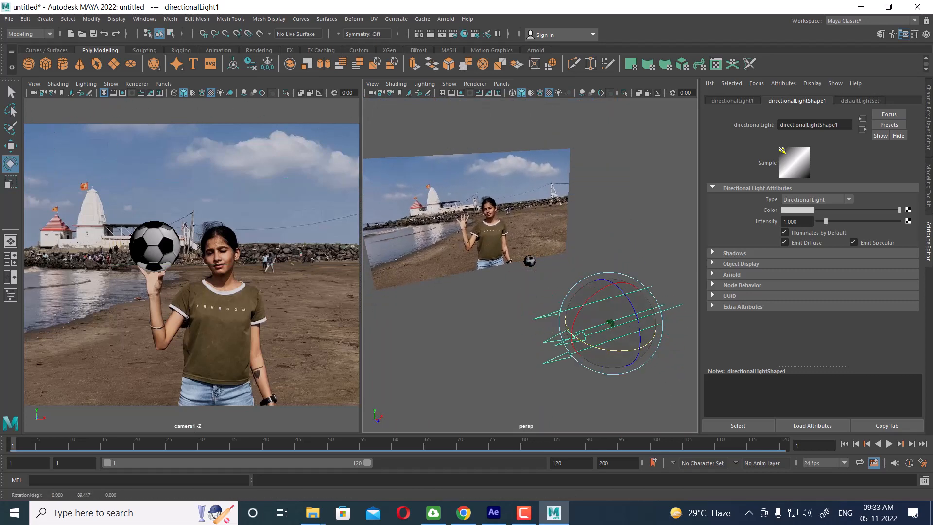
left_click_drag(586, 301, 573, 332)
left_click_drag(573, 332, 525, 316, "alt")
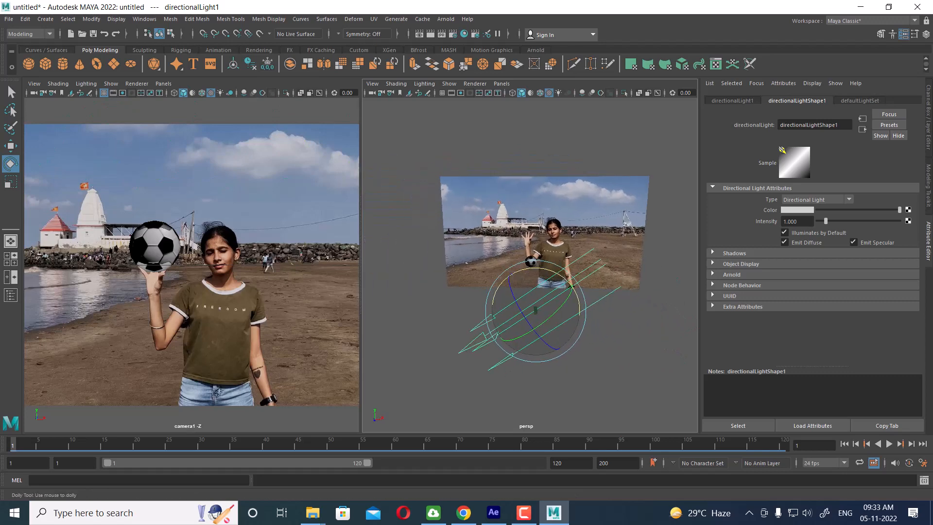
scroll(530, 265, "up", 1)
Test-render the current frame through camera1 to check the directional light on the ball, and close the render.
left_click(297, 272)
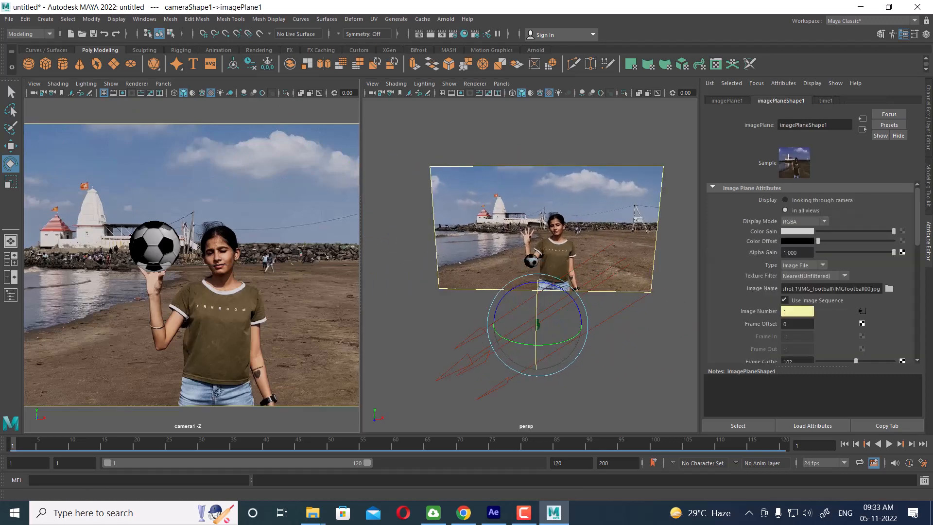
left_click(431, 34)
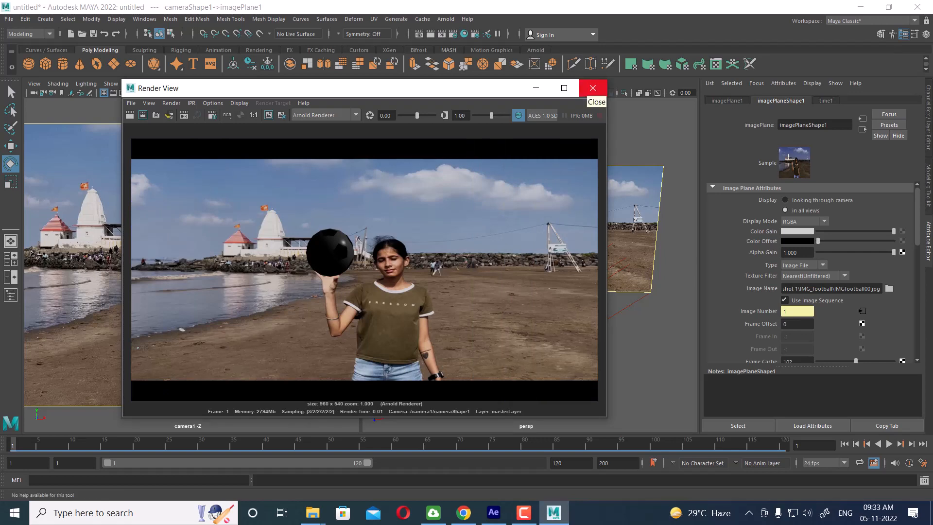
left_click(592, 88)
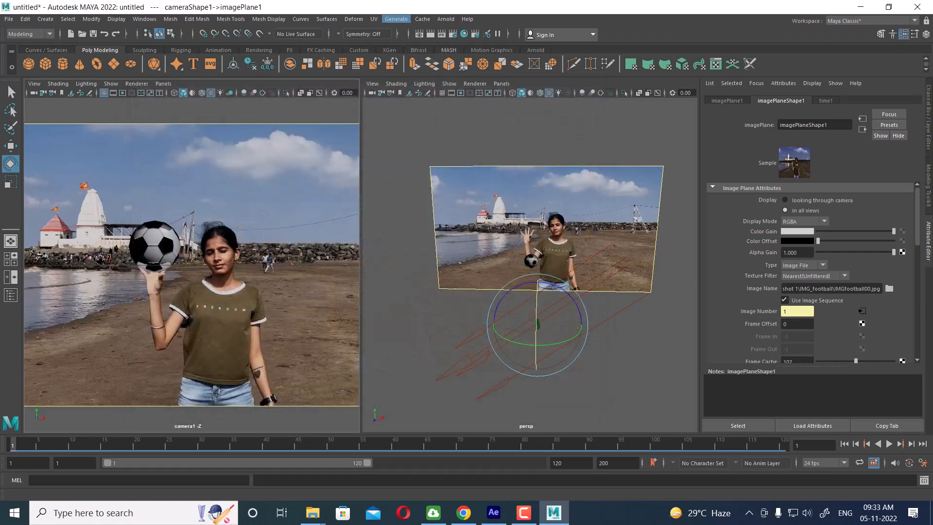
Add an Arnold Skydome Light and test-render the camera view with it.
left_click(446, 19)
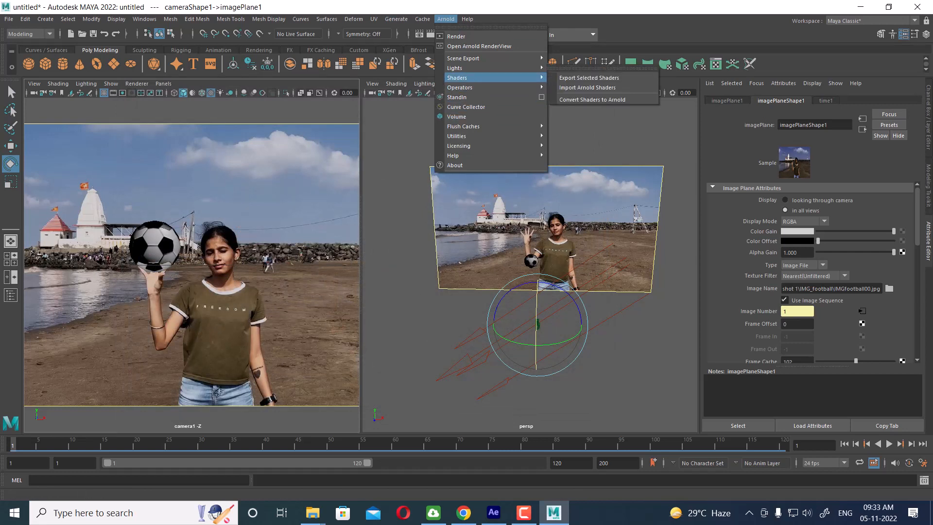
mouse_move(466, 68)
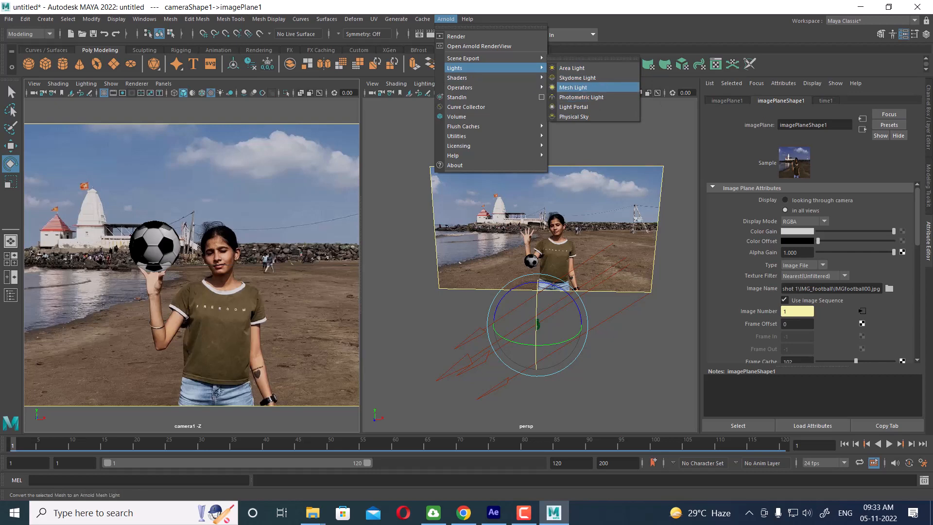
left_click(574, 77)
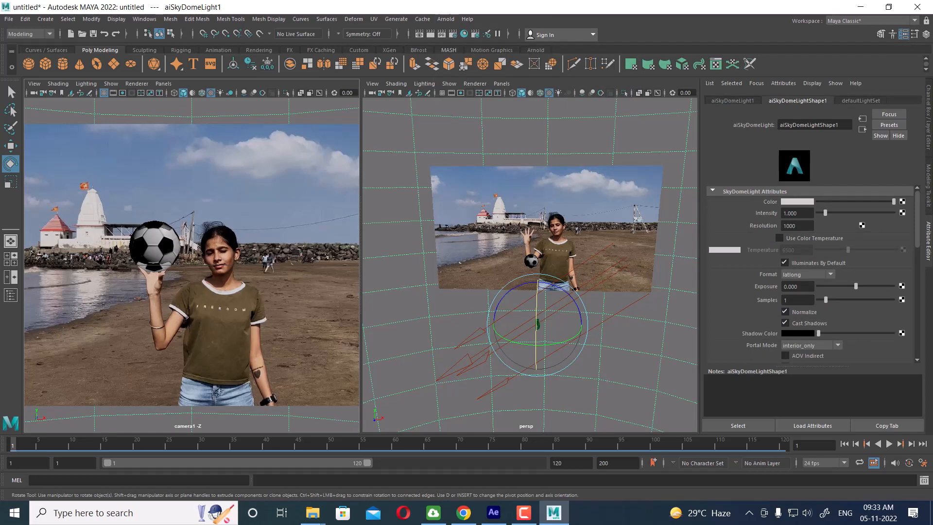
left_click(431, 34)
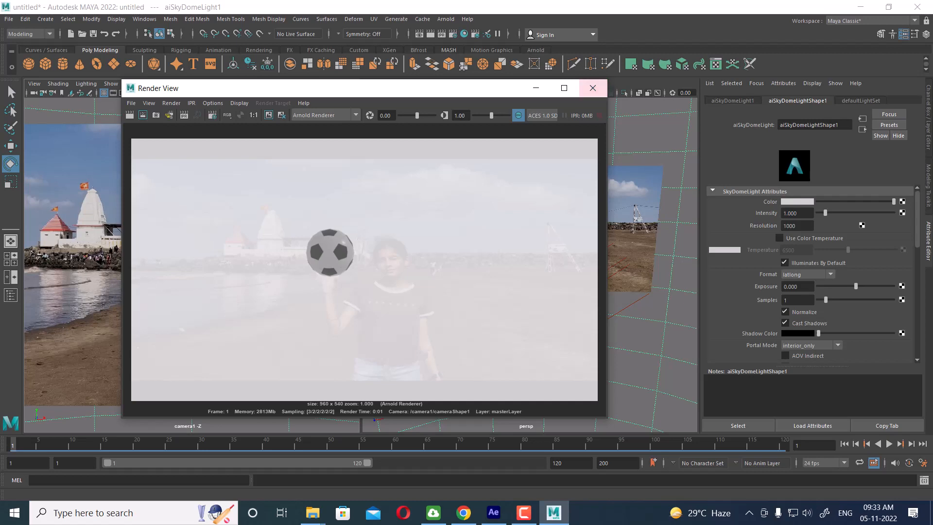
left_click(593, 88)
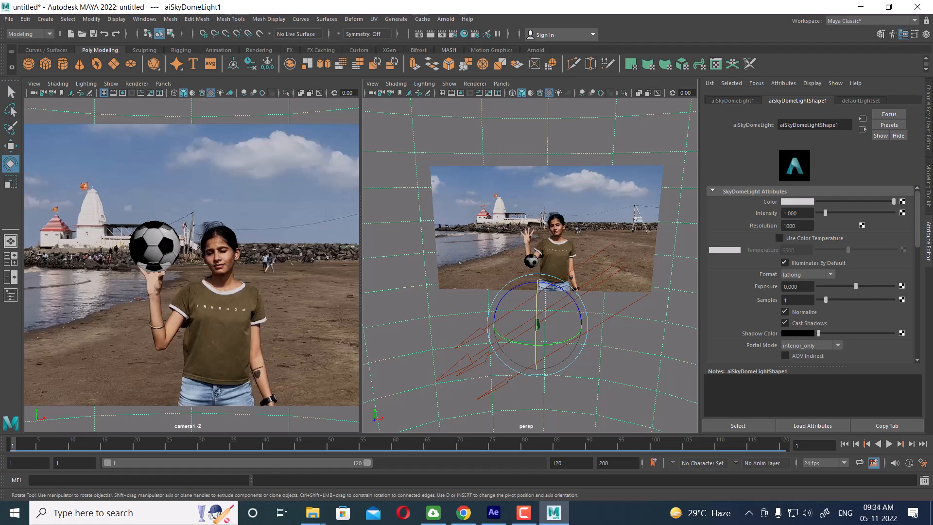
Map the skydome light's color to a File texture using the footage frame IMGfootball96.jpg.
left_click(902, 201)
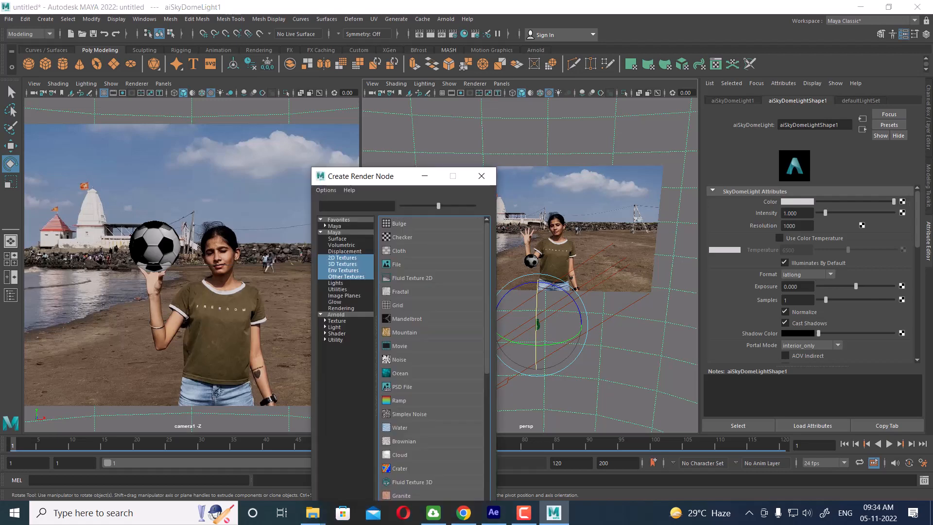
left_click(396, 264)
left_click(905, 235)
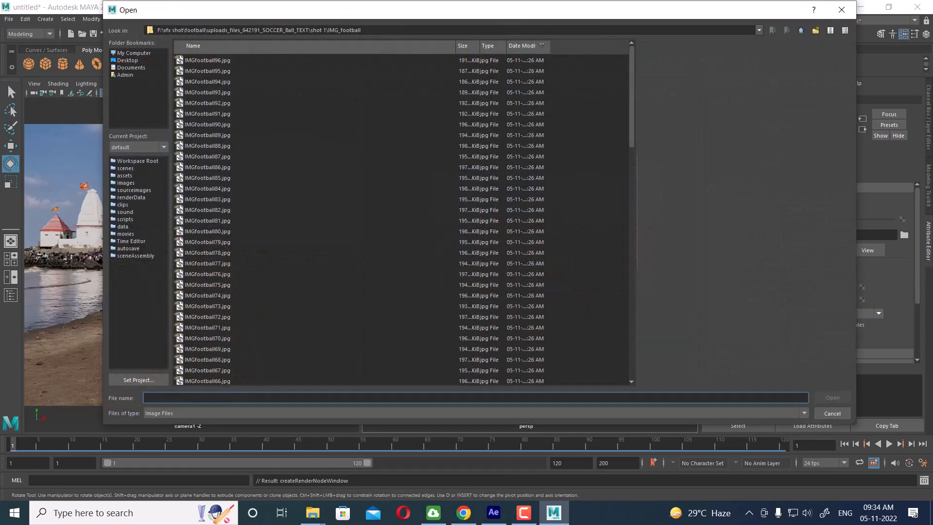
left_click(207, 60)
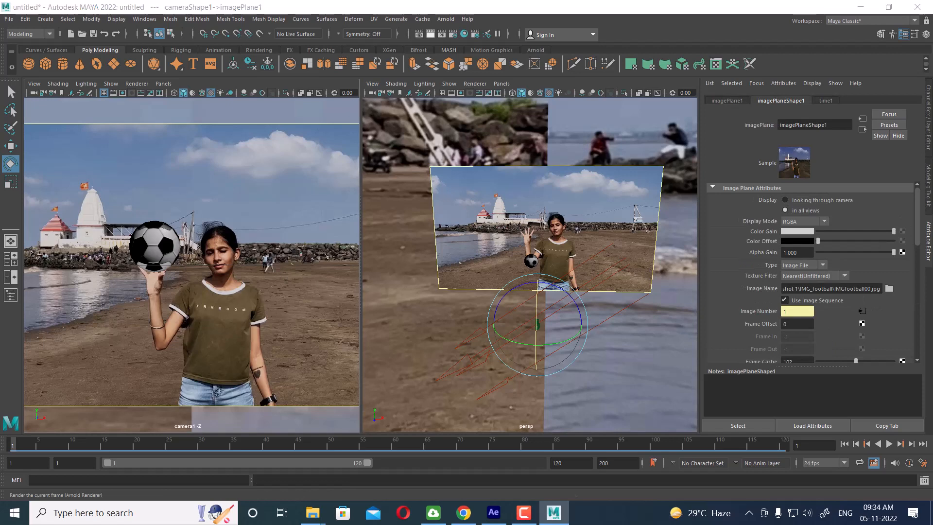
Test-render the camera view with the textured skydome and inspect the scene in the perspective view.
left_click(431, 34)
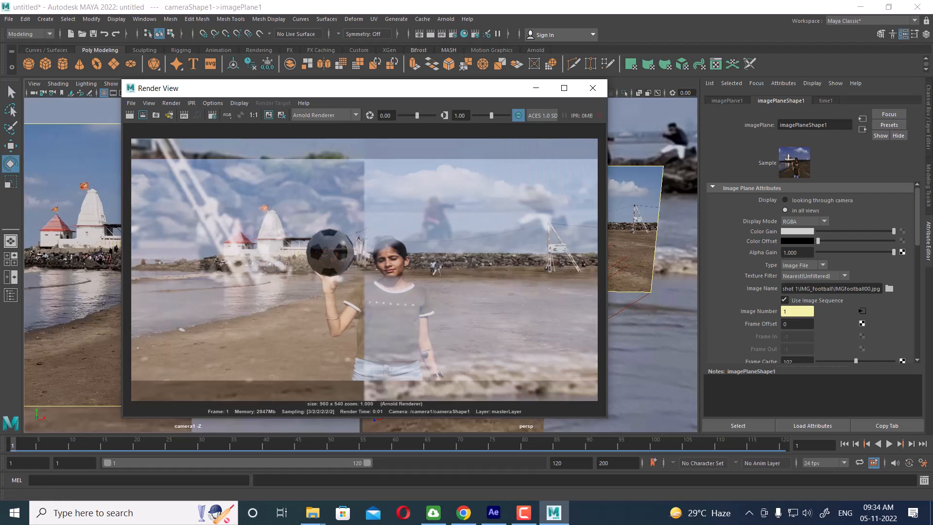
left_click(593, 88)
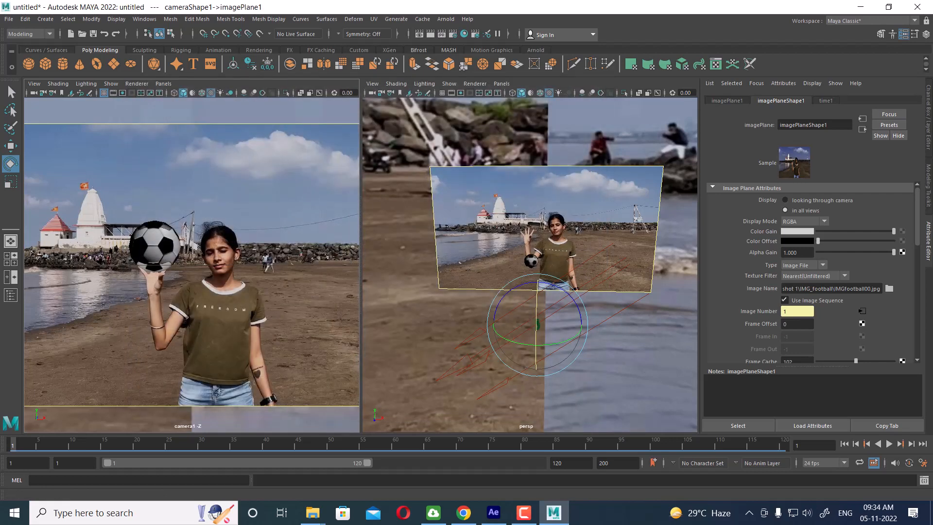
scroll(530, 265, "down", 2)
left_click_drag(549, 292, 489, 275, "alt")
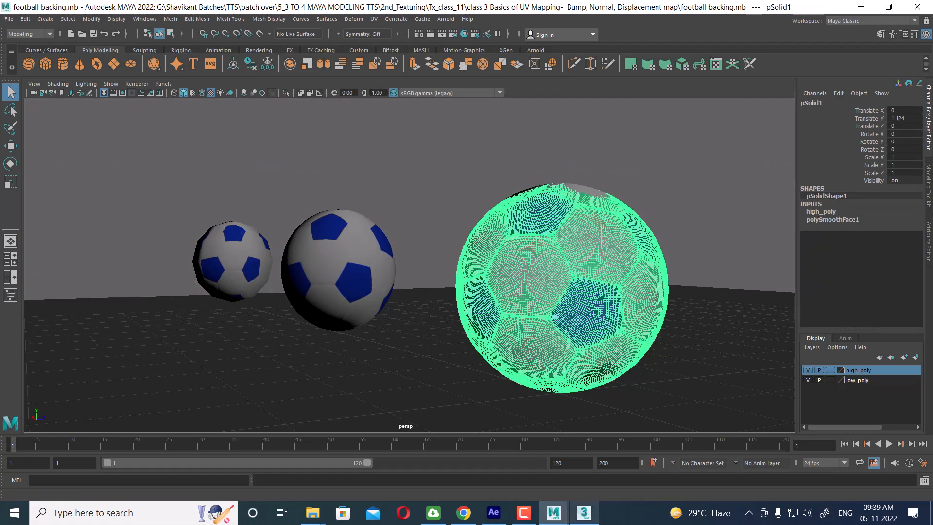
Return to the untitled shot scene, cancel the file import and paste the copied high-poly soccer ball.
mouse_move(554, 513)
left_click(489, 465)
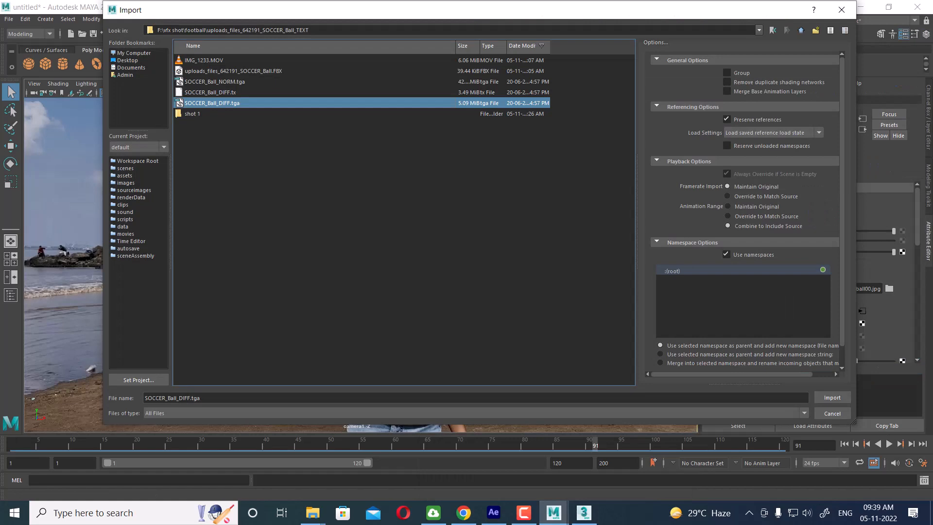
left_click(833, 414)
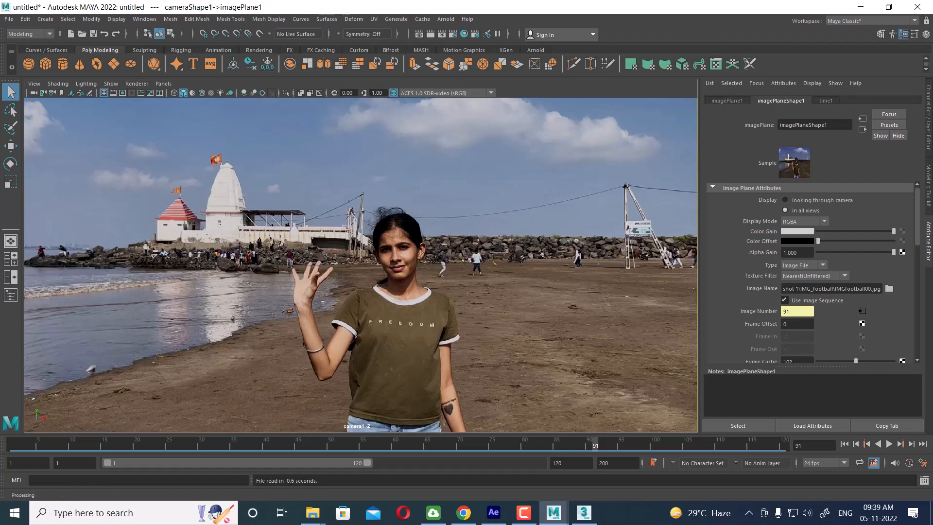
Move the pasted ball back in depth and sideways so it sits above the woman's raised fingers in the camera view.
key("space")
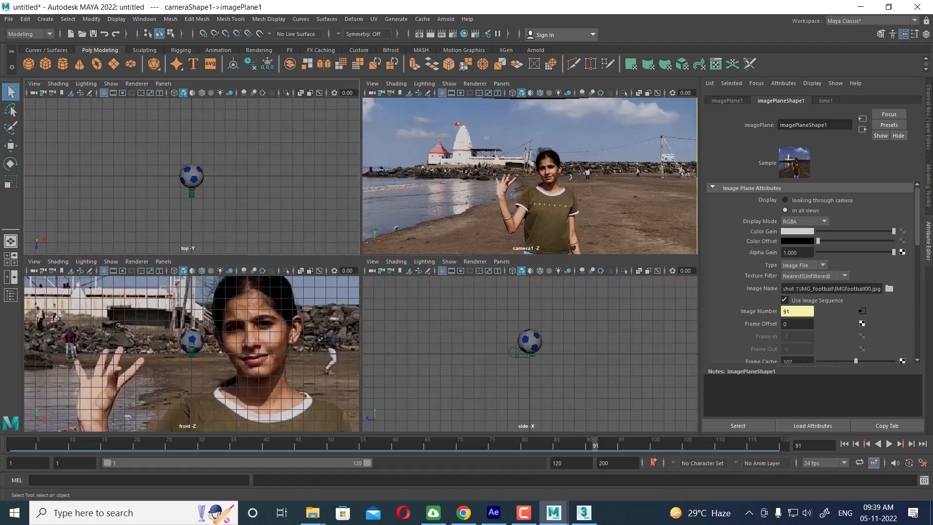
left_click(530, 341)
key("w")
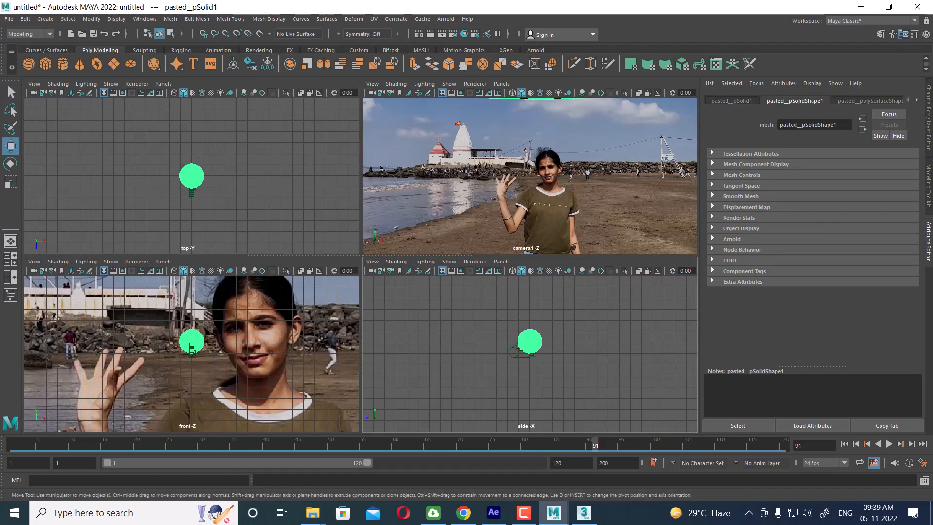
left_click_drag(530, 341, 601, 382)
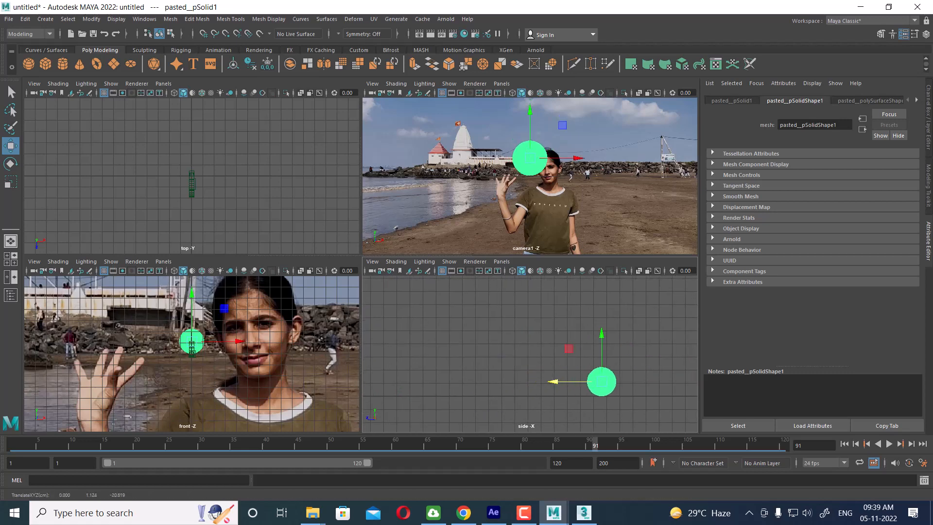
left_click_drag(577, 158, 555, 158)
left_click_drag(556, 381, 574, 382)
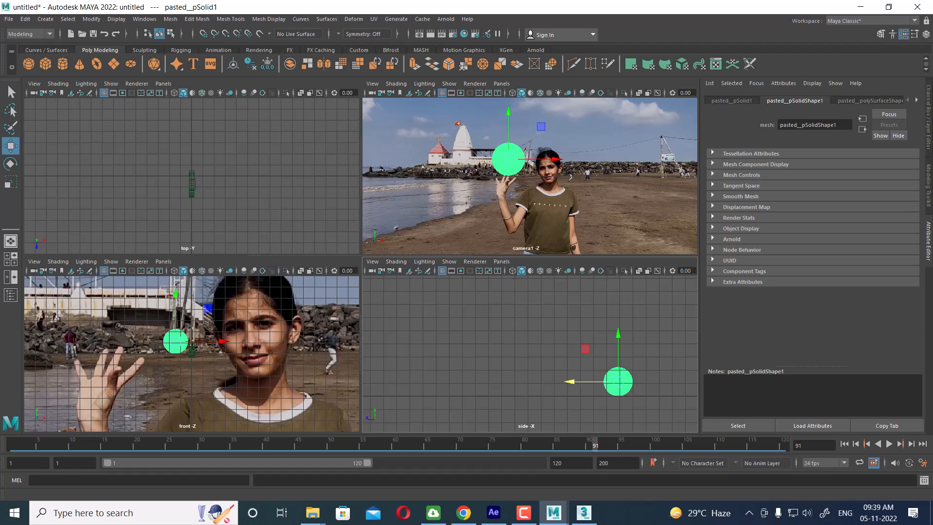
Enlarge the camera view and change the viewport layout to Two Panes Side by Side.
key("space")
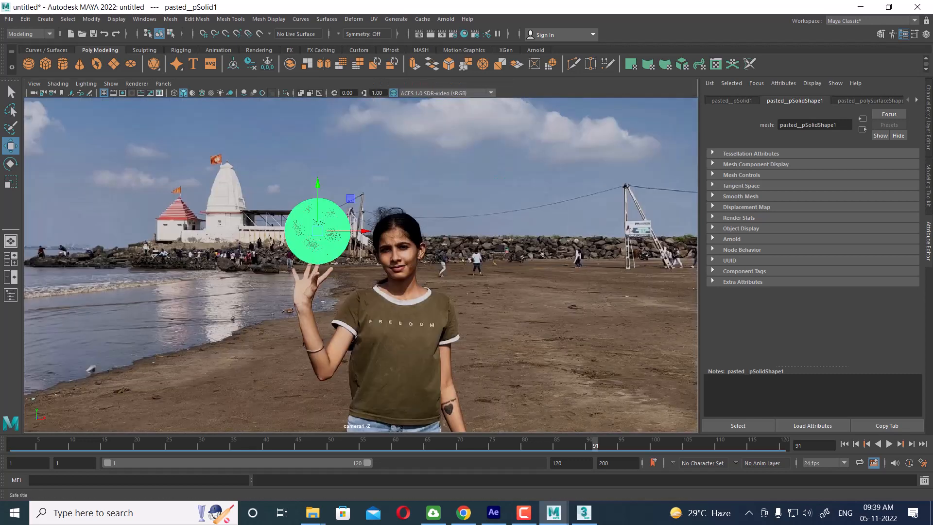
left_click(163, 83)
mouse_move(204, 164)
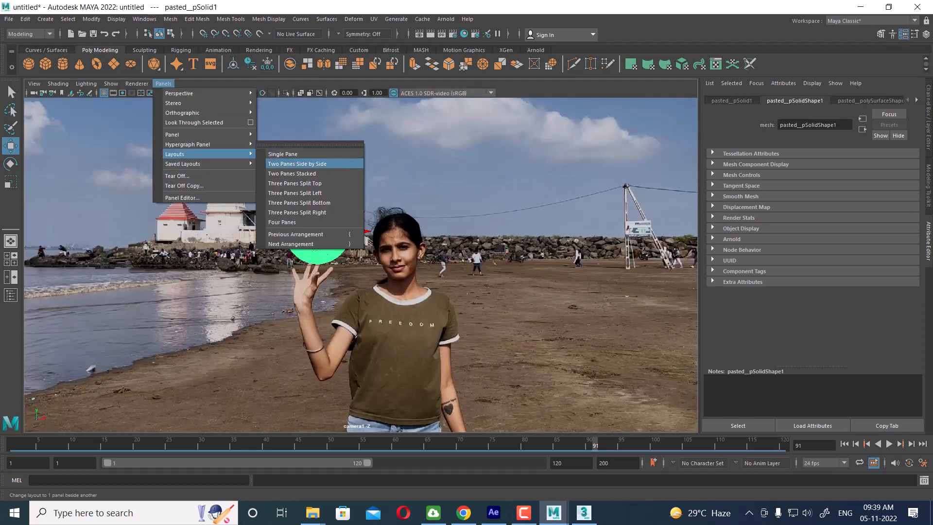
left_click(296, 164)
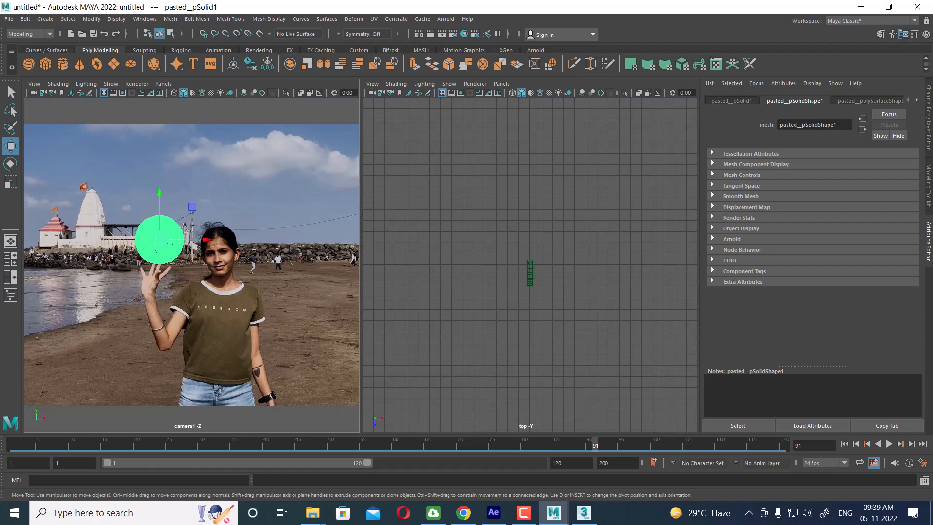
Save the scene as "football shot" in F:\vfx shot\football\uploads_files_642191_SOCCER_Ball_TEXT, copying the folder path from File Explorer.
left_click(9, 19)
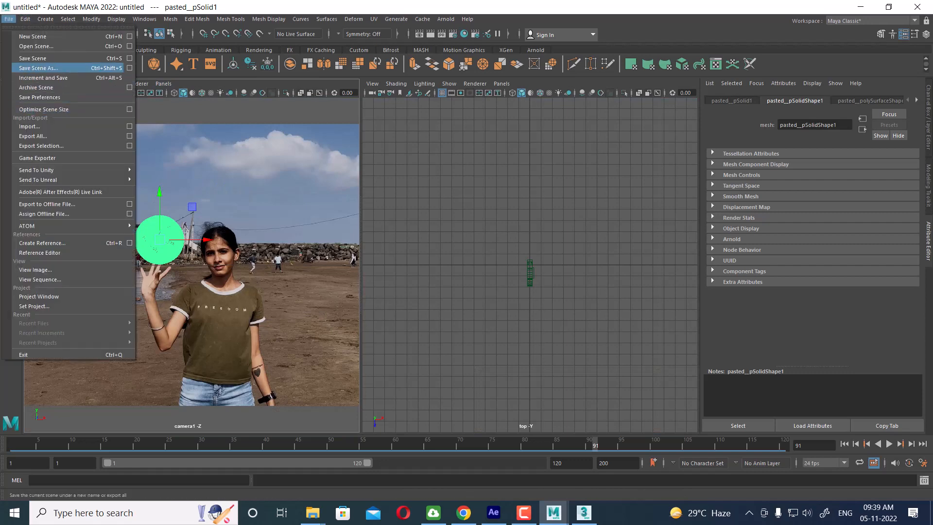
left_click(39, 68)
mouse_move(313, 513)
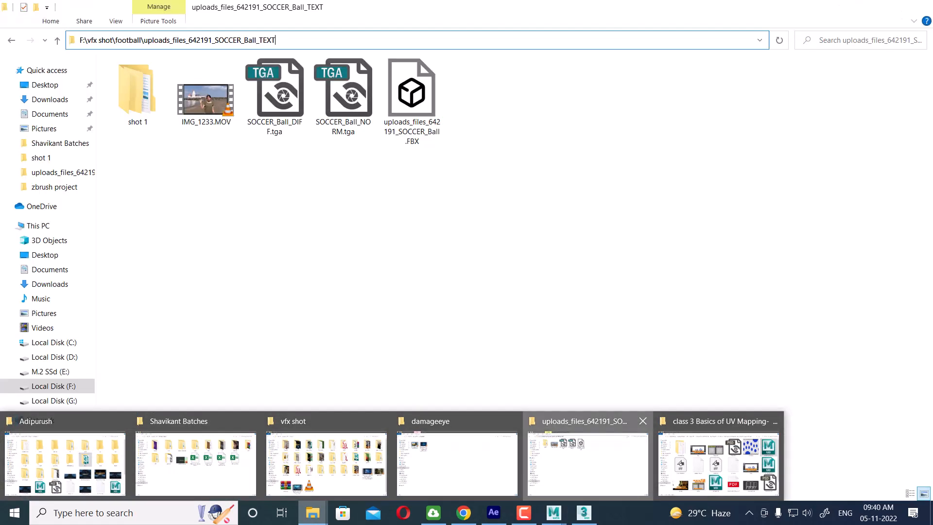
left_click(588, 465)
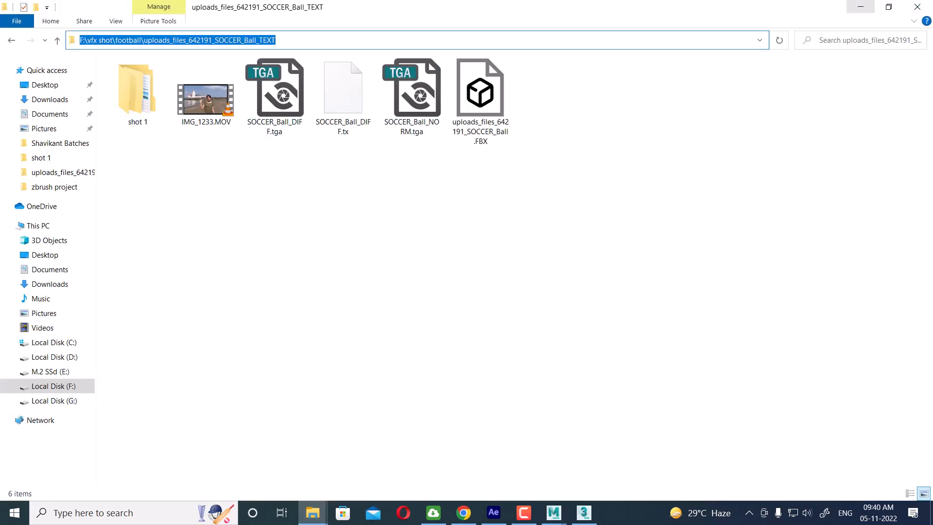
left_click(860, 7)
type("F:\\vfx shot\\football\\uploads_files_642191_SOCCER_Ball_TEXT")
key("Return")
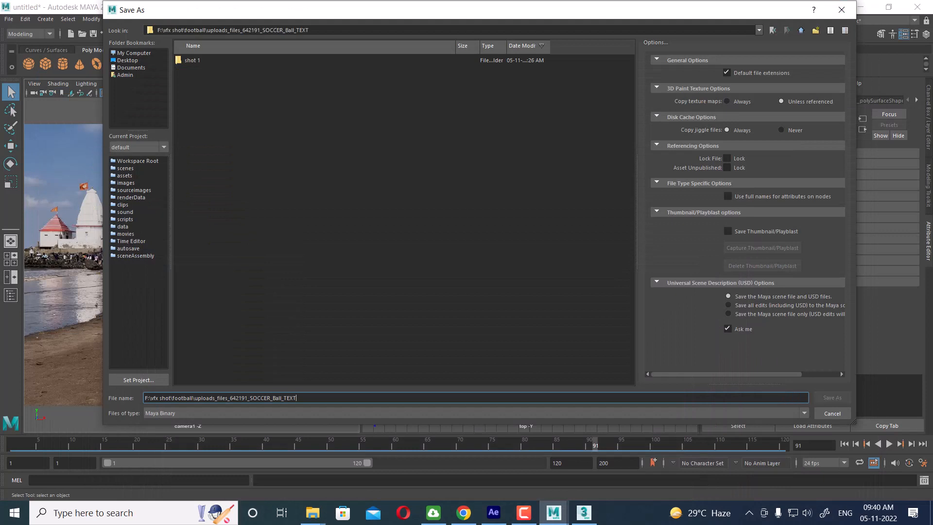
key("ctrl+a")
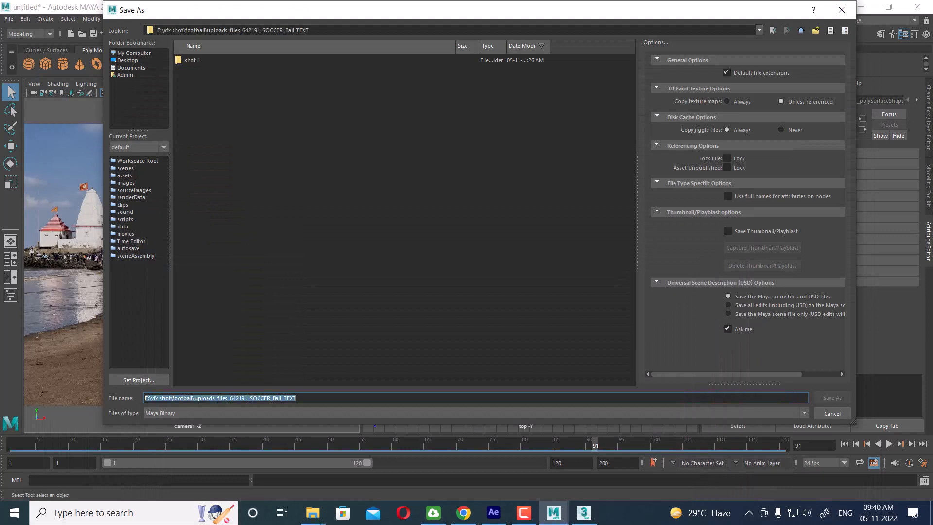
type("football shot")
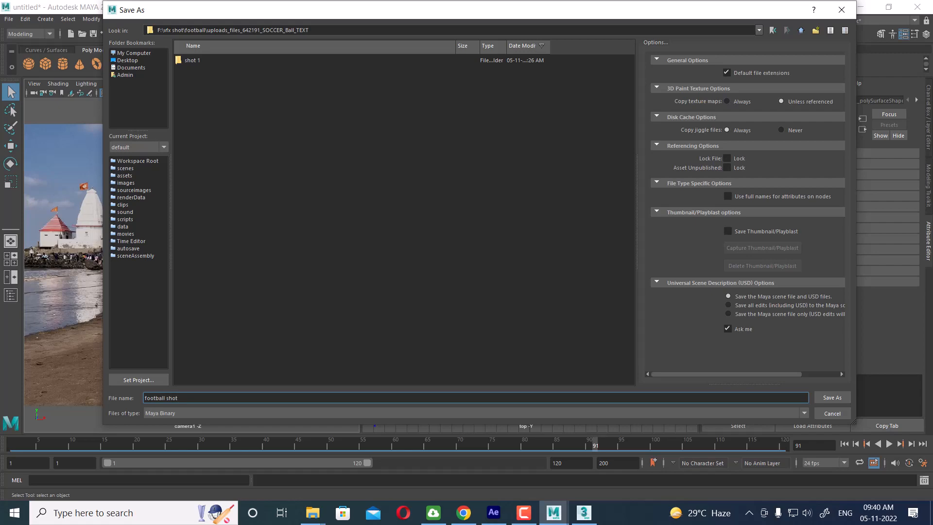
key("Return")
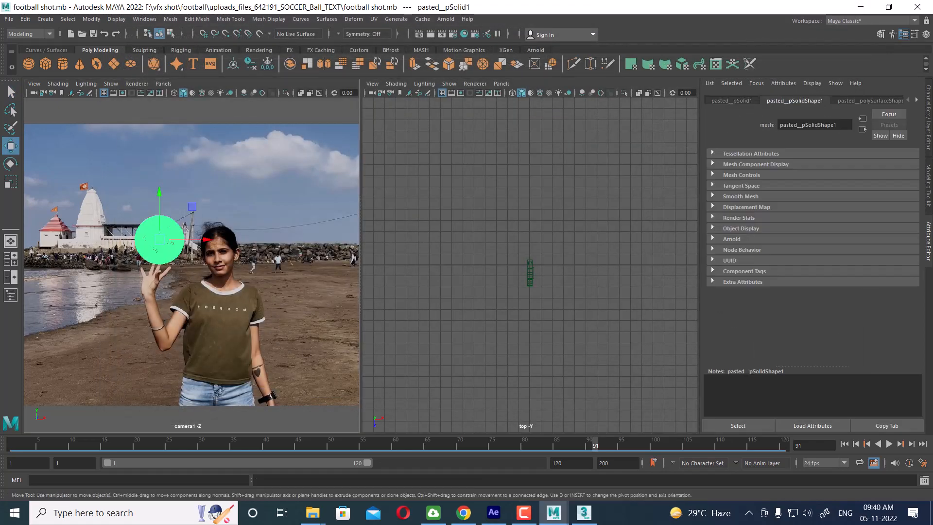
Switch the pane beside the camera view from top to perspective and frame the ball with the footage plane.
key("space")
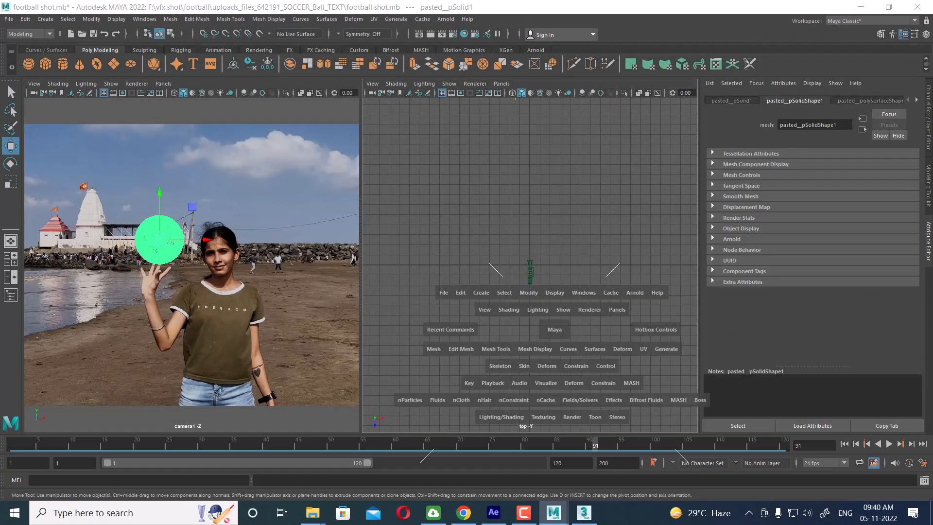
left_click_drag(554, 328, 576, 294)
scroll(530, 272, "up", 3)
middle_click_drag(530, 272, 590, 340, "alt")
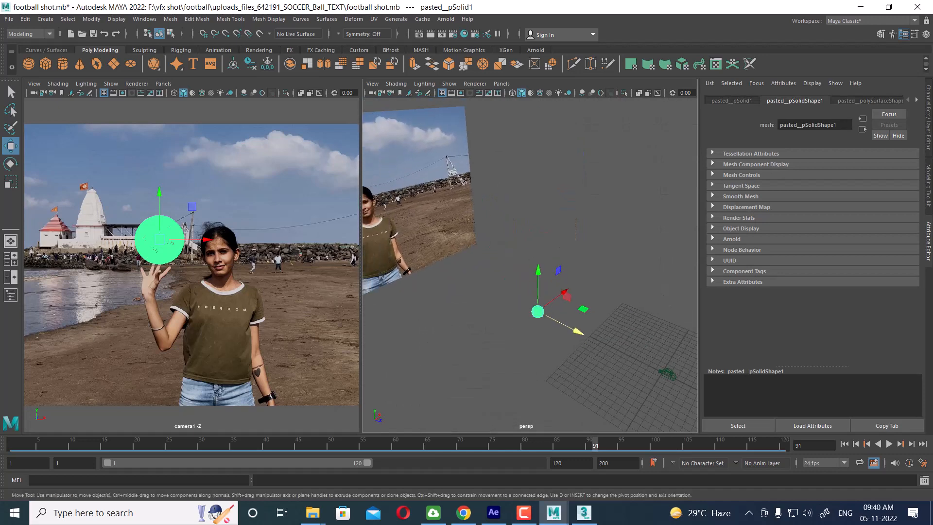
Move the ball farther back toward the footage plane and shift it sideways above the woman's raised fingers.
left_click_drag(578, 331, 428, 274)
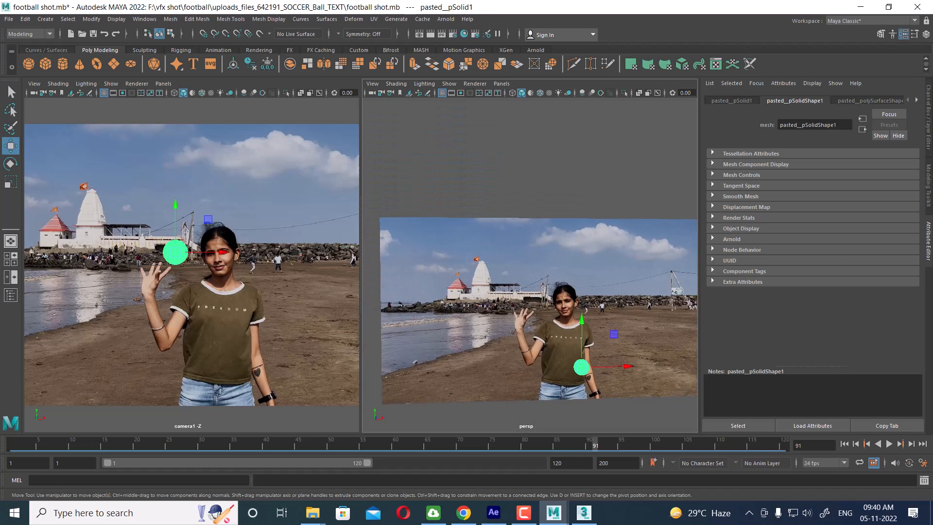
left_click_drag(221, 251, 205, 253)
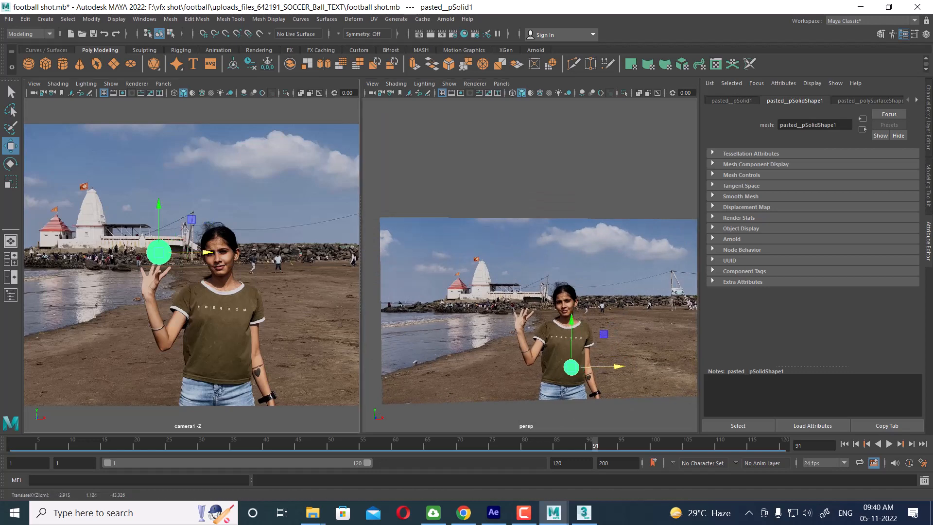
Change the perspective pane to the front view and move the ball's pivot down to its lowest point.
key("space")
left_click_drag(568, 290, 569, 316)
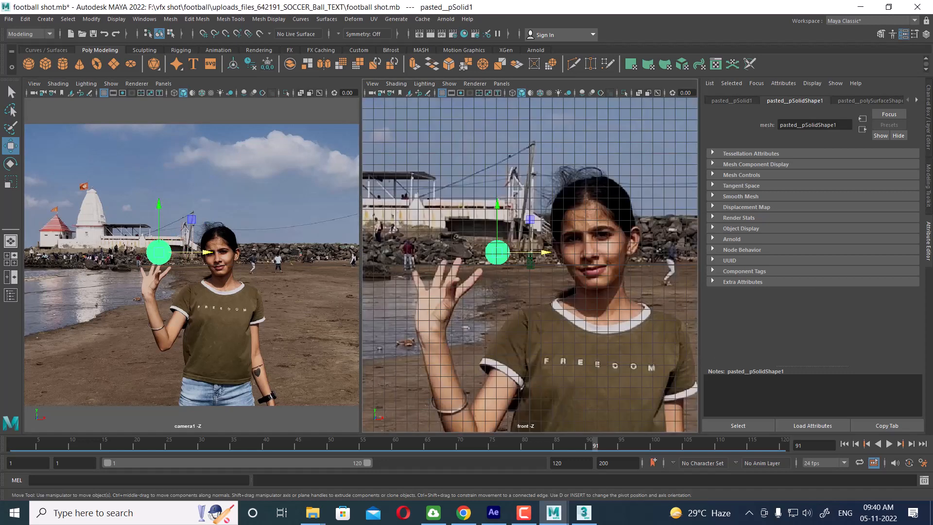
scroll(569, 315, "up", 5)
scroll(569, 315, "up", 2)
middle_click_drag(568, 315, 642, 330, "alt")
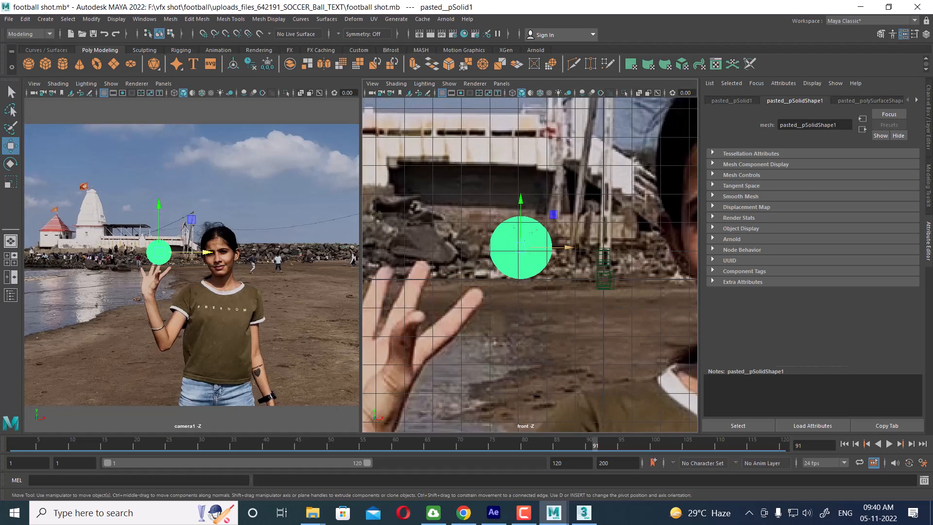
key("d")
left_click_drag(521, 200, 521, 232)
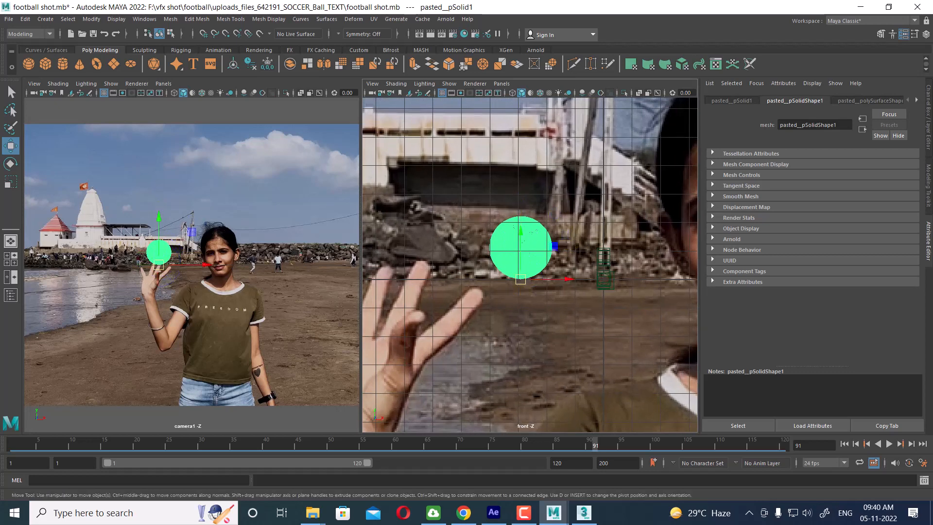
Scale the ball up uniformly to about twice its size and reposition it so it rests on the fingertips in the camera view.
key("r")
left_click_drag(520, 279, 560, 256)
key("w")
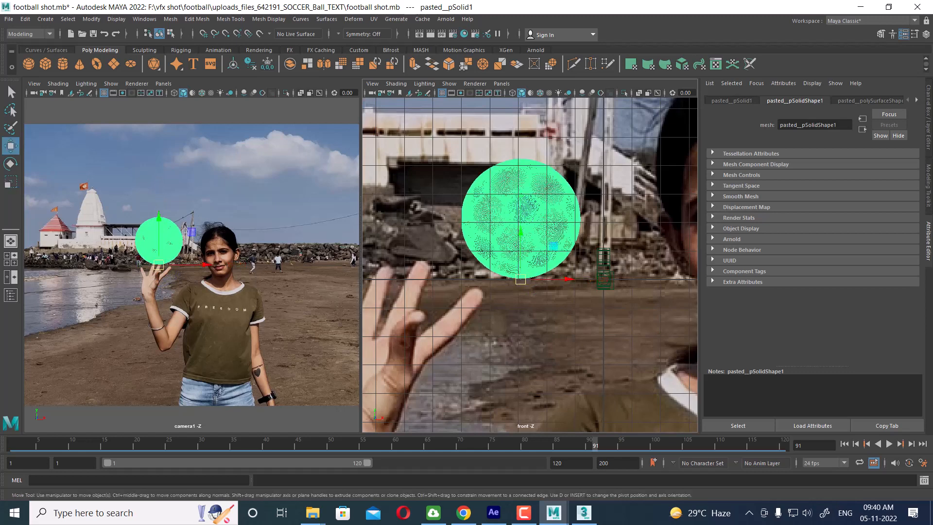
left_click_drag(521, 233, 520, 261)
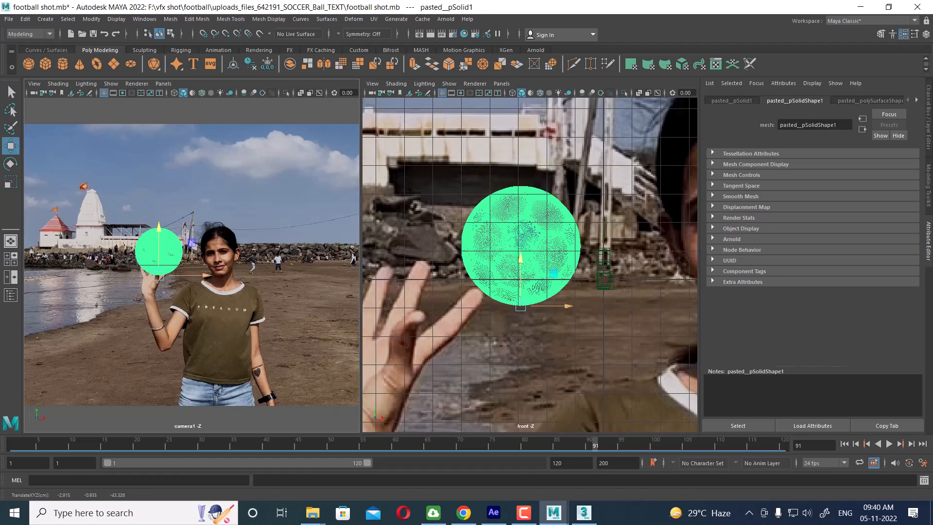
left_click_drag(207, 275, 202, 276)
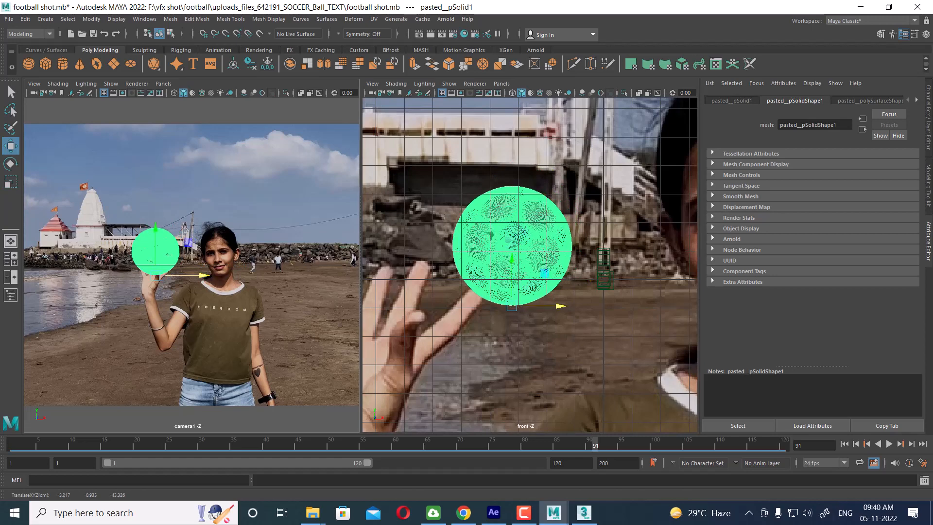
Return the timeline to frame 1, deselect the ball and save the scene.
left_click(45, 445)
left_click_drag(45, 445, 12, 445)
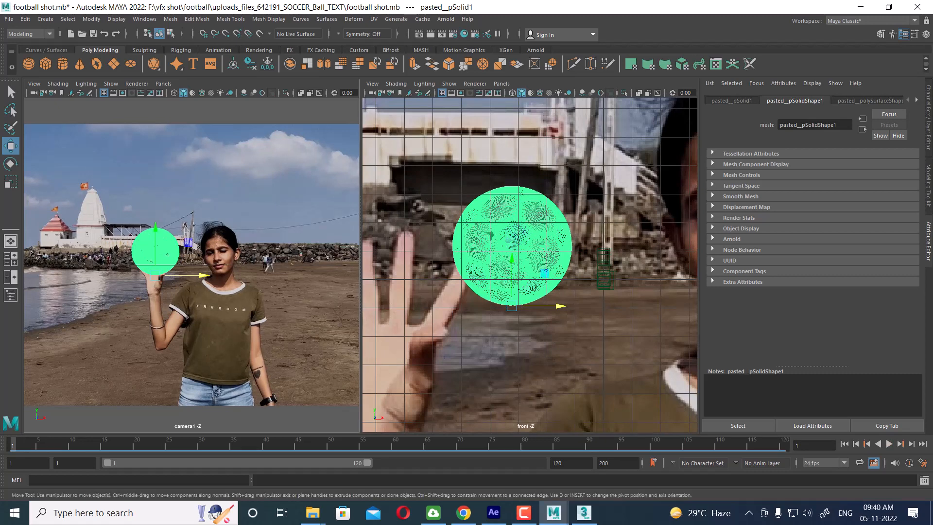
left_click(117, 312)
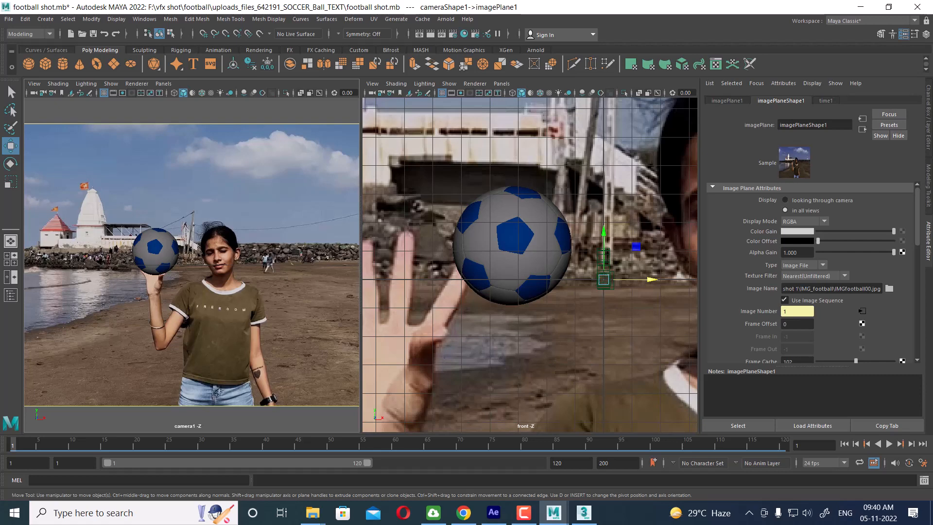
key("ctrl+s")
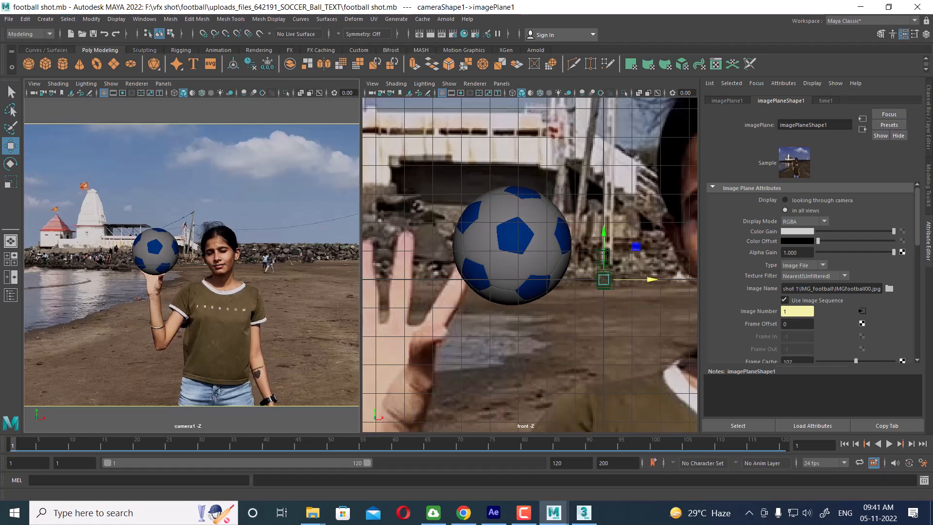
Create a directional light in the scene.
left_click(45, 19)
mouse_move(107, 73)
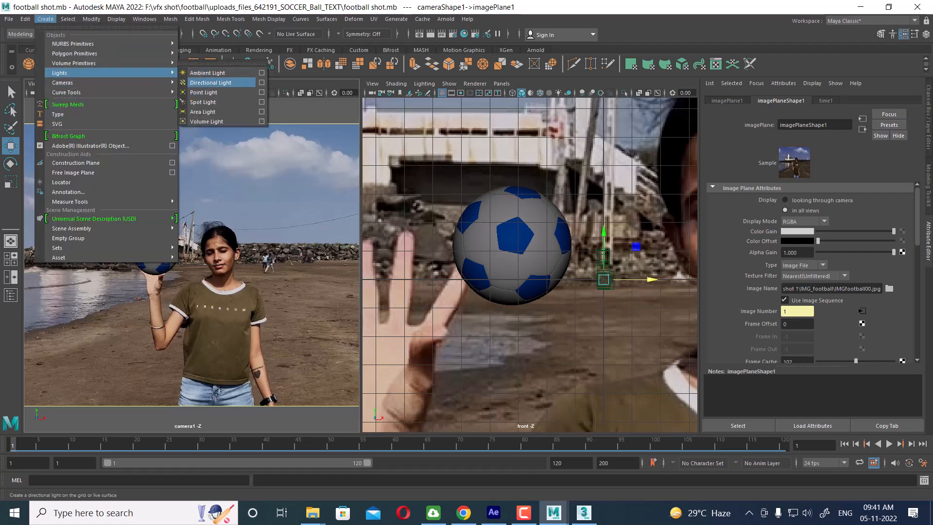
left_click(210, 83)
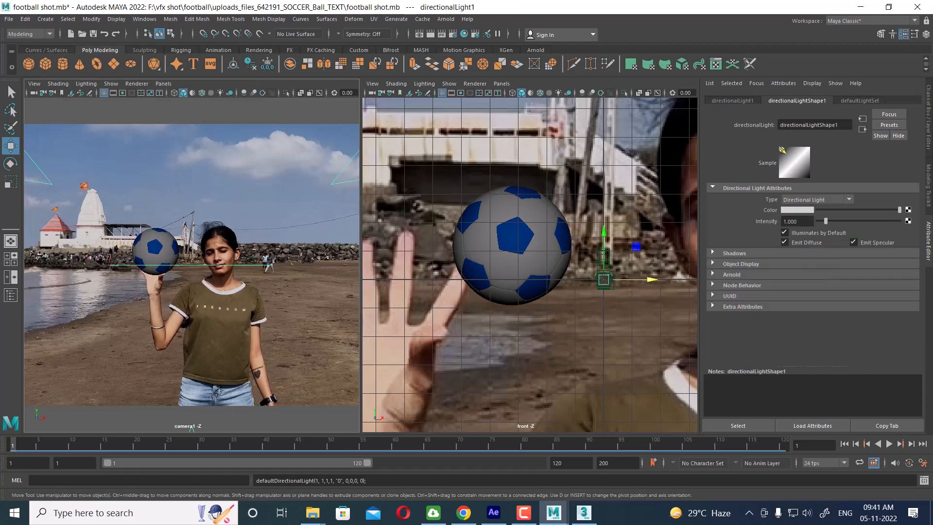
Return the front pane to perspective, scale up the directional light and rotate it to angle its rays.
scroll(530, 265, "down", 5)
key("space")
left_click_drag(589, 317, 589, 266)
middle_click_drag(590, 266, 543, 232, "alt")
key("r")
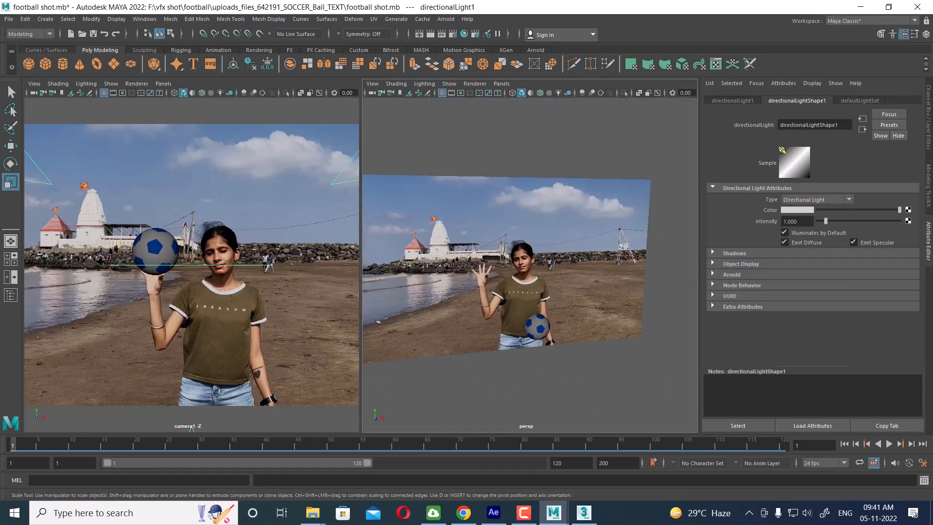
scroll(530, 266, "down", 5)
left_click_drag(581, 334, 669, 334)
key("e")
left_click_drag(599, 336, 578, 317)
scroll(559, 318, "up", 4)
scroll(578, 317, "down", 1)
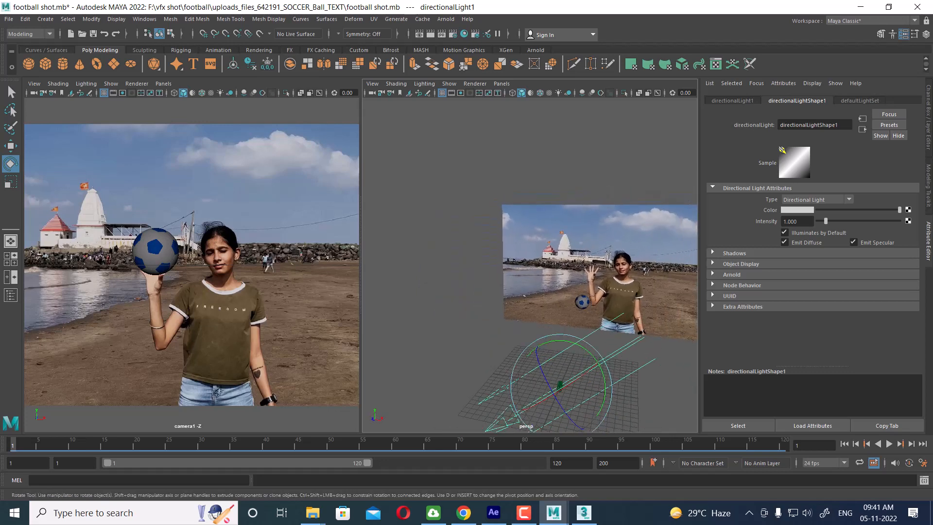
Render frame 1 through the camera to check the directional light on the ball, and close the render.
left_click(311, 234)
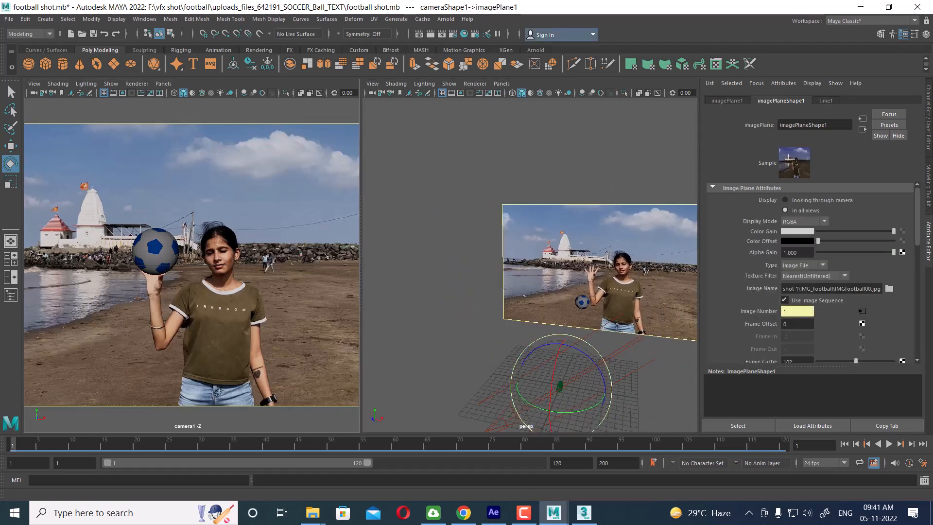
left_click(431, 34)
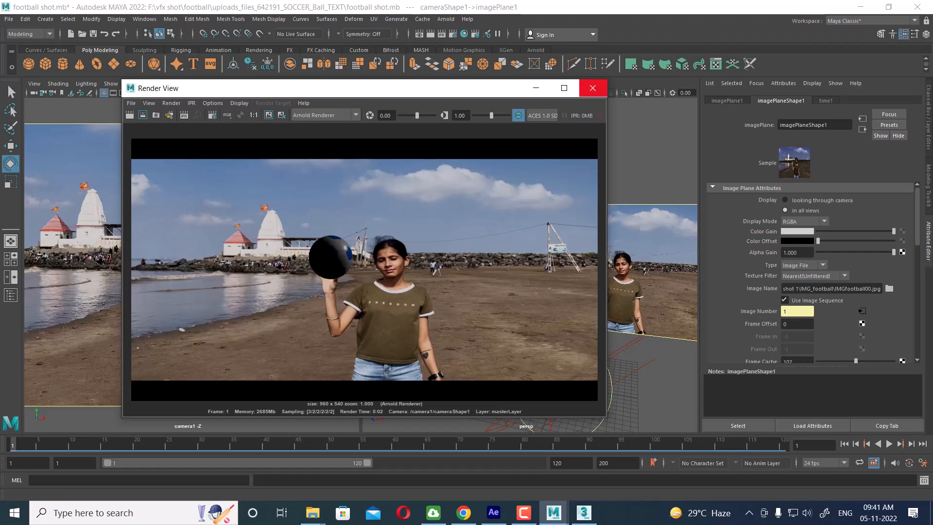
left_click(593, 88)
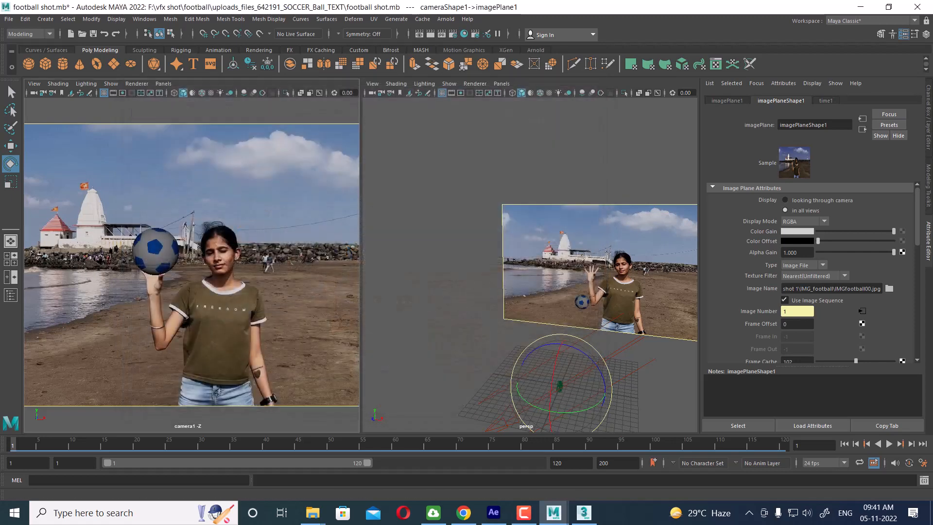
Create an Arnold area light and scale it up into a large quad.
left_click(627, 348)
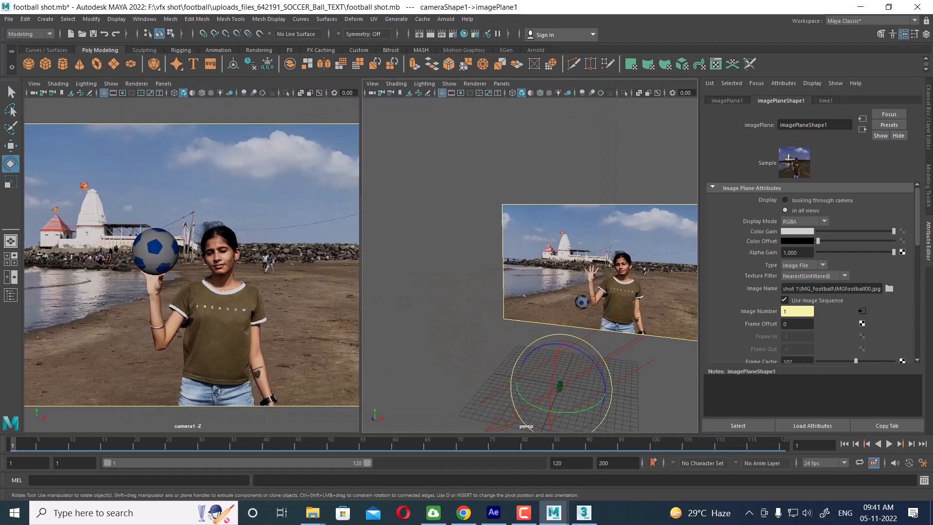
left_click(446, 19)
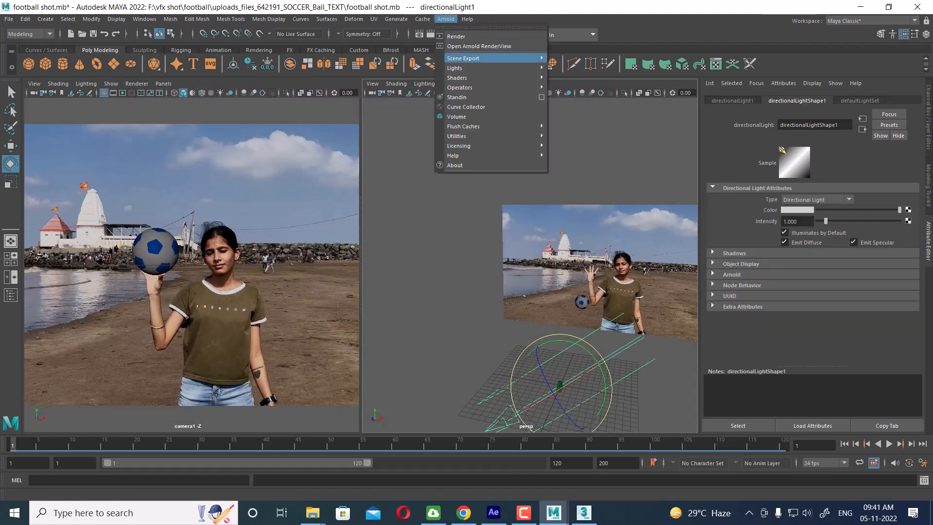
mouse_move(486, 68)
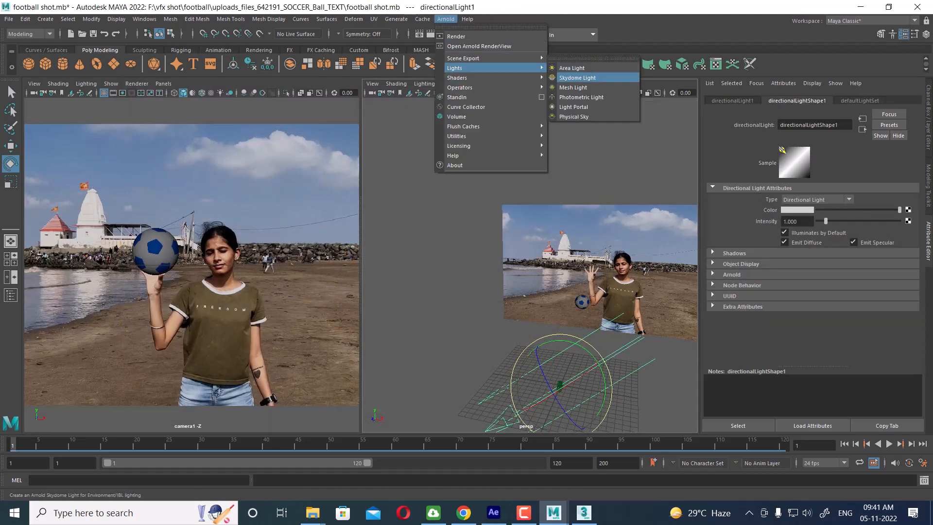
left_click(572, 69)
key("r")
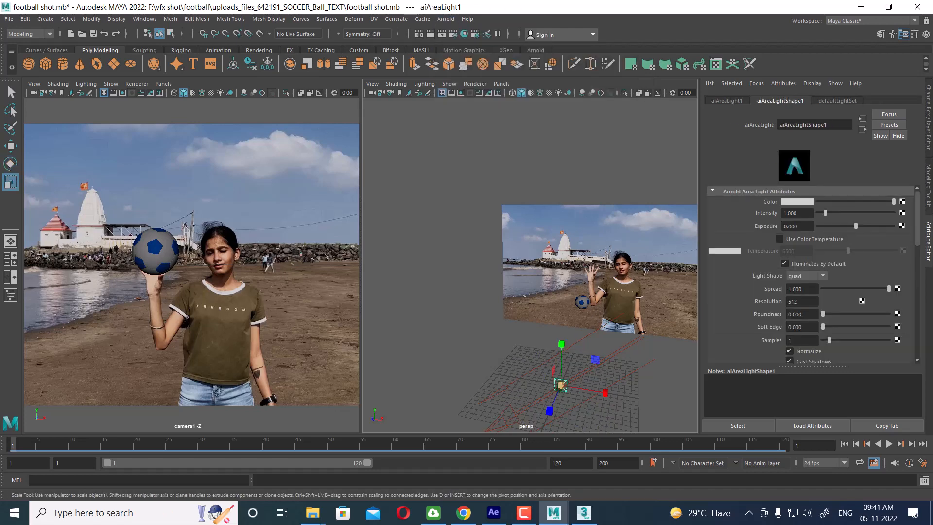
left_click_drag(561, 385, 681, 392)
Move the area light from the origin toward the ball and lower it to about grid level.
key("w")
left_click_drag(616, 320, 659, 243)
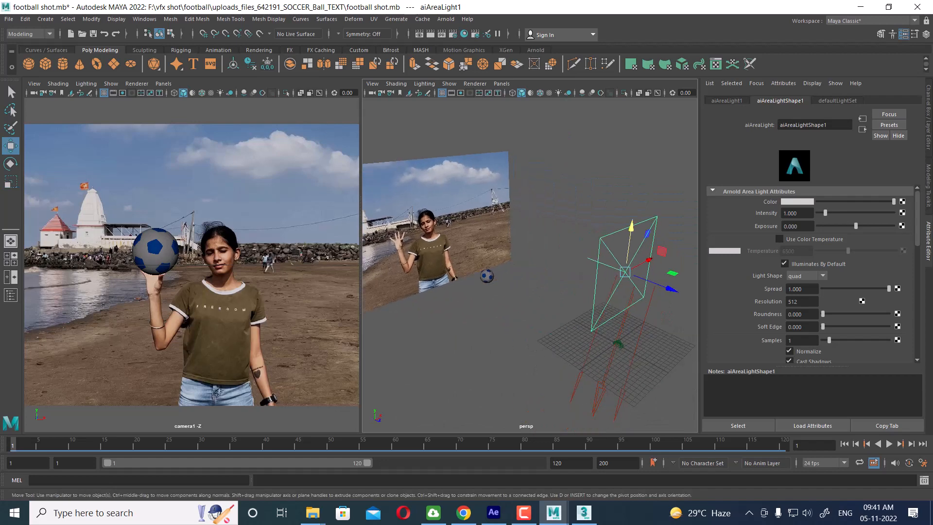
middle_click_drag(659, 243, 627, 256, "alt")
left_click_drag(623, 303, 591, 289)
left_click_drag(591, 289, 618, 275, "alt")
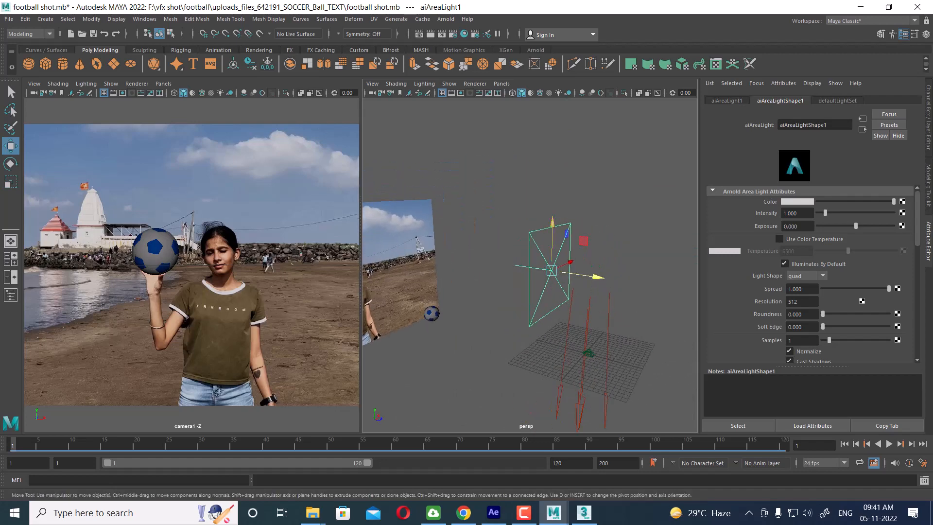
left_click_drag(553, 227, 552, 301)
Render frame 1 through the camera to check the area light on the ball, and close the render.
left_click(301, 287)
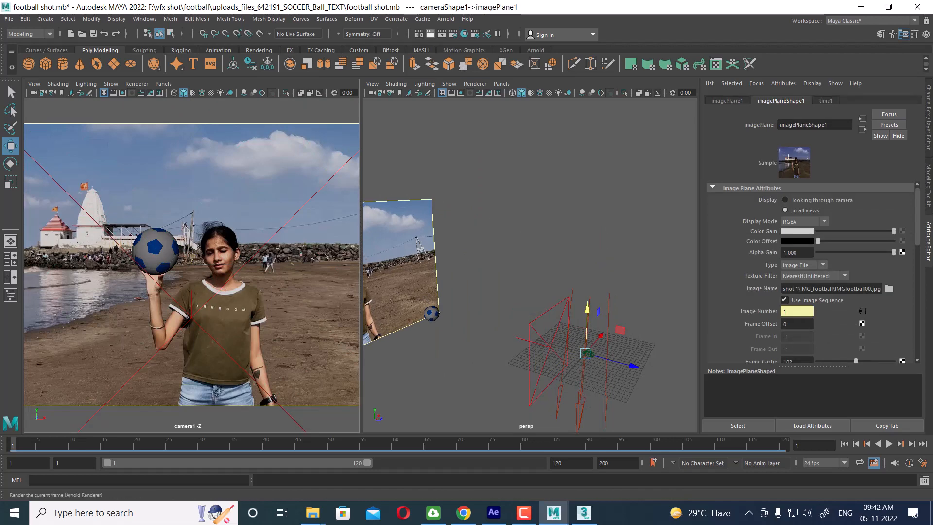
left_click(430, 34)
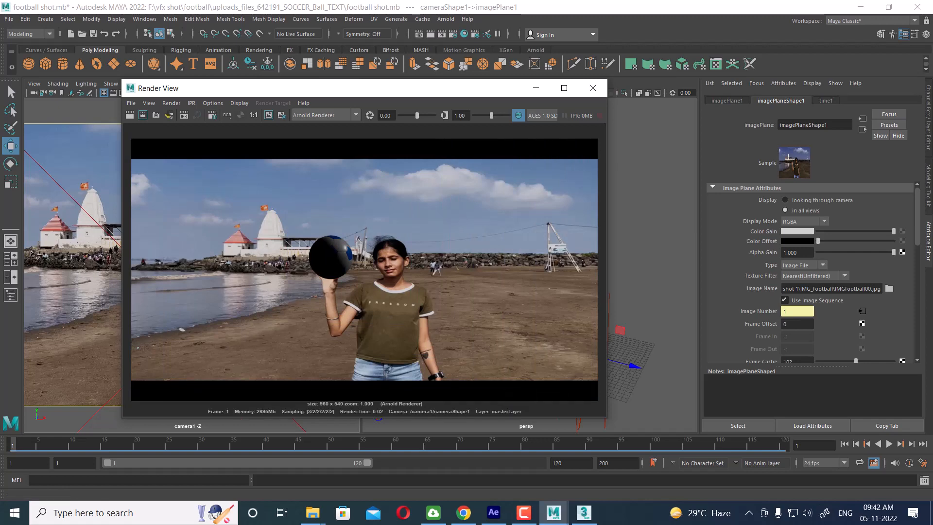
left_click(593, 88)
Turn off Normalize for the Arnold area light.
left_click(529, 360)
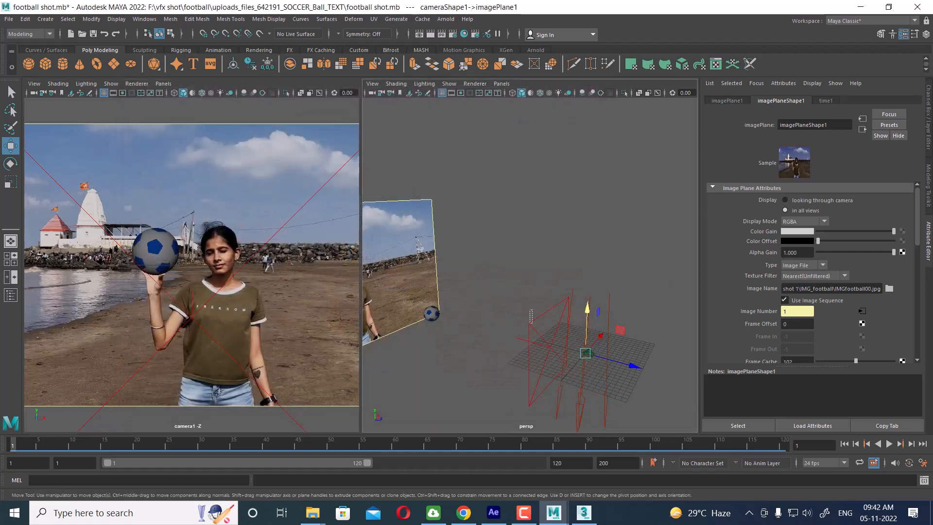
scroll(786, 310, "down", 3)
left_click(790, 264)
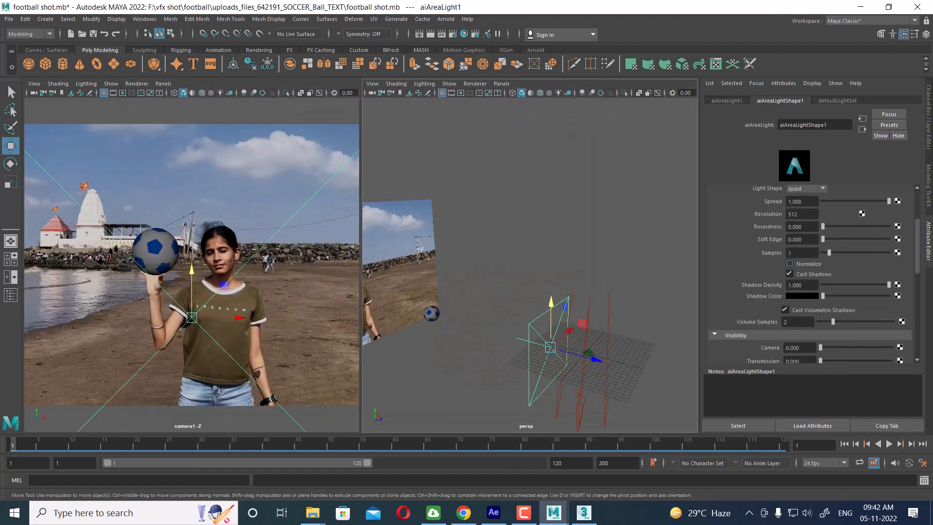
Set the Arnold area light's intensity to 5 and its exposure to 2.
scroll(789, 264, "up", 2)
scroll(812, 272, "up", 1)
double_click(791, 214)
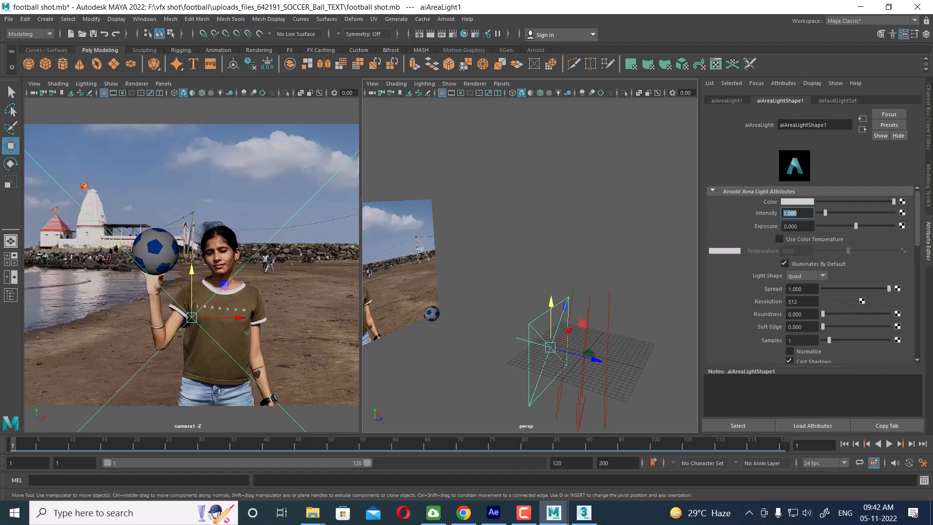
type("5")
key("Tab")
type("2")
key("Return")
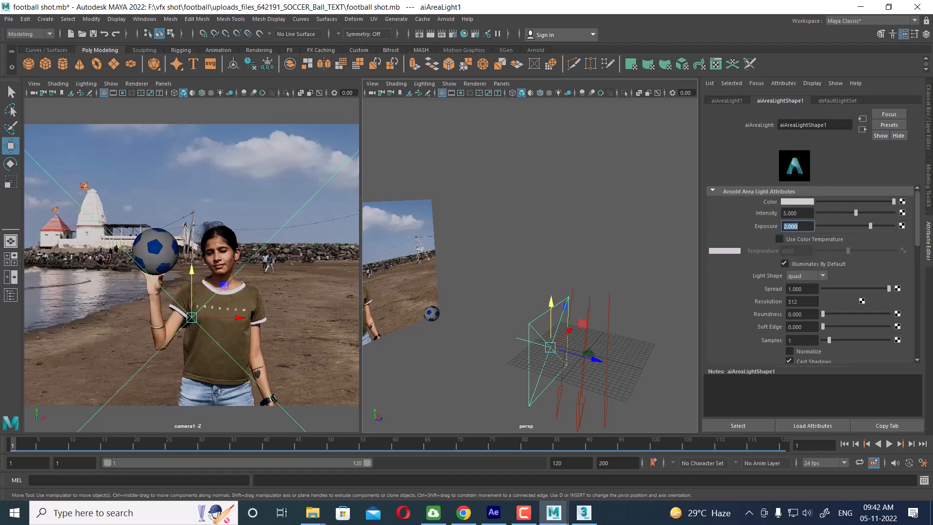
Render the current frame through the shot camera and shift the render window clear of the perspective view.
left_click(286, 209)
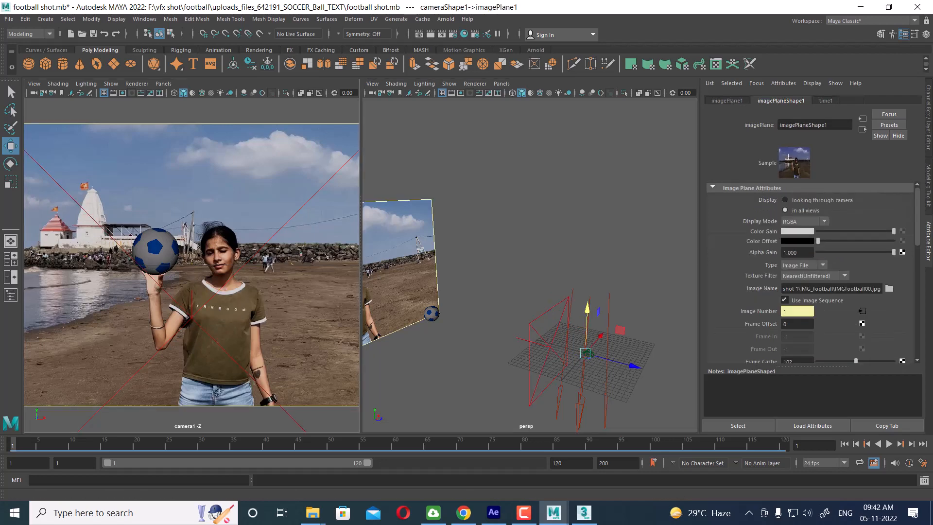
left_click(431, 34)
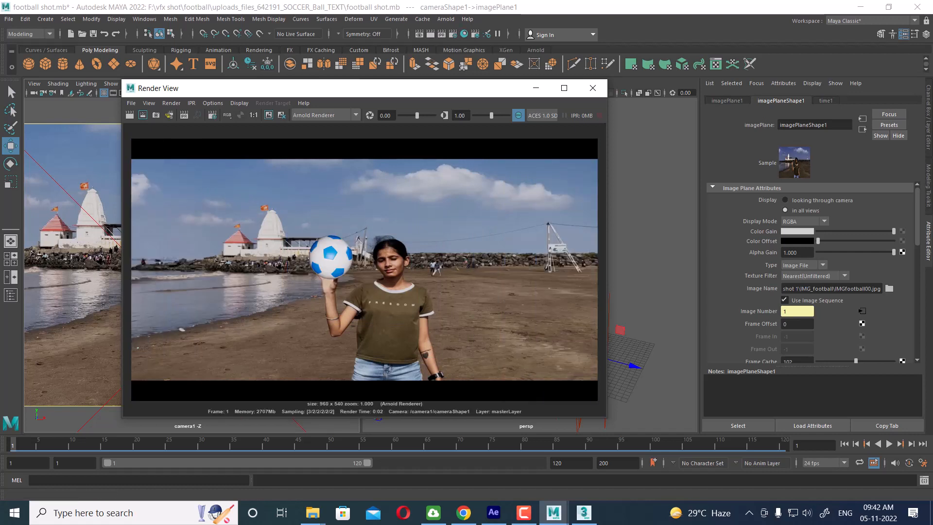
left_click_drag(316, 88, 156, 105)
Set the area light's intensity to 3 and re-render the camera view.
left_click(529, 360)
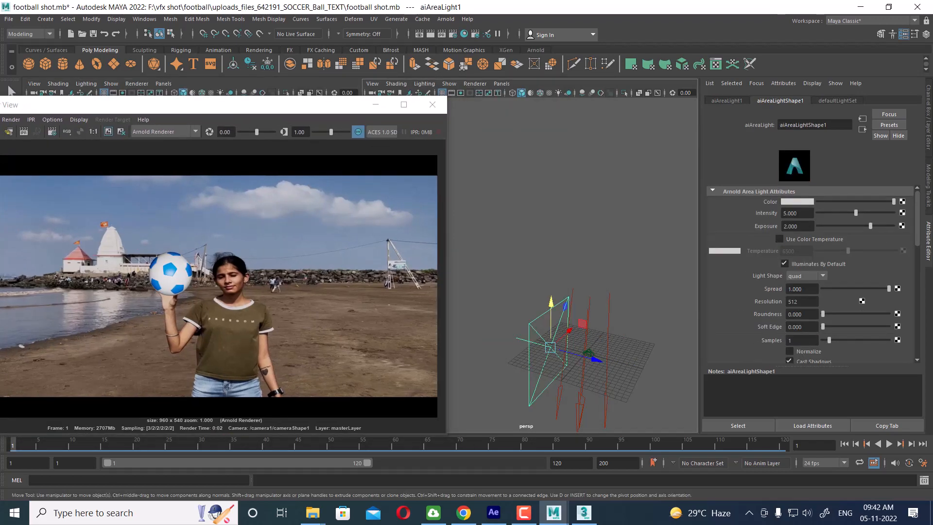
double_click(791, 213)
type("3")
key("Return")
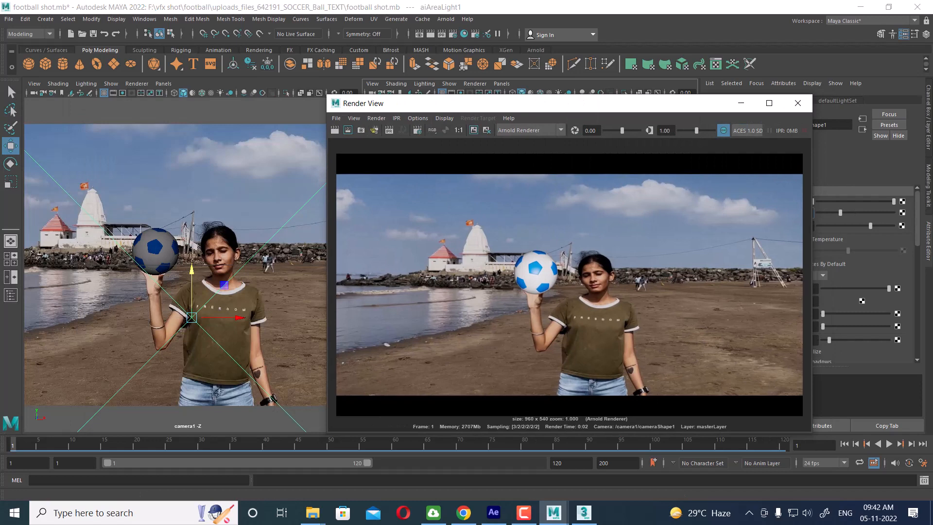
left_click(282, 181)
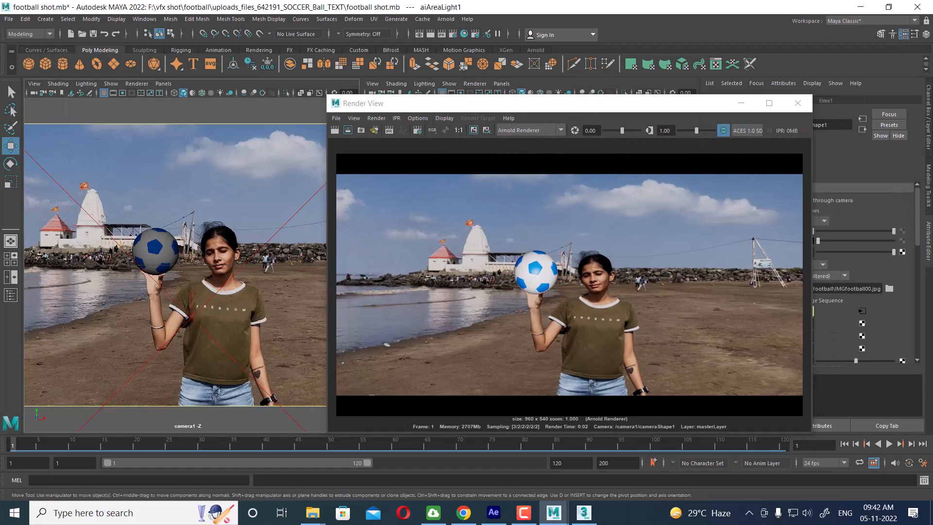
left_click(335, 130)
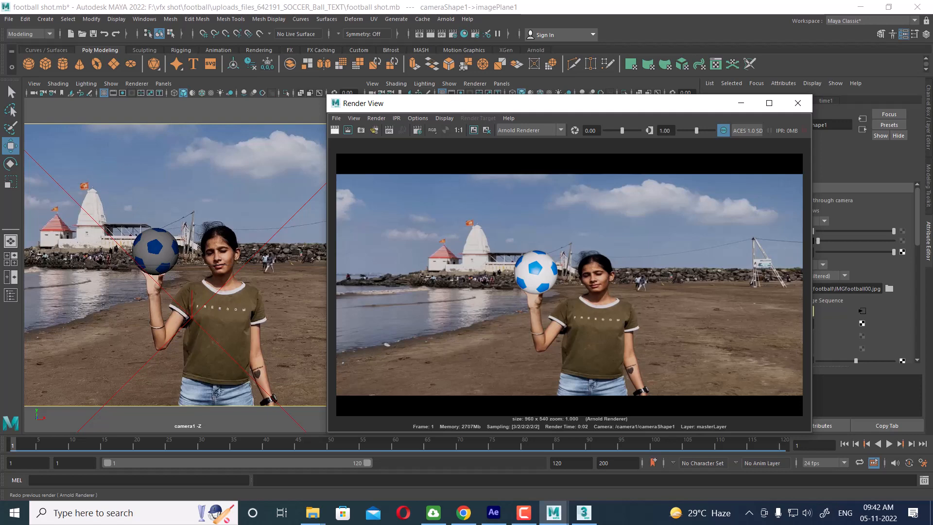
left_click(335, 130)
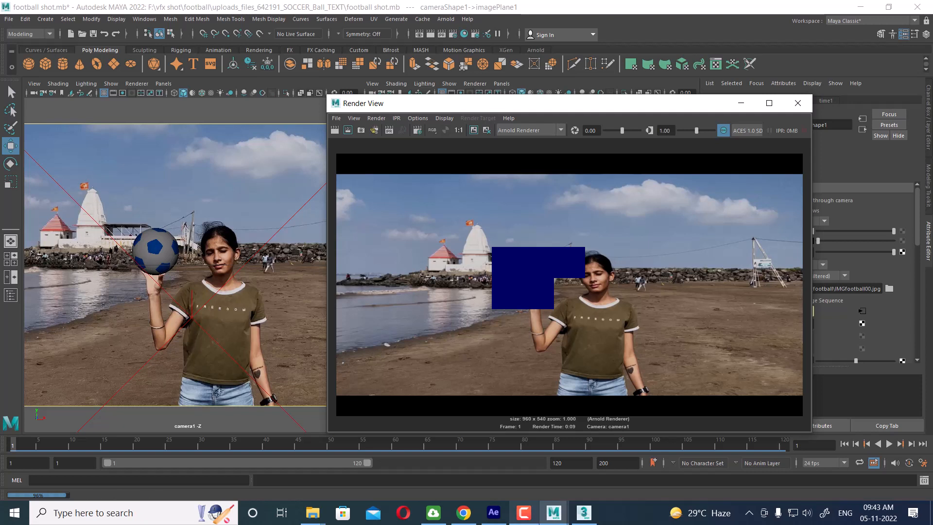
left_click(524, 513)
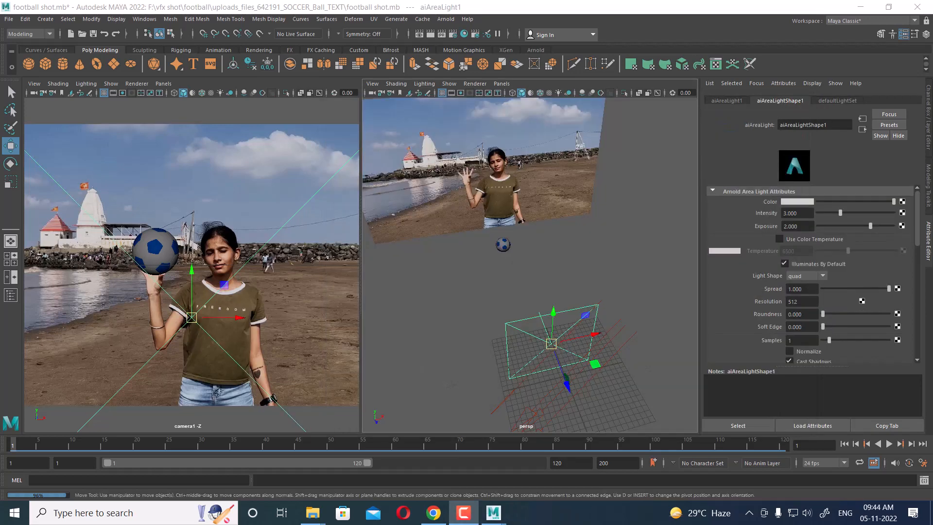
Duplicate the area light, offset the copy sideways and rotate it to face across the scene.
scroll(530, 265, "up", 3)
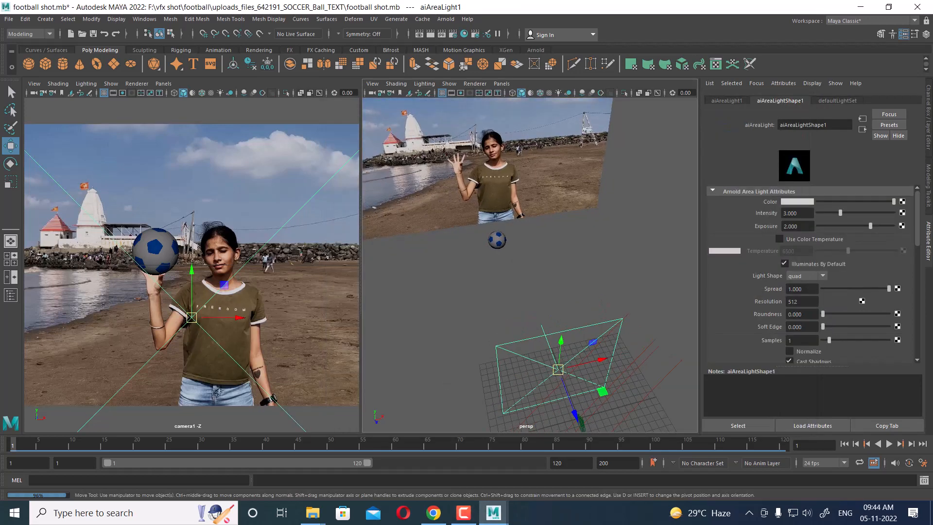
key("ctrl+d")
left_click_drag(602, 360, 643, 350)
key("e")
left_click_drag(578, 393, 510, 259)
Move the duplicated area light beside the football, refine its angle toward the ball and raise it.
key("w")
left_click_drag(619, 250, 679, 250)
key("e")
left_click_drag(599, 225, 618, 208)
scroll(529, 263, "down", 3)
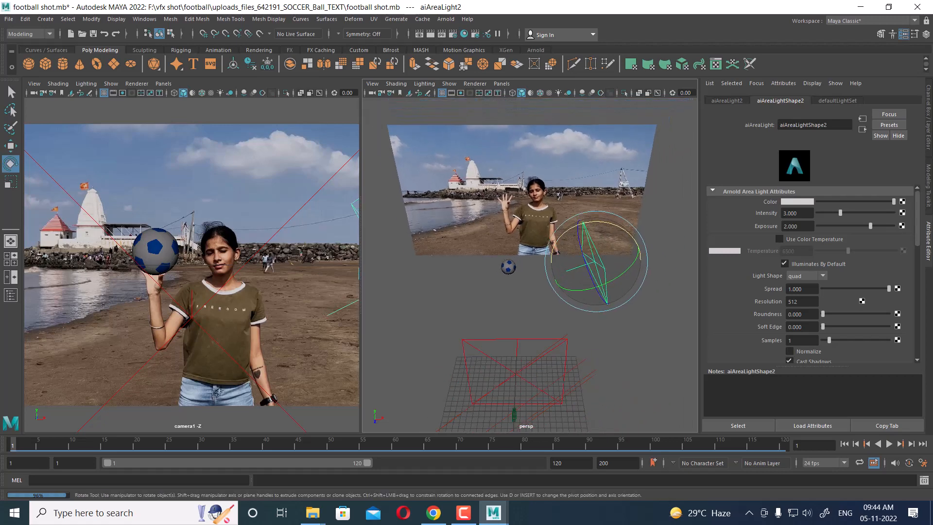
key("w")
left_click_drag(530, 262, 481, 263, "alt")
left_click_drag(563, 199, 563, 165)
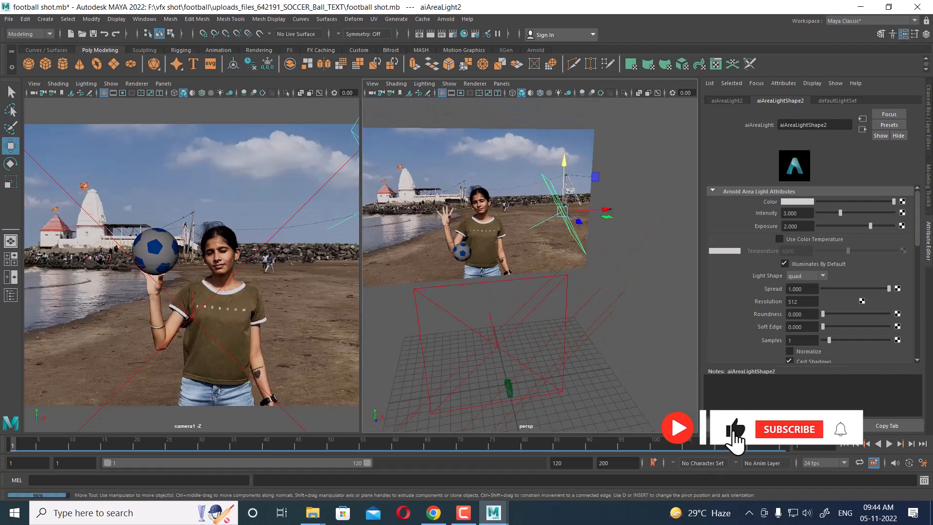
Render the current frame to check the lighting with both area lights, then close the render.
left_click(292, 204)
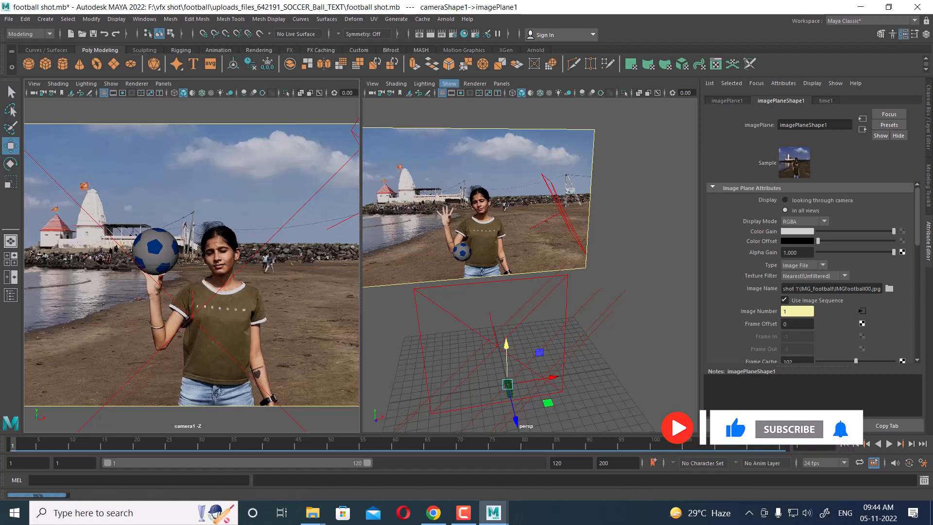
left_click(430, 34)
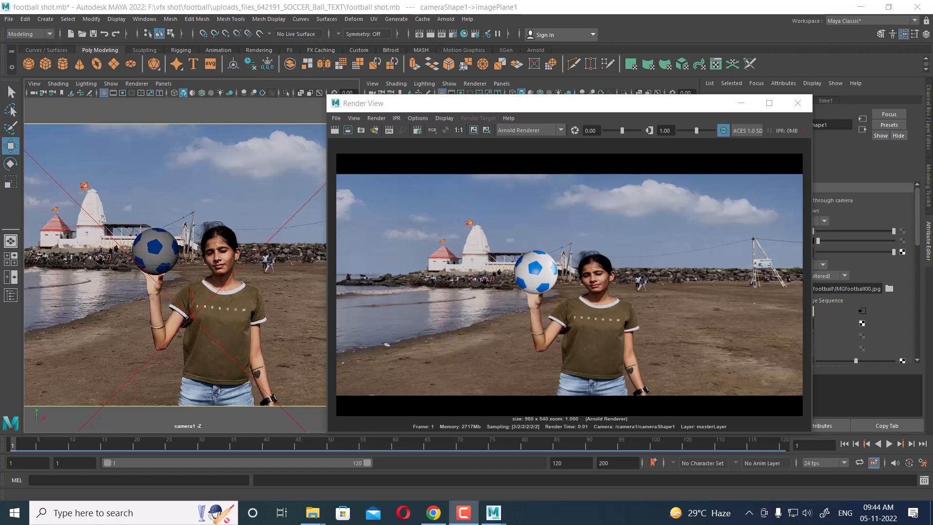
left_click(798, 103)
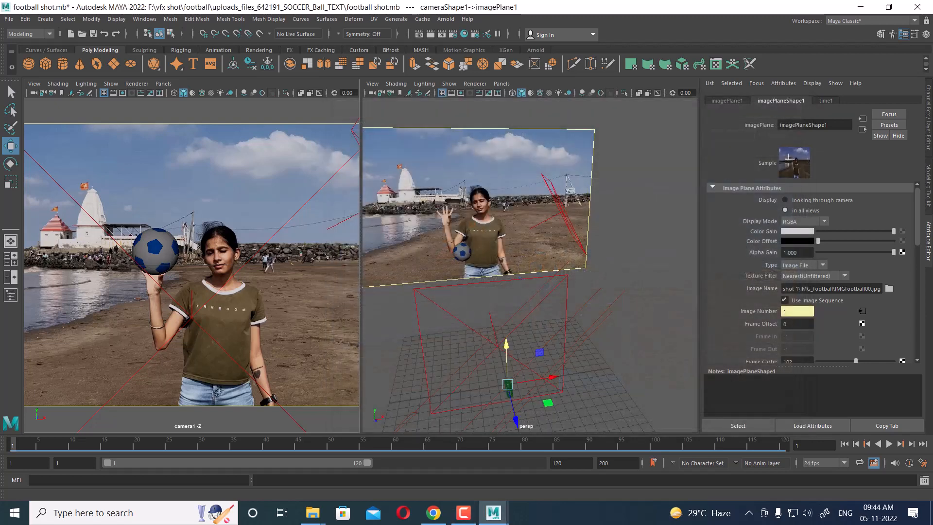
Raise the second area light higher beside the image plane and tilt it down toward the football.
scroll(531, 265, "up", 1)
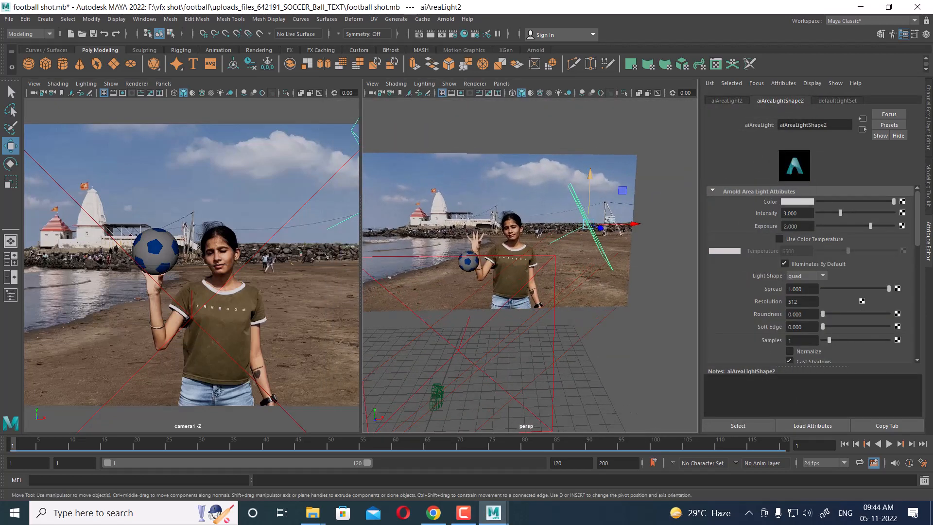
left_click_drag(590, 176, 591, 146)
key("e")
left_click_drag(549, 228, 599, 243, "alt")
left_click_drag(483, 166, 484, 175)
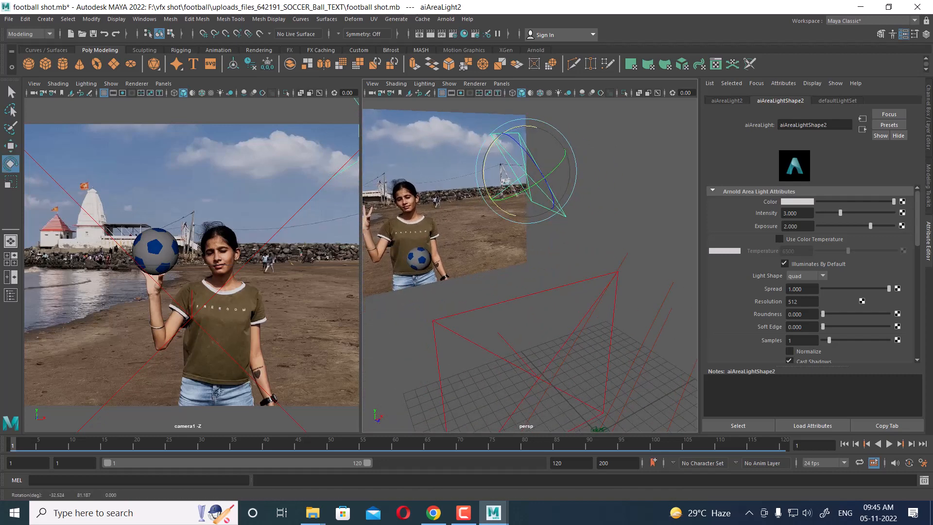
Set the intensity of the first area light, in front of the scene, to 2.
left_click_drag(534, 280, 549, 311)
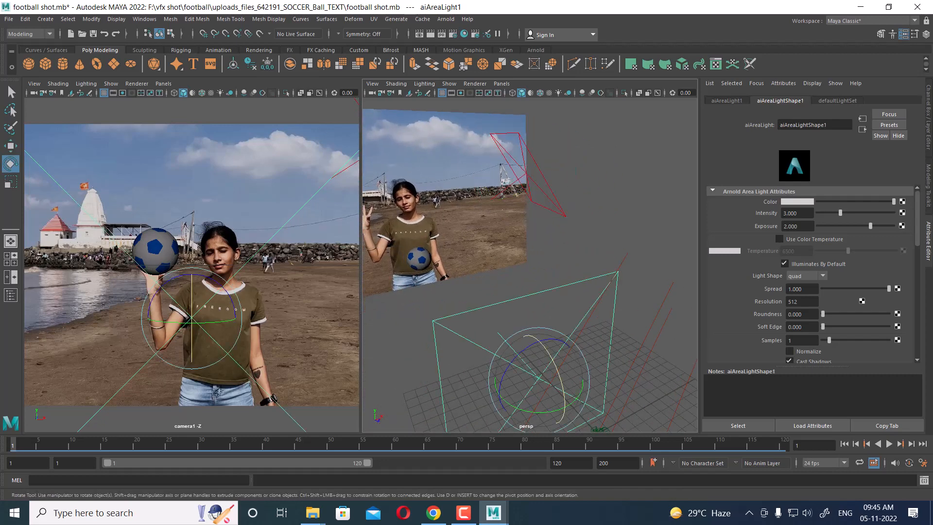
double_click(791, 213)
type("2")
key("Return")
Set the intensity of the second, raised side area light to 4.
left_click(541, 172)
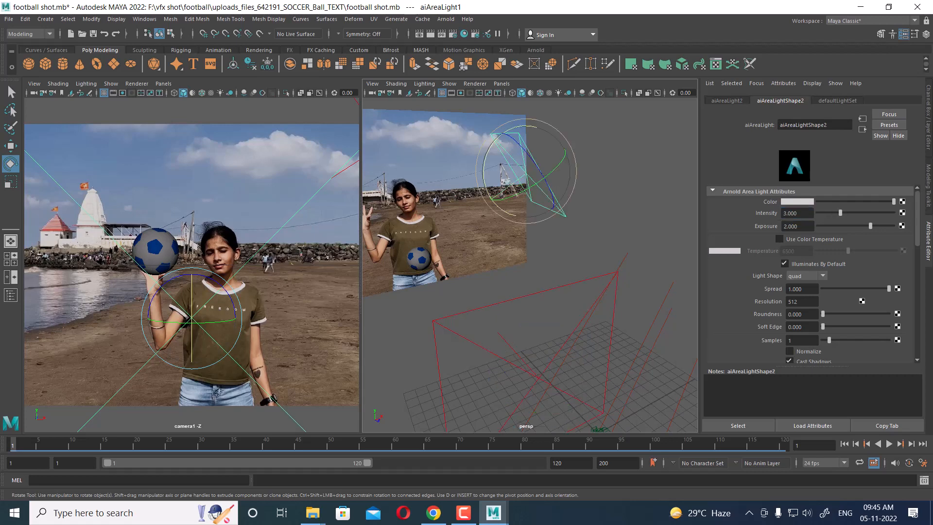
double_click(791, 213)
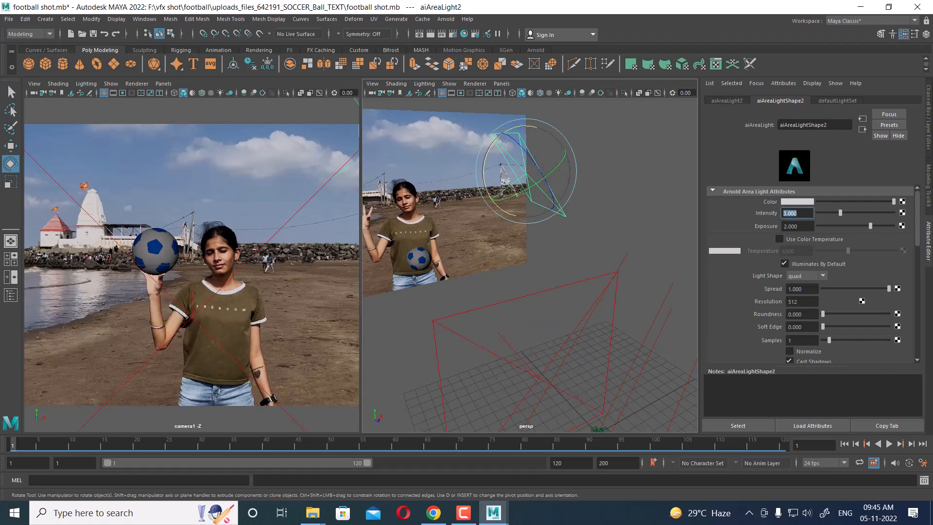
type("4")
key("Return")
Select the football and examine the attributes of its Arnold standard surface material.
left_click_drag(549, 257, 508, 254, "alt")
left_click(448, 252)
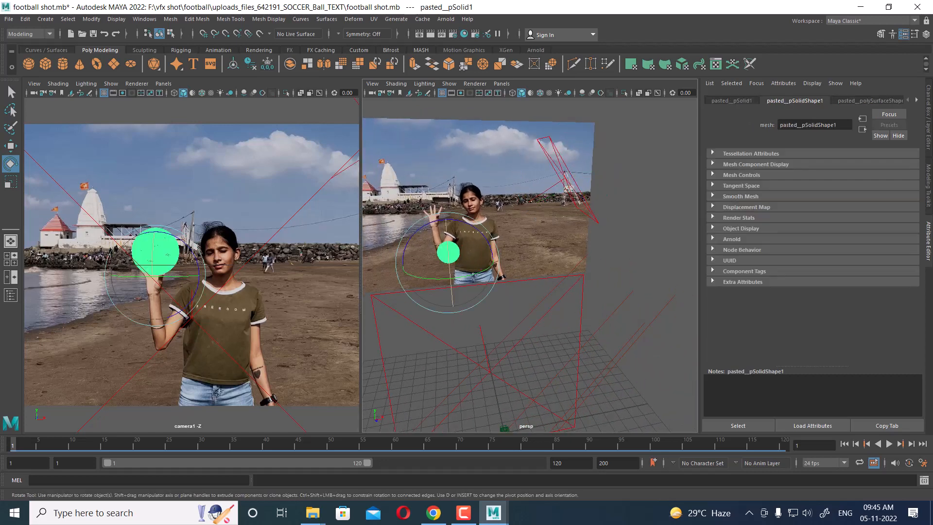
right_click(451, 247)
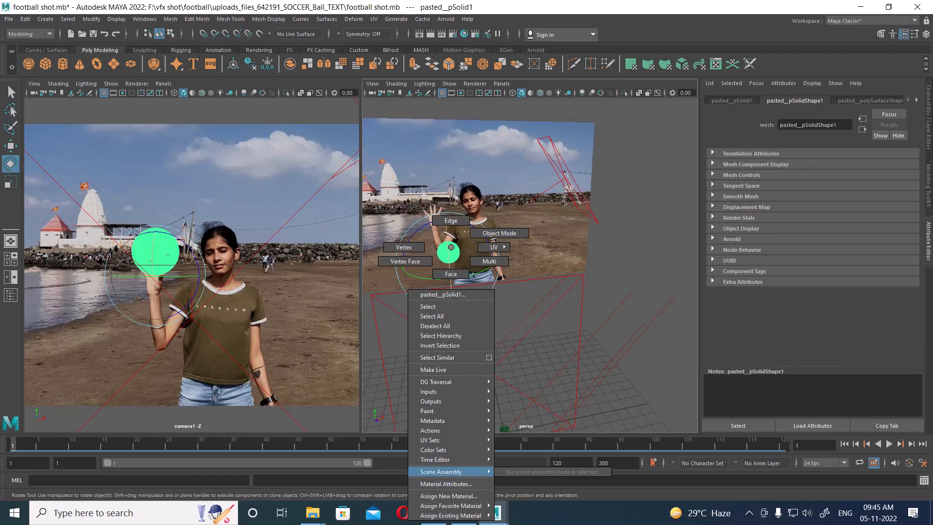
left_click(447, 484)
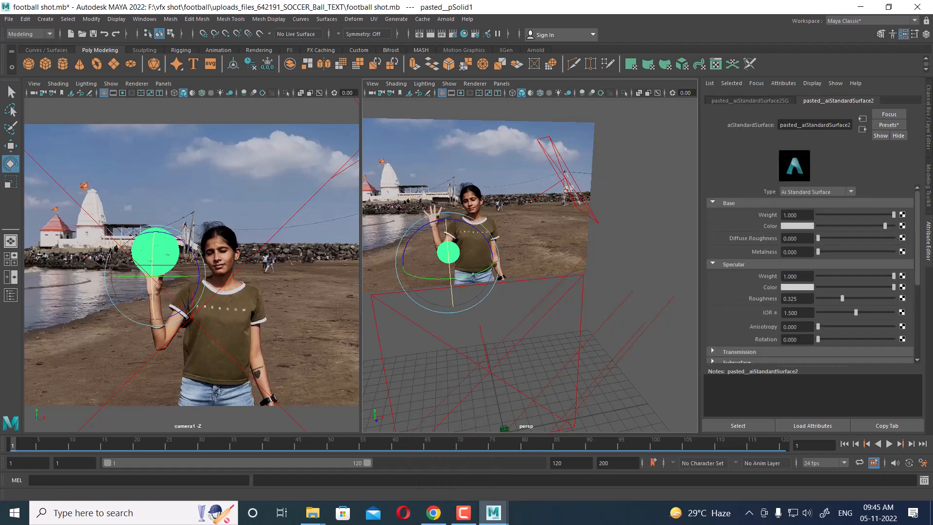
Render the current frame with the adjusted area light intensities, then minimize the render window.
left_click(296, 194)
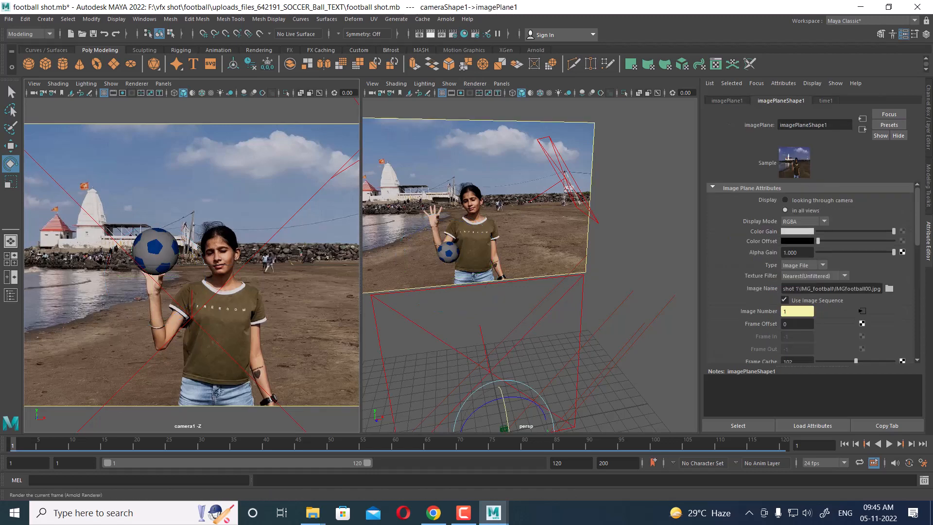
left_click(431, 34)
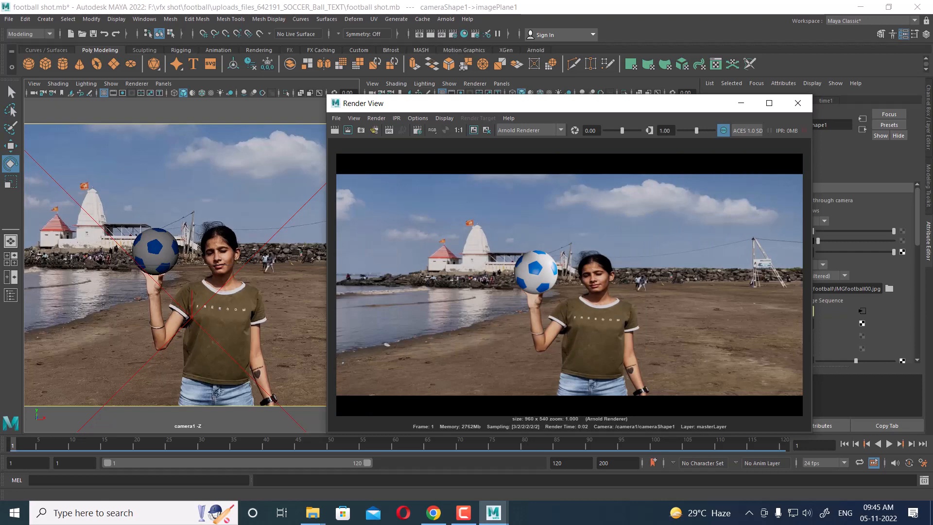
left_click(742, 103)
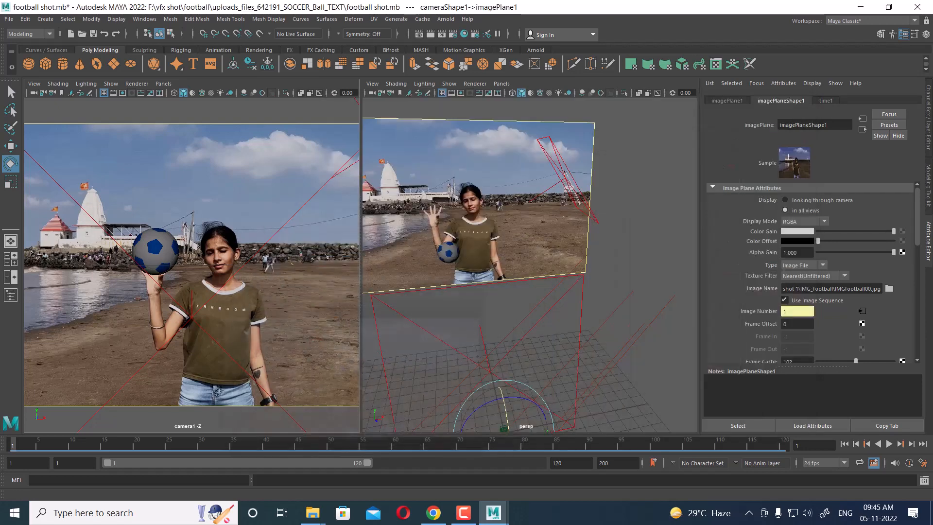
Maximize the camera view and hide the lights in it.
key("space")
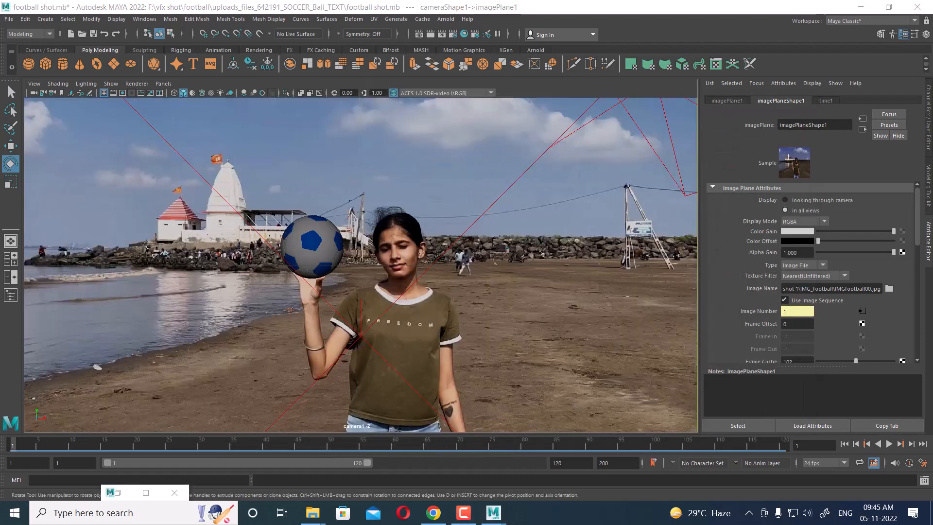
left_click(111, 84)
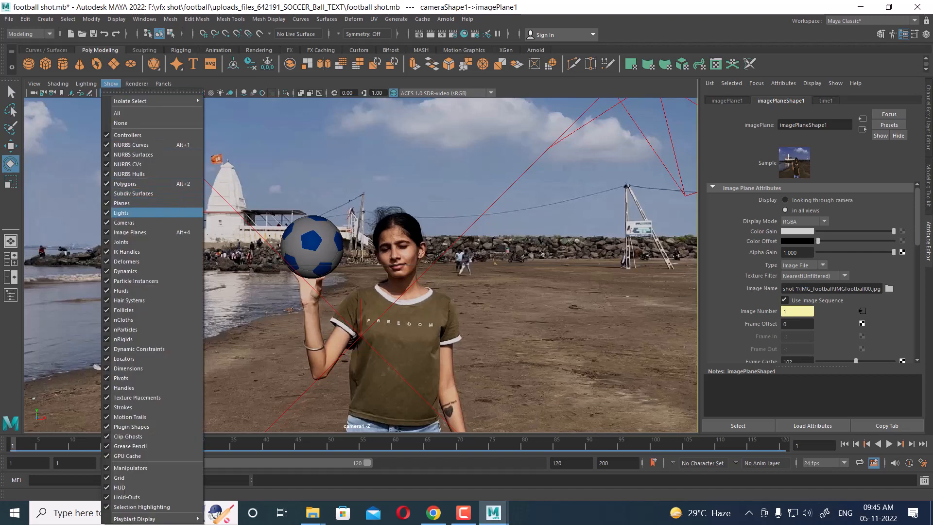
left_click(124, 222)
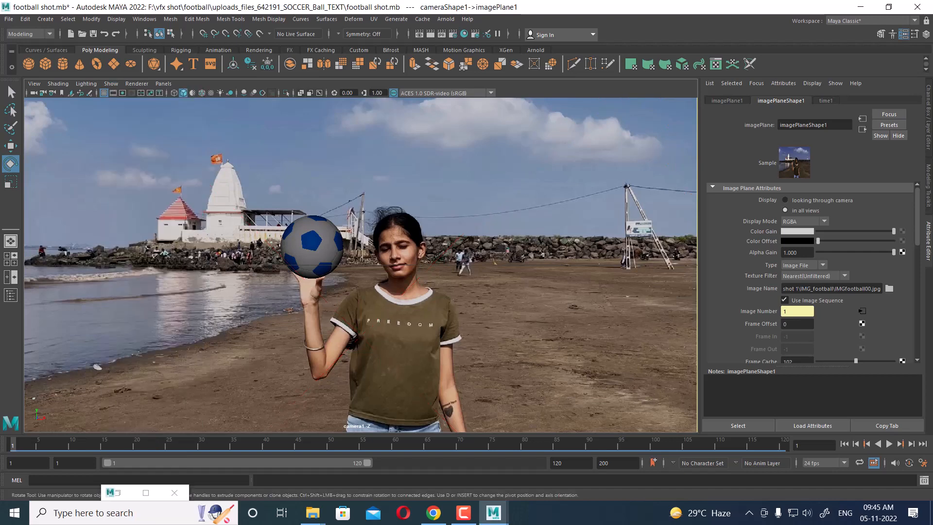
Select the football, play back the shot to compare it with the hand's motion, and return to frame 1 with the Move tool.
left_click(311, 251)
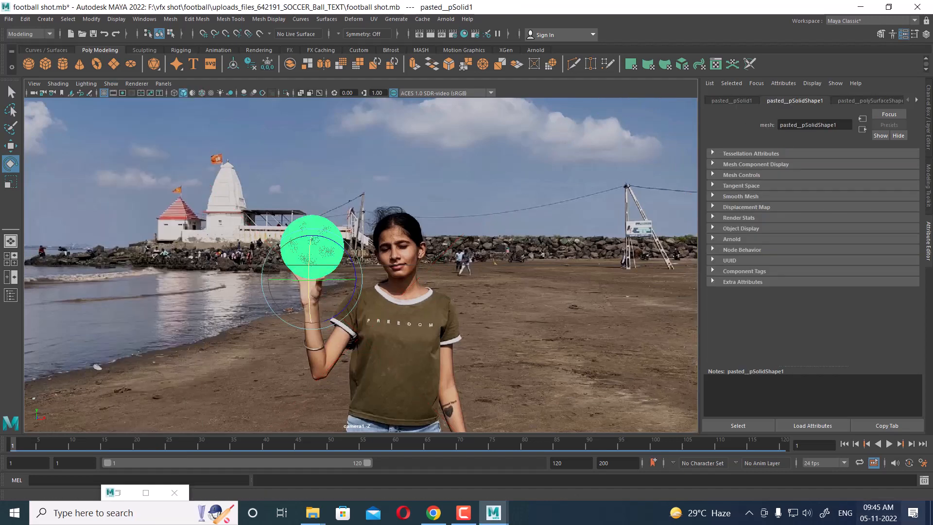
left_click(890, 443)
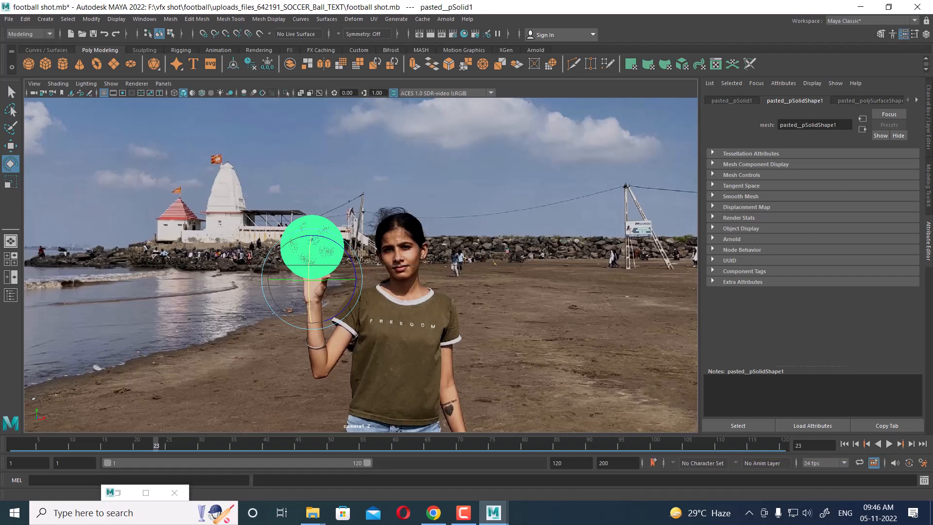
left_click(889, 444)
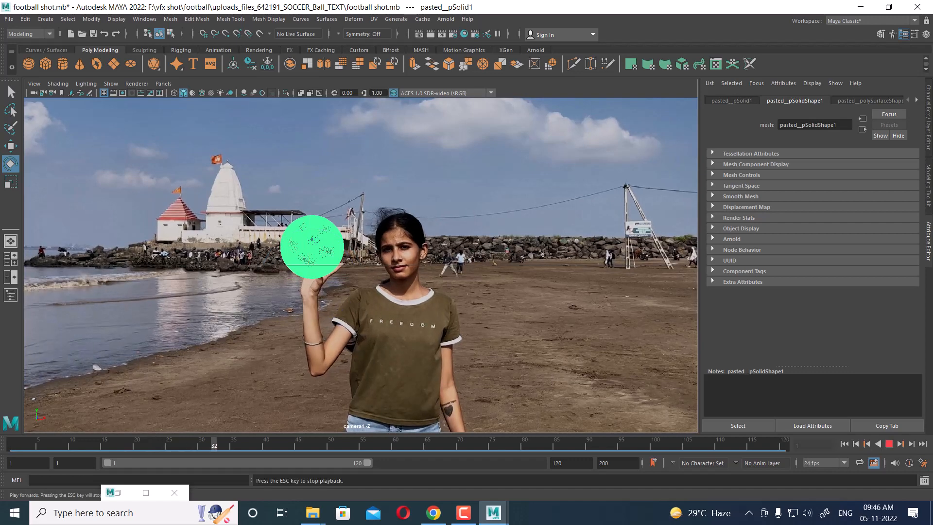
key("Escape")
key("alt+shift+v")
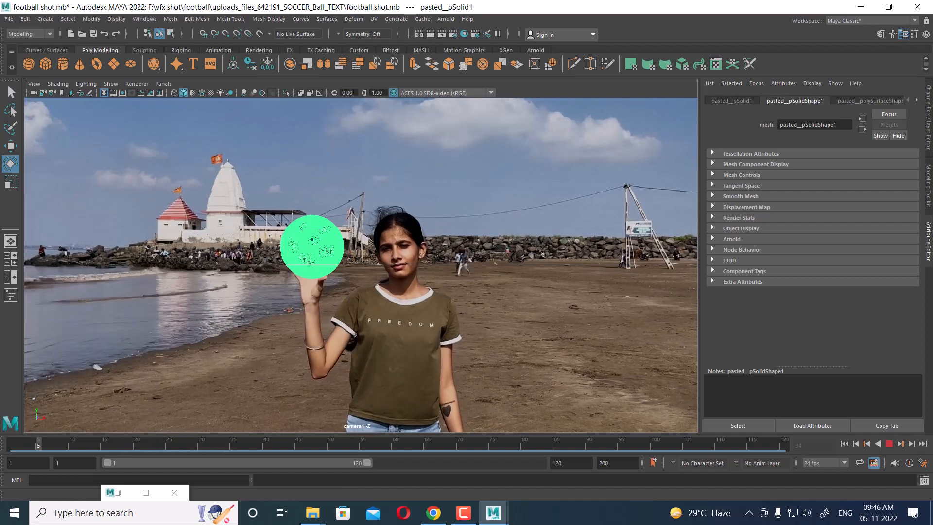
key("w")
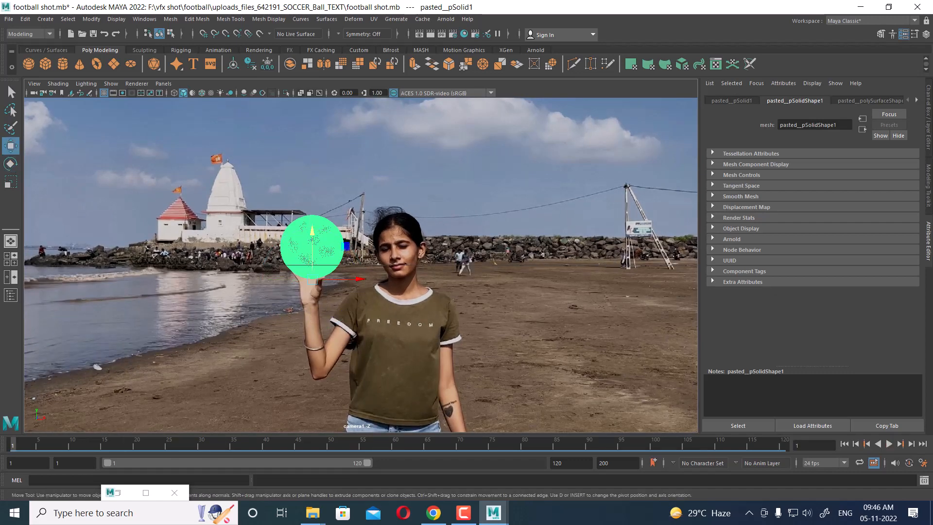
Set a keyframe on the football at frame 1 and play the shot forward to frame 29.
key("s")
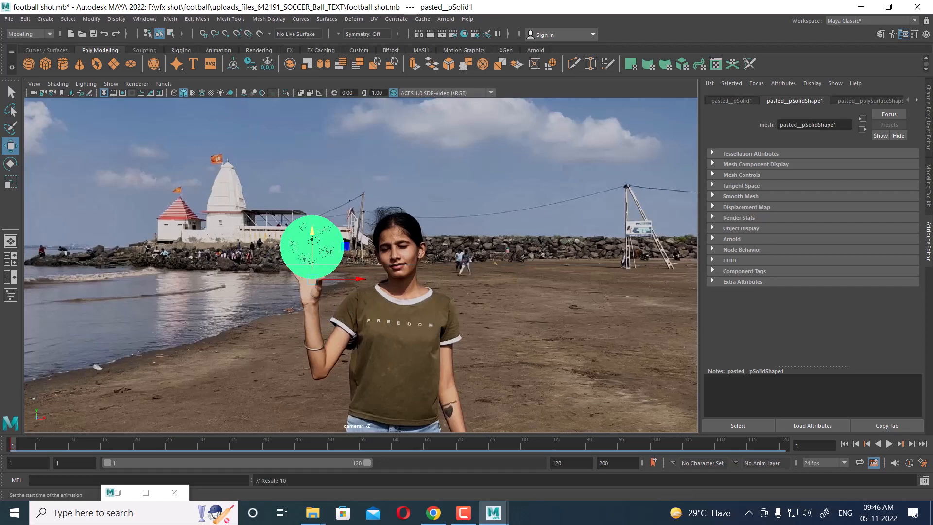
key("alt+v")
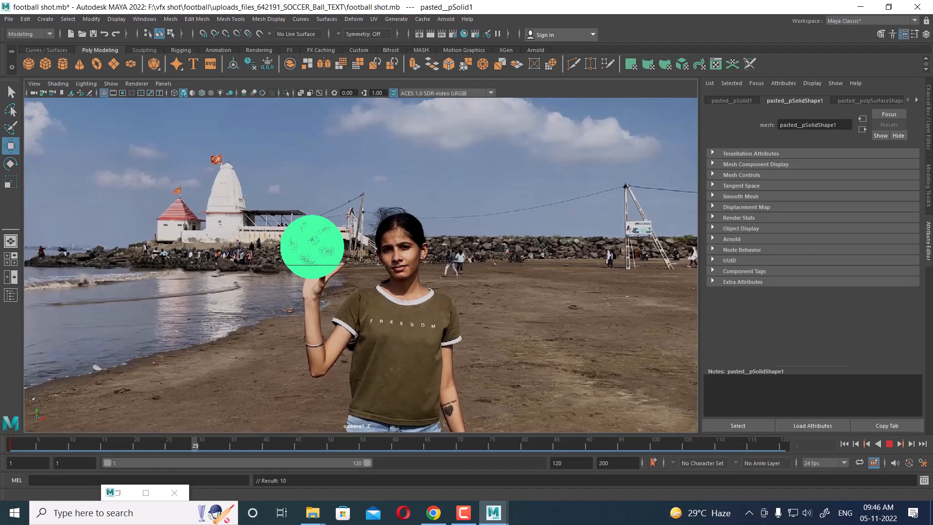
key("alt+v")
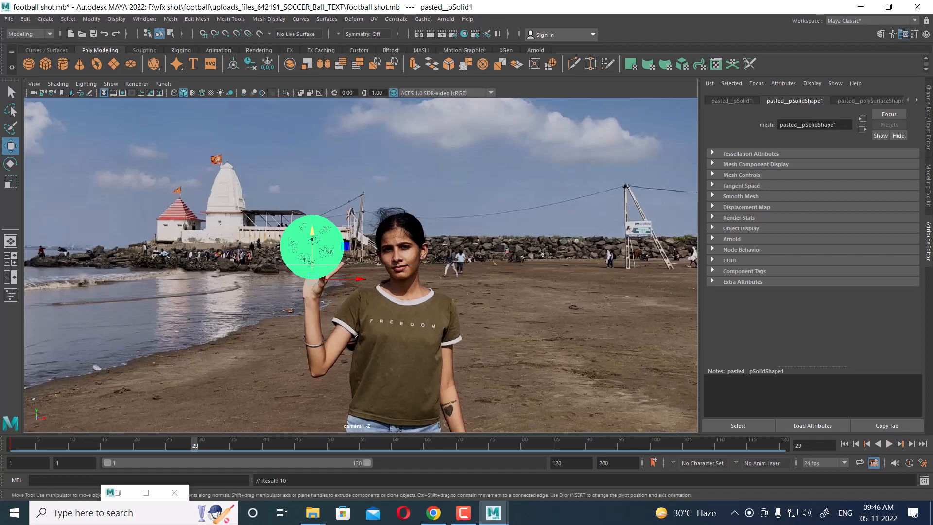
Undo a trial rotation, show the Channel Box and rotate the football about 31 degrees around Y at frame 29.
key("e")
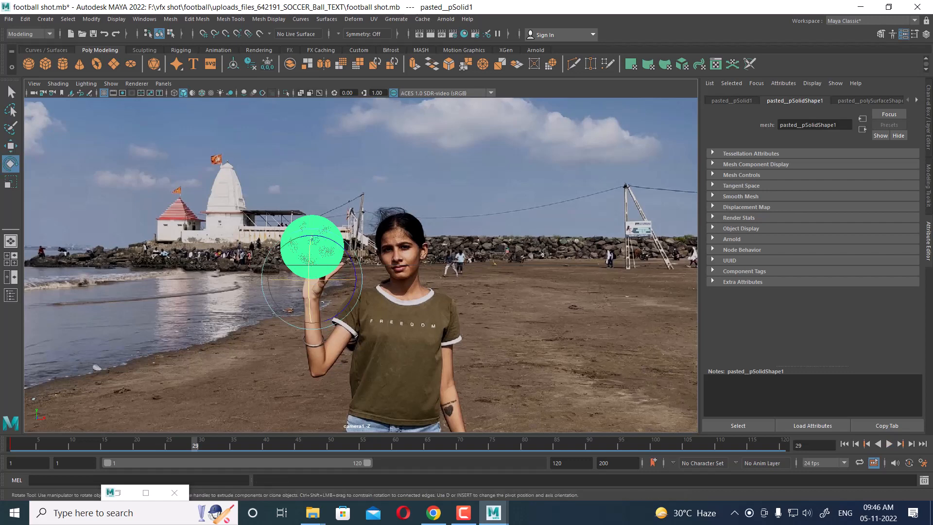
left_click_drag(310, 280, 318, 280)
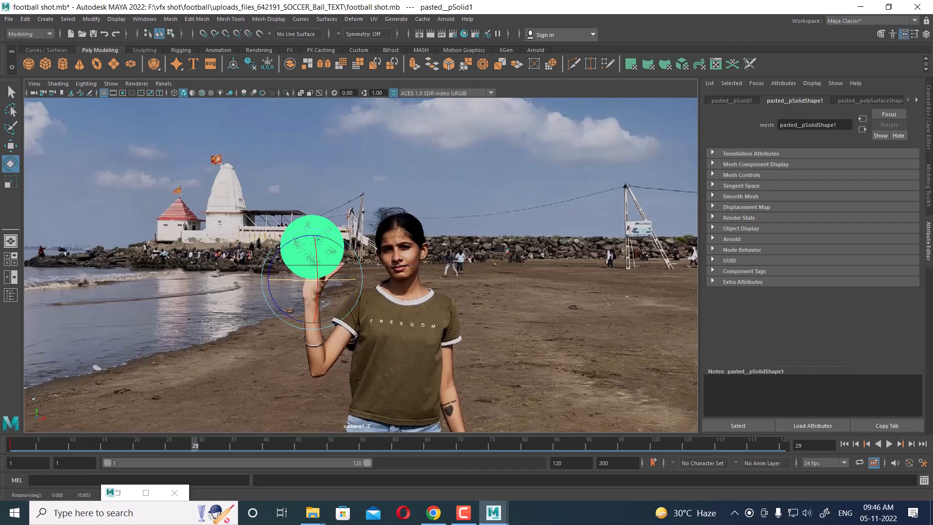
key("ctrl+z")
key("ctrl+a")
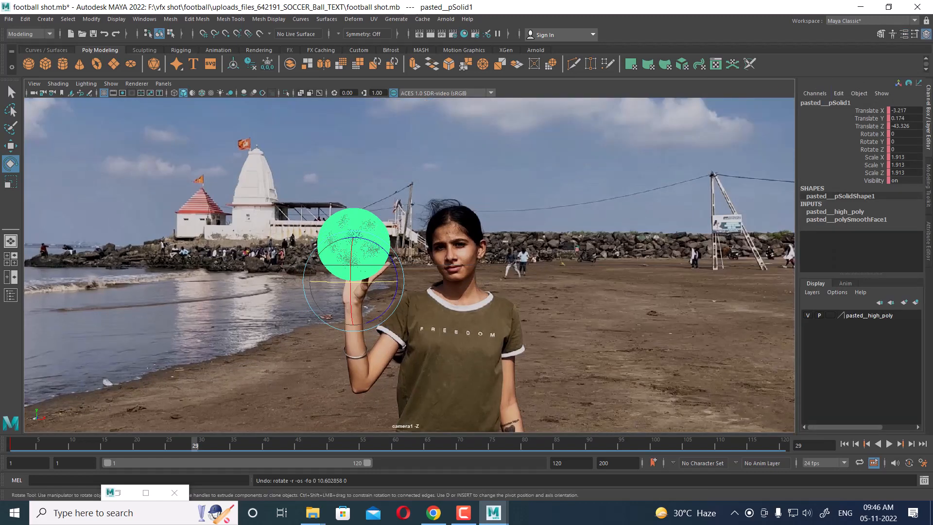
left_click(872, 142)
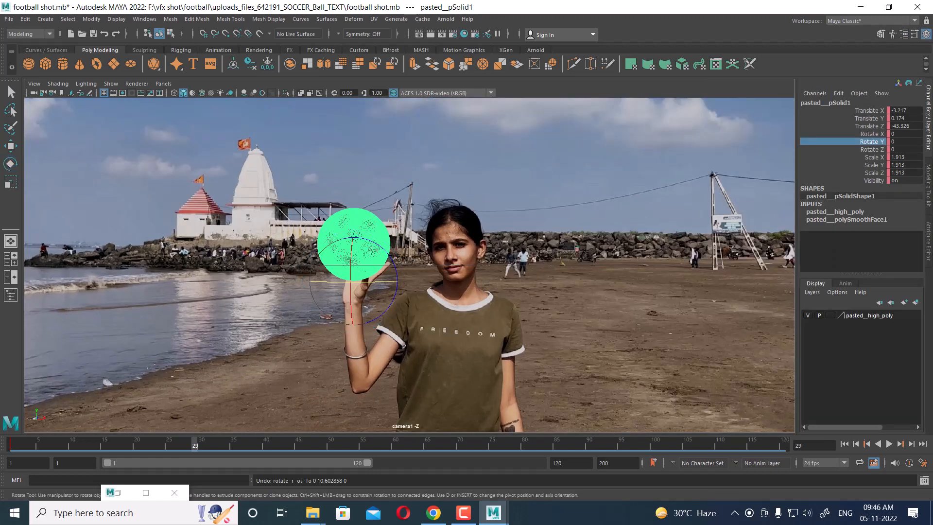
middle_click_drag(352, 282, 376, 282)
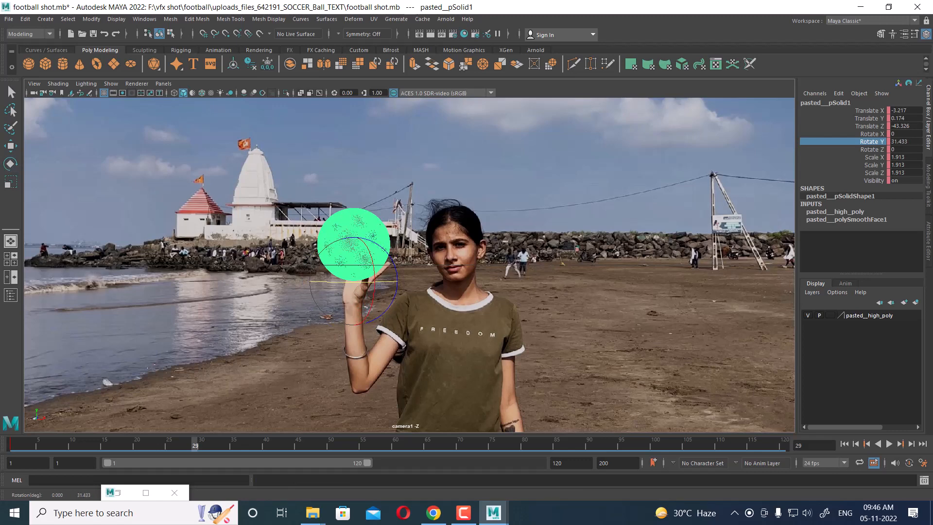
Return to frame 1 and key only the football's Rotate Y channel.
left_click_drag(195, 444, 13, 445)
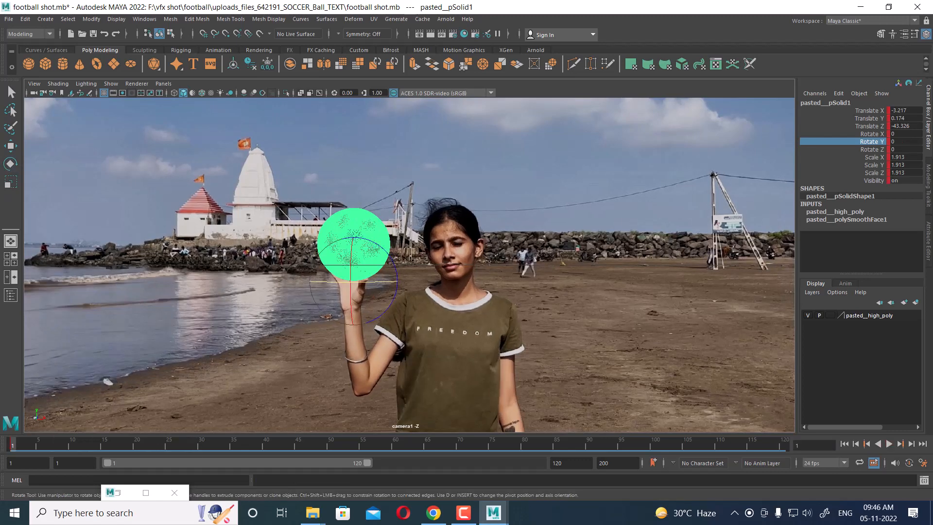
right_click(870, 141)
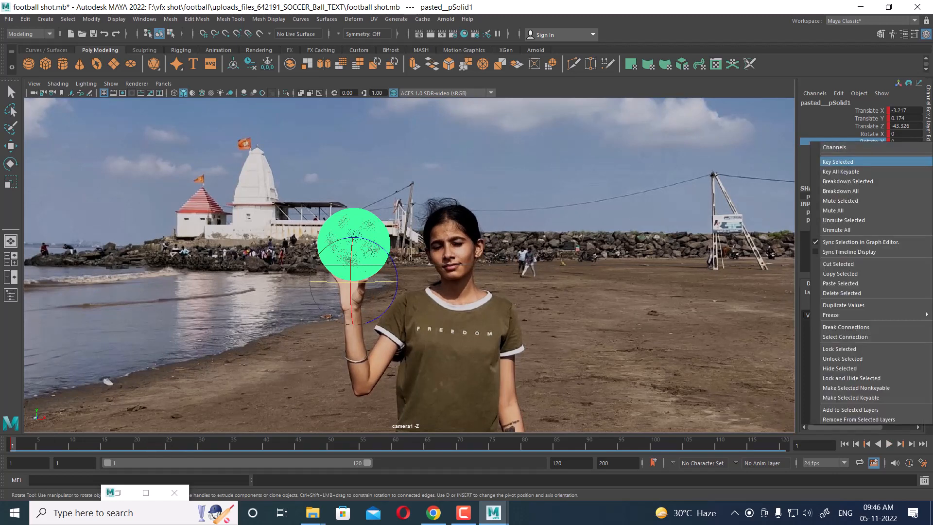
left_click(838, 162)
Rotate the football to about 44.7 degrees in Rotate Y at frame 30 and play back the shot.
key("alt+v")
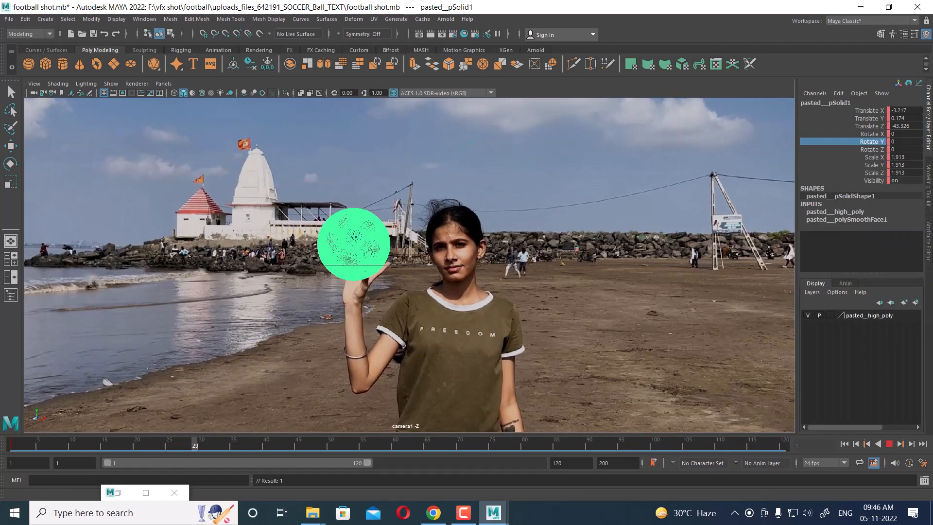
key("alt+v")
left_click_drag(351, 282, 384, 282)
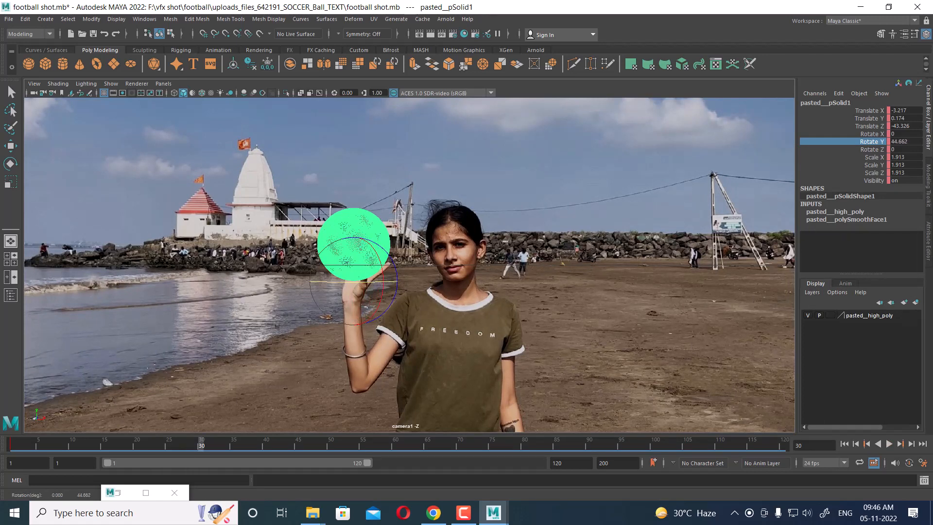
key("alt+v")
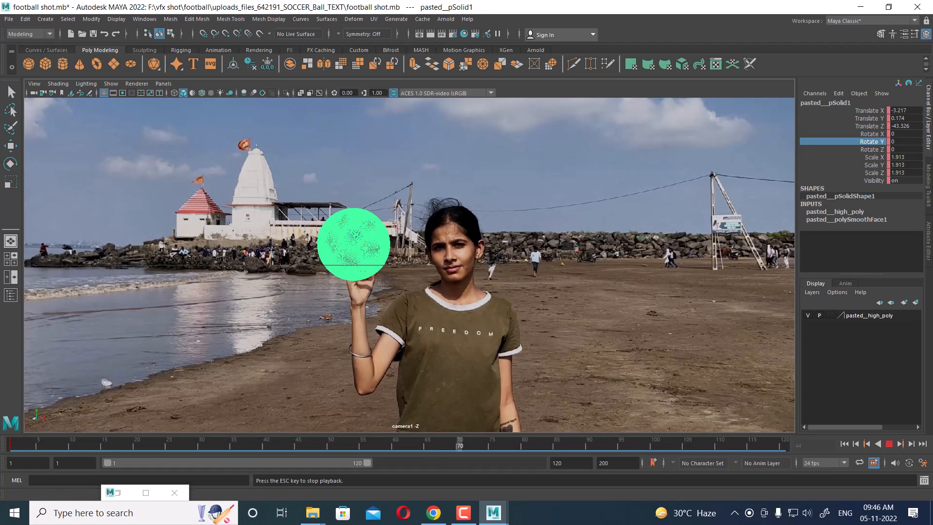
key("Escape")
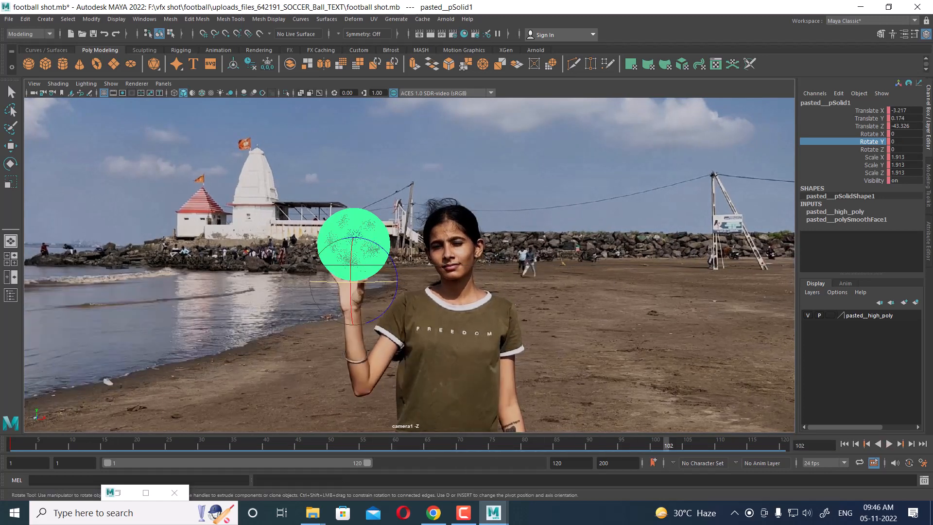
Play the shot to frame 35 and raise the football to a Translate Y of about 1.494 above the hand.
key("alt+v")
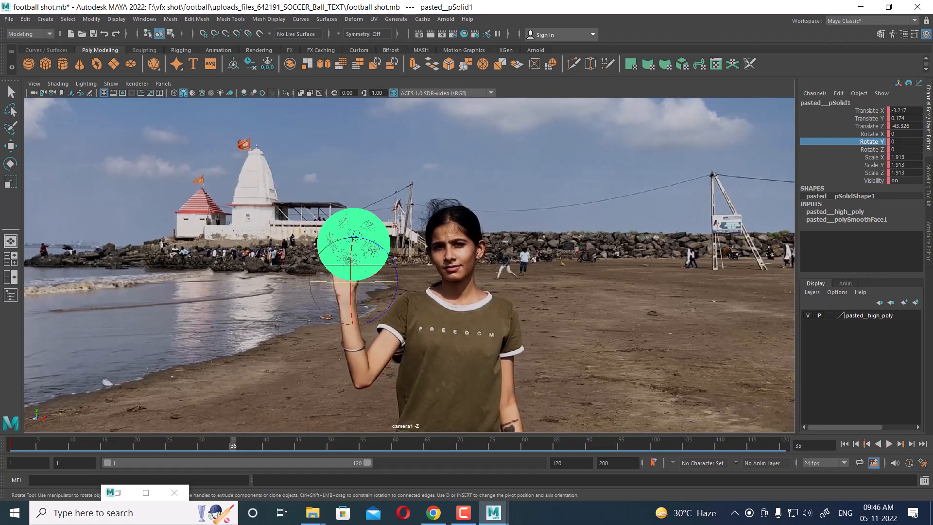
key("Escape")
key("w")
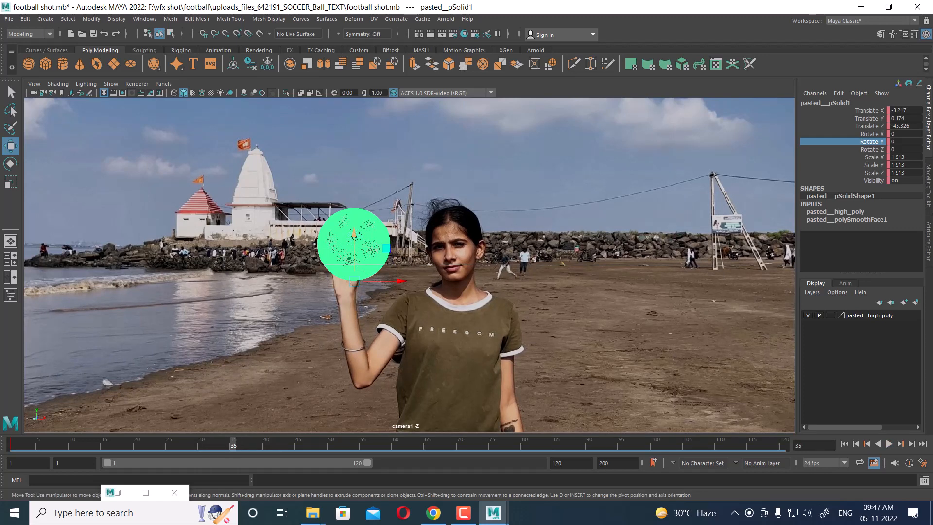
left_click_drag(354, 235, 354, 212)
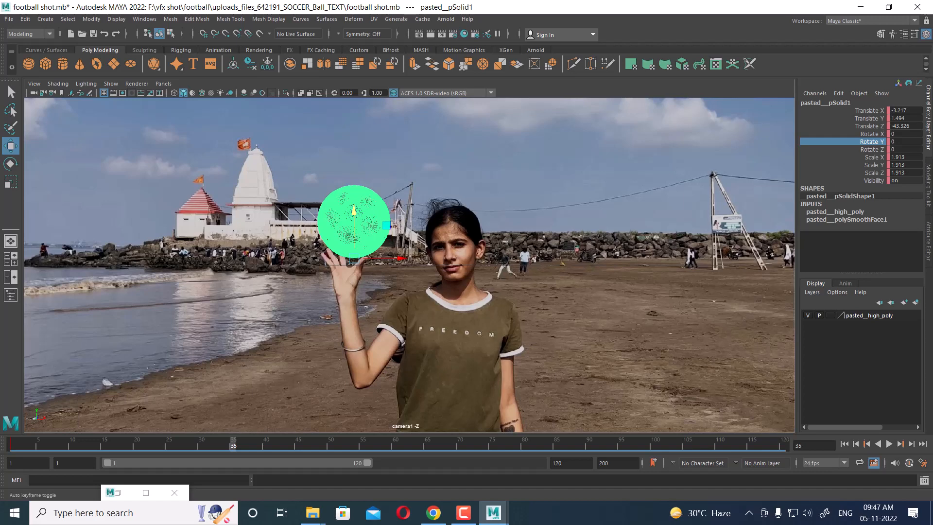
Turn on automatic keyframing and raise the football to a Translate Y of about 1.158 at frame 39.
left_click(909, 462)
key("alt+shift+v")
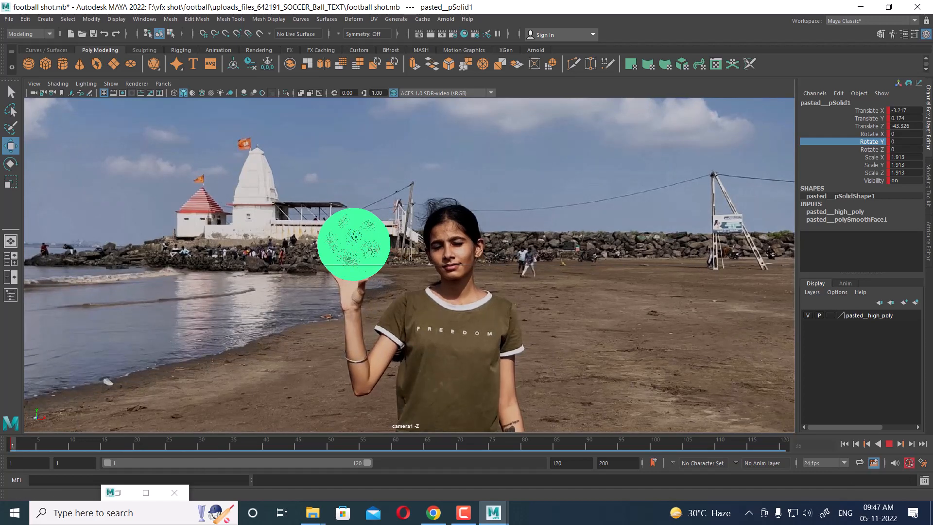
key("alt+v")
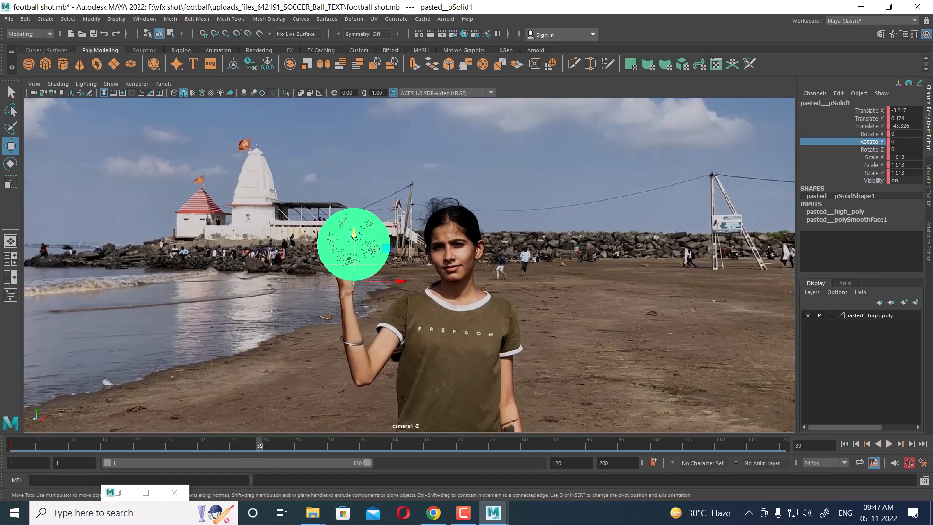
left_click_drag(354, 234, 354, 217)
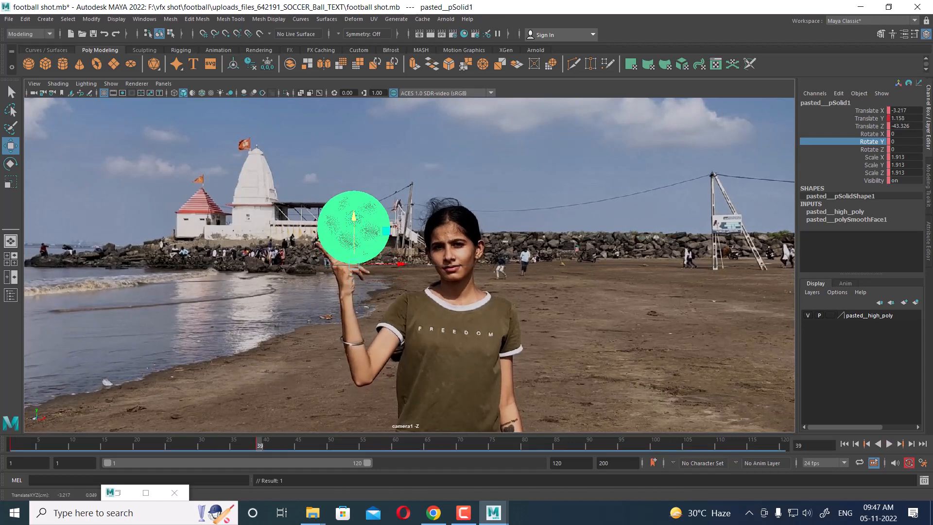
Lower the football onto the hand to a Translate Y of about 0.279 at frame 27 and play back the motion.
key("alt+v")
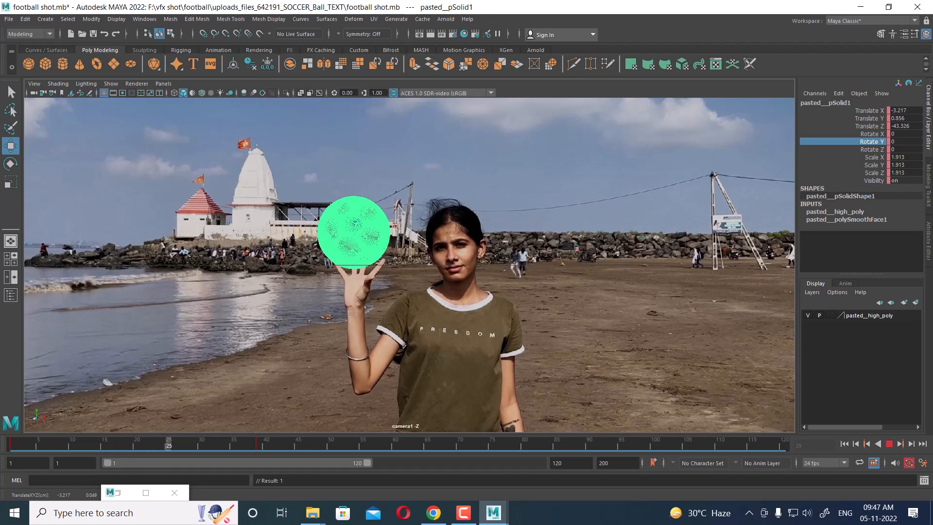
key("Escape")
left_click_drag(354, 223, 354, 234)
key("alt+v")
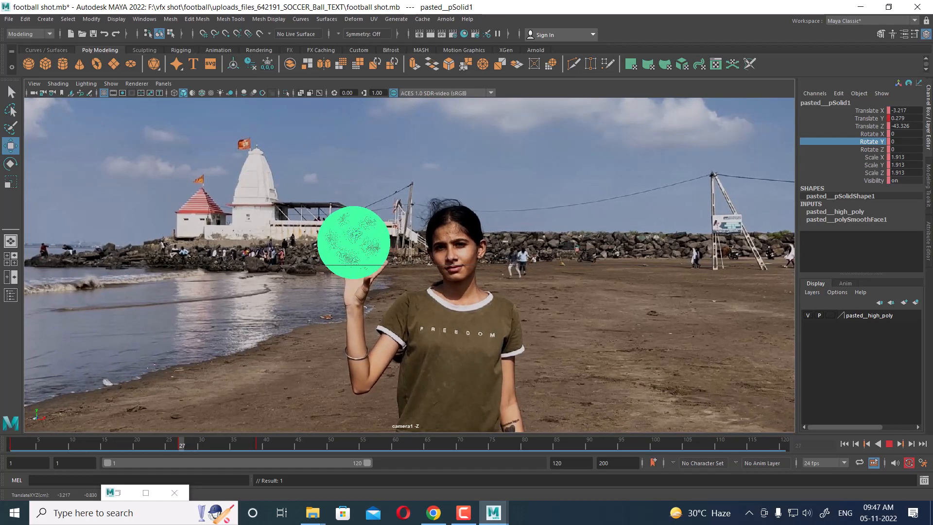
key("alt+v")
Rotate the football to about 23.7 degrees in Rotate Y at frame 39, key it, and play back the result.
key("e")
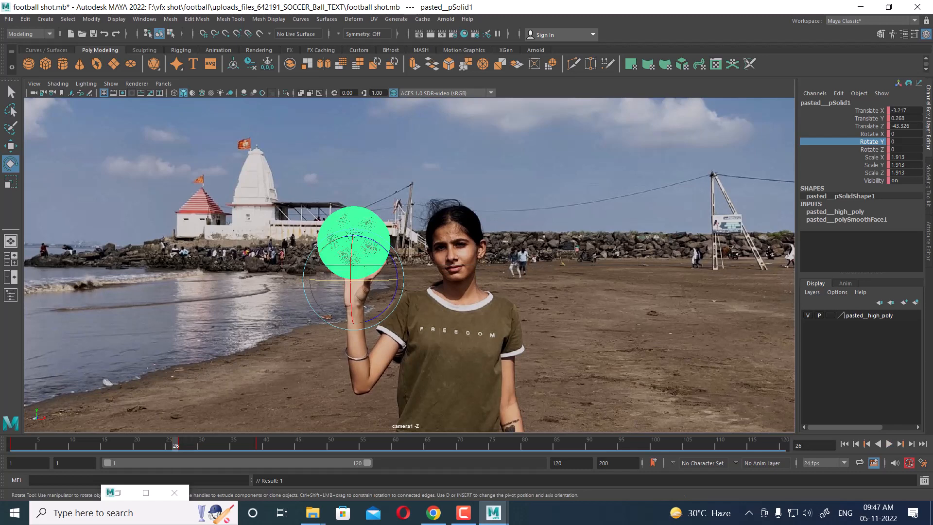
left_click(259, 443)
left_click_drag(352, 265, 368, 265)
key("s")
key("alt+v")
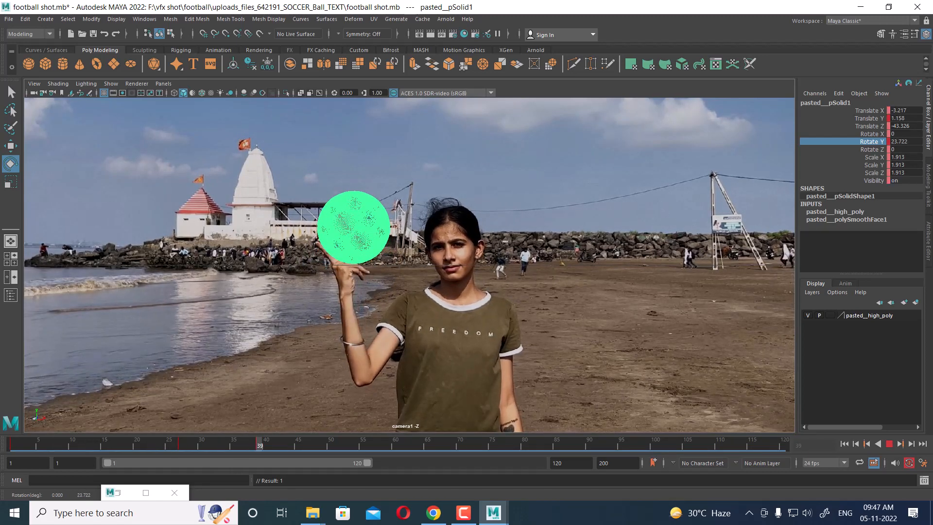
key("alt+v")
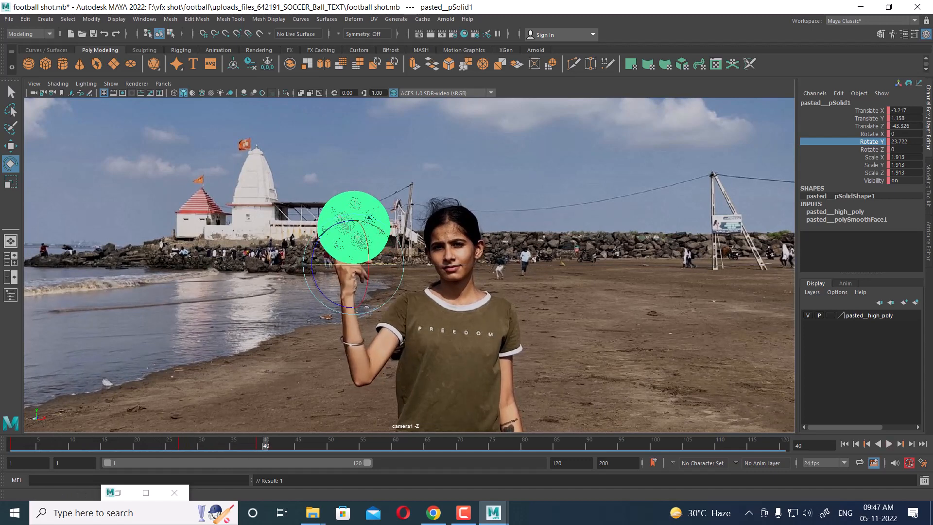
Switch to the football project folder in File Explorer, view the source clip IMG_1233.MOV, and close the video player.
mouse_move(312, 513)
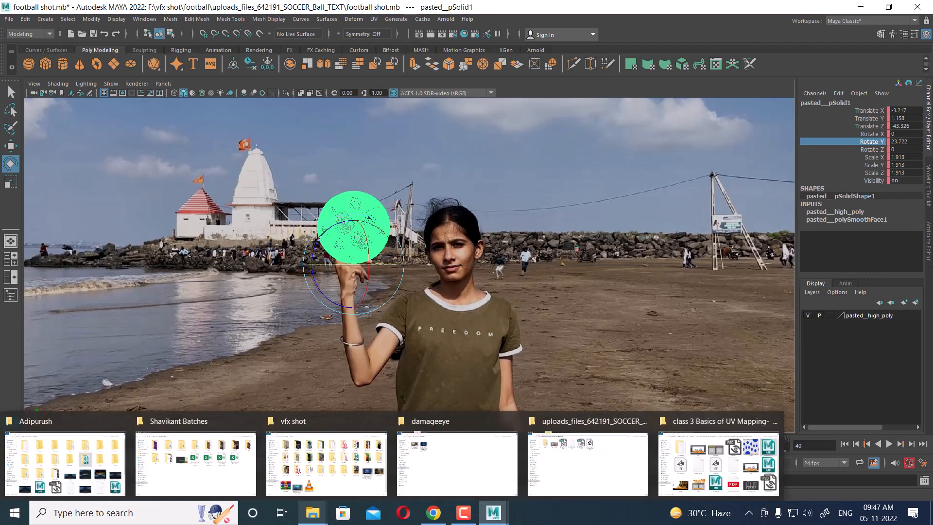
left_click(589, 462)
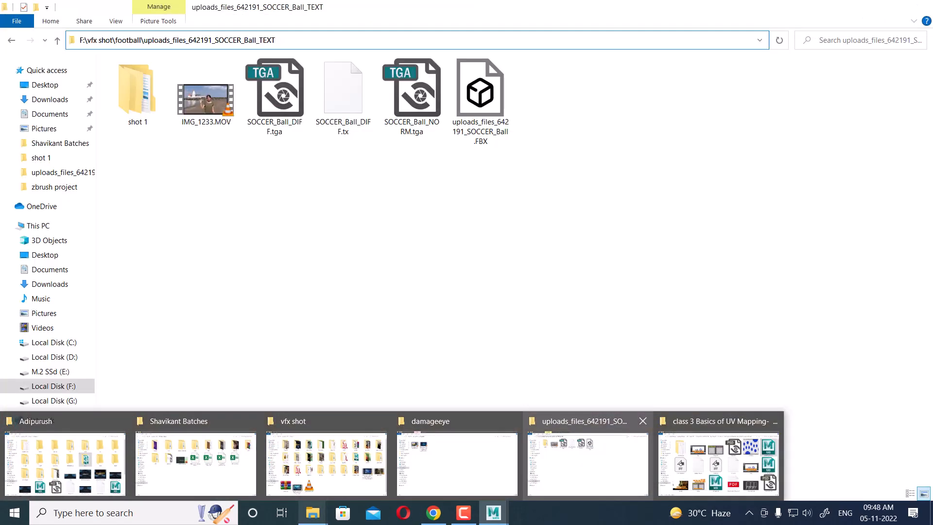
double_click(274, 95)
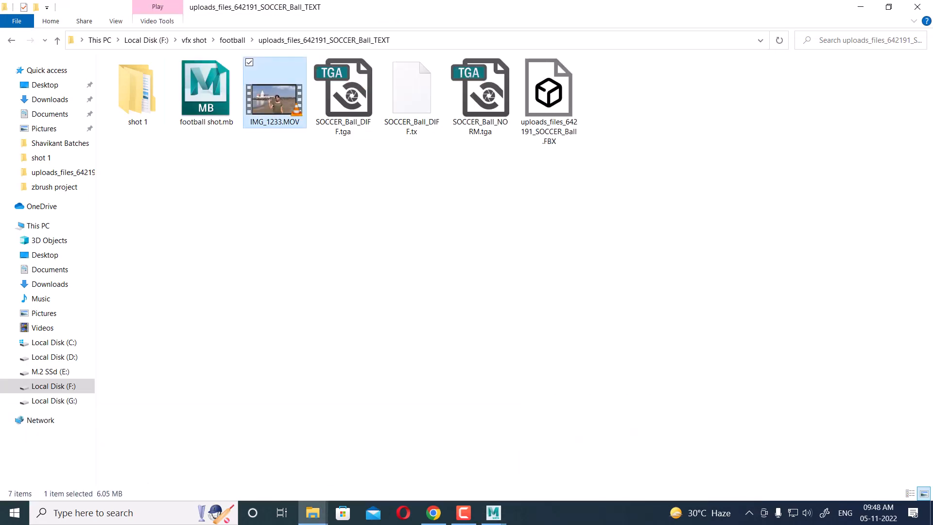
key("space")
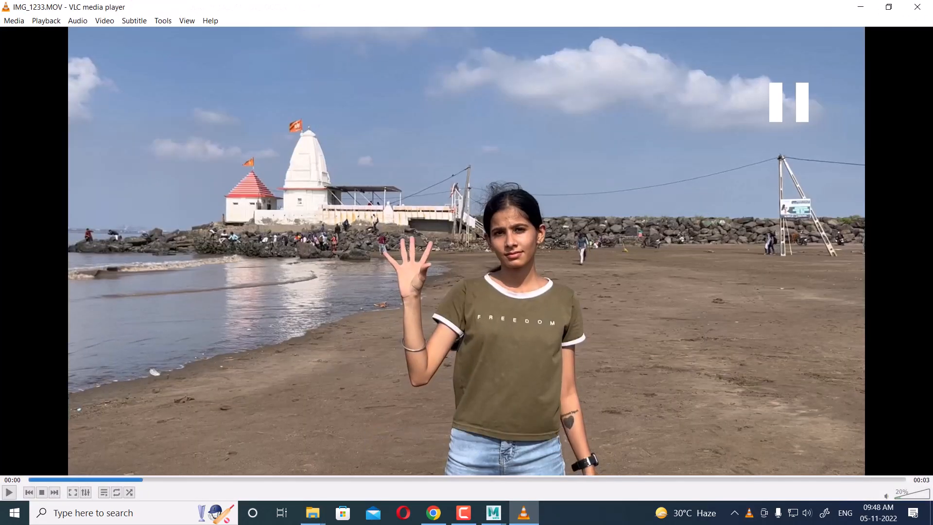
left_click(889, 7)
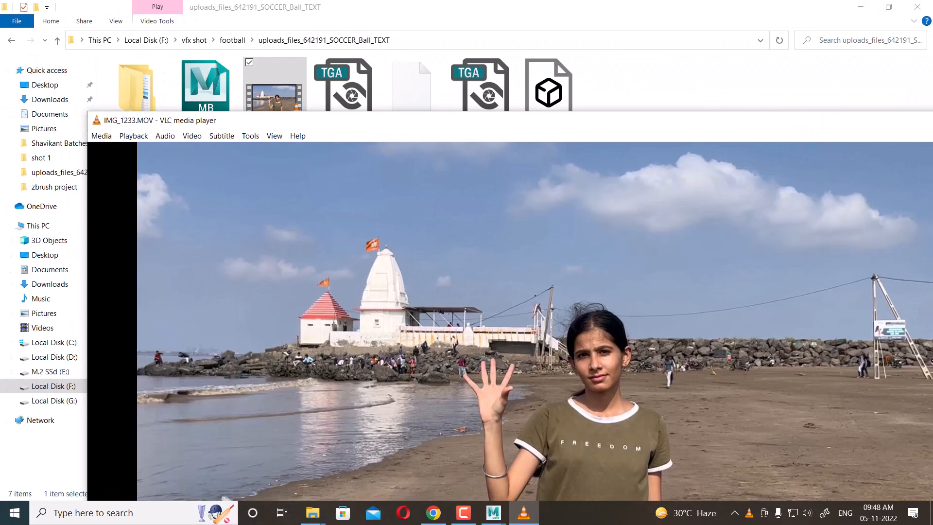
left_click_drag(826, 120, 391, 219)
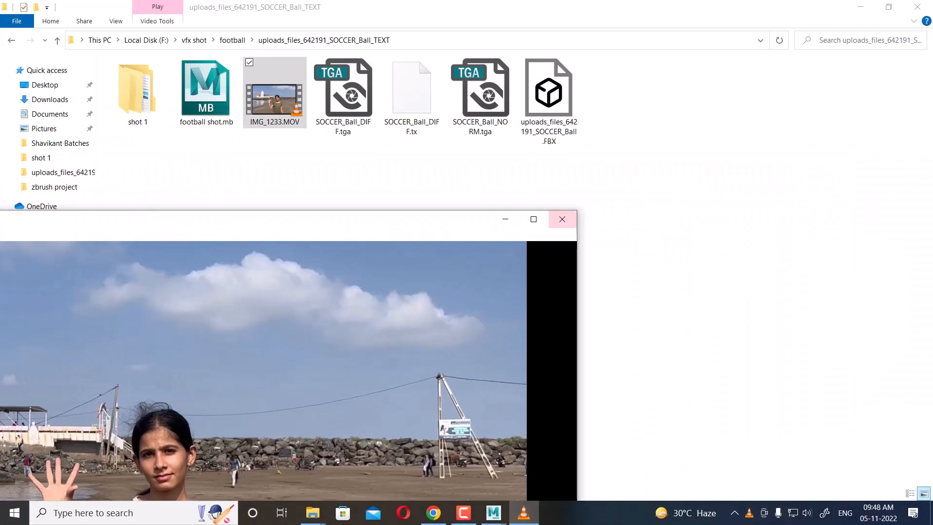
left_click(562, 219)
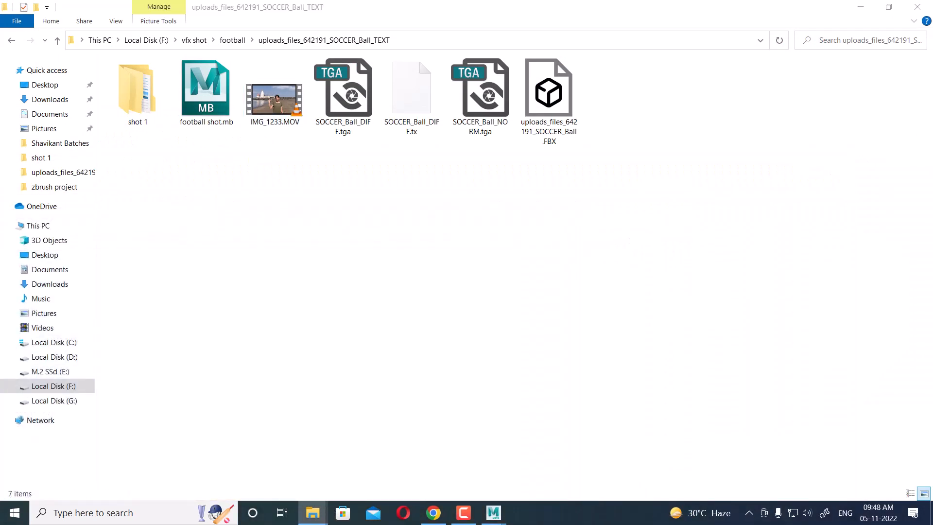
Find FCheck with the Windows search and launch it.
key("super")
type("c")
key("BackSpace")
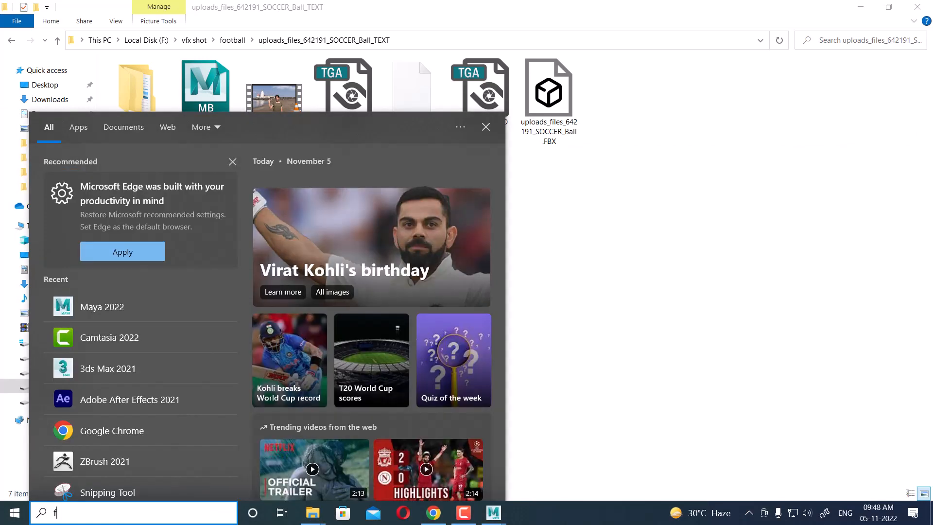
type("fc")
key("Return")
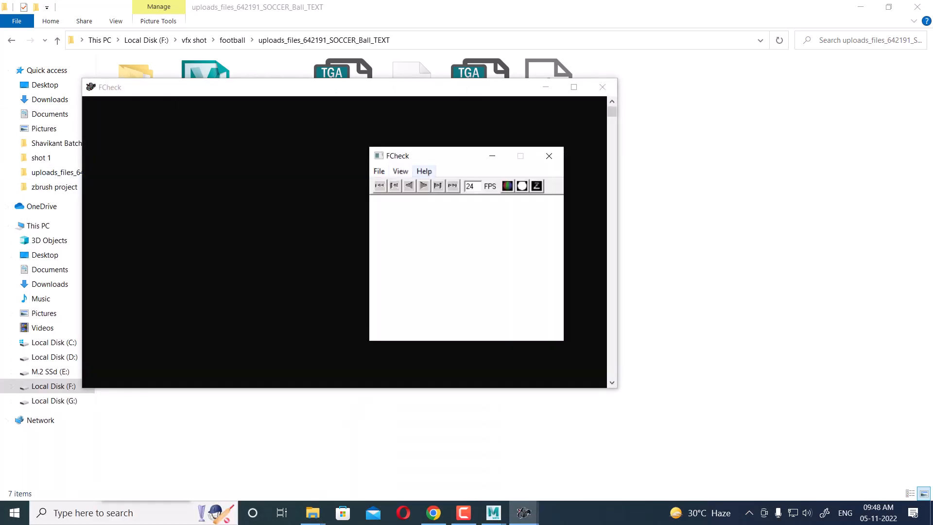
Open the IMG_football folder inside shot 1 in File Explorer and copy its full path.
left_click(681, 145)
double_click(137, 90)
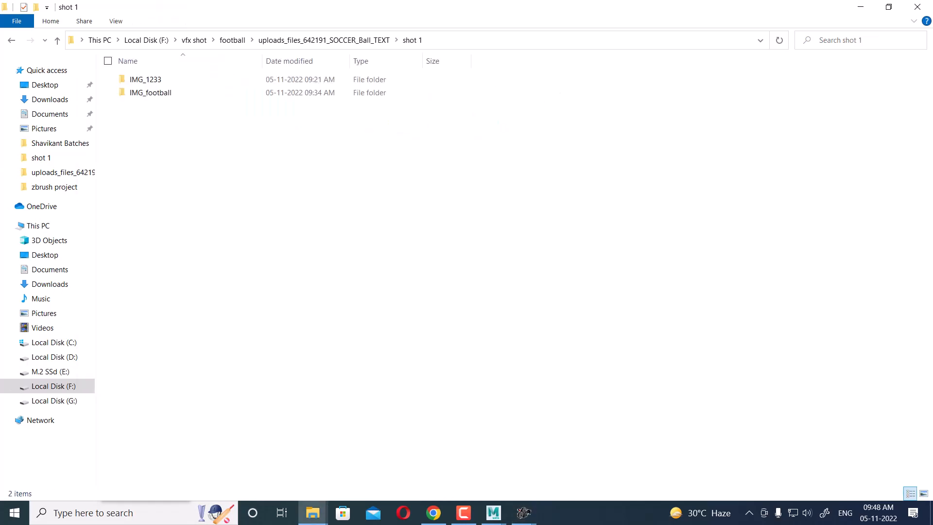
double_click(404, 93)
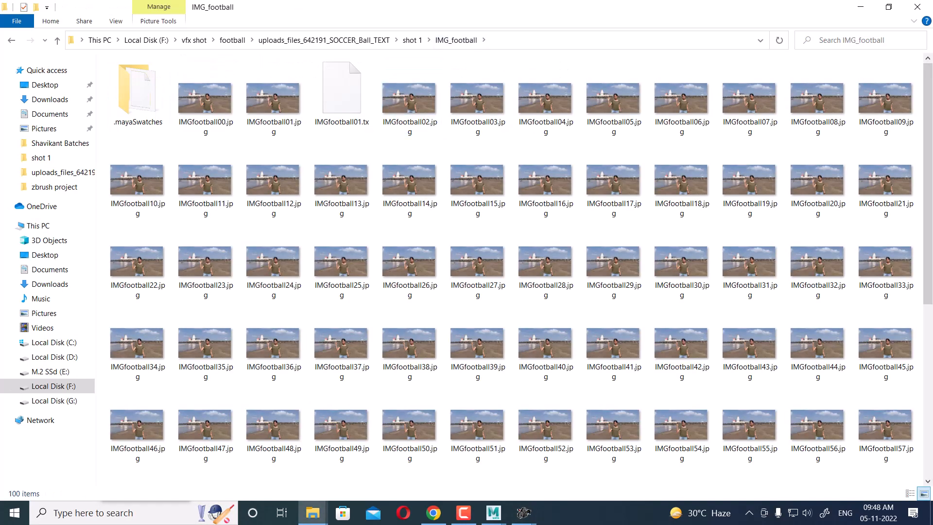
left_click(525, 40)
key("ctrl+c")
Switch to FCheck, start opening an animation, and go to the copied IMG_football folder path.
left_click(524, 513)
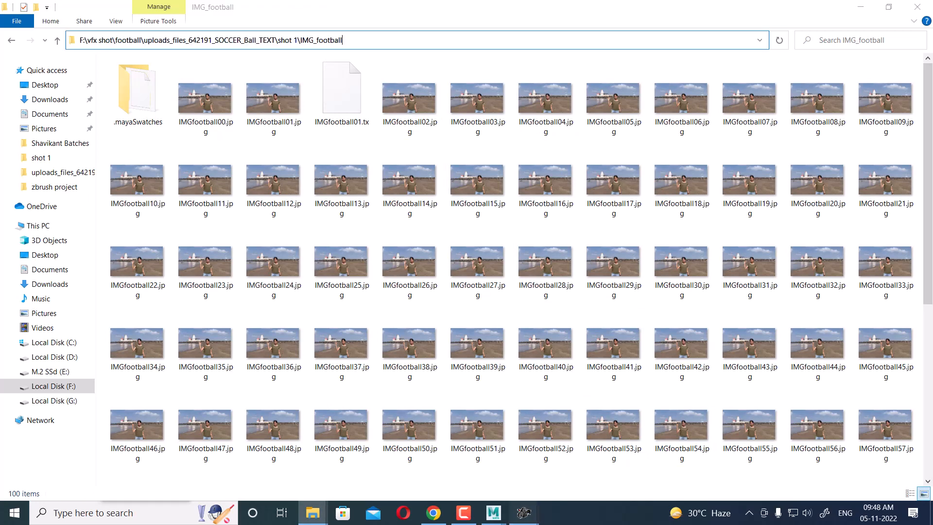
left_click(588, 462)
left_click(379, 171)
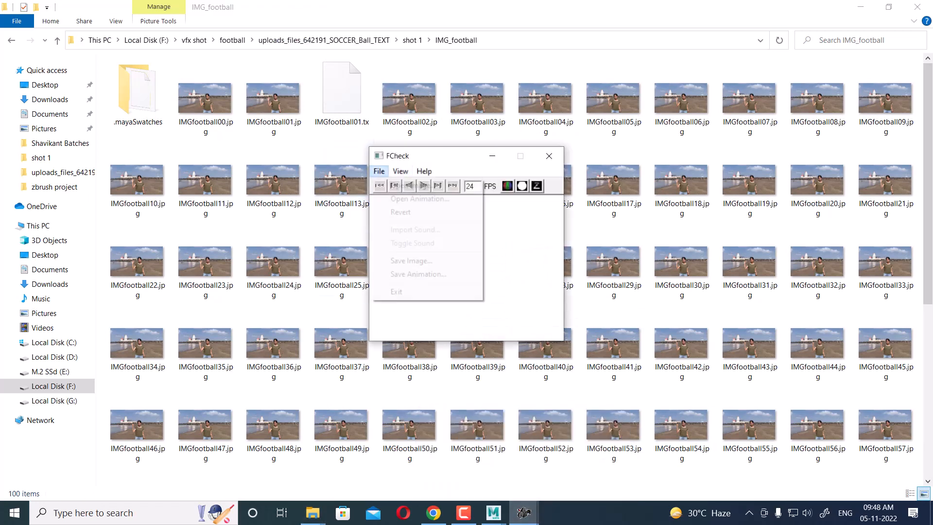
left_click(420, 198)
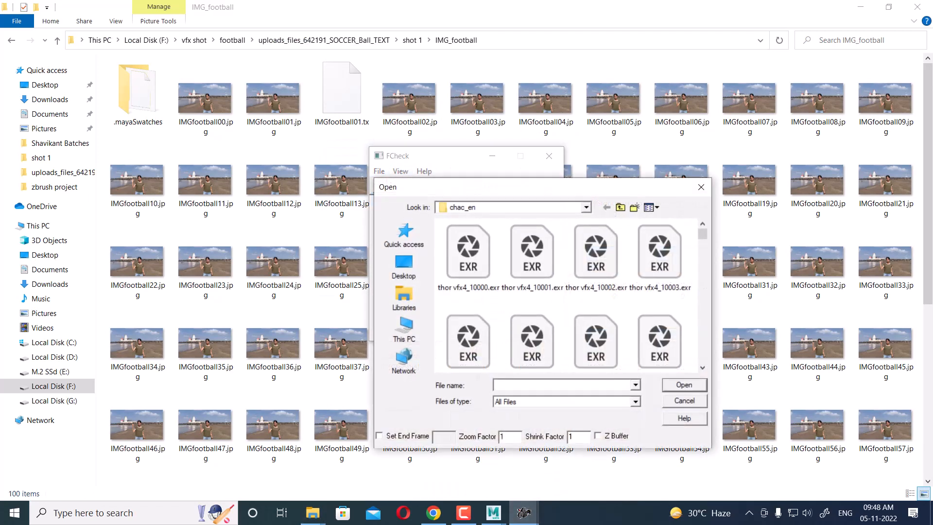
key("ctrl+v")
key("Return")
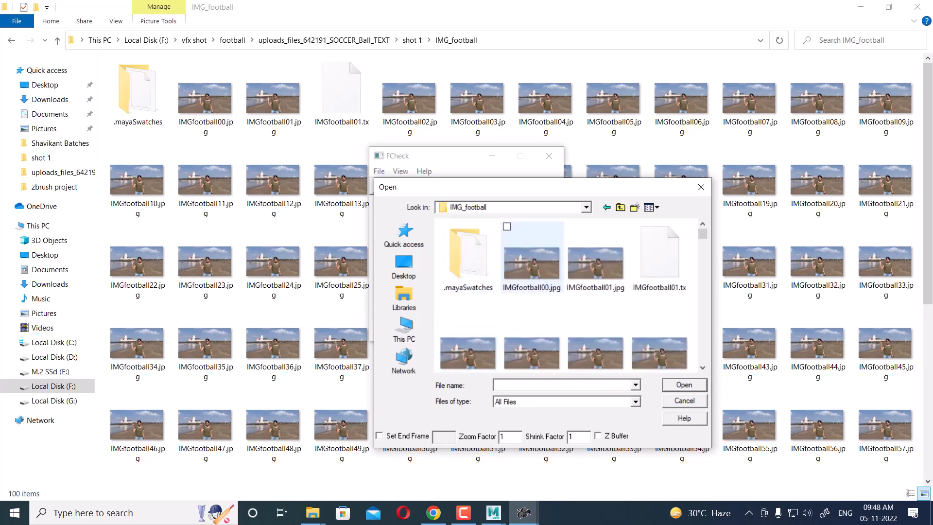
Load the image sequence starting with IMGfootball00.jpg and let it play.
scroll(532, 340, "down", 1)
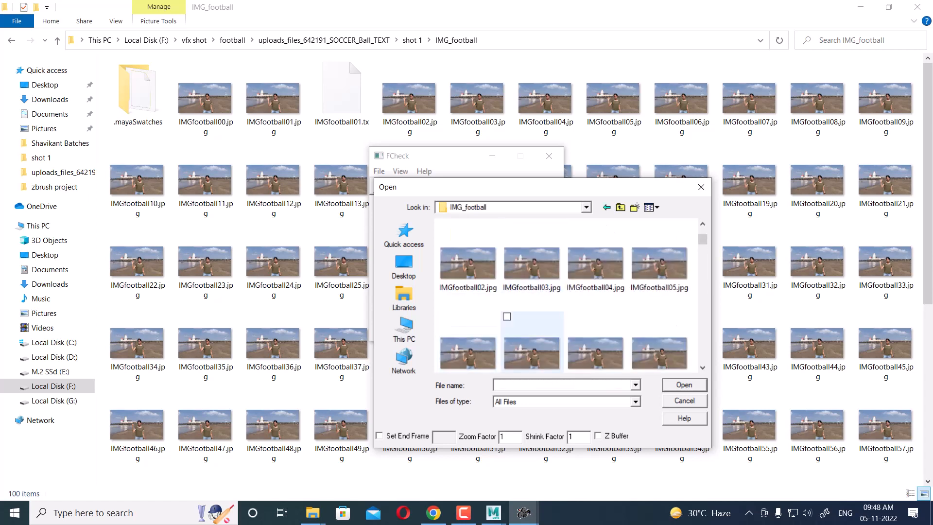
scroll(594, 282, "up", 1)
left_click(470, 349)
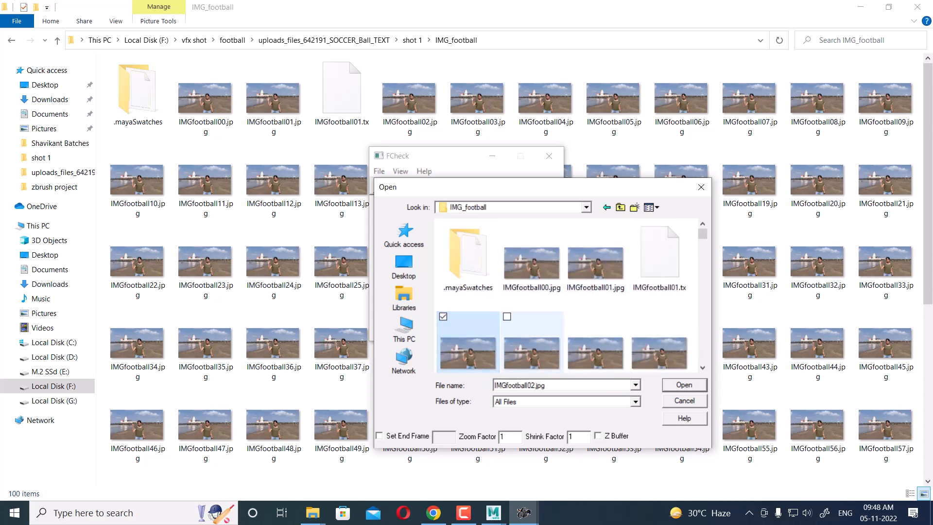
left_click(538, 265)
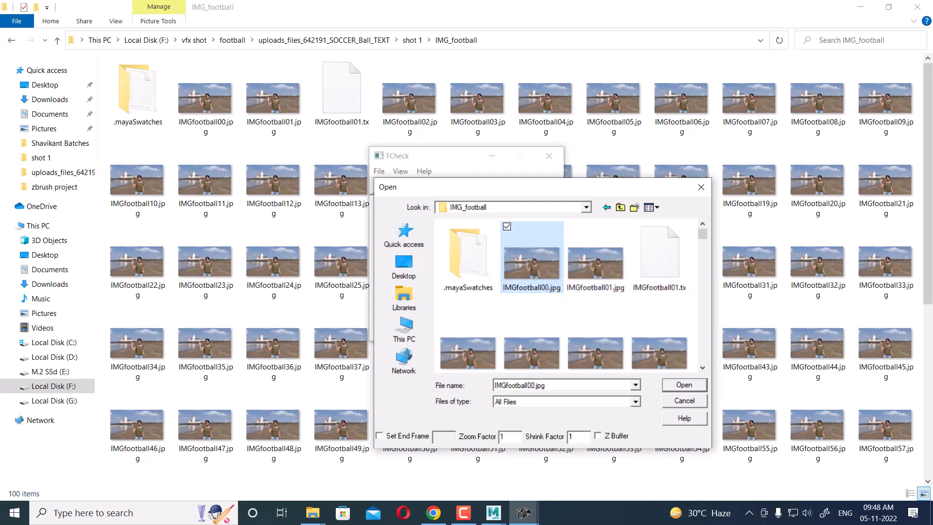
left_click(379, 436)
left_click(685, 385)
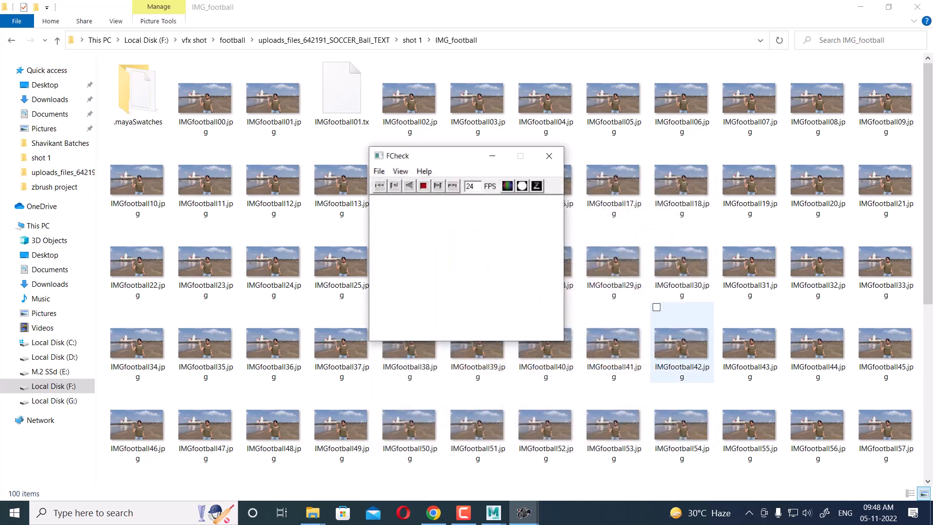
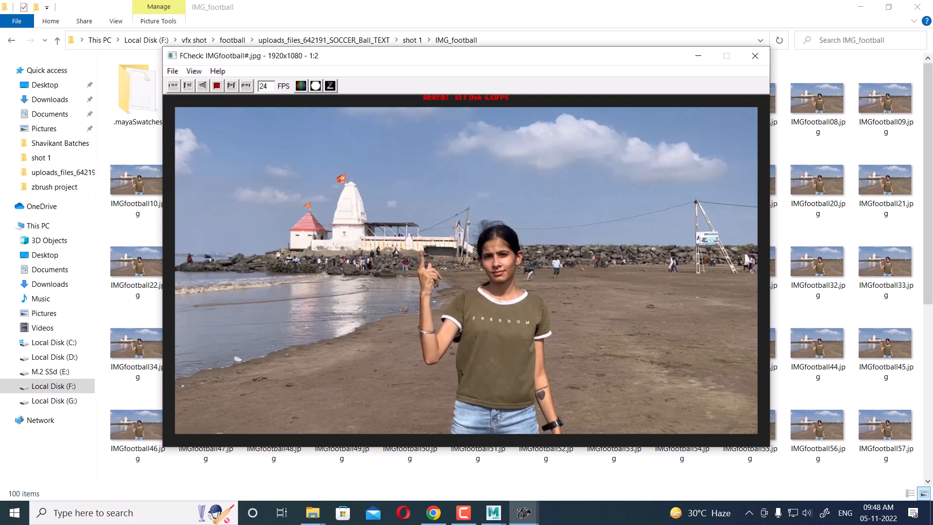
Minimize File Explorer and arrange the FCheck playback beside the Maya viewport, with the FCheck console out of the way.
left_click(861, 6)
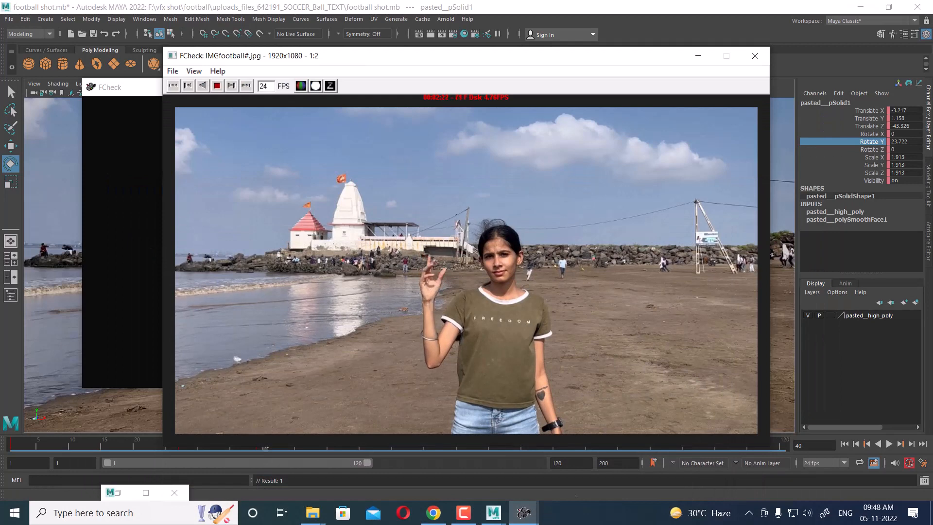
key("alt+space")
key("Escape")
left_click_drag(409, 56, 634, 75)
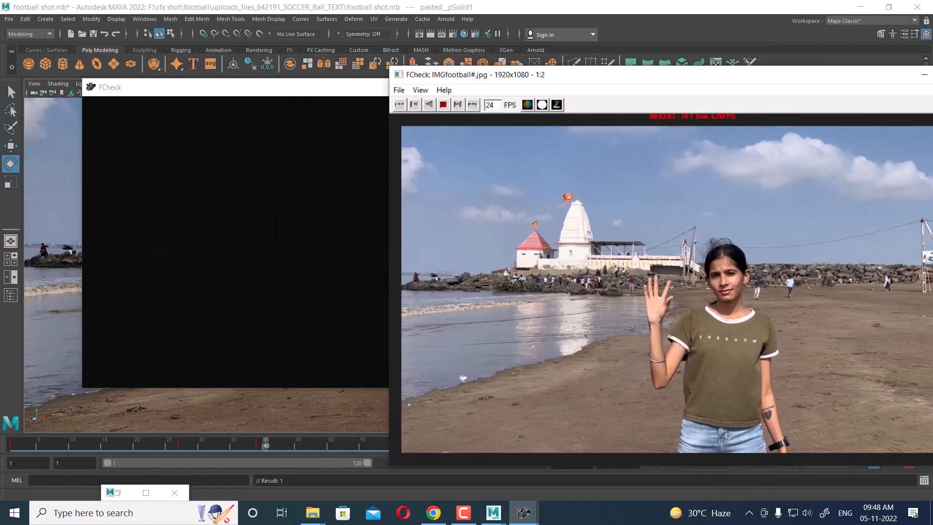
left_click_drag(296, 88, 412, 225)
left_click(661, 224)
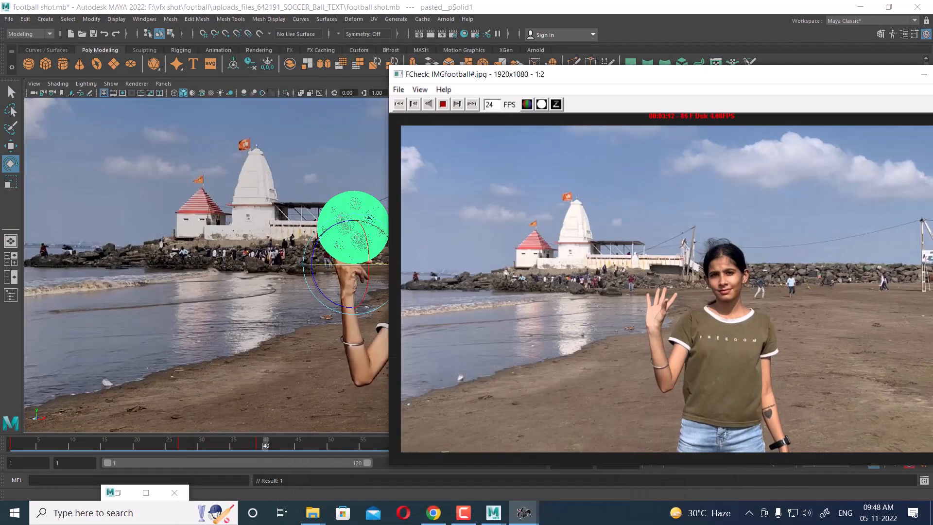
left_click_drag(632, 74, 626, 55)
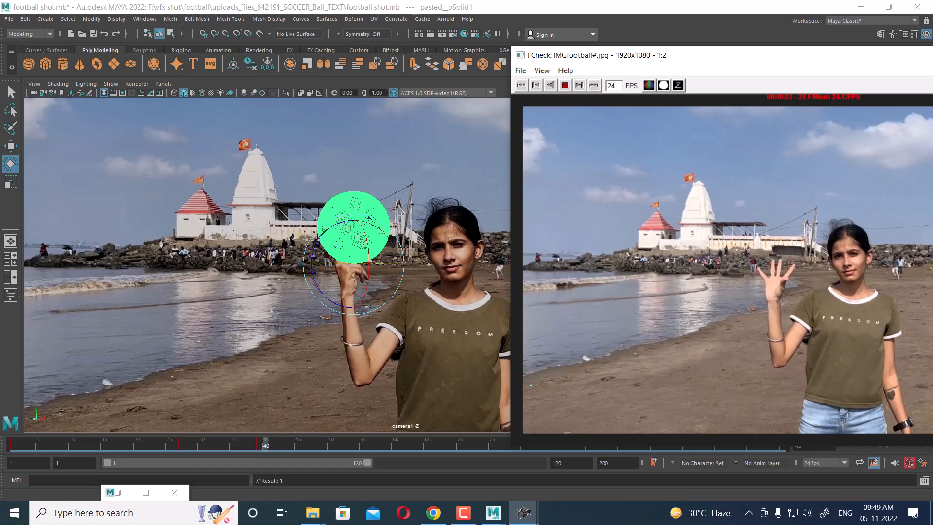
At frame 48, move the football onto the raised finger at about Translate X -3.47 and Translate Y 2.645.
mouse_move(129, 445)
left_mouse_down()
mouse_move(296, 444)
mouse_move(175, 444)
mouse_move(259, 444)
left_mouse_up()
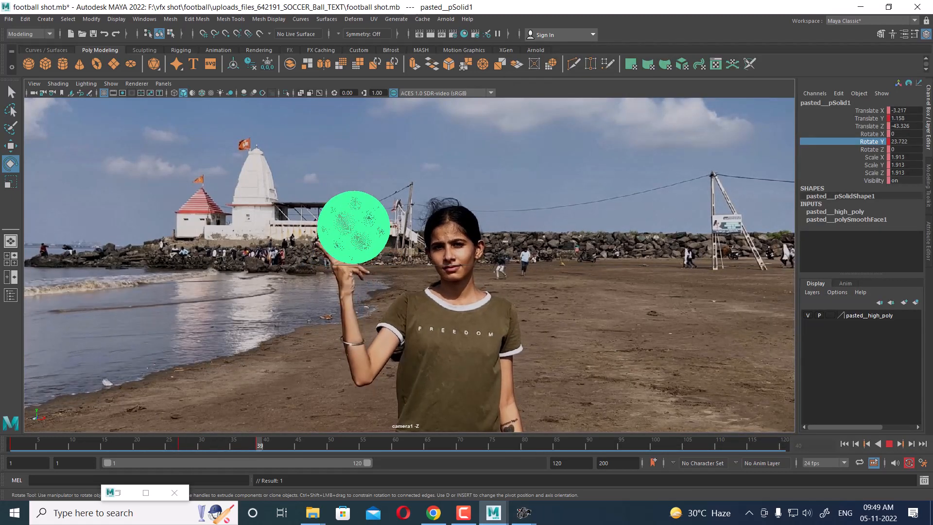
key("Escape")
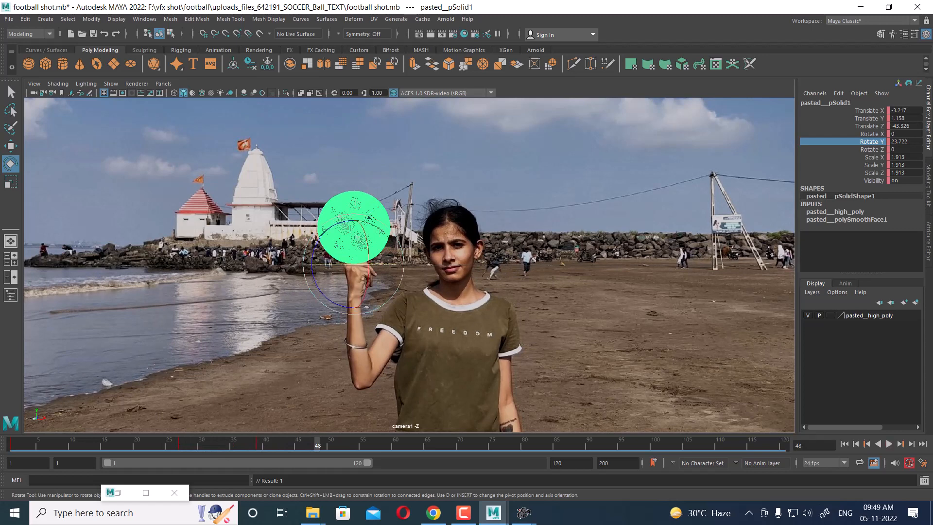
key("w")
left_click_drag(354, 243, 354, 216)
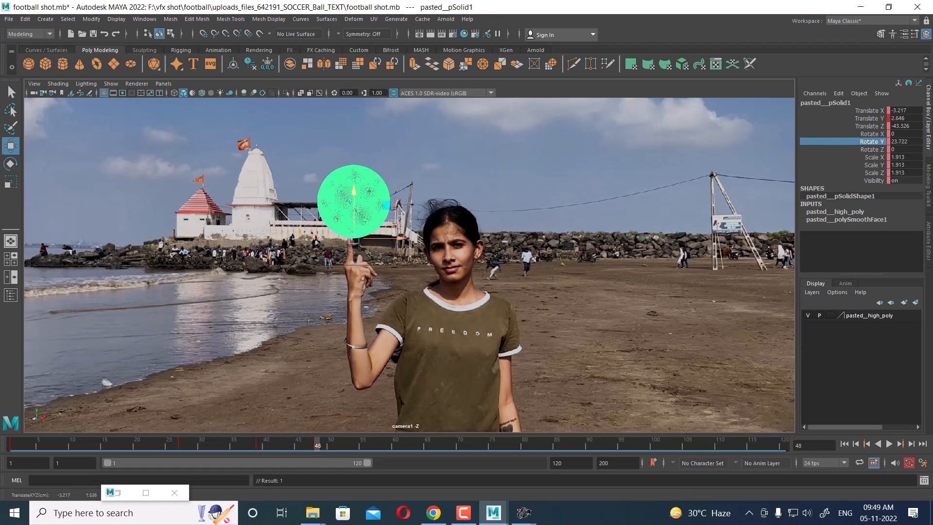
left_click_drag(404, 238, 399, 238)
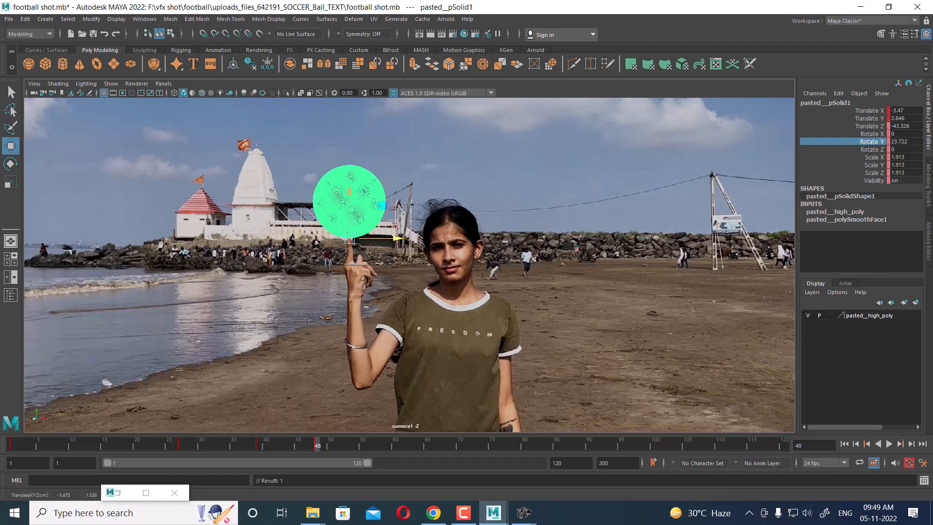
left_click_drag(349, 190, 350, 189)
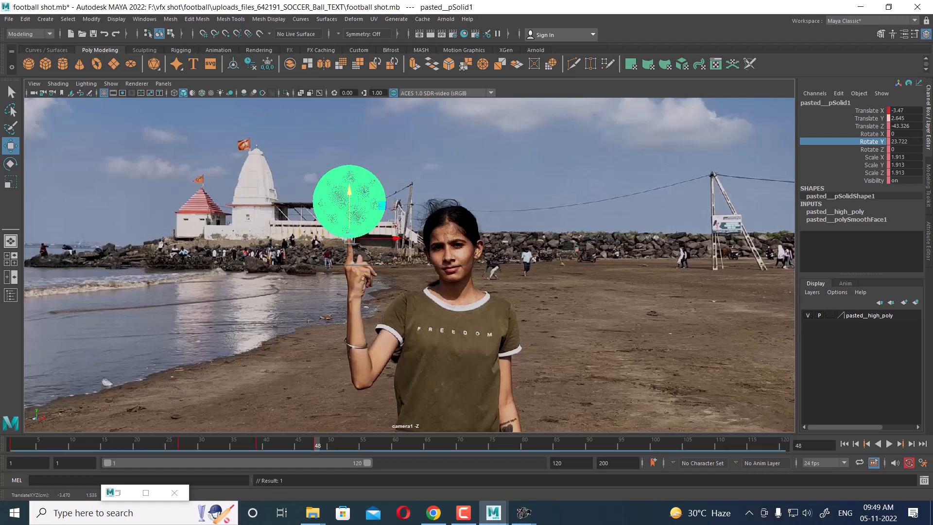
Play the animation from frame 1 and check the football's motion against the hand between frames 34 and 39.
left_click_drag(317, 445, 12, 445)
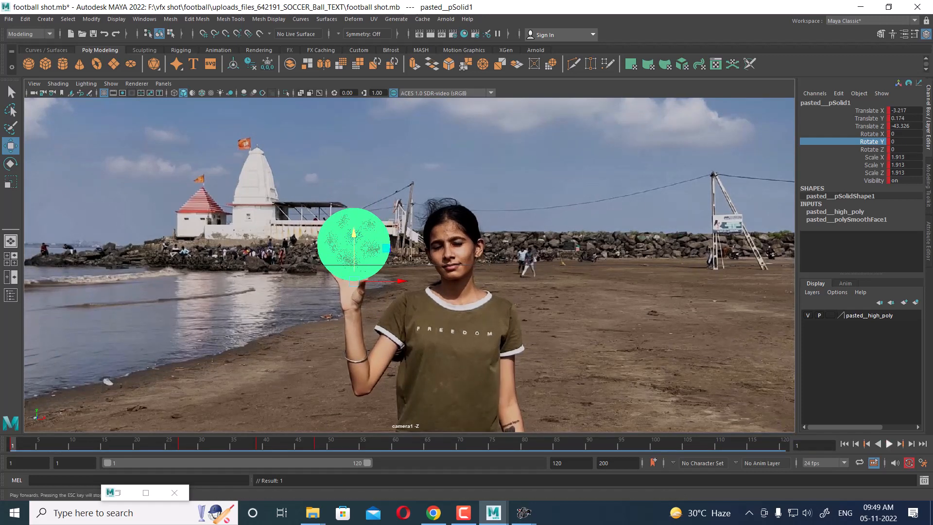
left_click(889, 444)
left_click(889, 444)
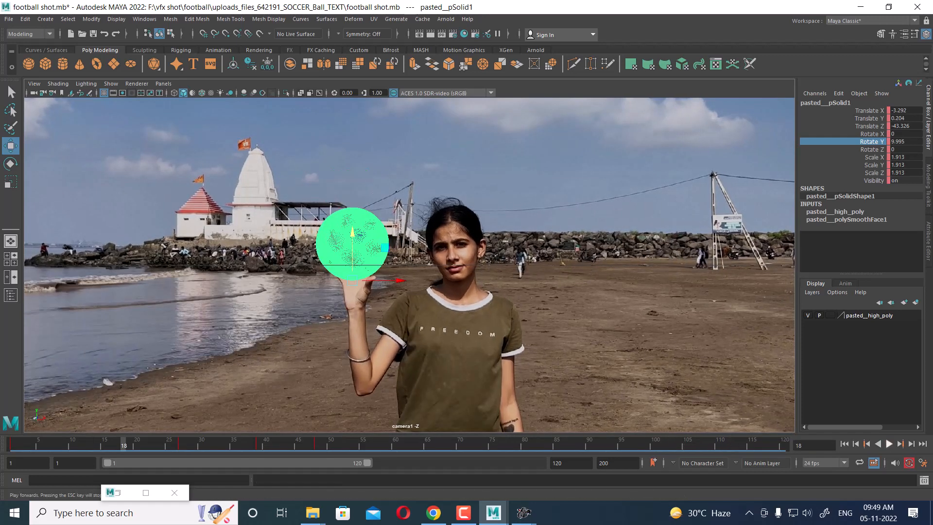
left_click(889, 444)
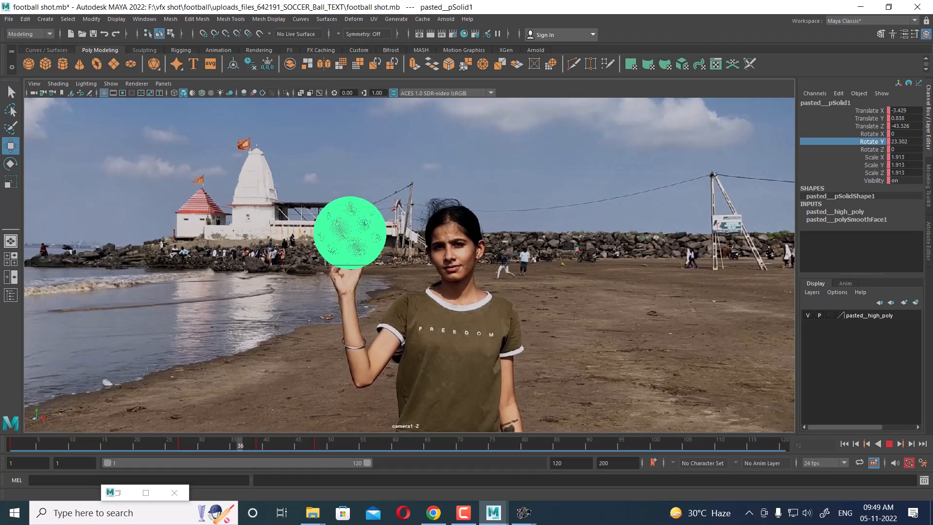
key("Escape")
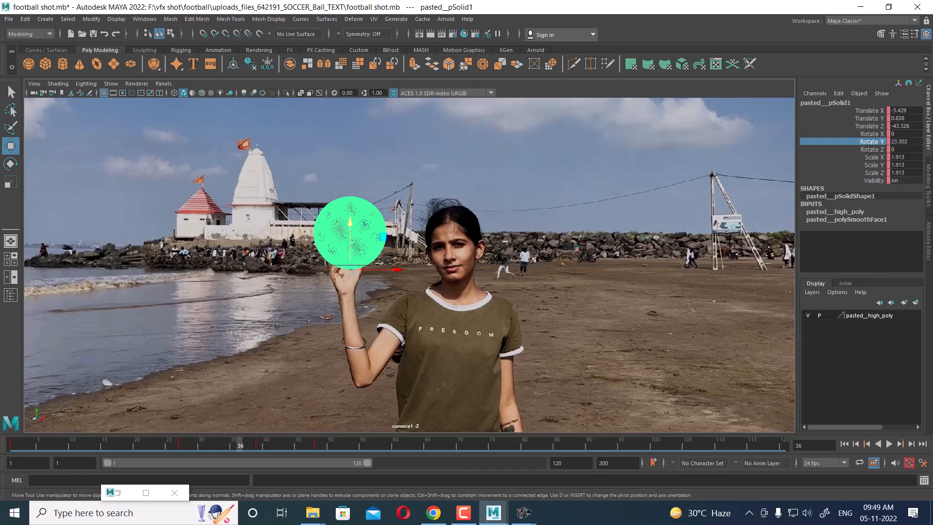
key("alt+v")
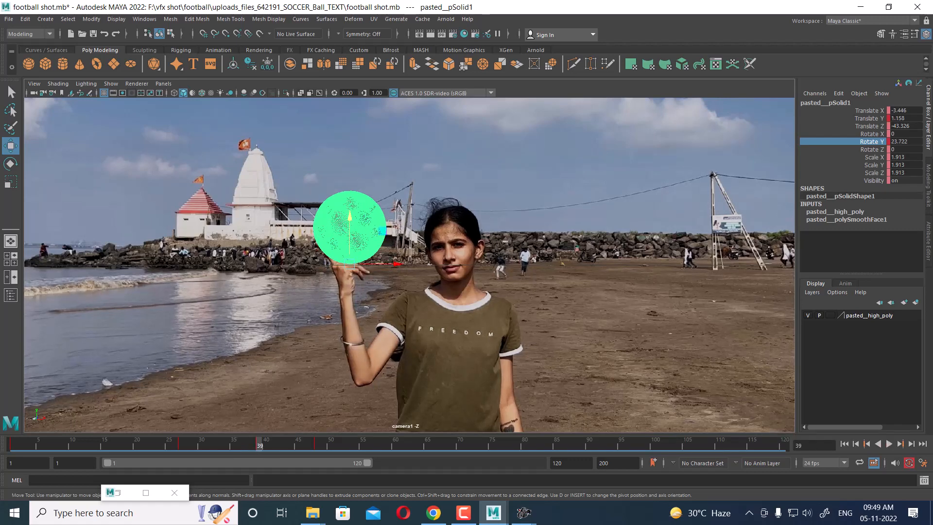
key("alt+v")
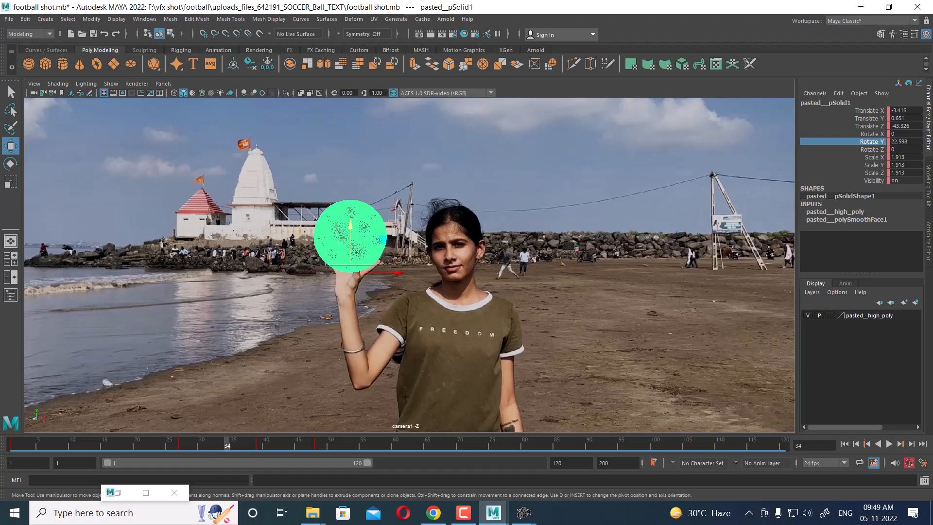
Try rotating the football to about 89.7 degrees in Rotate Y at frame 34, play it back, and undo the rotation.
key("e")
left_click_drag(340, 273, 390, 274)
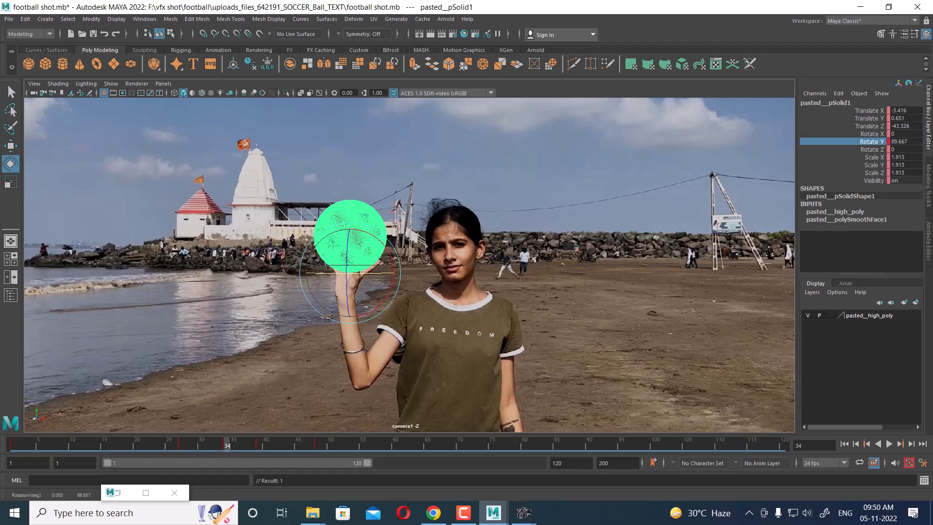
key("alt+v")
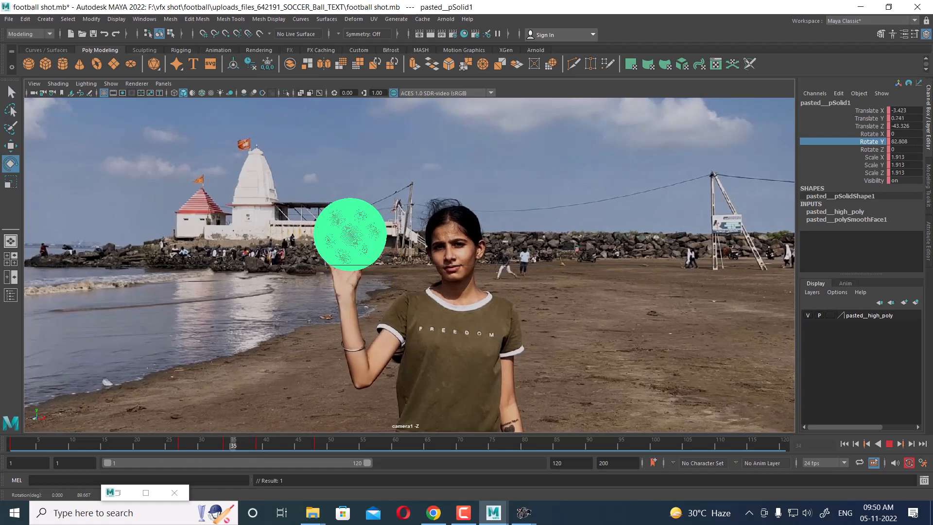
key("alt+v")
key("ctrl+z")
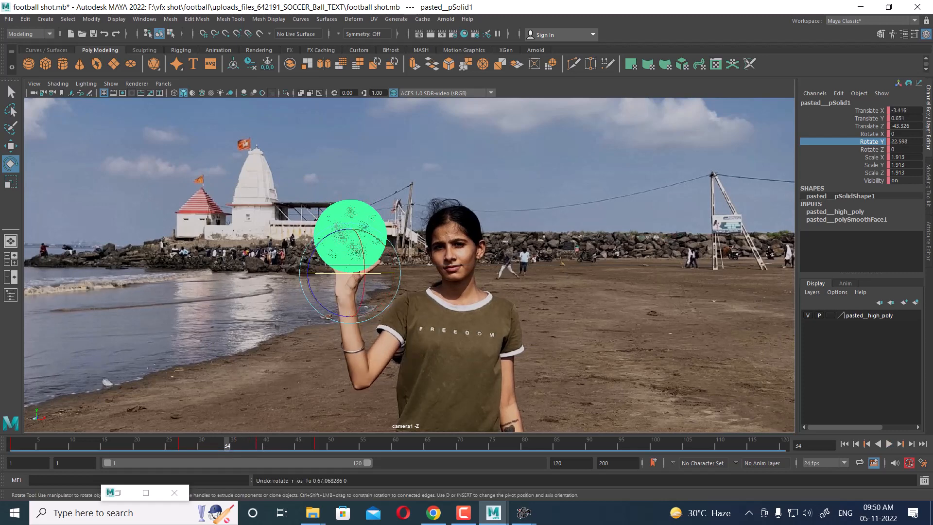
Rotate the football to about 43.7 degrees in Rotate Y at frame 37 and play back the motion.
key("alt")
key("alt+v")
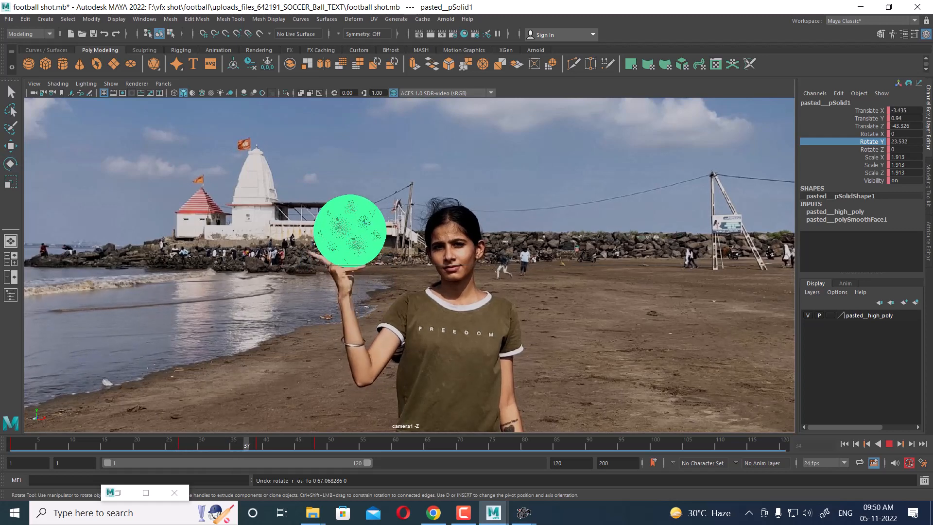
key("alt+v")
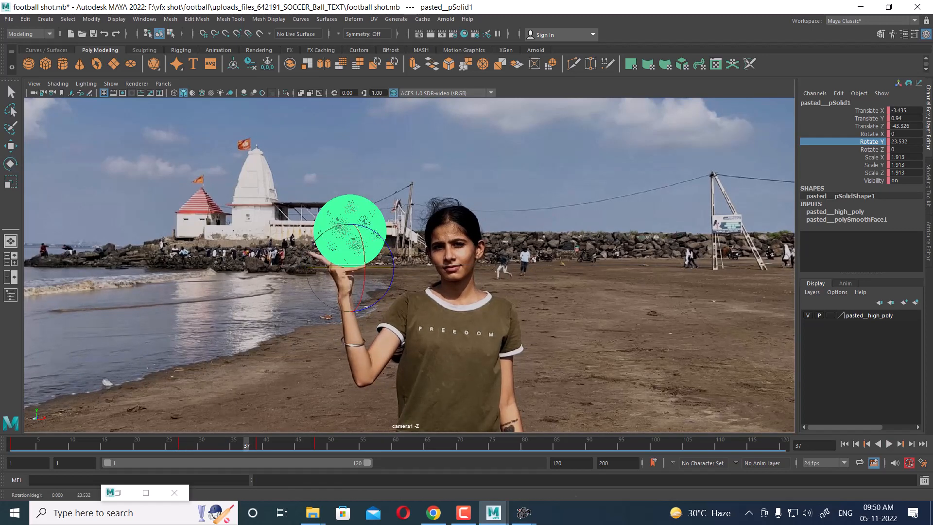
left_click_drag(351, 268, 360, 268)
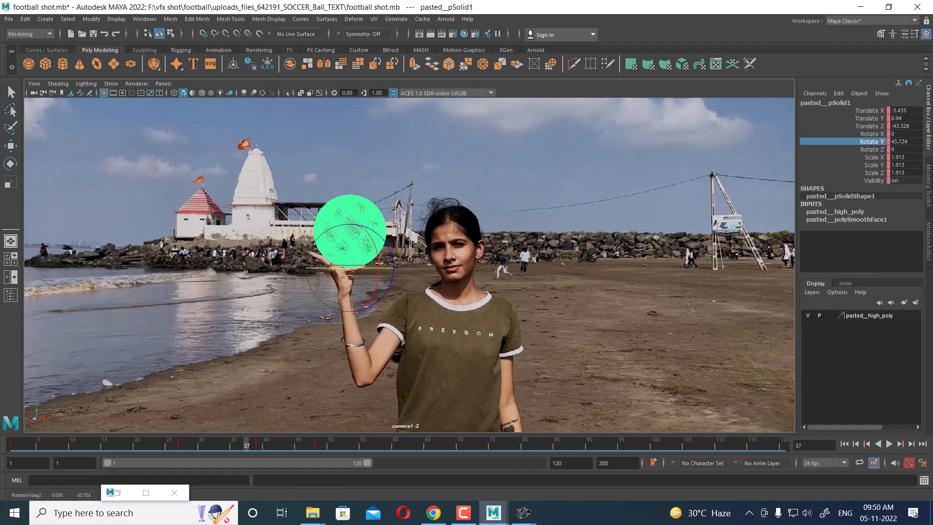
key("alt+v")
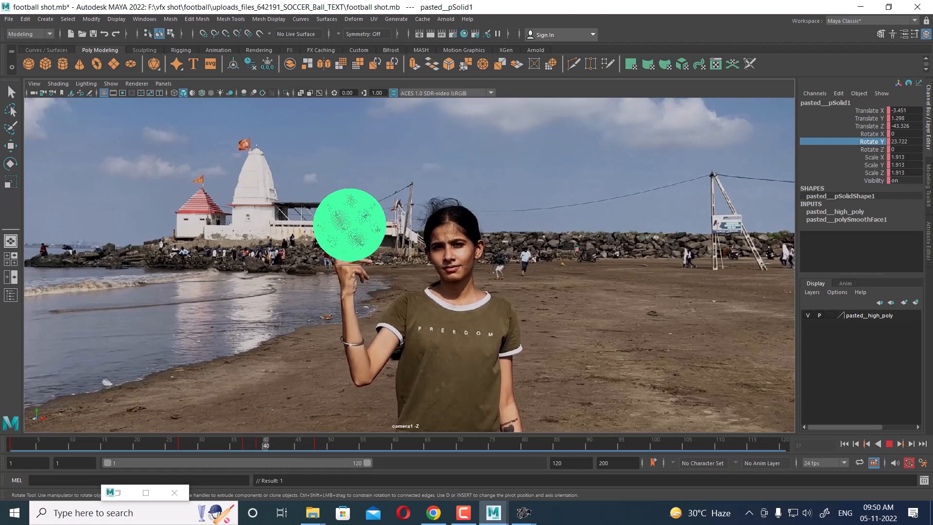
At frame 42, raise the football onto the raised fingertip at about Translate Y 2.704.
key("alt+v")
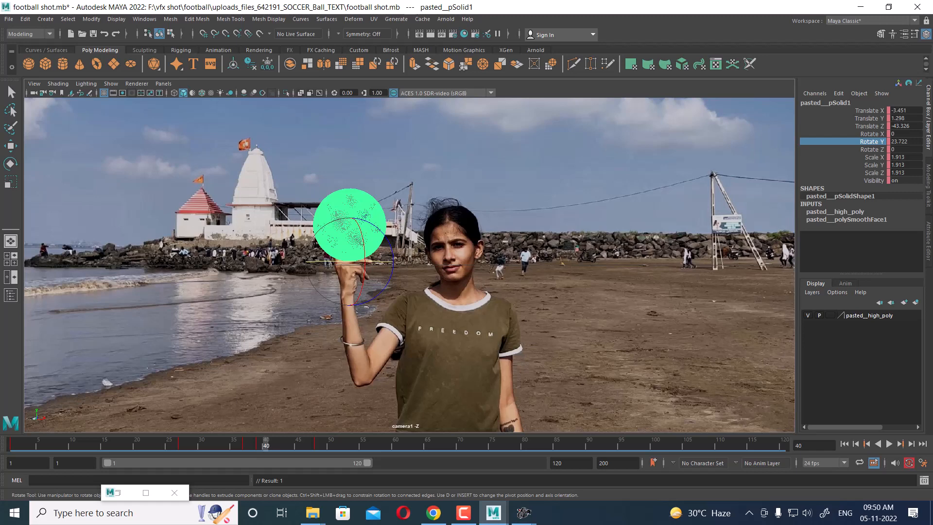
key("alt+v")
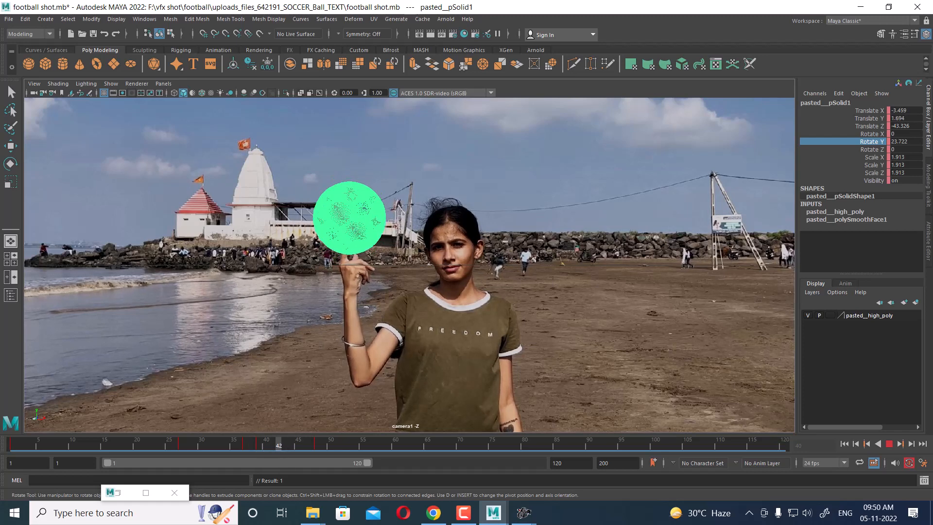
key("Escape")
key("w")
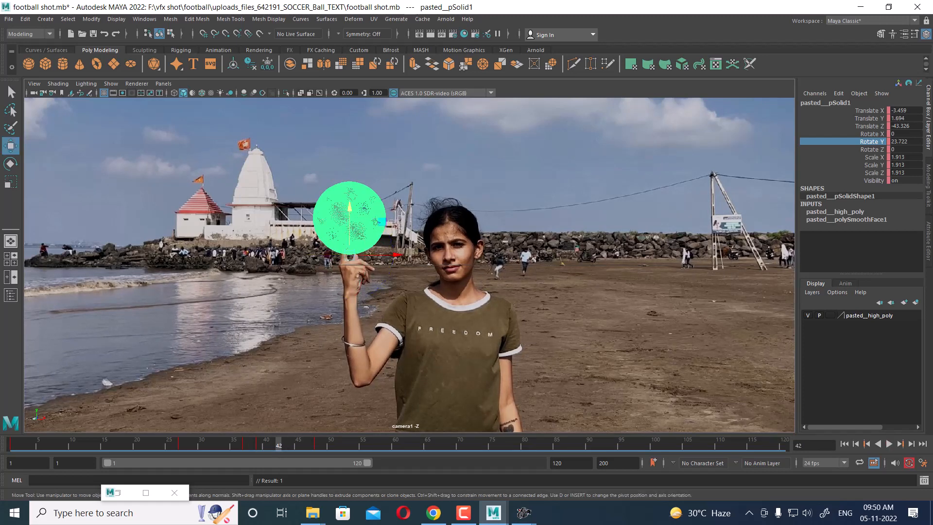
left_click_drag(350, 206, 350, 188)
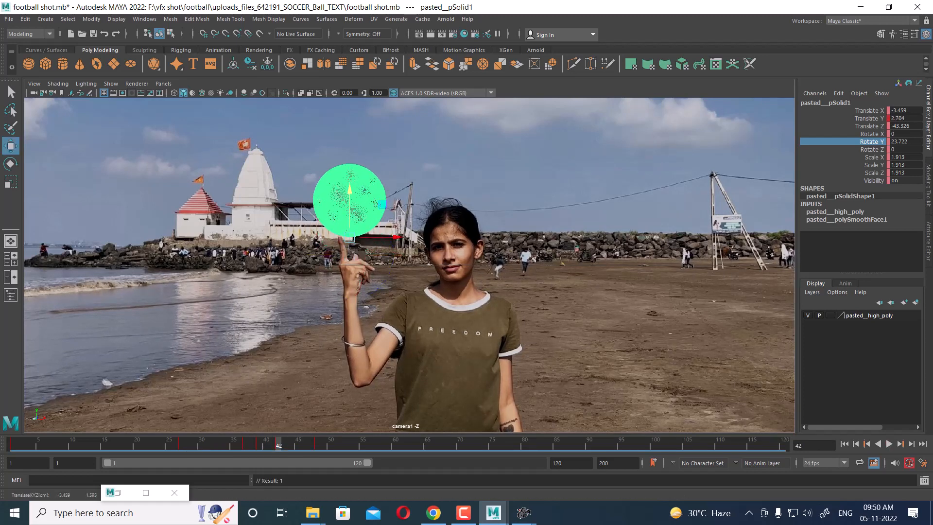
Play the animation forward and backward and check how the football follows the hand up to the raised finger.
key("alt+v")
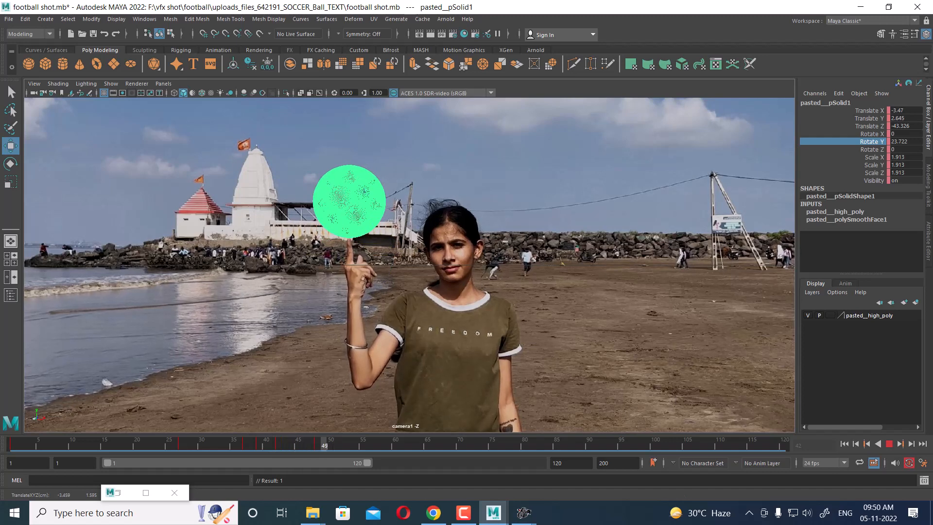
key("Escape")
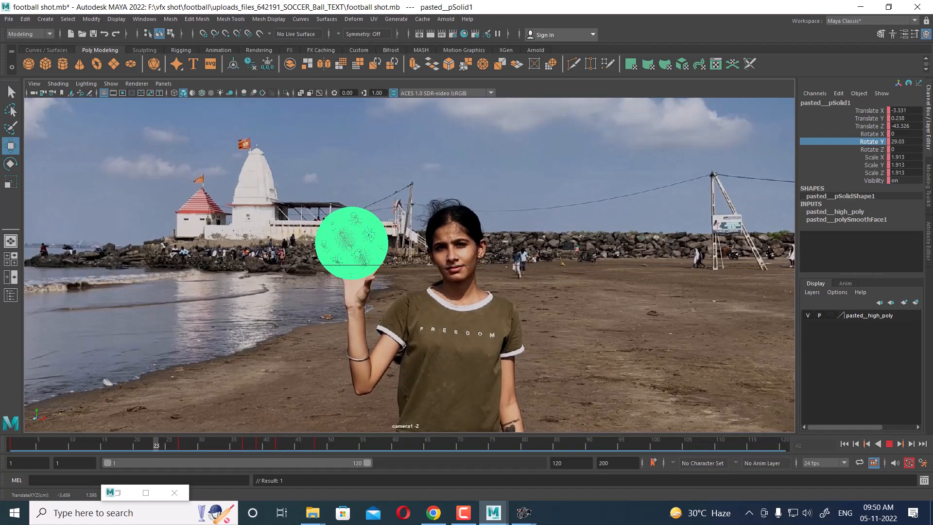
key("alt+v")
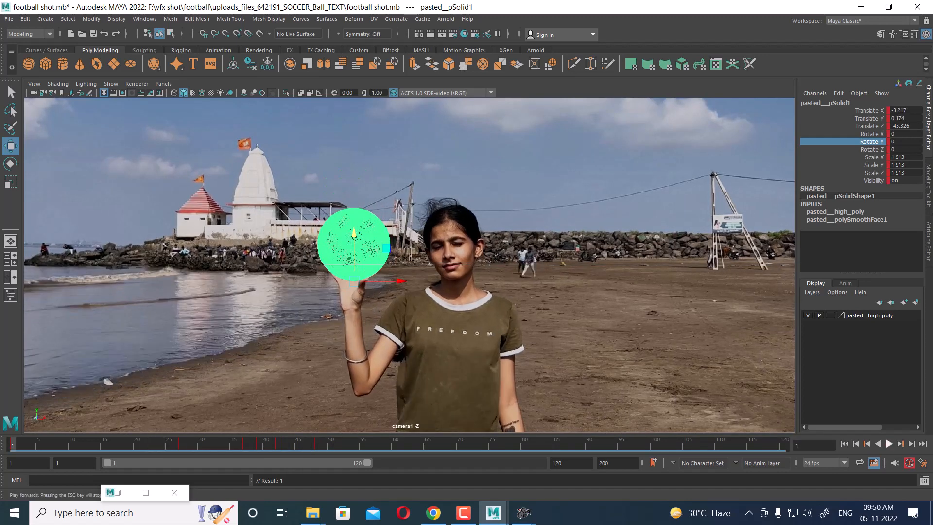
left_click(878, 444)
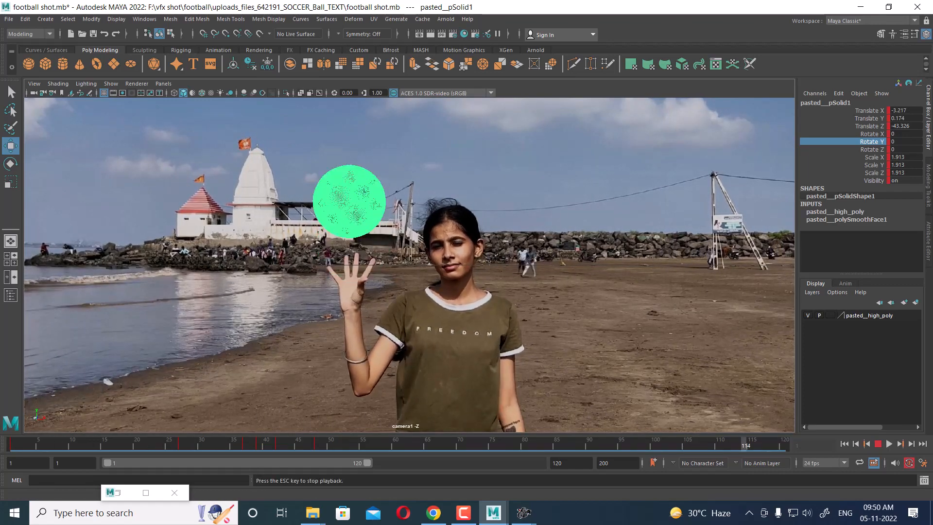
left_click(889, 444)
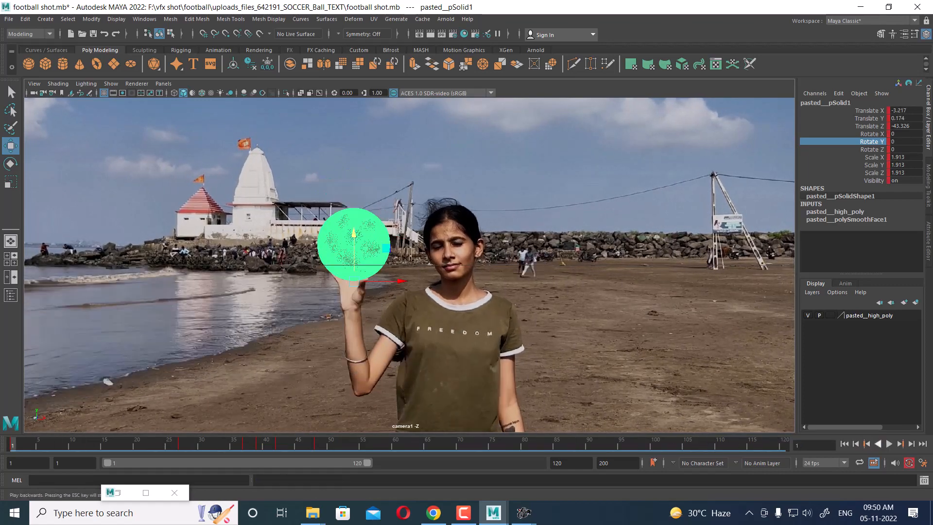
key("Escape")
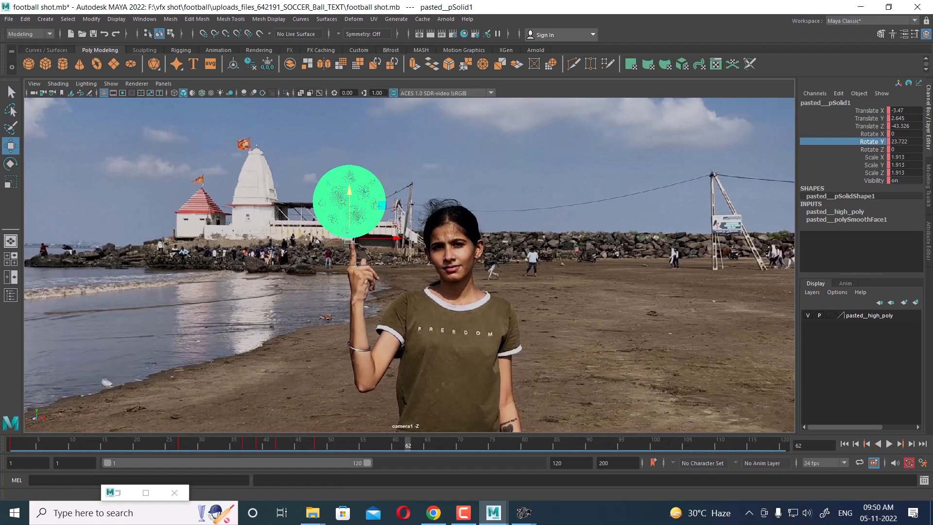
key("alt+v")
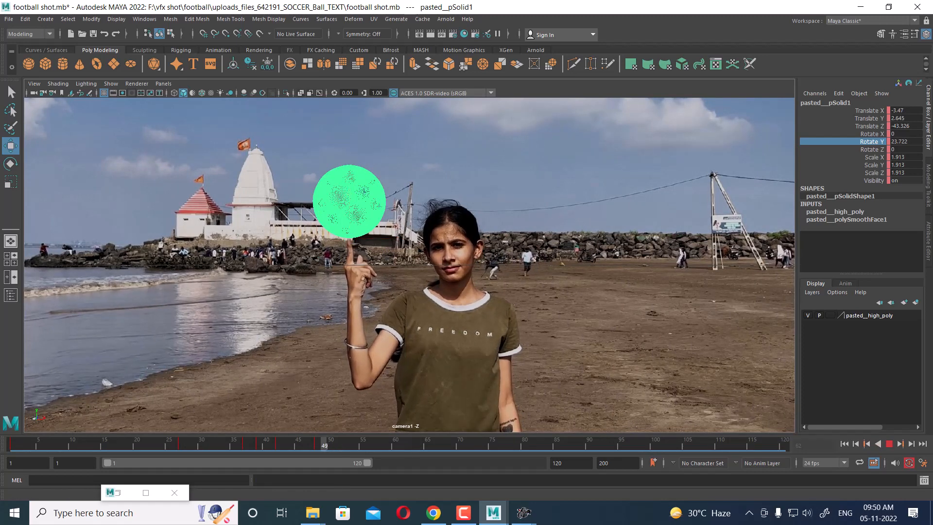
key("Escape")
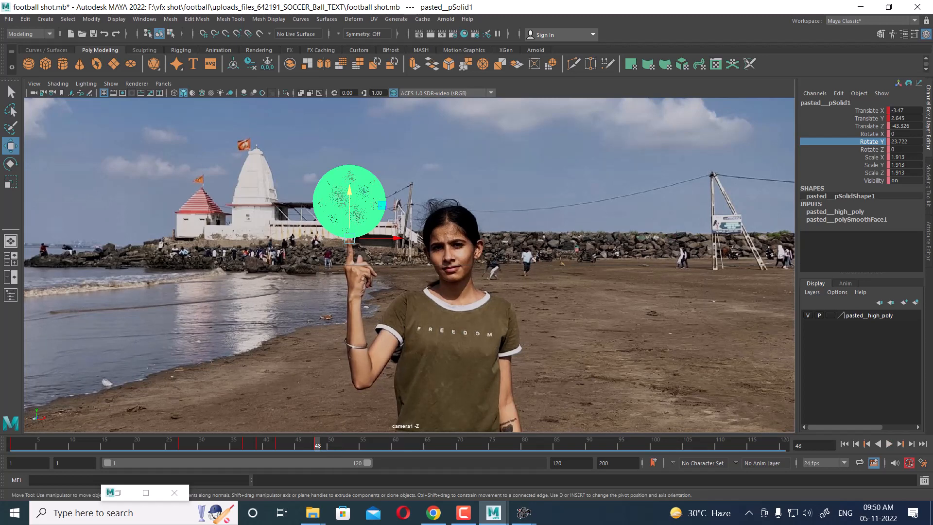
At frame 48, rotate the football to about 192.2 degrees in Rotate Y.
key("e")
left_click(872, 142)
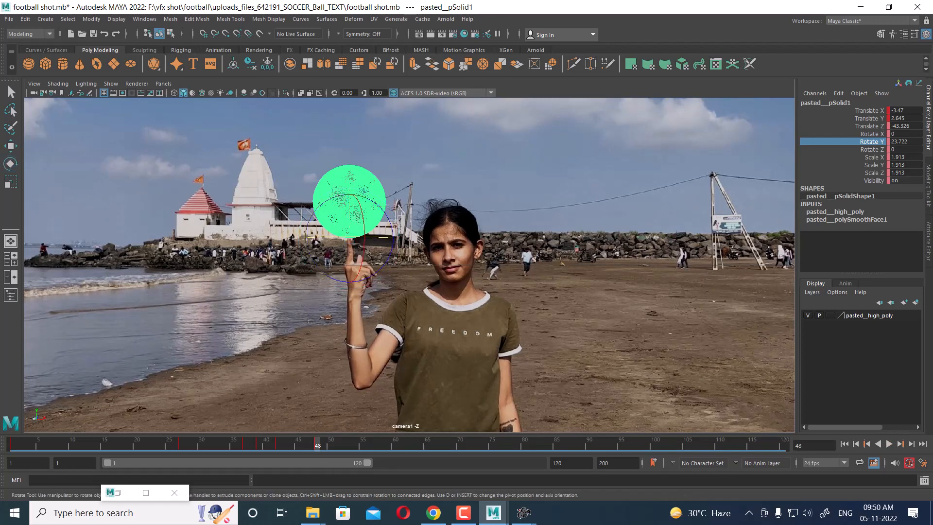
middle_click_drag(535, 272, 614, 273)
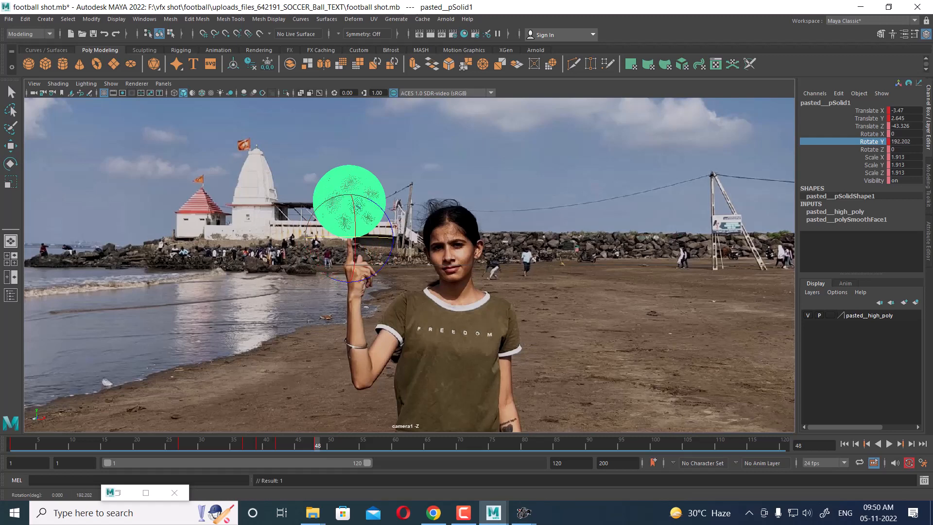
Play the animation, stop at frame 64, and set the football's Rotate Y to 3600.
left_click(785, 445)
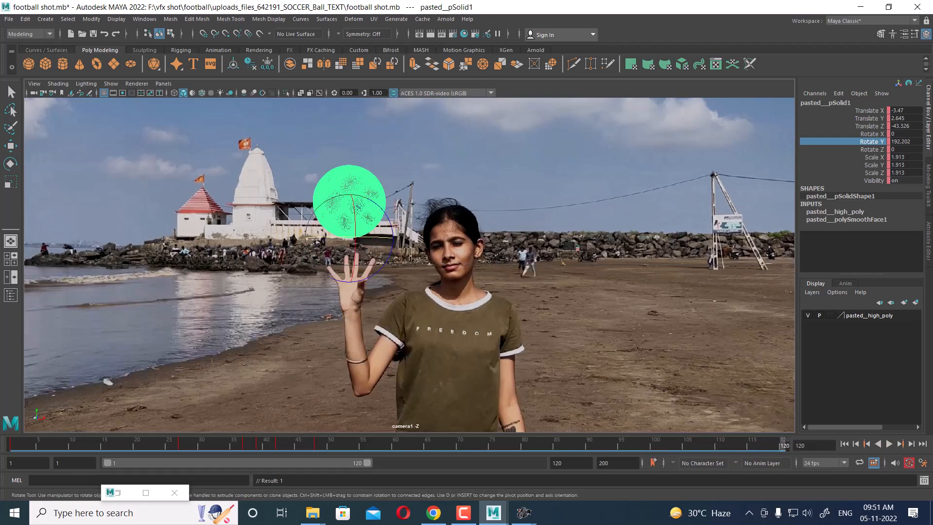
key("alt+v")
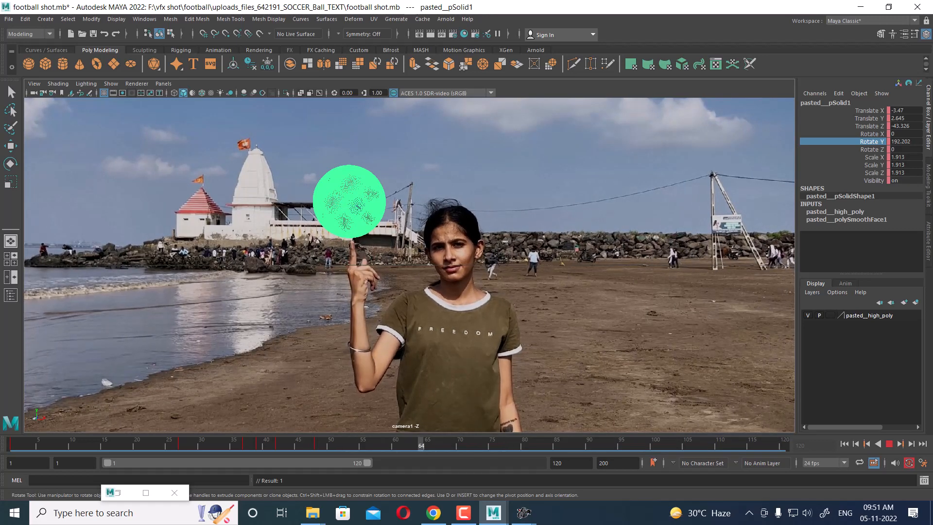
key("alt+v")
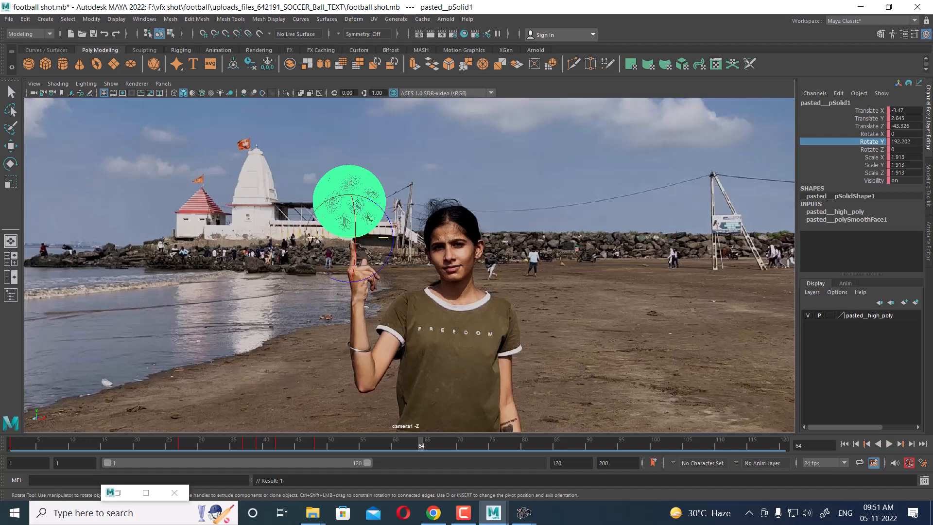
left_click(905, 142)
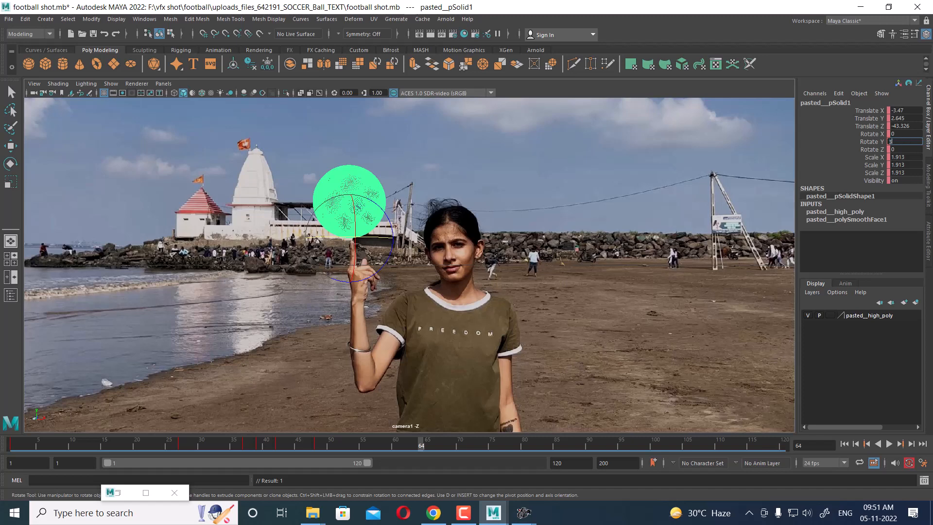
type("3600")
key("Return")
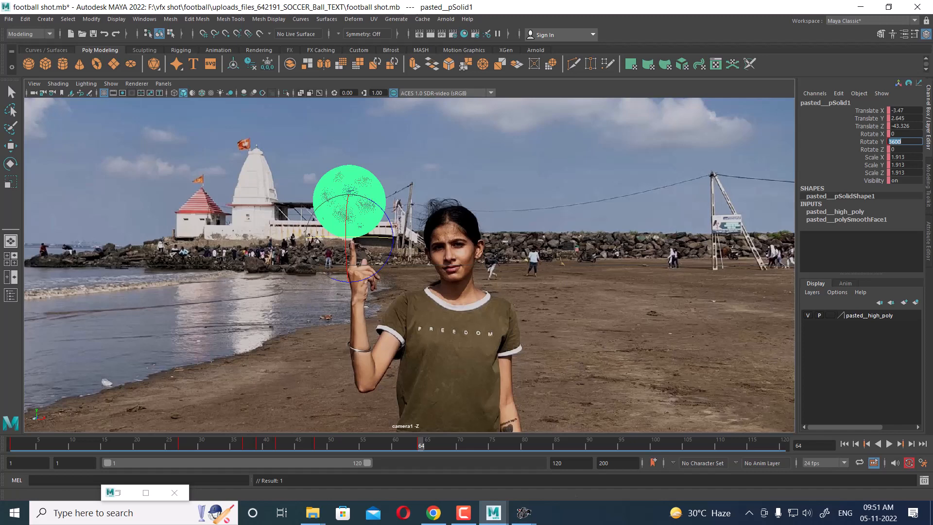
Play the animation from frame 1 and check the football's spin up to frame 64.
left_click_drag(421, 444, 13, 445)
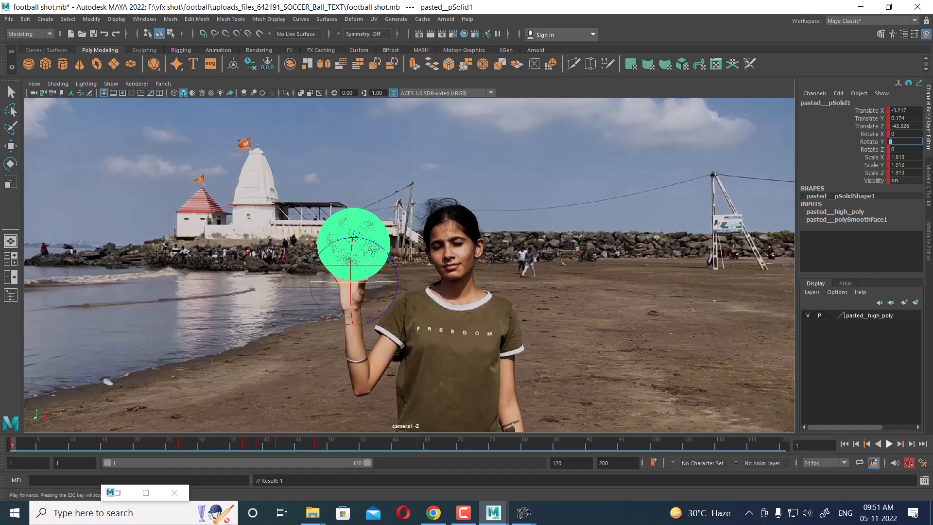
left_click(889, 444)
key("Escape")
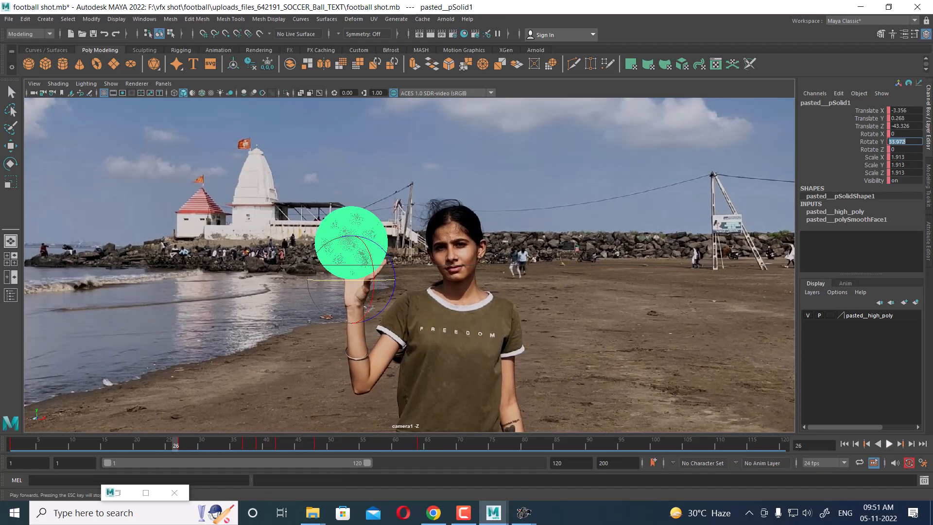
left_click(890, 444)
left_click(889, 444)
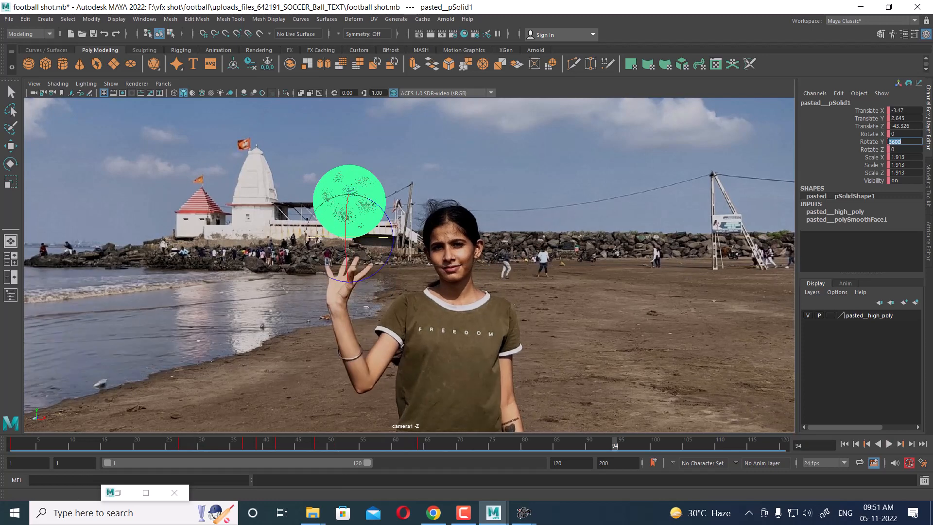
key("alt+v")
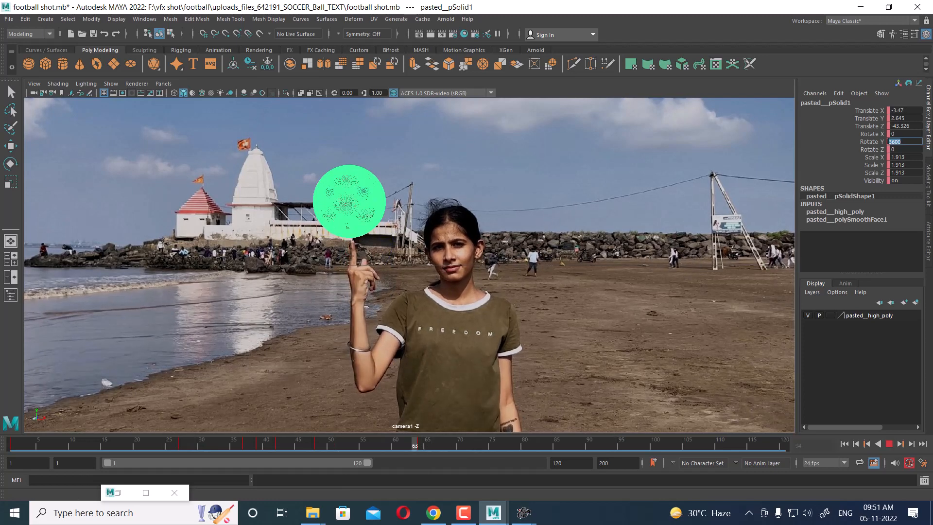
key("Escape")
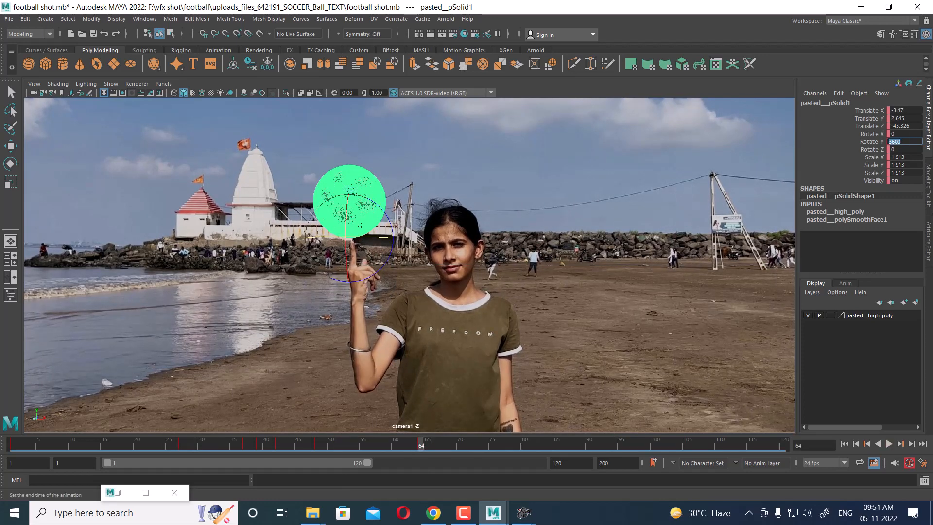
Set the playback range to end at frame 65 and play back the shortened animation.
double_click(569, 463)
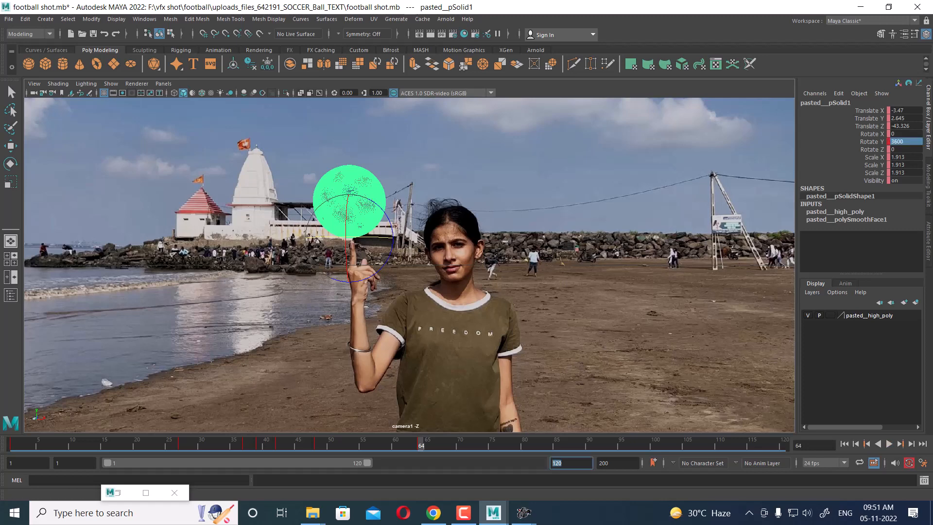
key("Return")
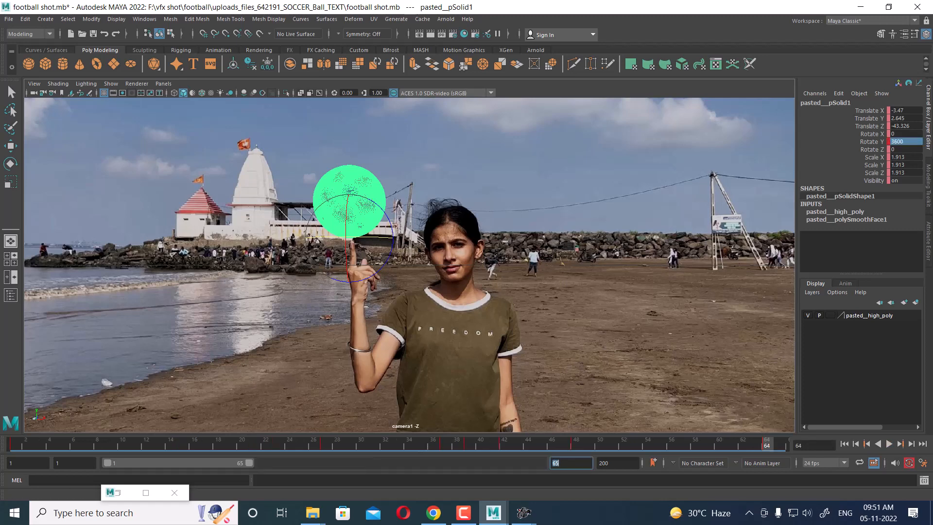
key("alt+v")
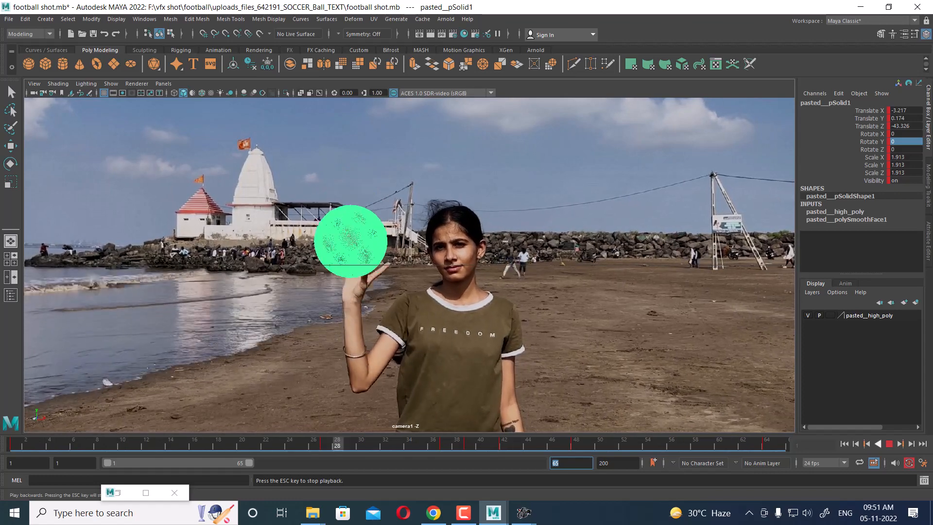
key("Escape")
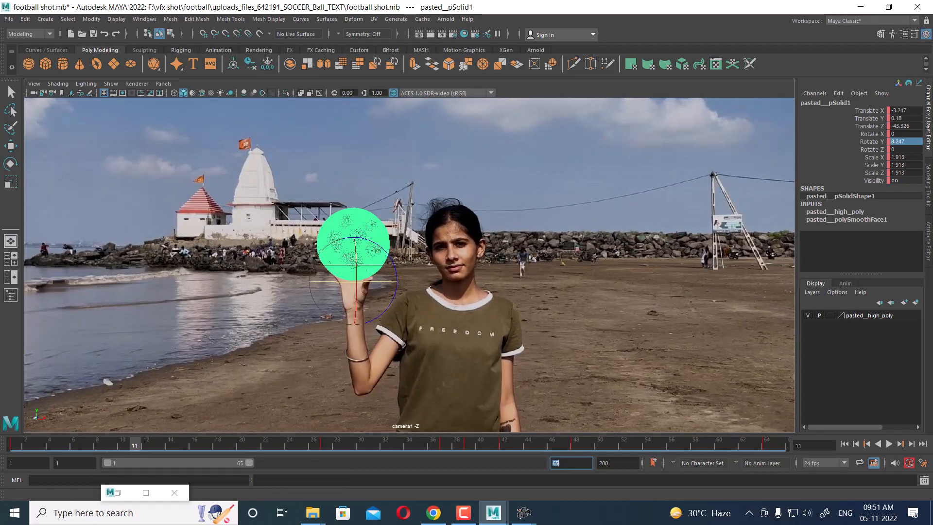
key("alt+v")
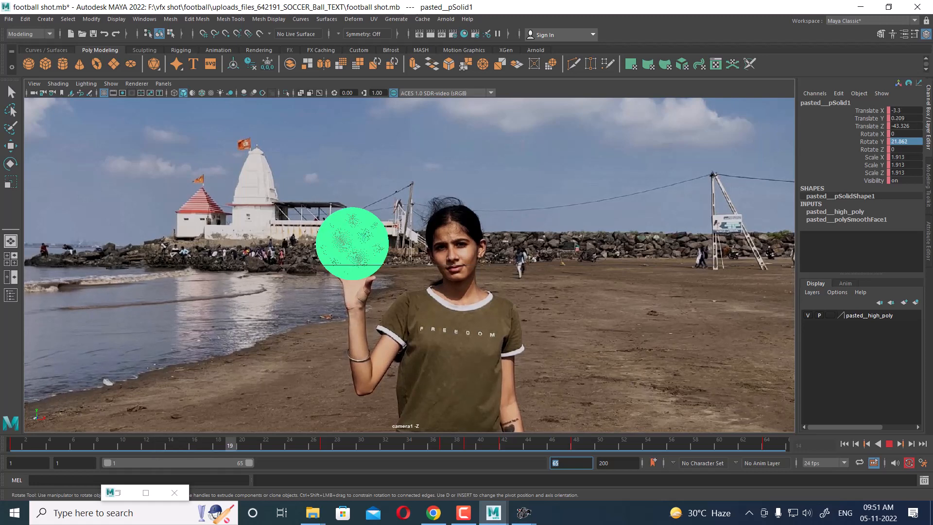
key("Escape")
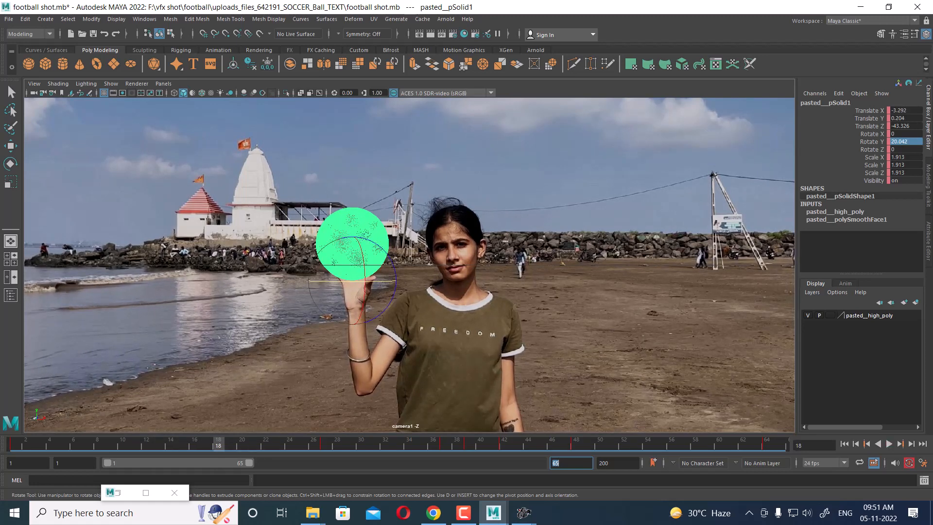
At frame 18, set the football's Rotate Y to 0 and play back the animation from frame 1.
left_click(872, 142)
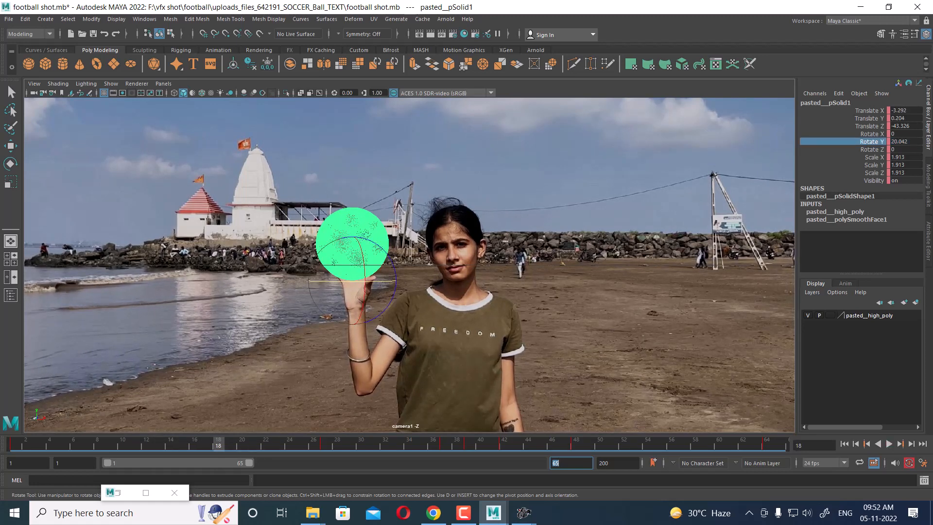
left_click(905, 141)
type("0")
key("Return")
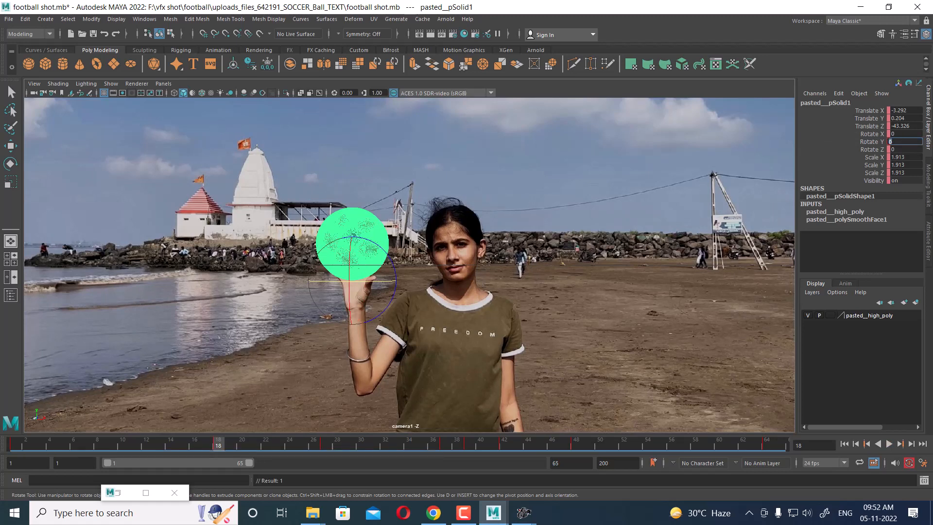
key("alt+v")
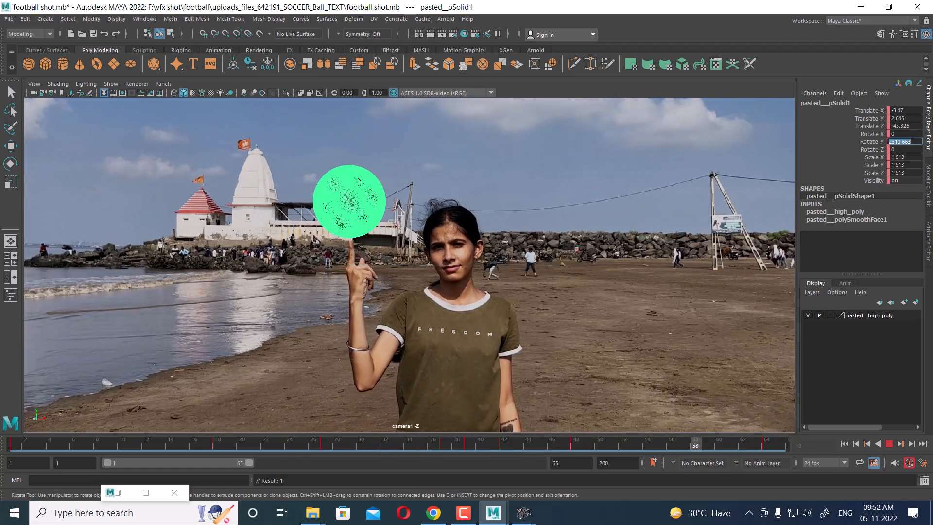
left_click(889, 444)
left_click(845, 444)
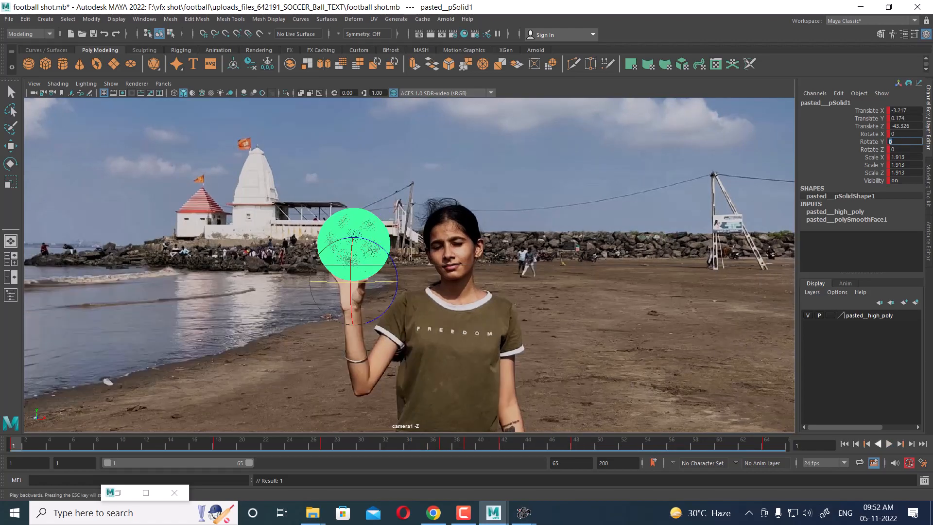
left_click(889, 443)
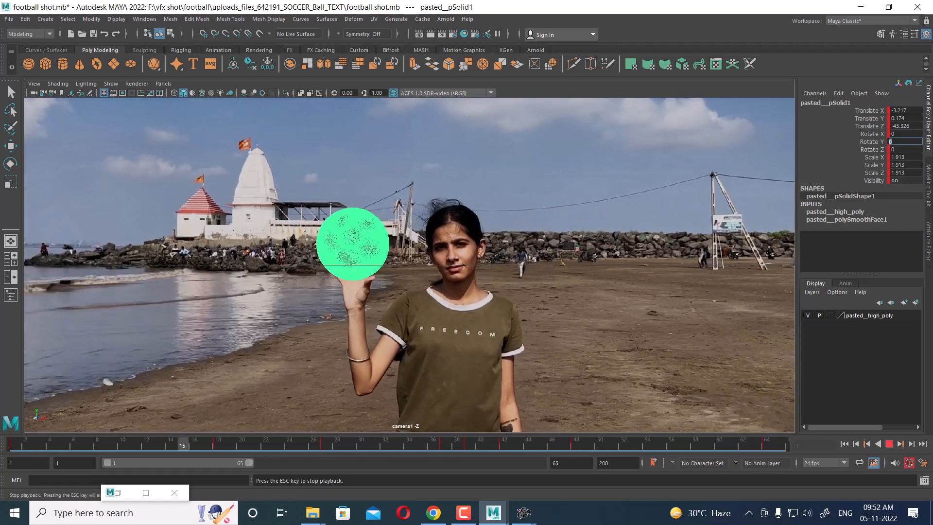
Stop the playback at frame 13, test-render the frame with Arnold, and close the render.
key("Escape")
key("e")
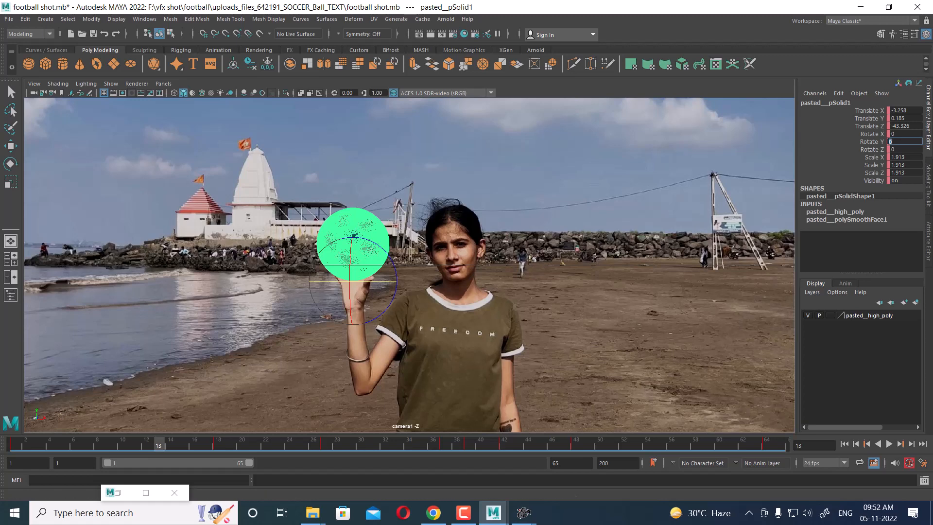
left_click(431, 34)
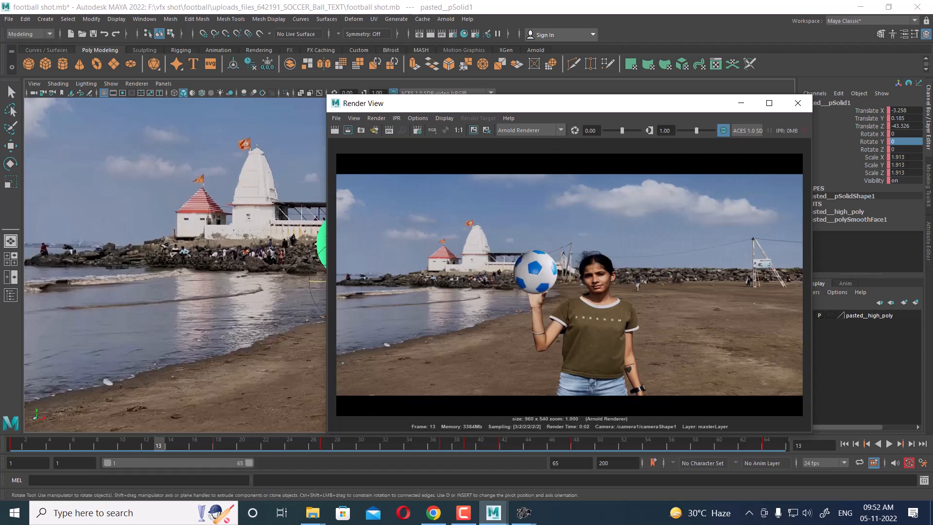
left_click(797, 102)
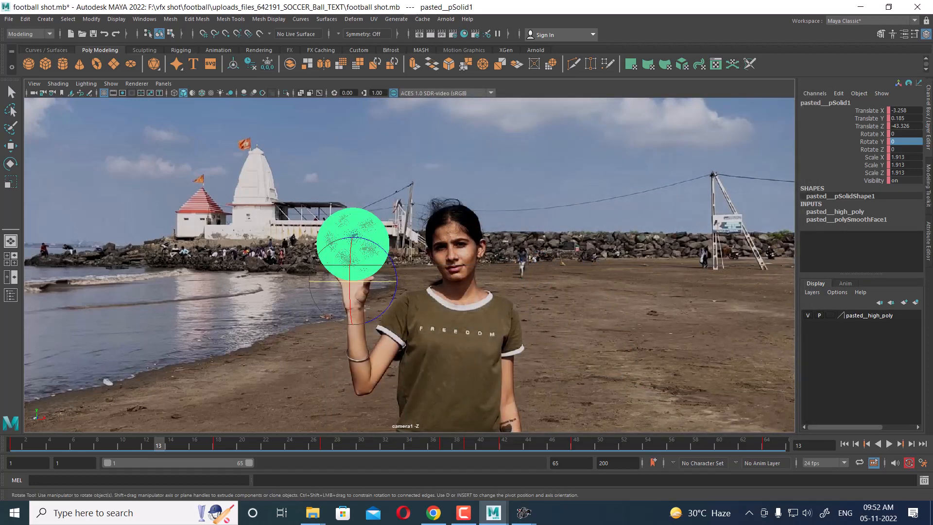
Set the display mode of camera1's image plane to None so that the beach footage is hidden.
left_click(583, 204)
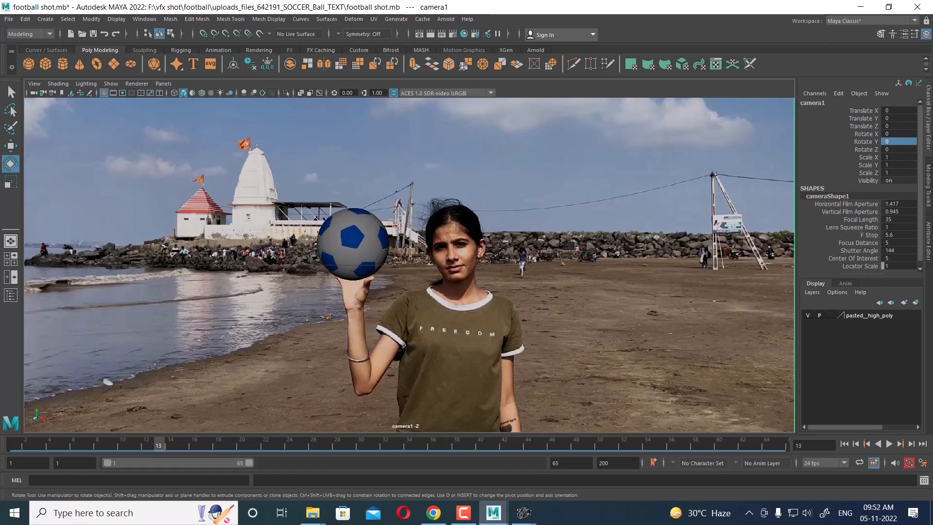
key("ctrl+a")
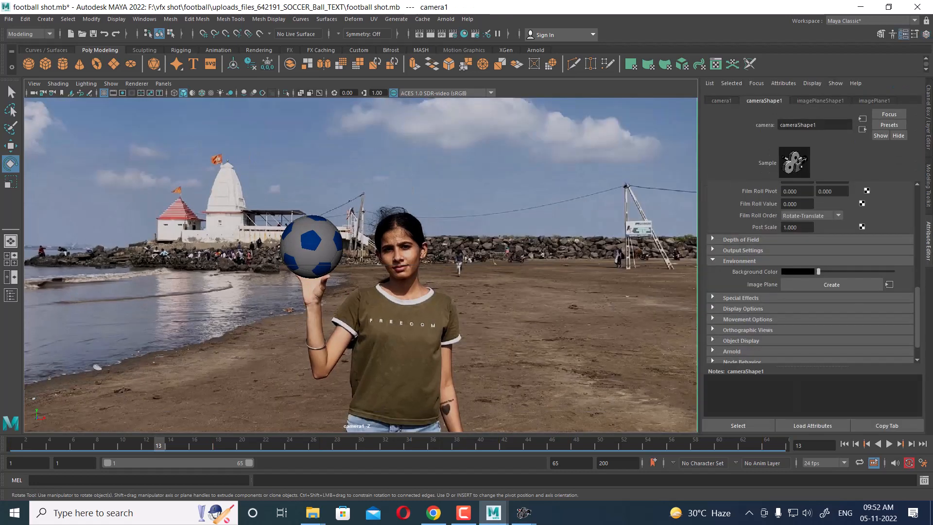
scroll(811, 272, "up", 5)
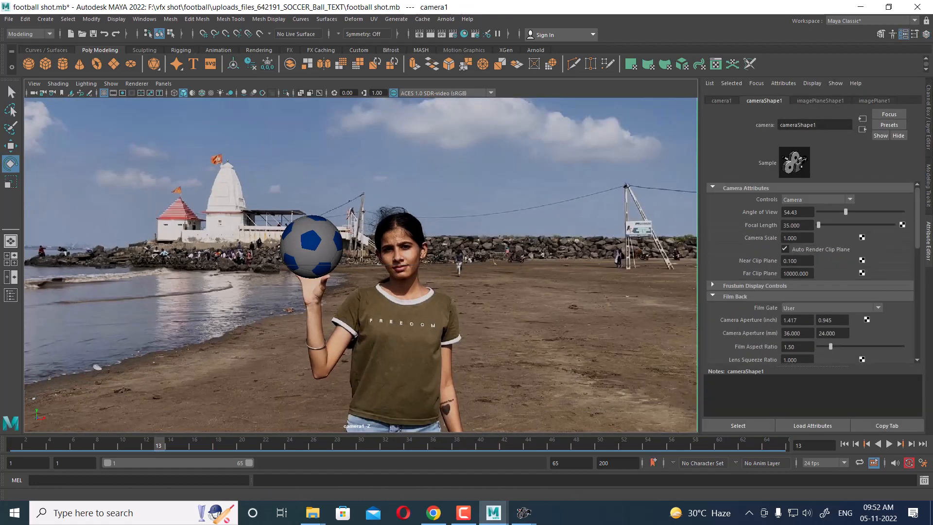
left_click(821, 100)
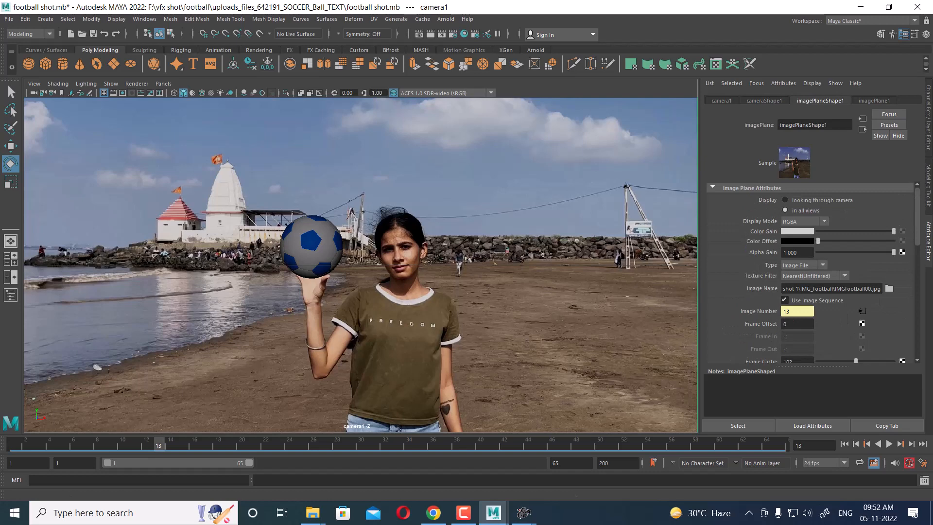
left_click(804, 222)
left_click(797, 231)
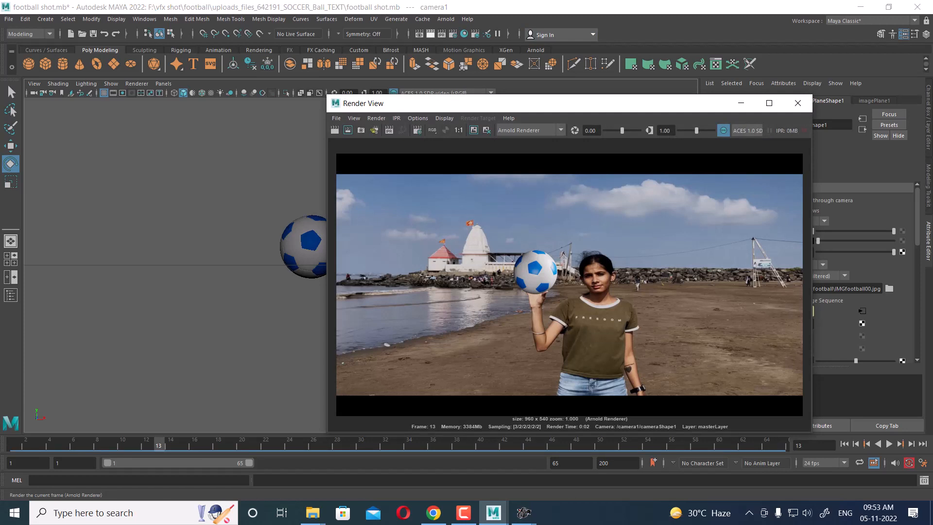
Render the current frame, compare the football's alpha channel with its RGB channels, and close the render.
left_click(430, 34)
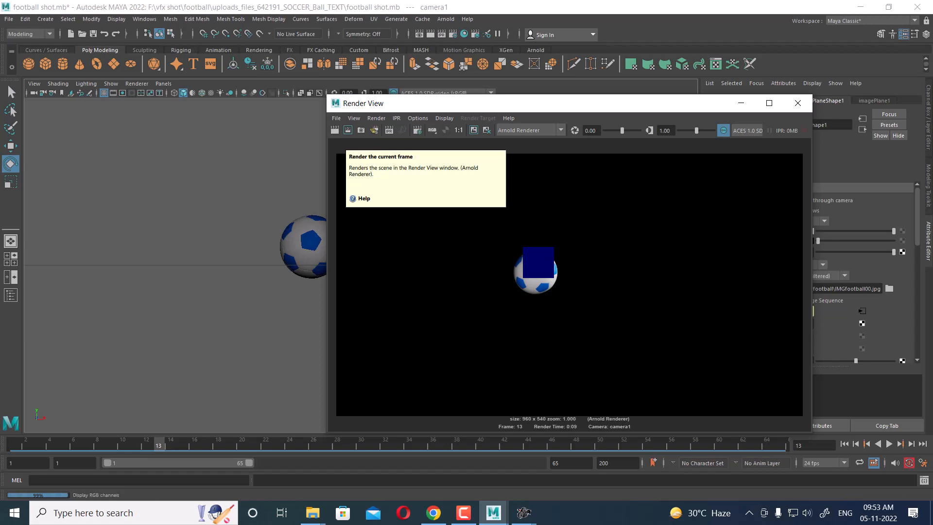
left_click(445, 129)
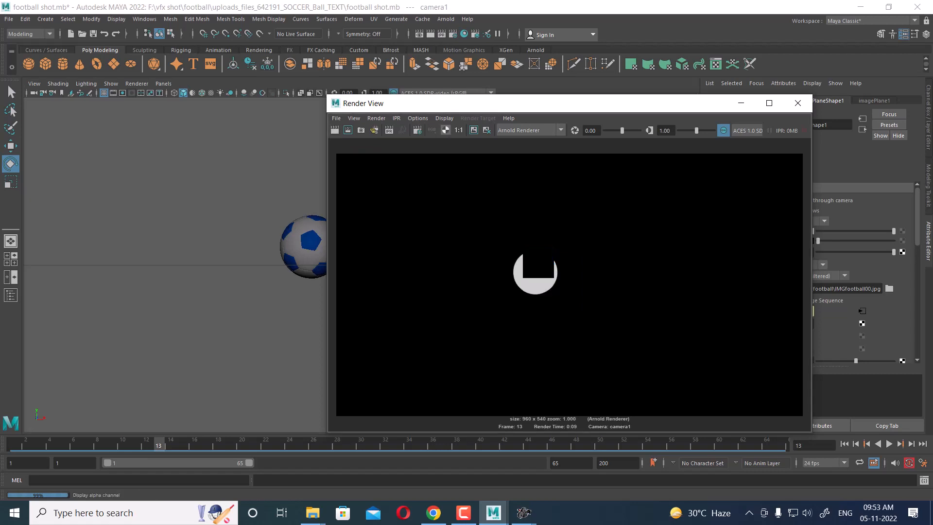
left_click(432, 130)
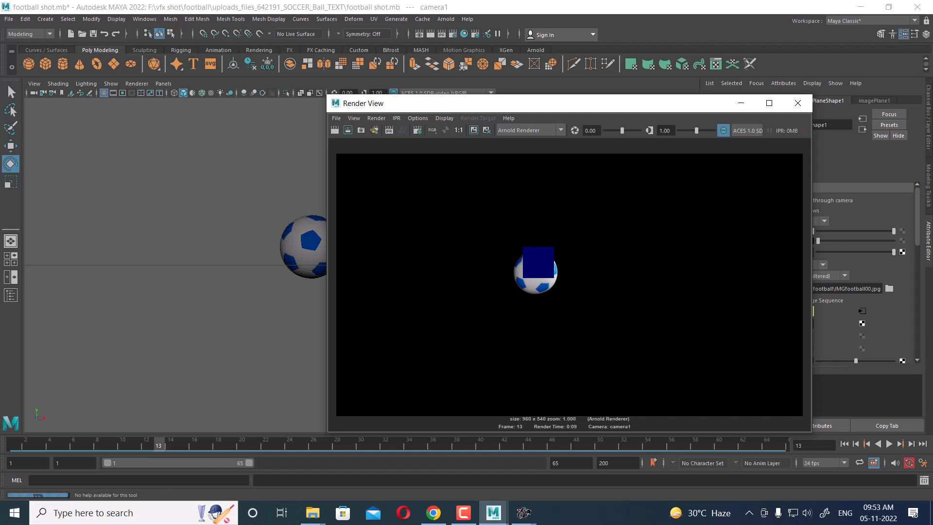
left_click(797, 102)
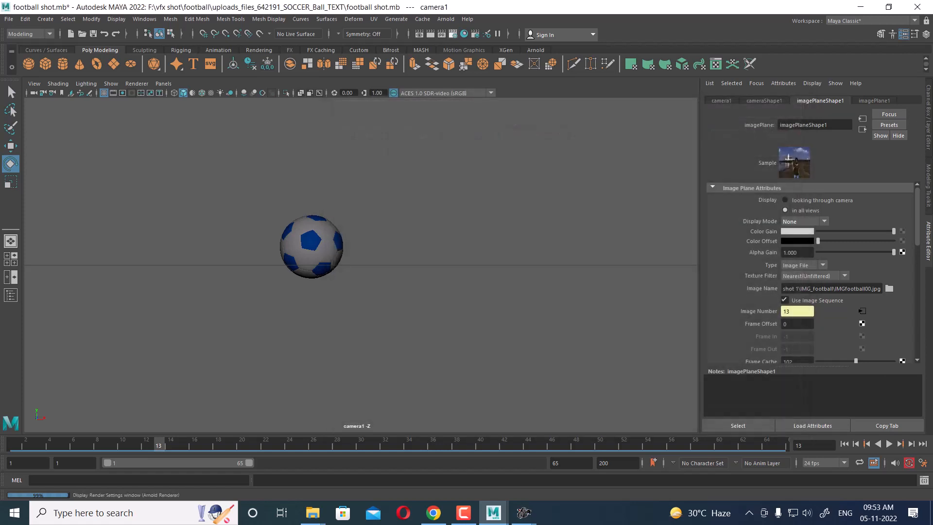
Open the render settings beside the football and save the scene.
left_click(453, 34)
left_click_drag(195, 88, 560, 120)
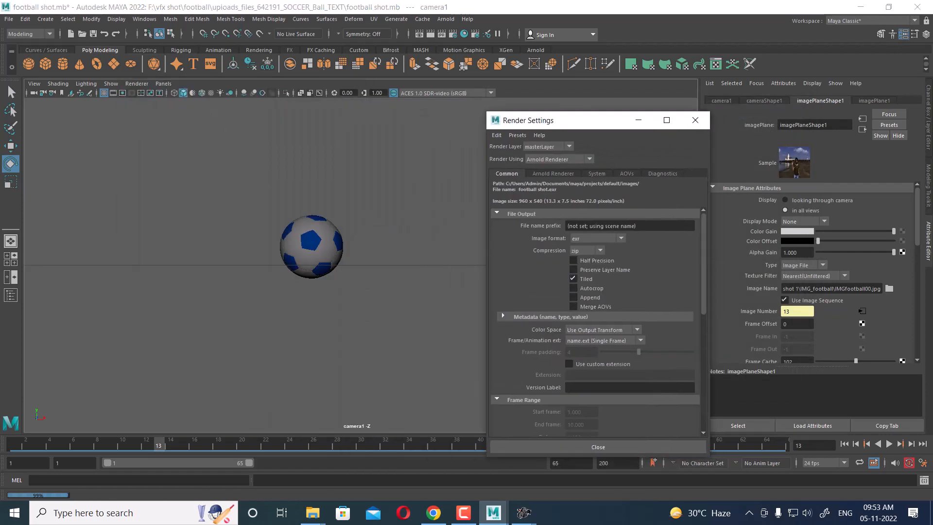
left_click(9, 19)
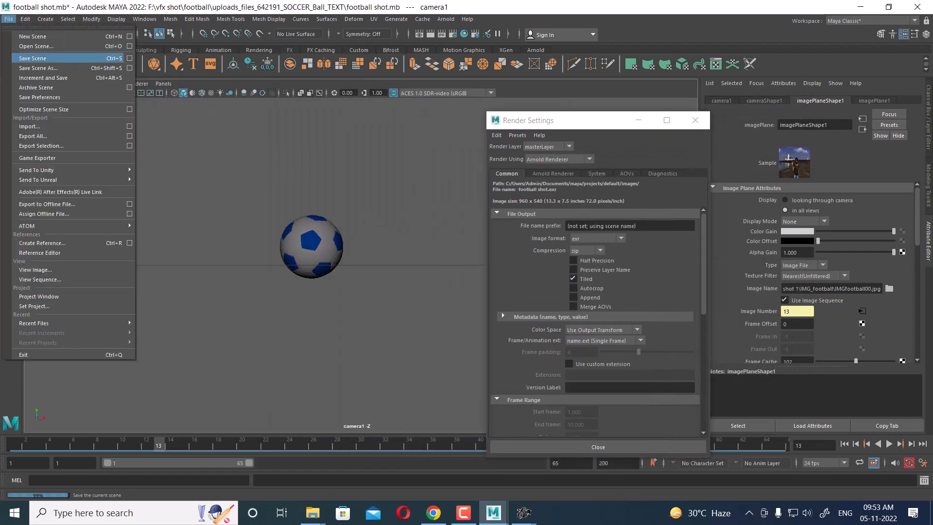
left_click(32, 57)
Open the Project Window, and in File Explorer copy the path of the uploads_files_642191_SOCCER_Ball_TEXT folder.
left_click(8, 19)
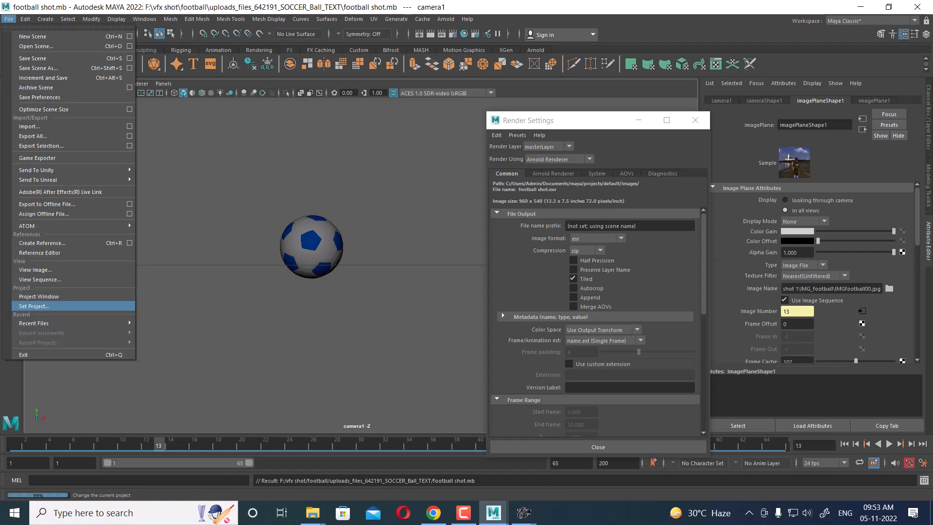
left_click(38, 296)
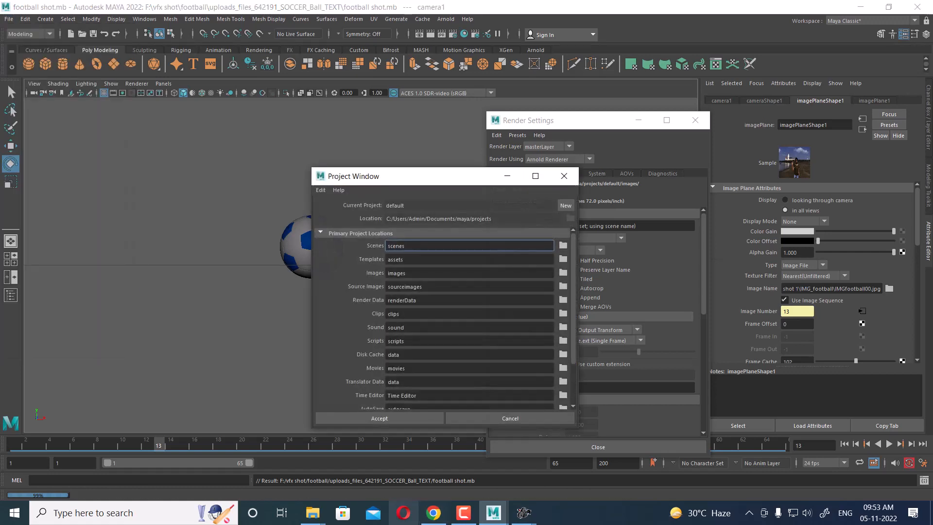
left_click(312, 513)
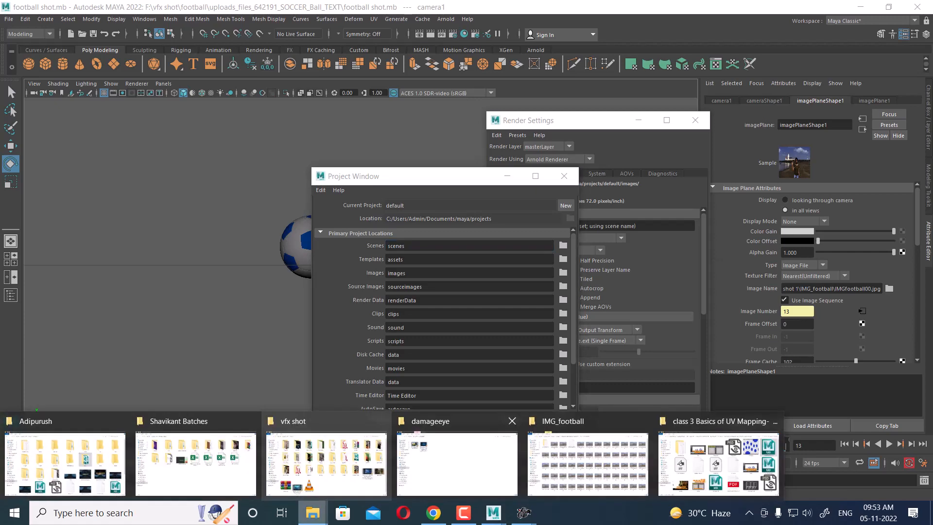
key("alt+Tab")
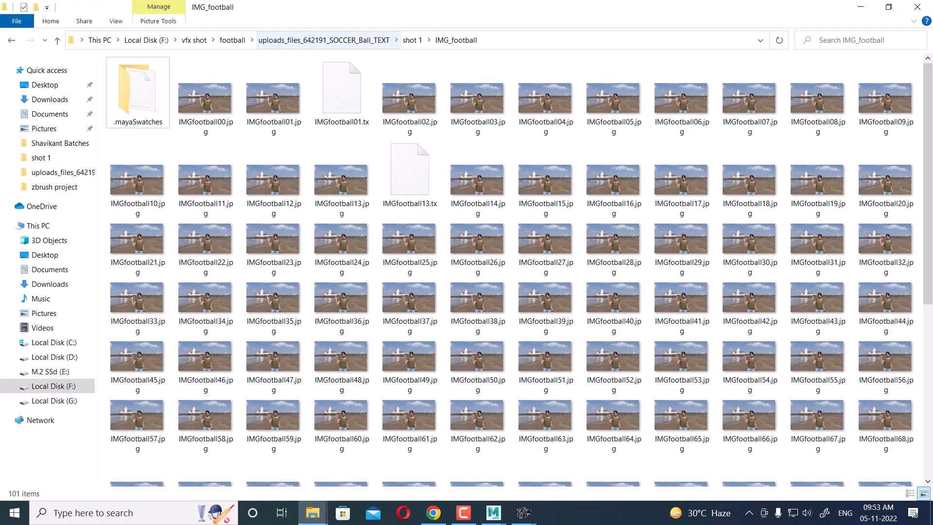
left_click(412, 40)
left_click(360, 40)
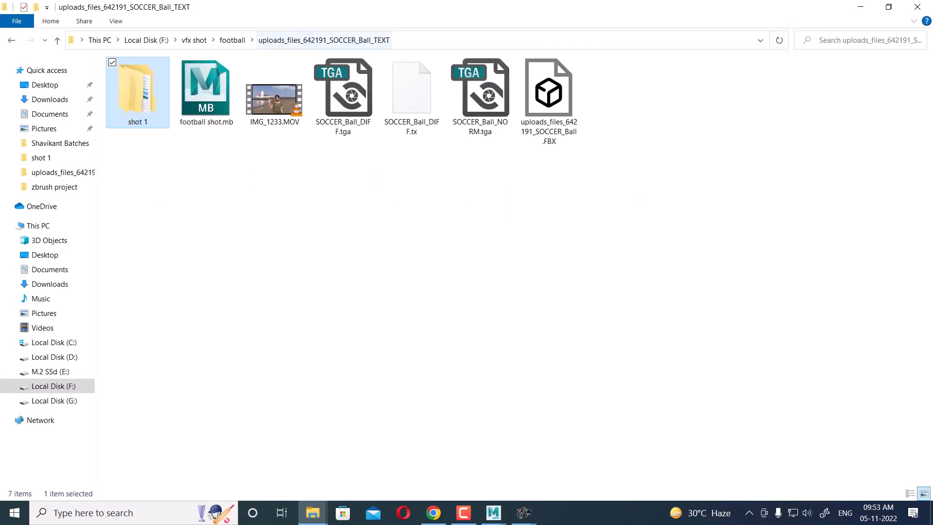
left_click(413, 160)
left_click(438, 40)
key("ctrl+c")
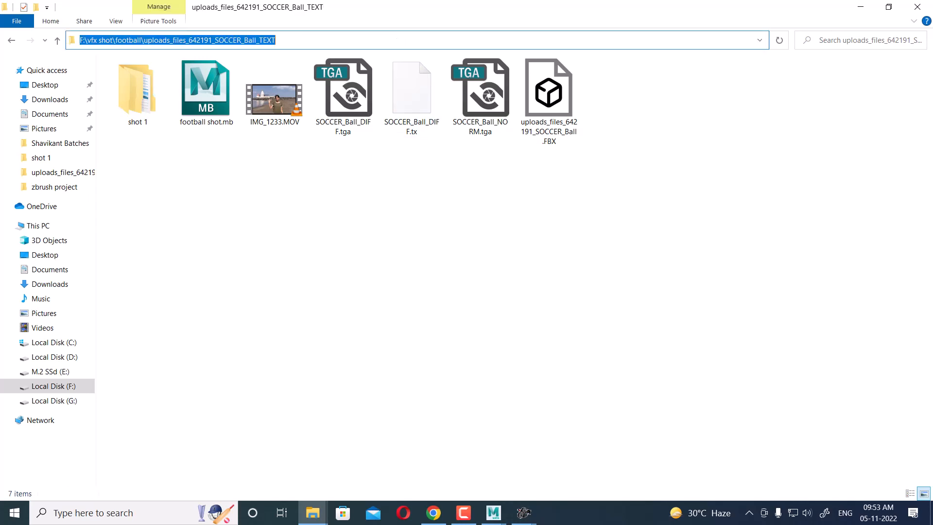
Back in Maya, create a new project named "football project" in the copied uploads_files_642191_SOCCER_Ball_TEXT location.
key("alt+Tab")
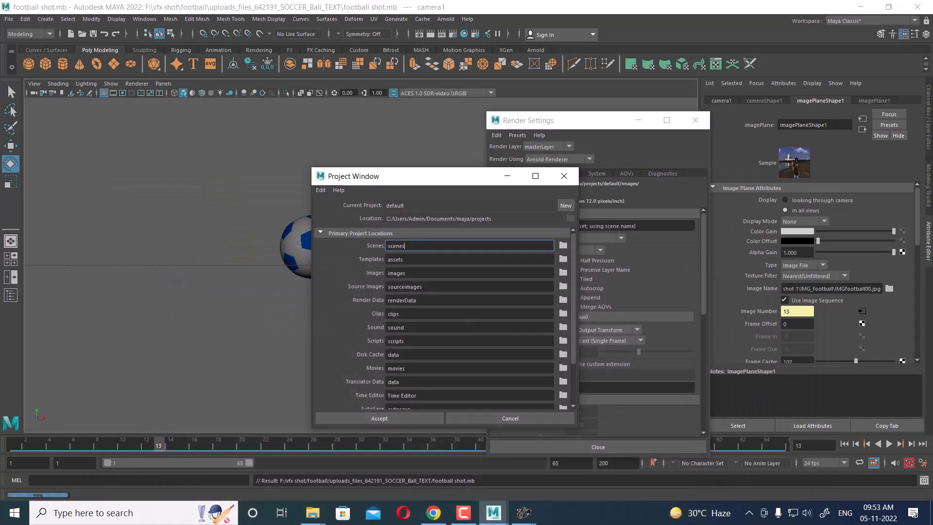
left_click(566, 205)
triple_click(461, 218)
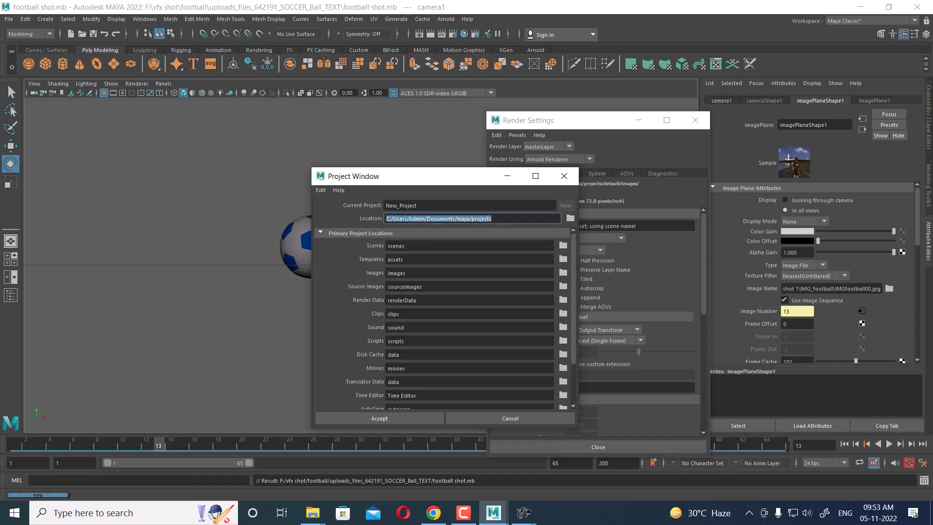
key("ctrl+v")
double_click(401, 206)
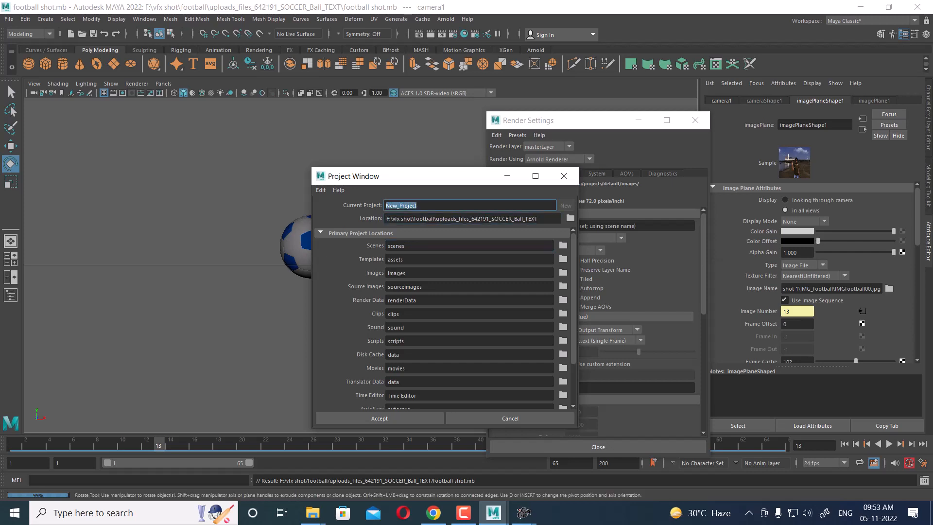
type("football projec")
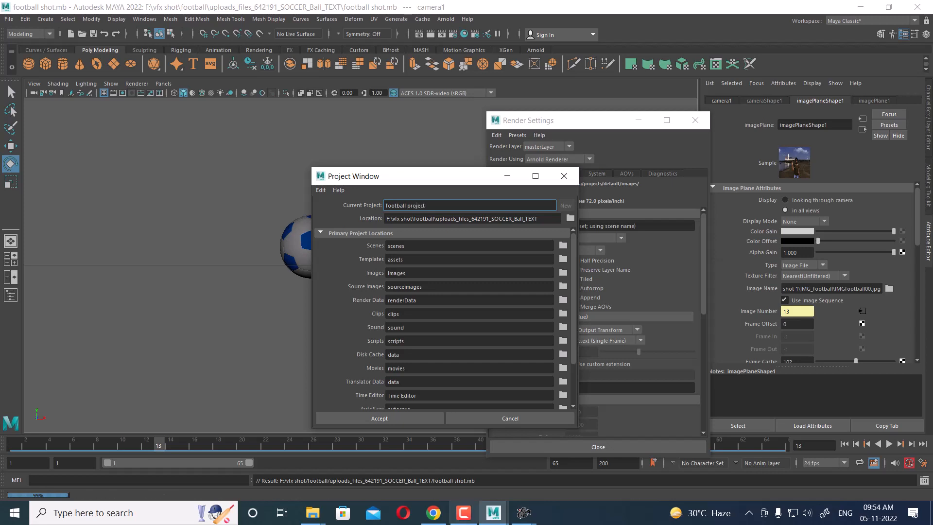
left_click(380, 419)
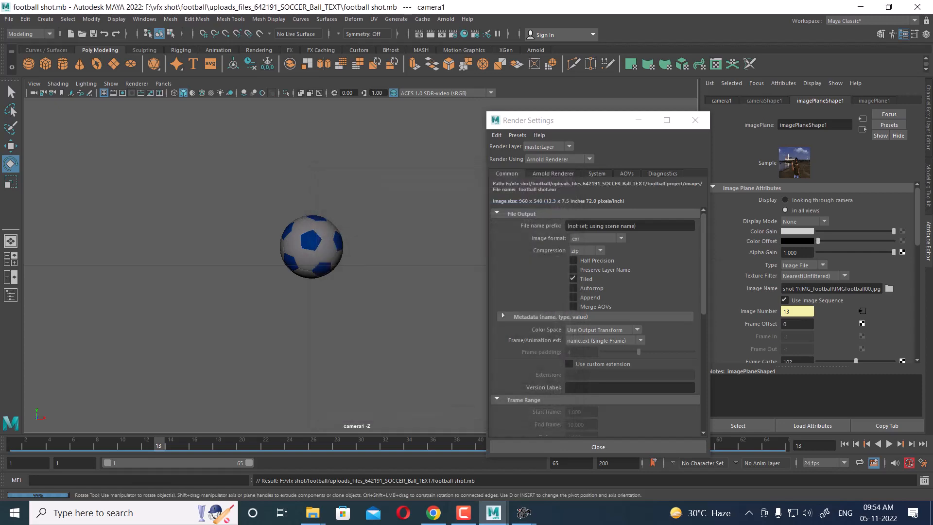
Save the scene as football shot.mb in the football project's scenes folder.
left_click(9, 19)
left_click(39, 68)
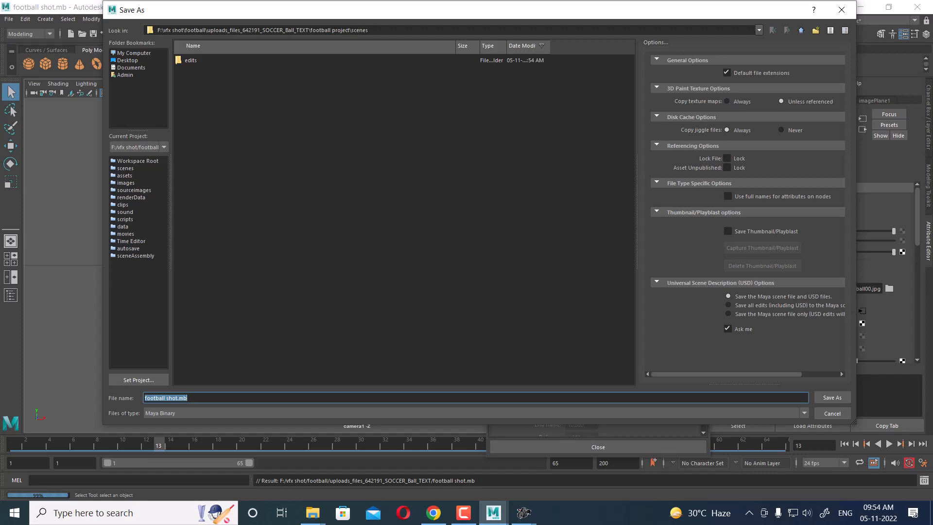
left_click(832, 398)
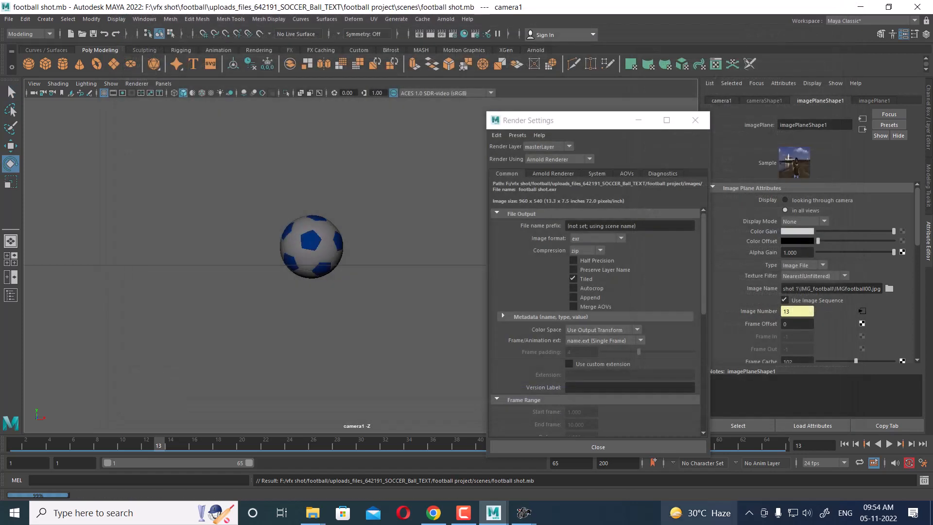
Inspect the folders created inside "football project" in File Explorer, and return to the football shot scene in Maya.
left_click(313, 513)
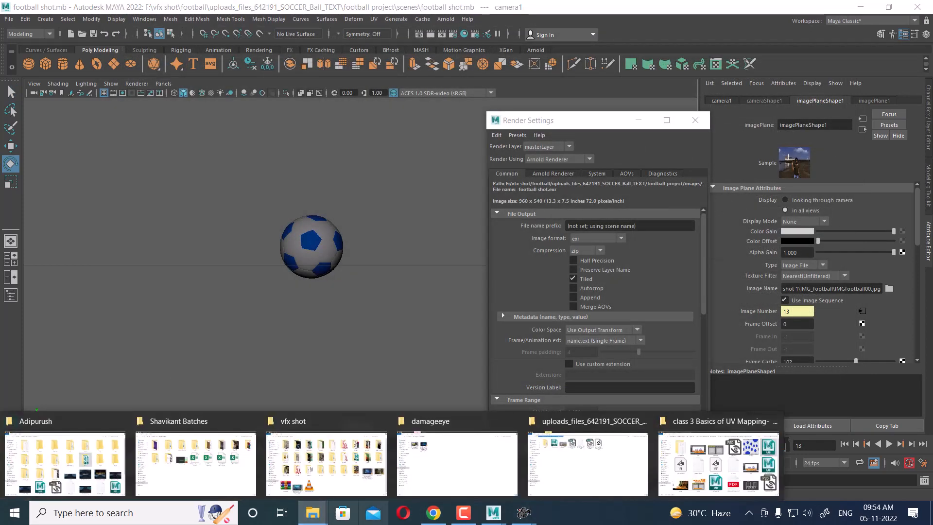
left_click(588, 464)
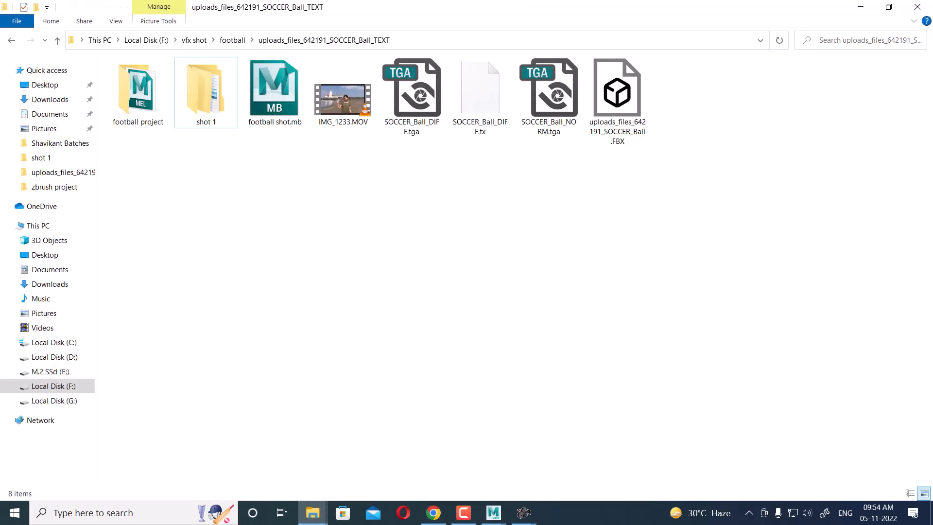
double_click(139, 90)
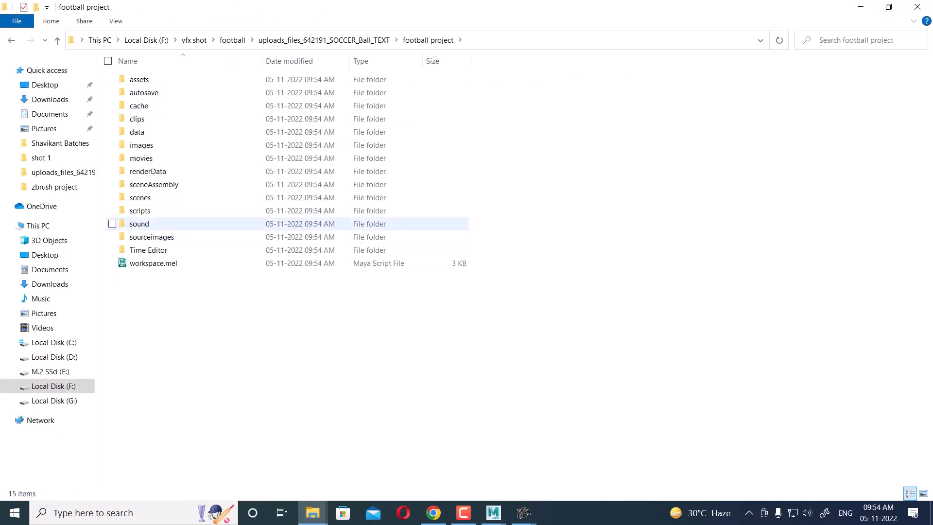
mouse_move(493, 513)
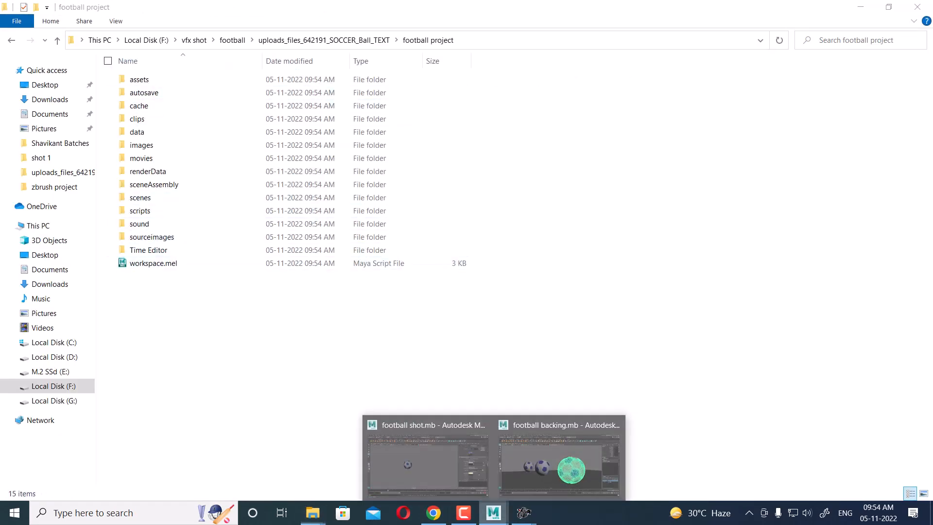
left_click(427, 459)
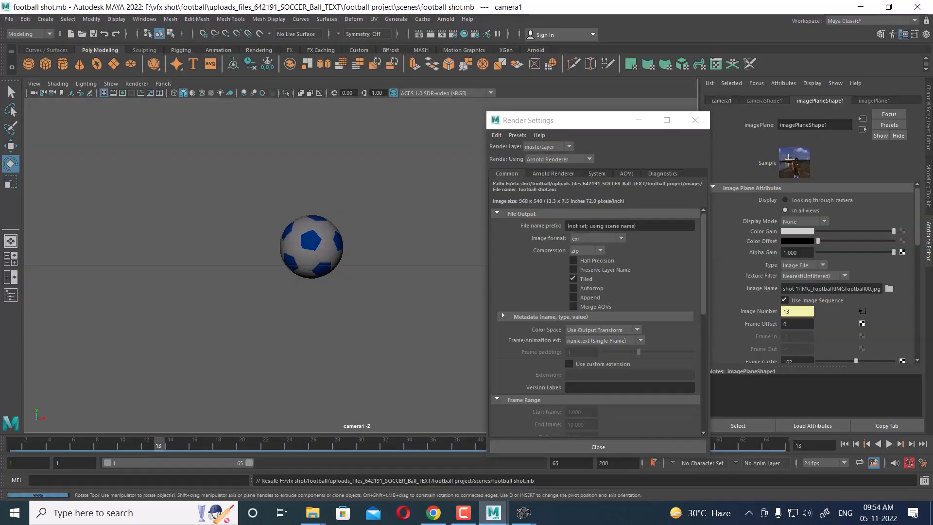
Reopen Render Settings, set the frame/animation extension to name.#.ext and the end frame to 65.
left_click(695, 120)
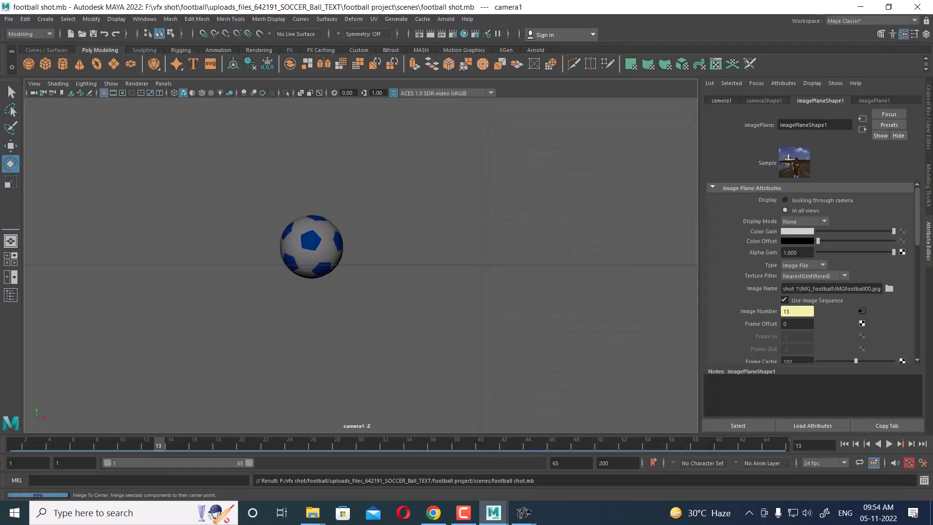
left_click(453, 34)
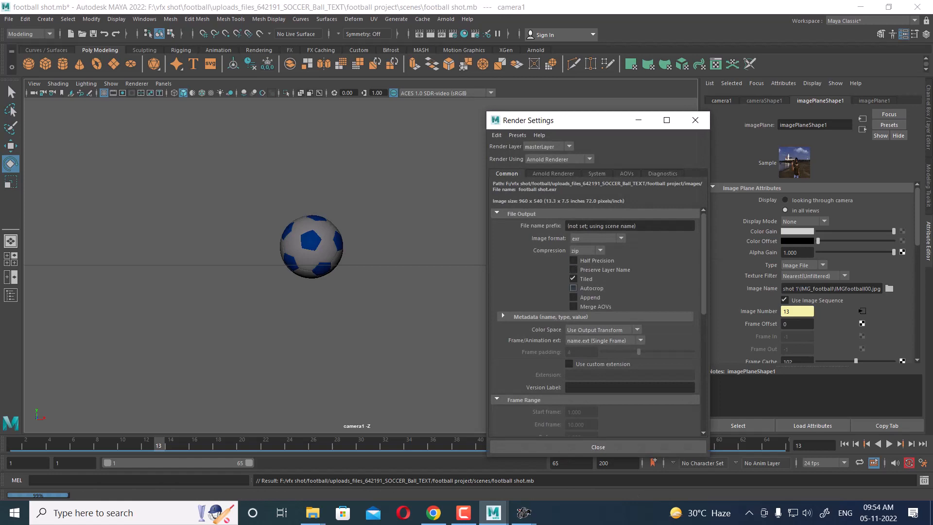
scroll(583, 292, "down", 6)
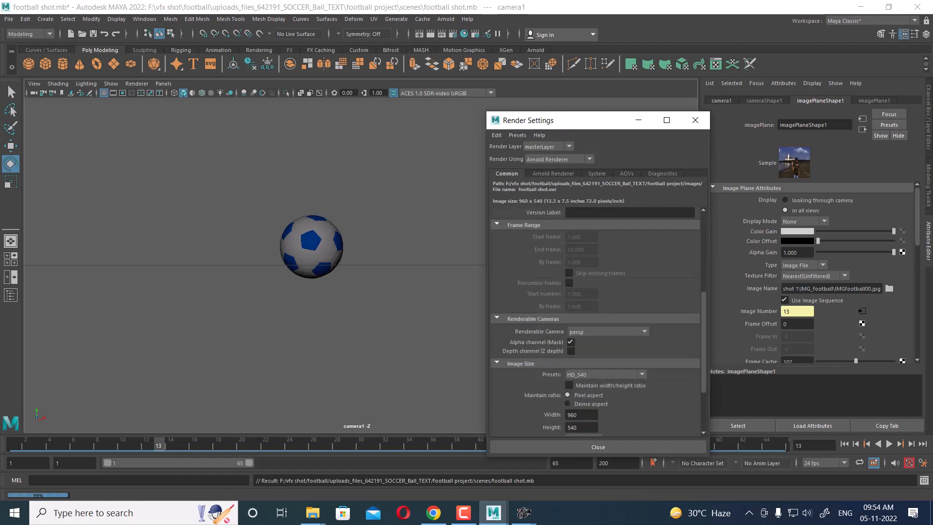
scroll(598, 321, "up", 6)
left_click(603, 340)
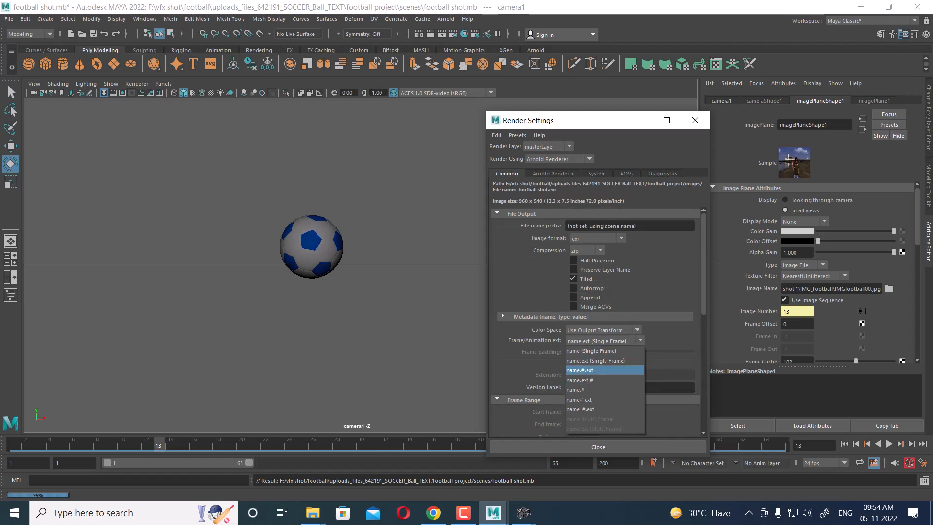
left_click(590, 370)
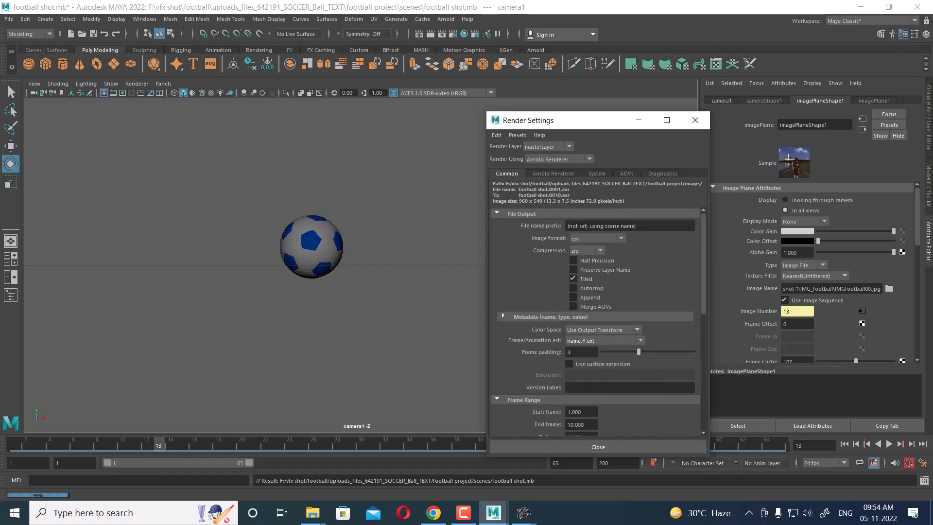
double_click(576, 425)
type("65")
key("Return")
Check the pixel dimensions of IMGfootball00.jpg in the IMG_football folder in File Explorer, and return to the football shot scene in Maya.
scroll(568, 364, "down", 3)
scroll(569, 363, "down", 4)
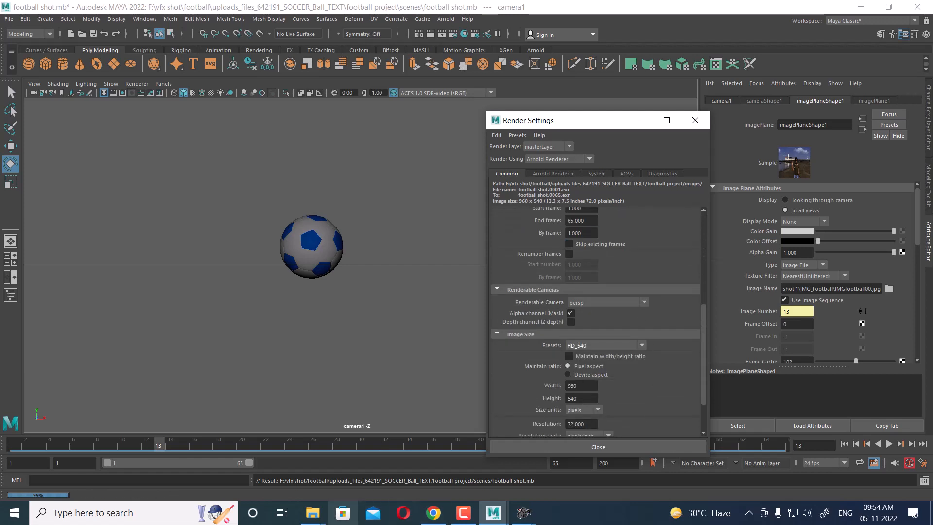
mouse_move(313, 513)
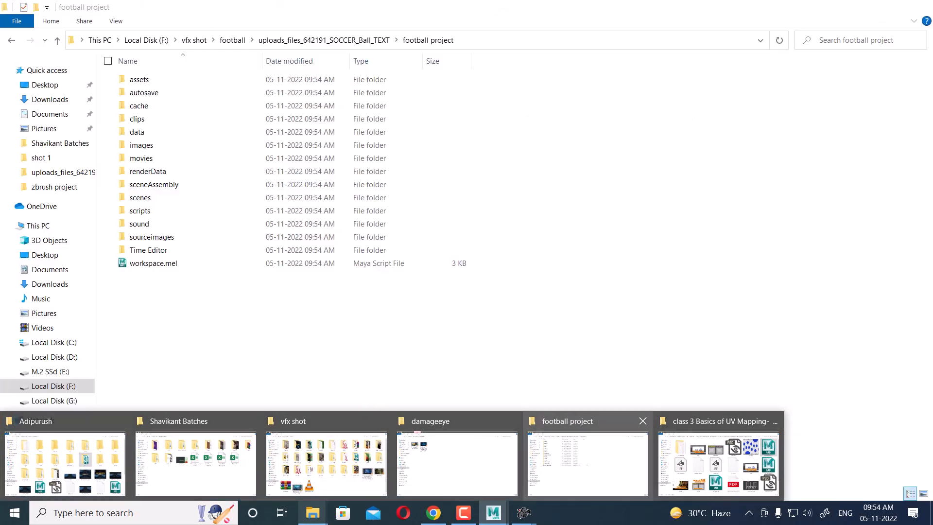
left_click(588, 463)
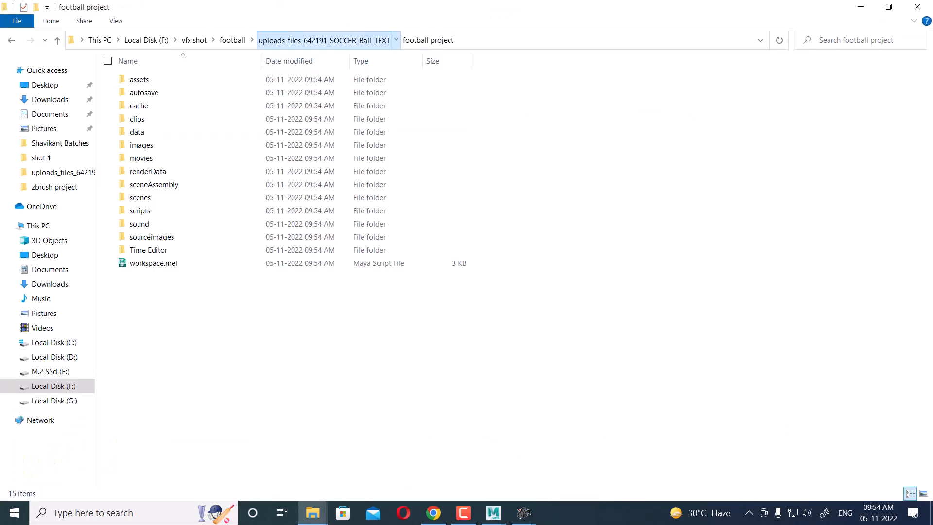
left_click(324, 40)
double_click(206, 92)
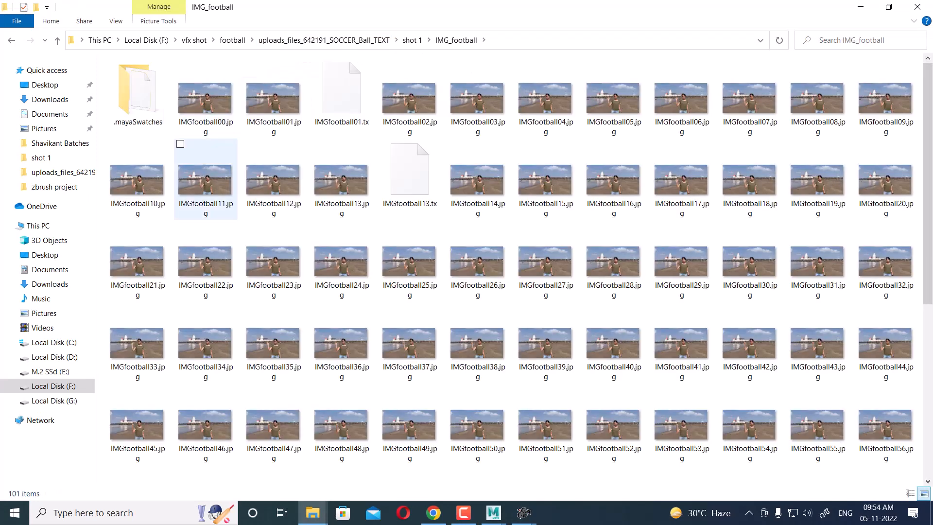
left_click(207, 100)
right_click(205, 100)
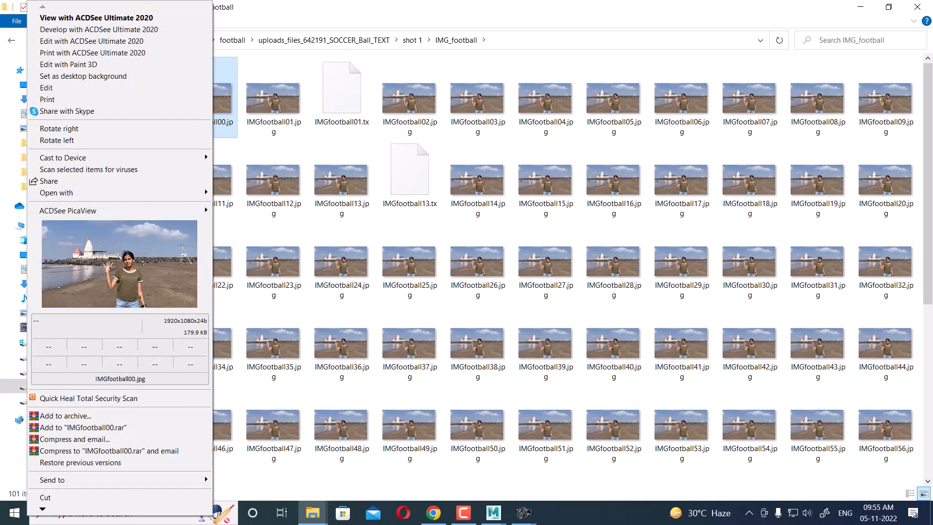
left_click(493, 513)
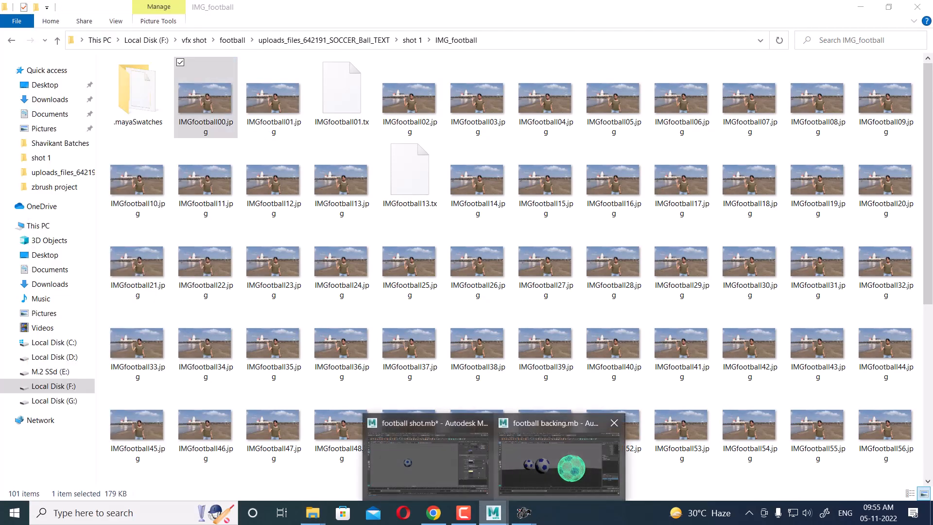
left_click(428, 459)
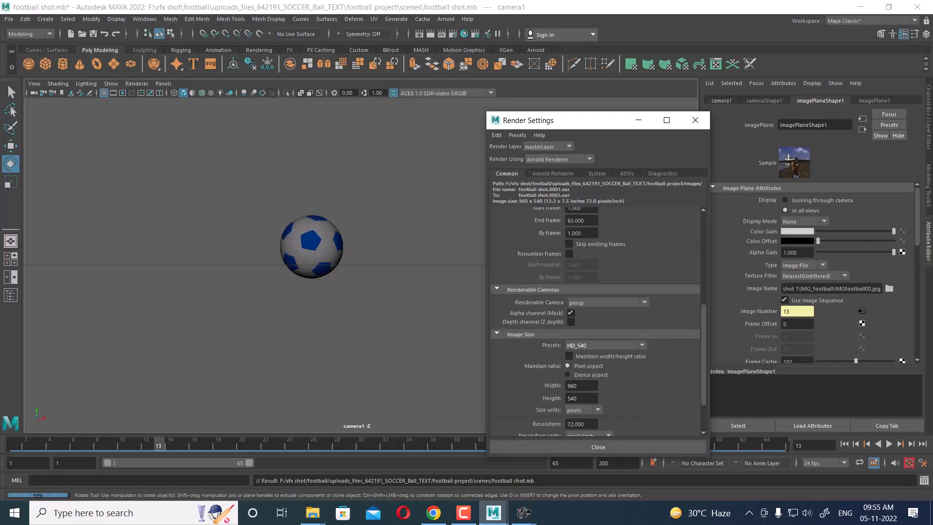
Set the render image size preset to HD_1080.
left_click(573, 345)
scroll(603, 385, "down", 3)
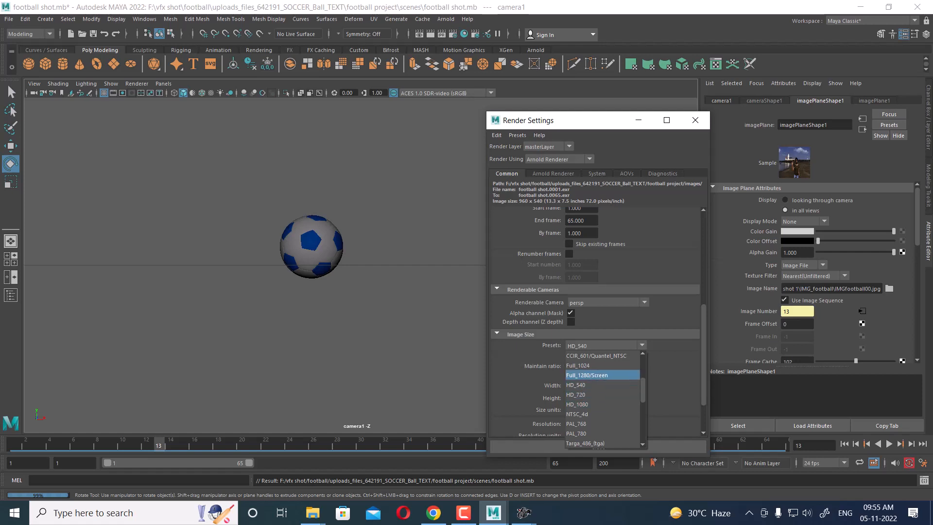
scroll(603, 385, "up", 1)
scroll(603, 385, "down", 1)
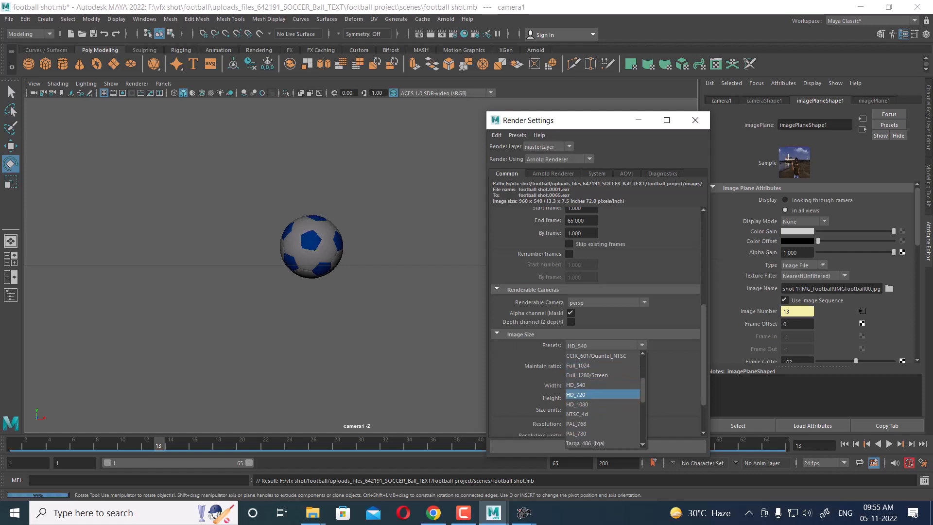
left_click(588, 404)
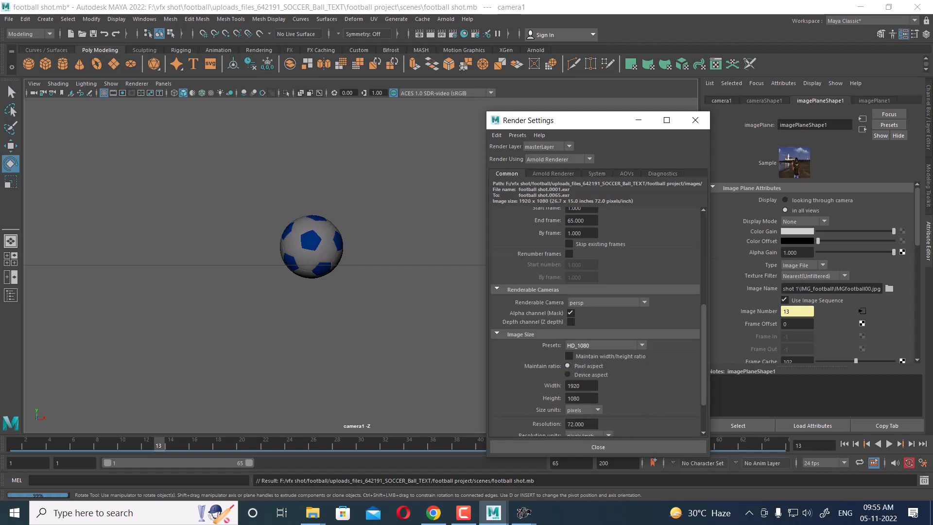
scroll(596, 321, "down", 3)
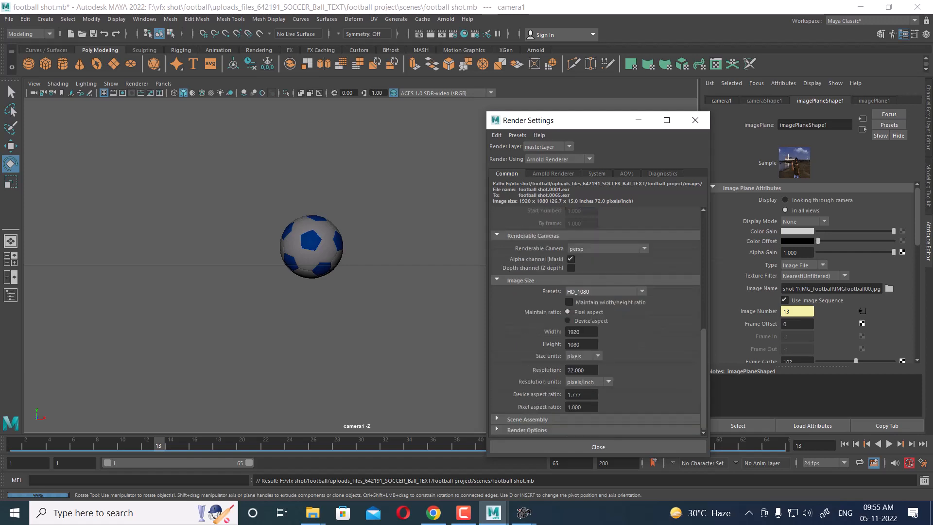
Set the Arnold Camera (AA), Diffuse, Specular and Transmission samples to 4 and the SSS samples to 2.
left_click(553, 174)
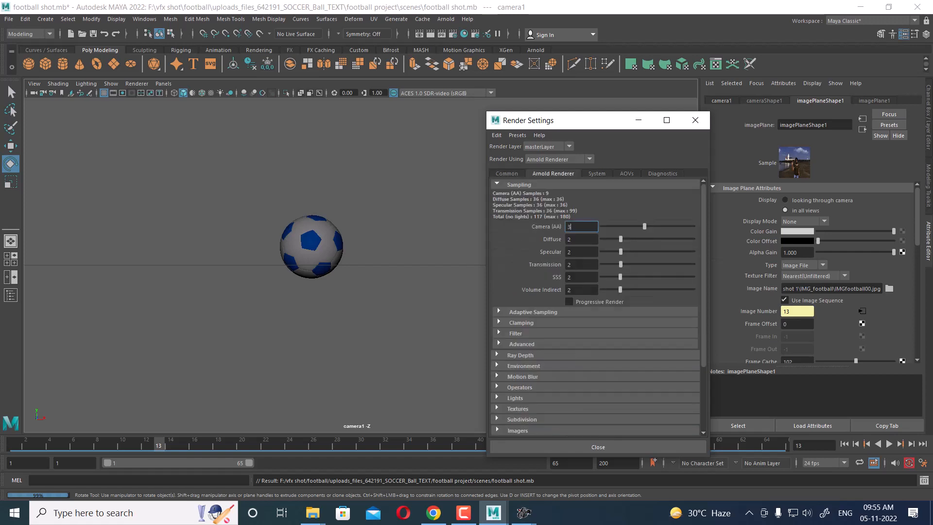
double_click(574, 226)
type("4")
key("Tab")
type("4")
key("Tab")
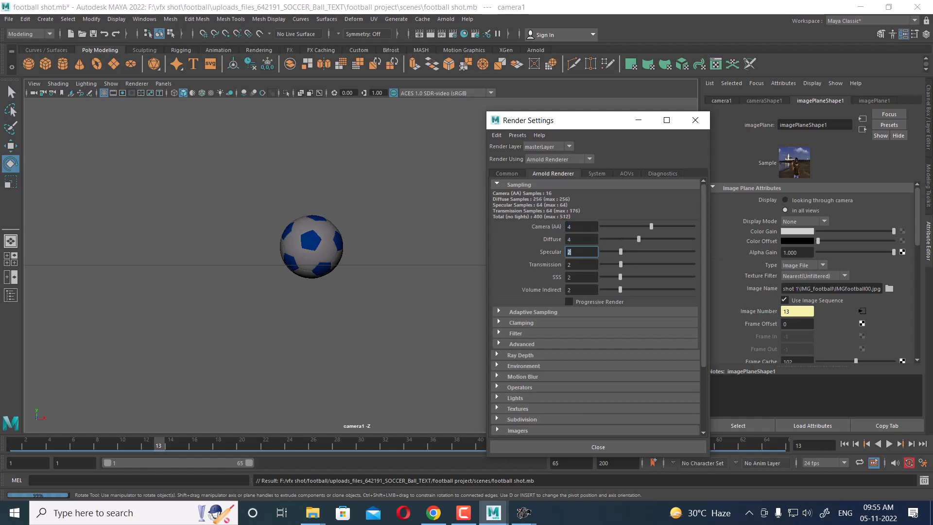
type("4")
key("Tab")
type("4")
key("Tab")
type("4")
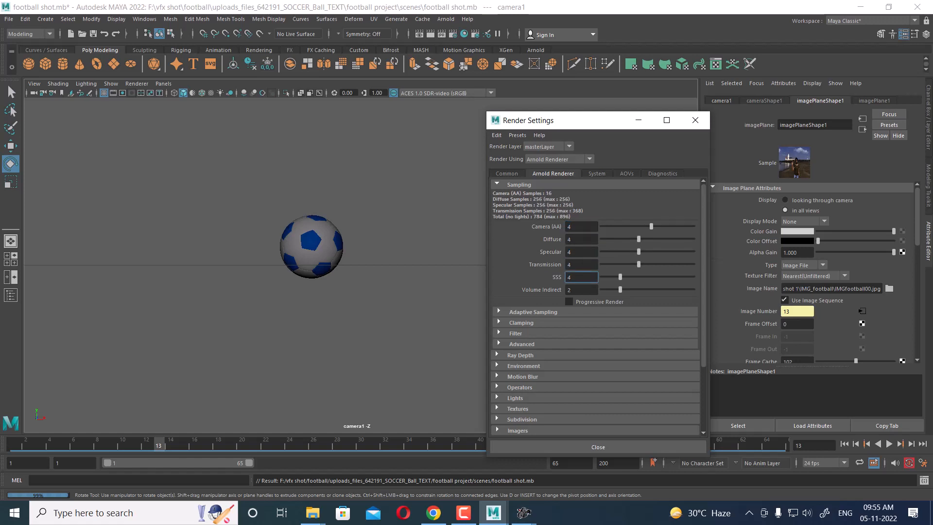
type("2")
Look over the System, AOVs and Diagnostics render settings, and close the Render Settings window.
left_click(597, 173)
left_click(627, 173)
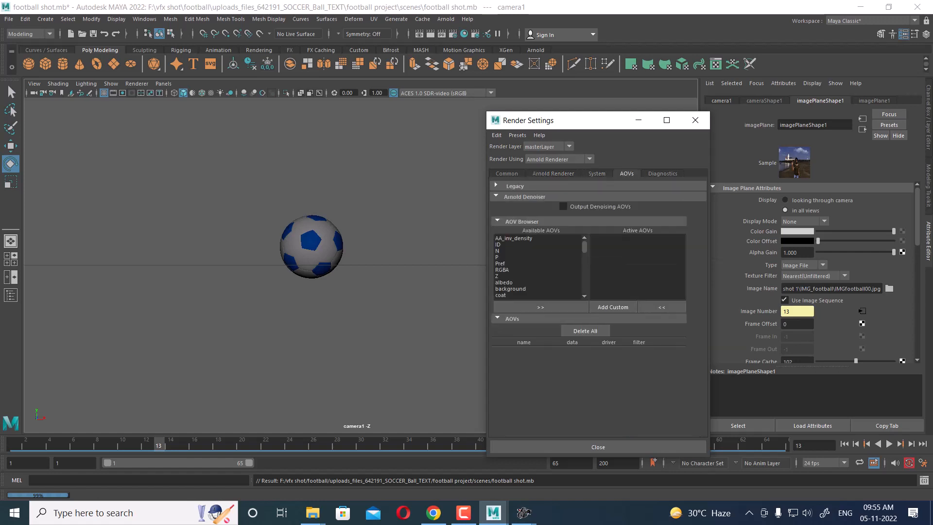
left_click(662, 174)
left_click(507, 173)
left_click(695, 120)
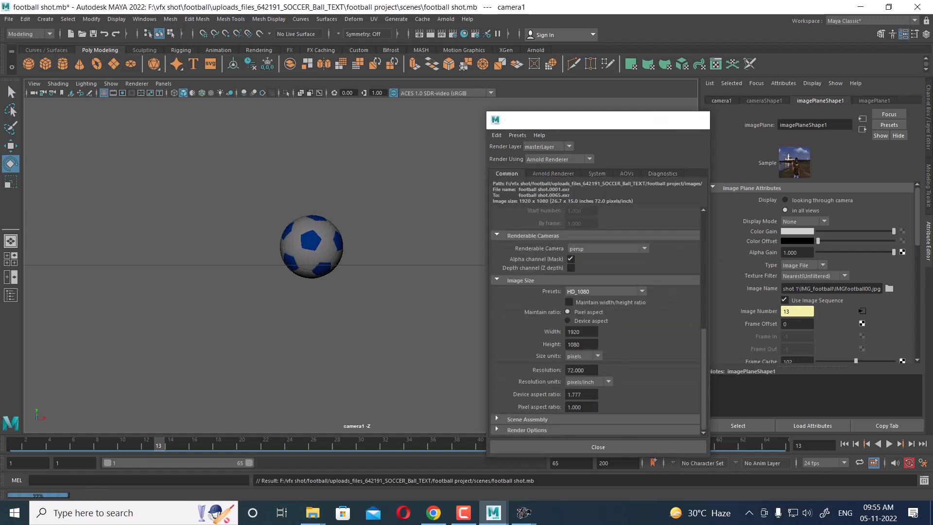
Switch to the Rendering menu set, save the scene, and run Render Sequence on the football animation.
left_click(29, 34)
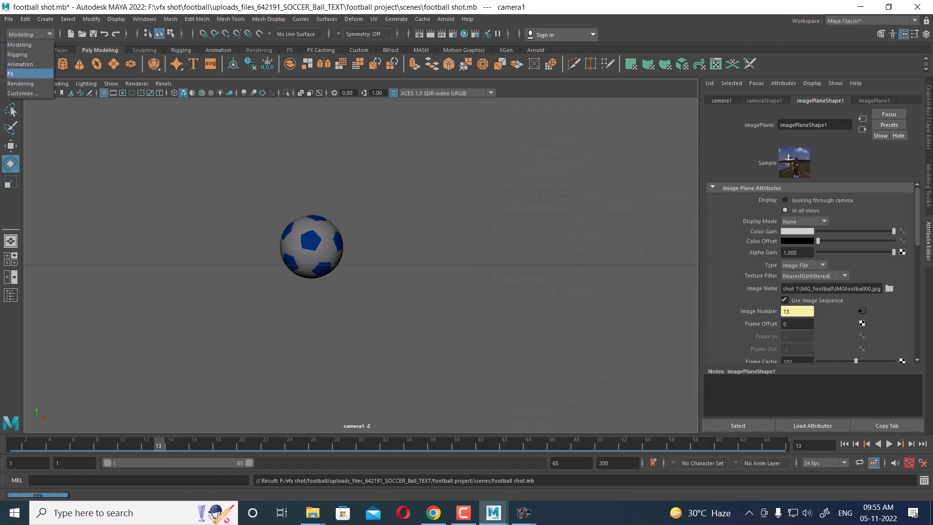
left_click(20, 84)
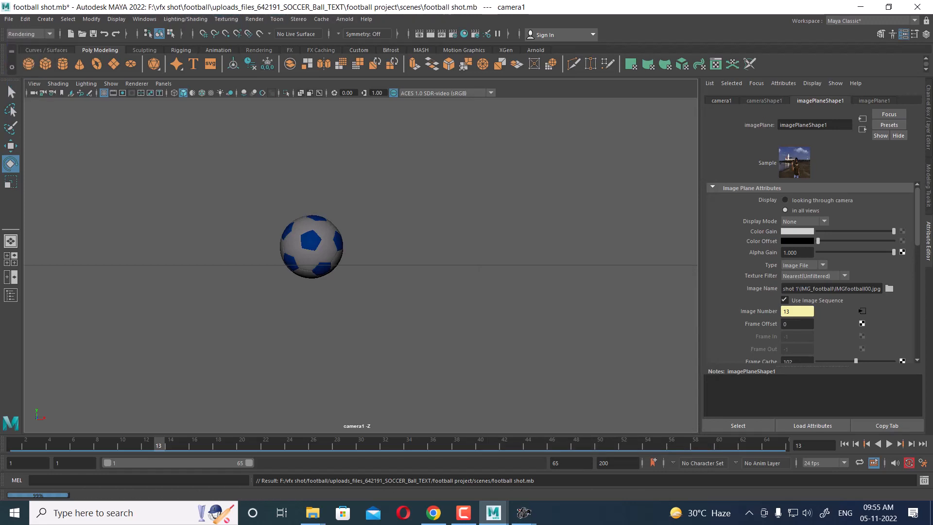
left_click(254, 19)
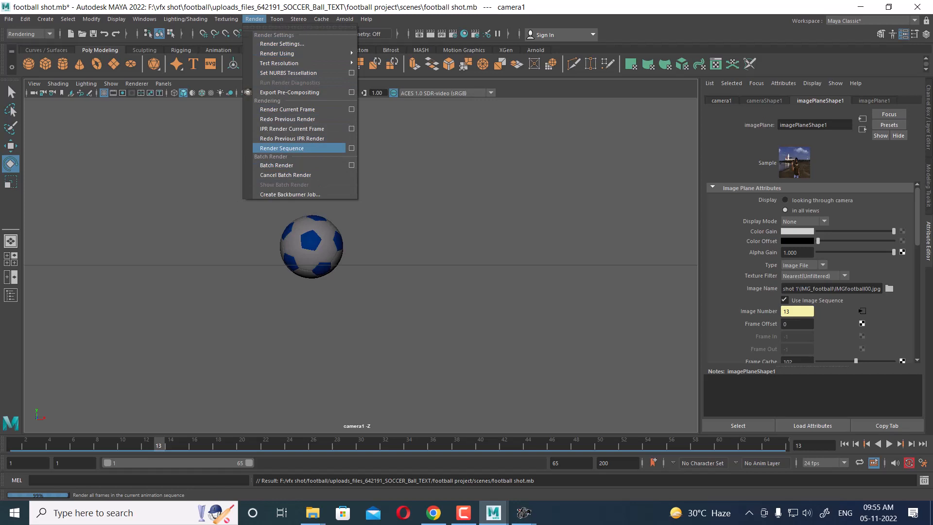
left_click(254, 19)
left_click(8, 19)
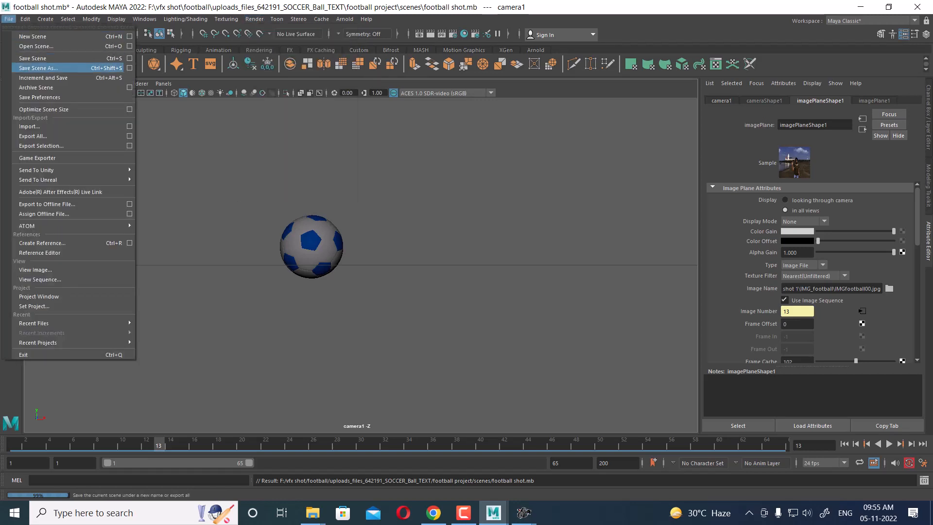
left_click(32, 58)
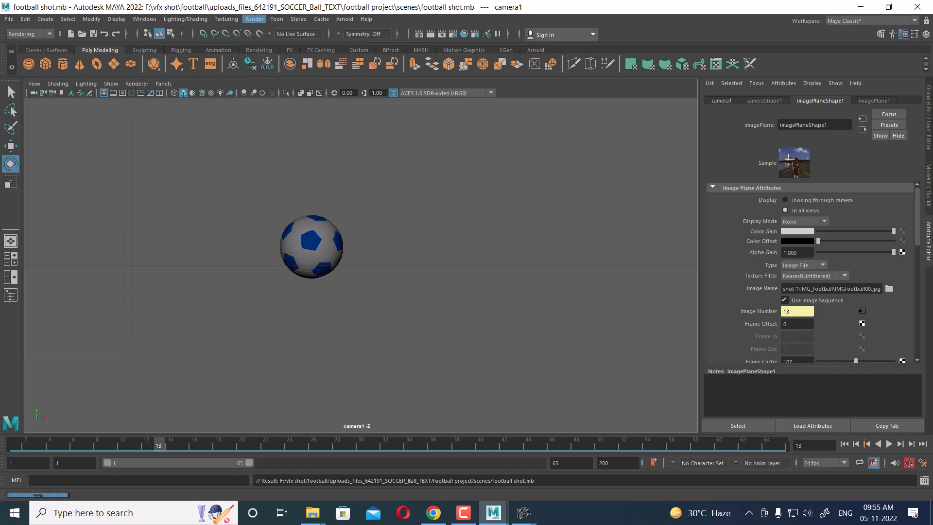
left_click(254, 19)
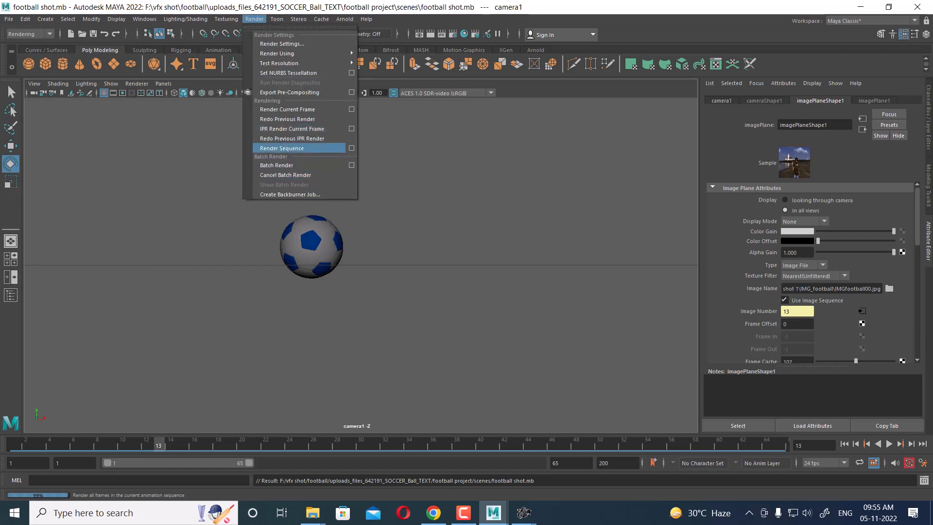
left_click(282, 149)
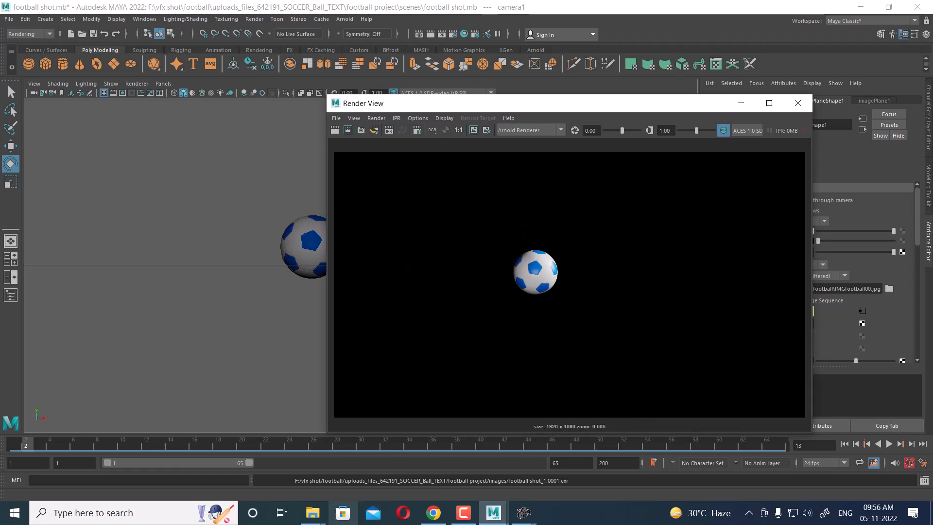
In File Explorer, open the images folder inside "football project" to check the rendered frames.
left_click(312, 512)
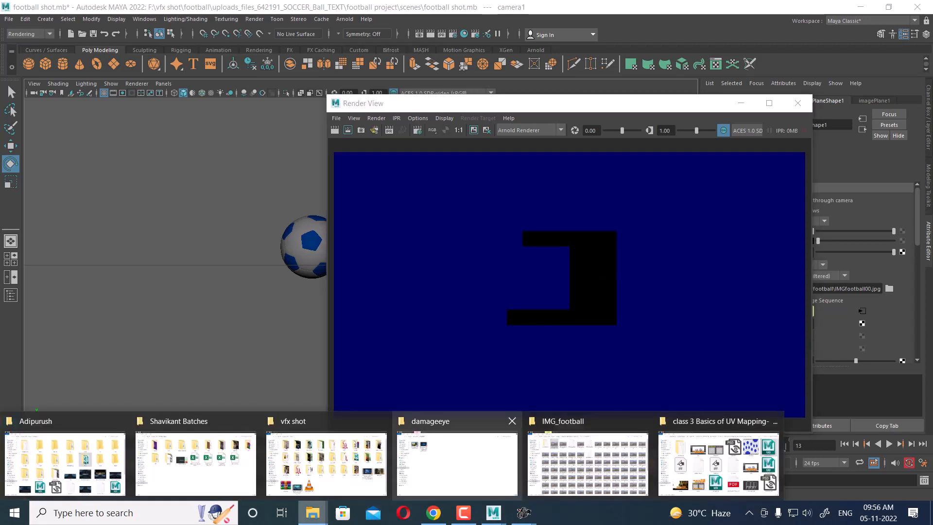
left_click(590, 470)
key("alt+Up")
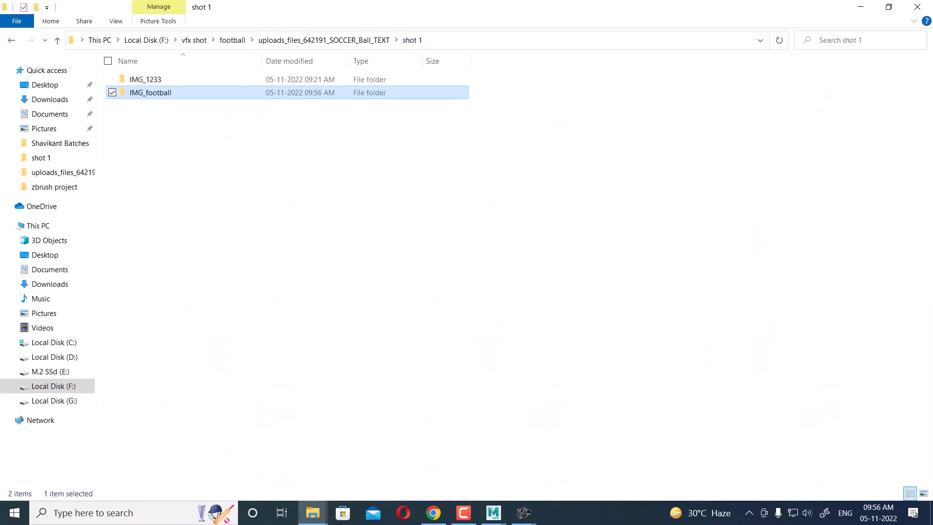
key("alt+Up")
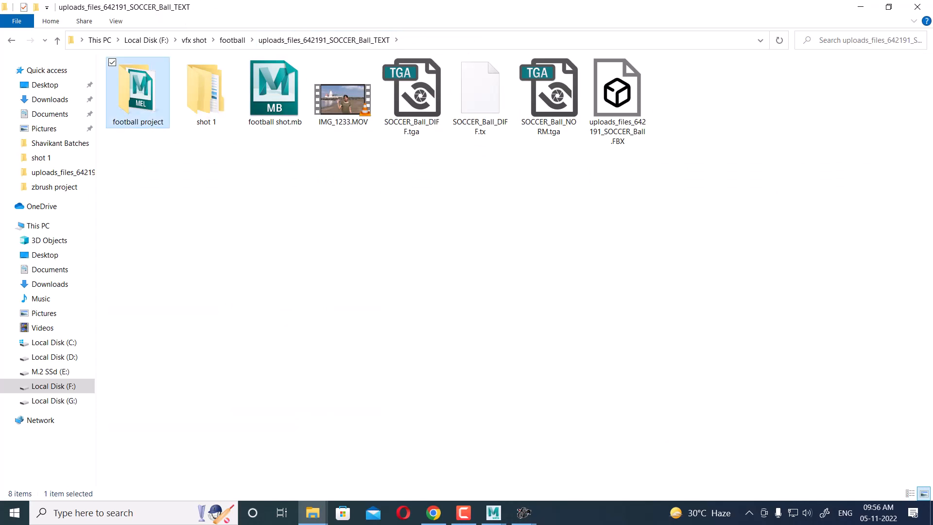
double_click(138, 93)
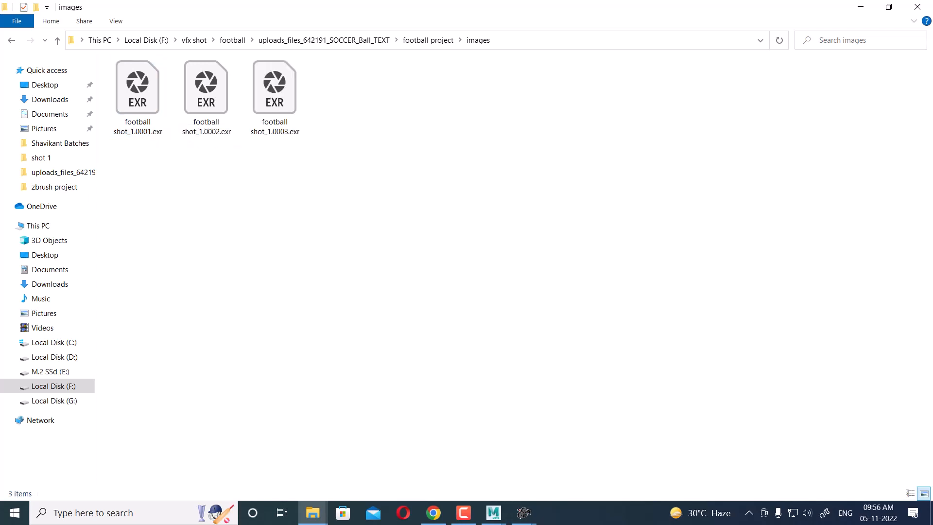
Launch Adobe After Effects 2021.
key("super")
type("a")
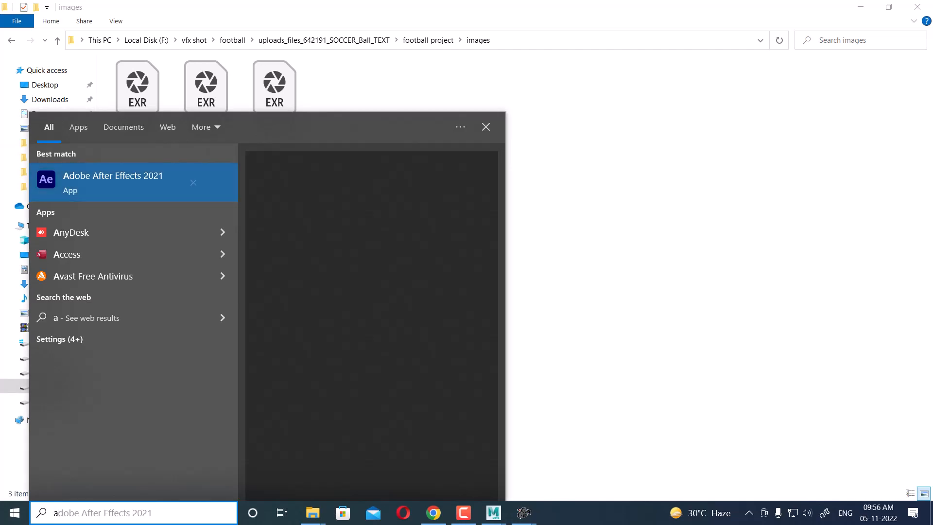
key("Return")
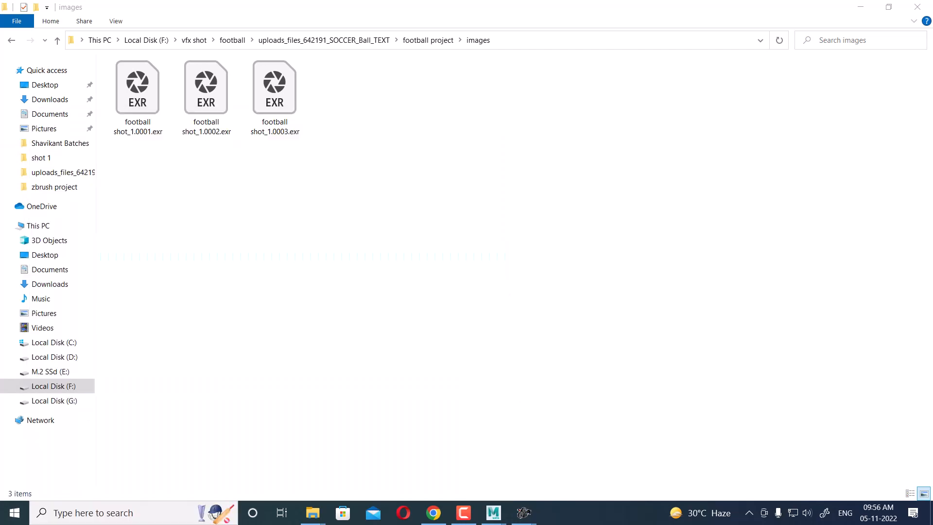